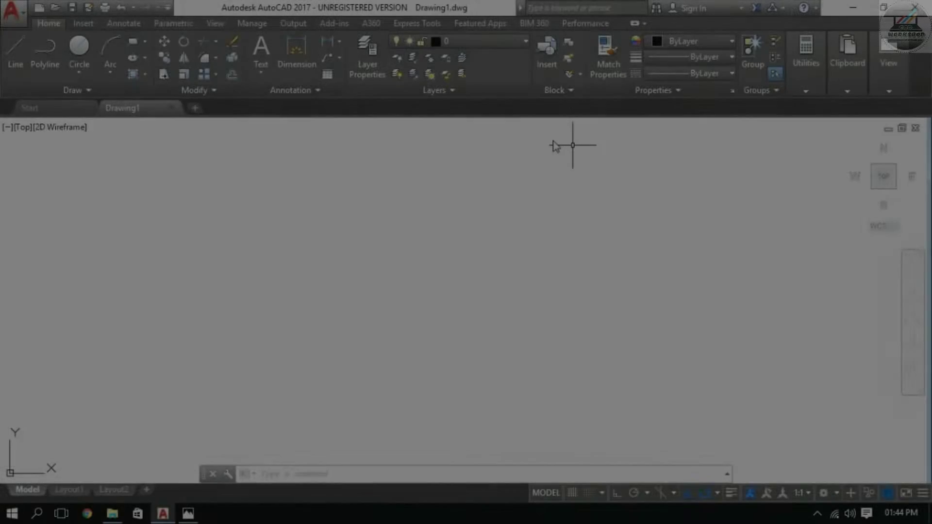
Set drawing units to Engineering lengths with 0'-0.00" precision and Inches insertion scale.
text(UN)
key(Return)
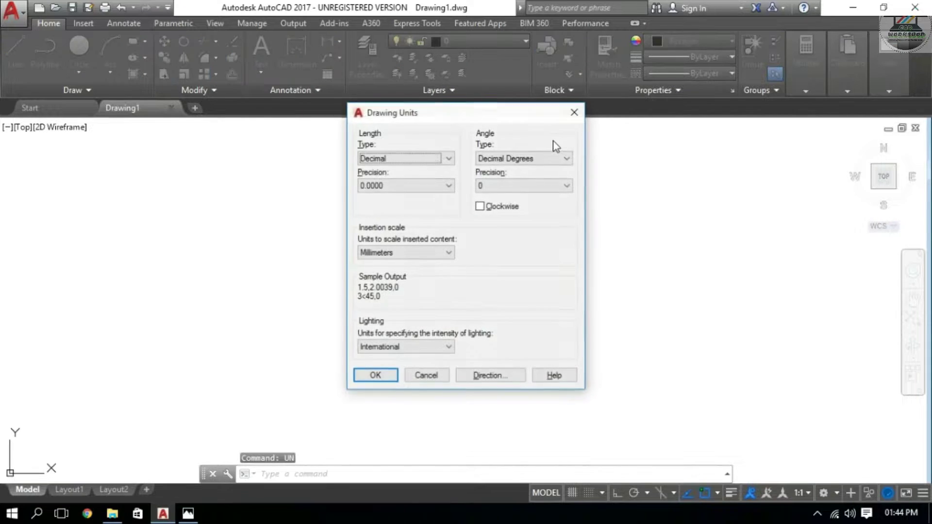
click(444, 158)
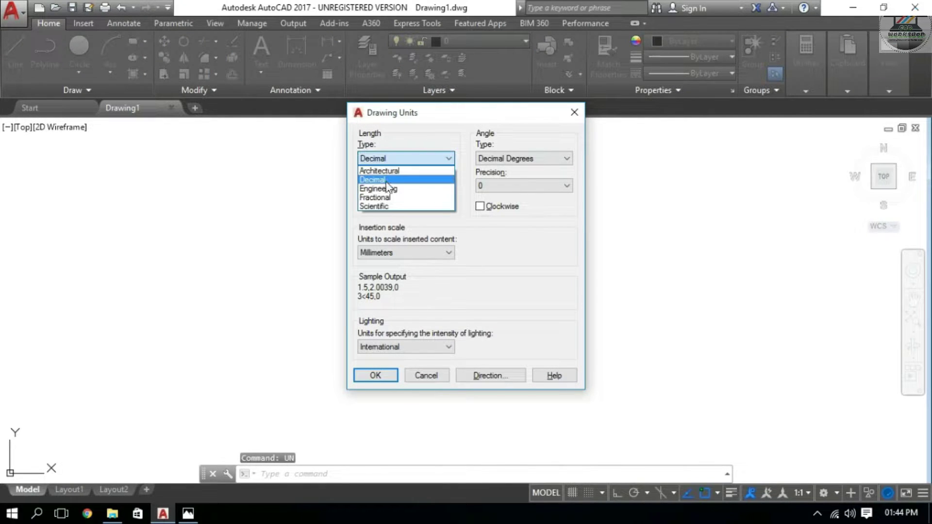
click(380, 187)
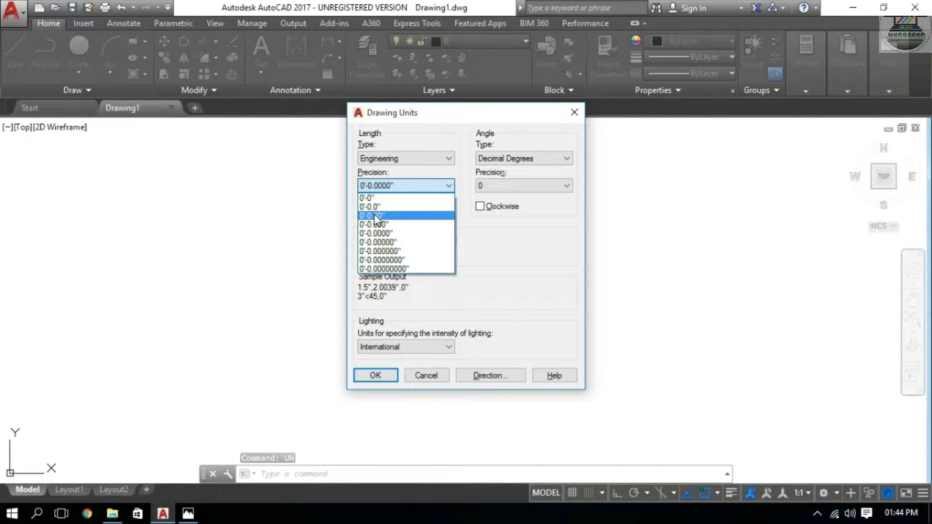
click(375, 214)
click(384, 253)
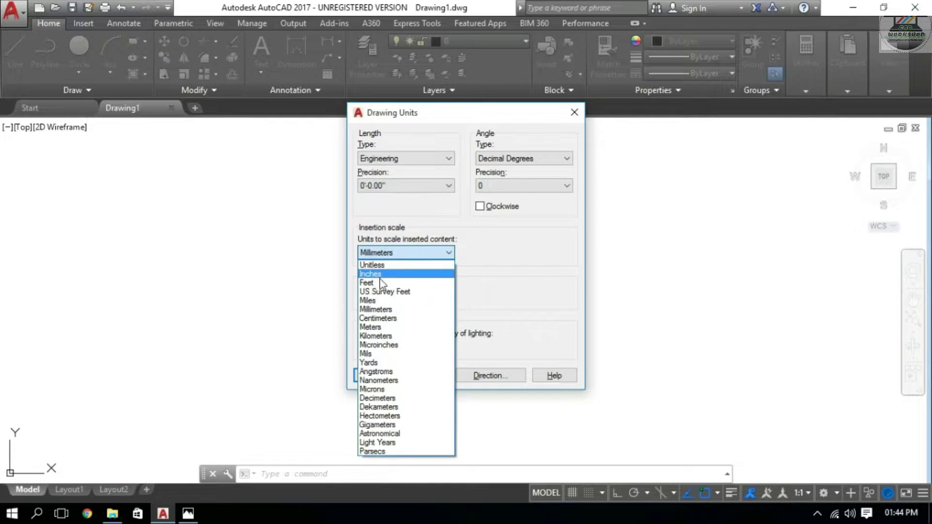
click(380, 281)
click(377, 253)
click(376, 274)
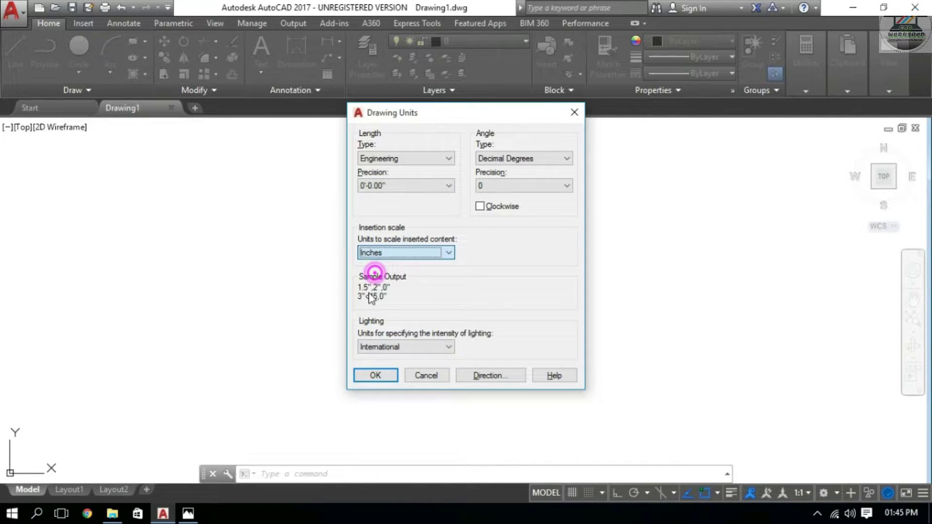
click(378, 376)
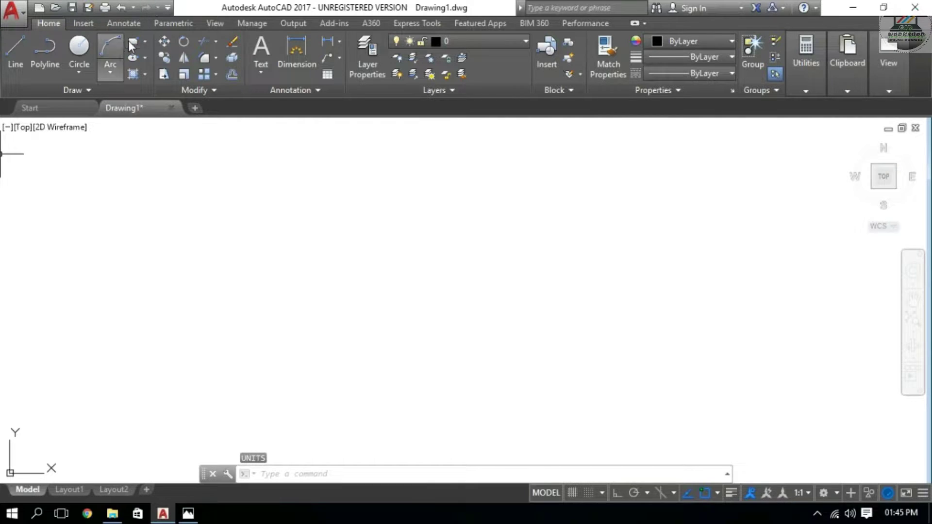
Draw a 25' by 50' rectangle as the house outline.
click(133, 42)
click(435, 385)
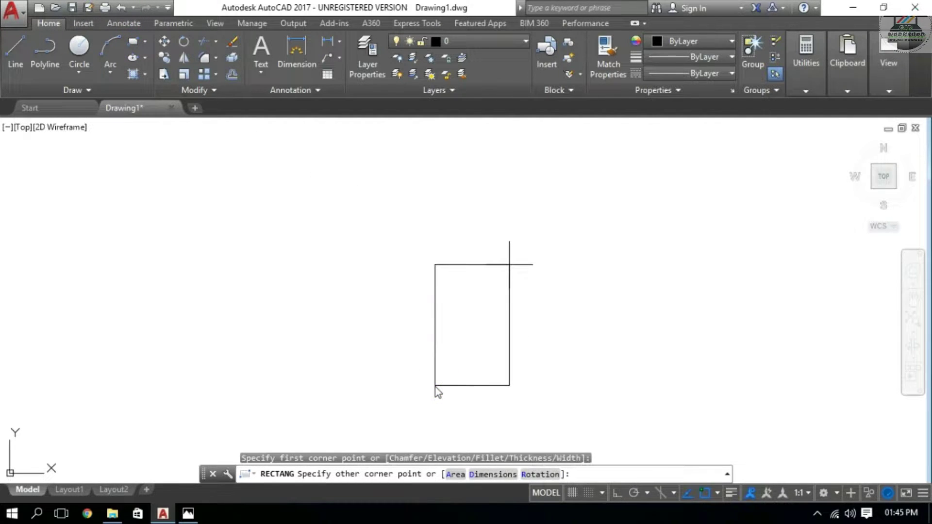
text(d)
key(Return)
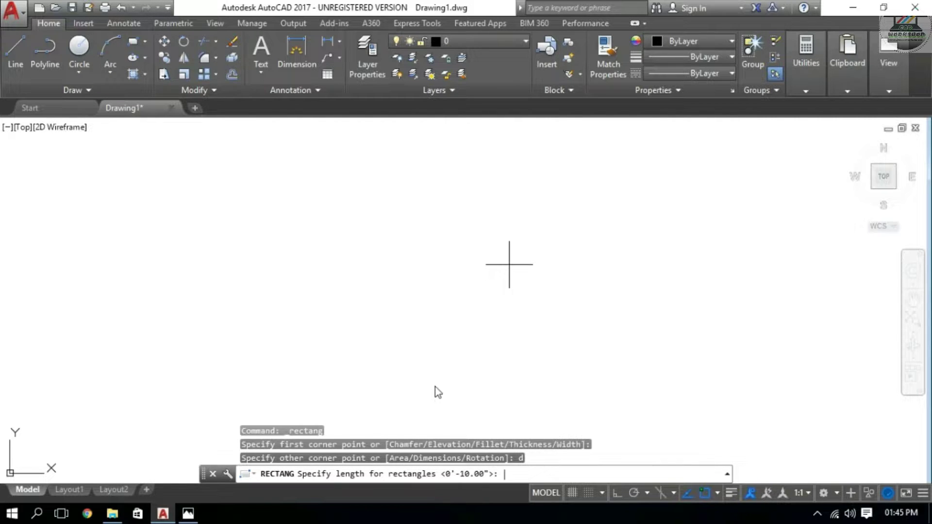
text(25')
key(Return)
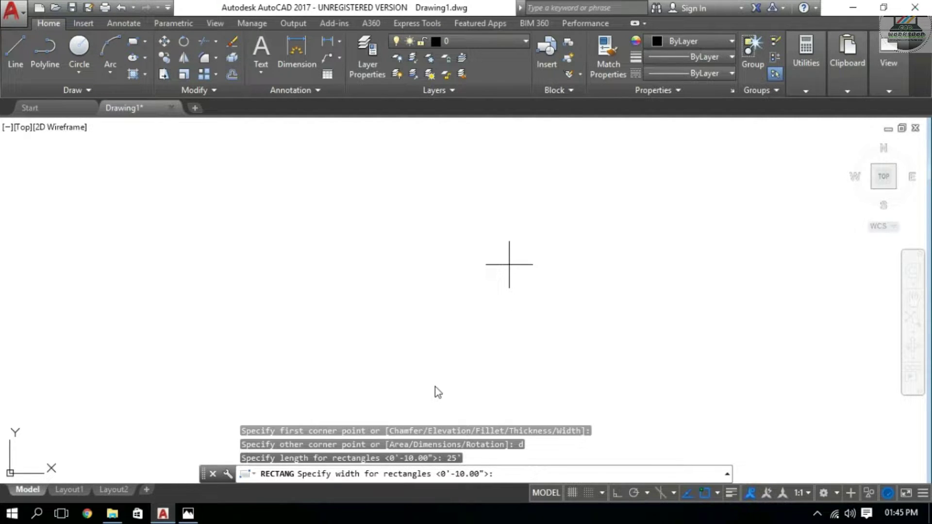
text(50')
key(Return)
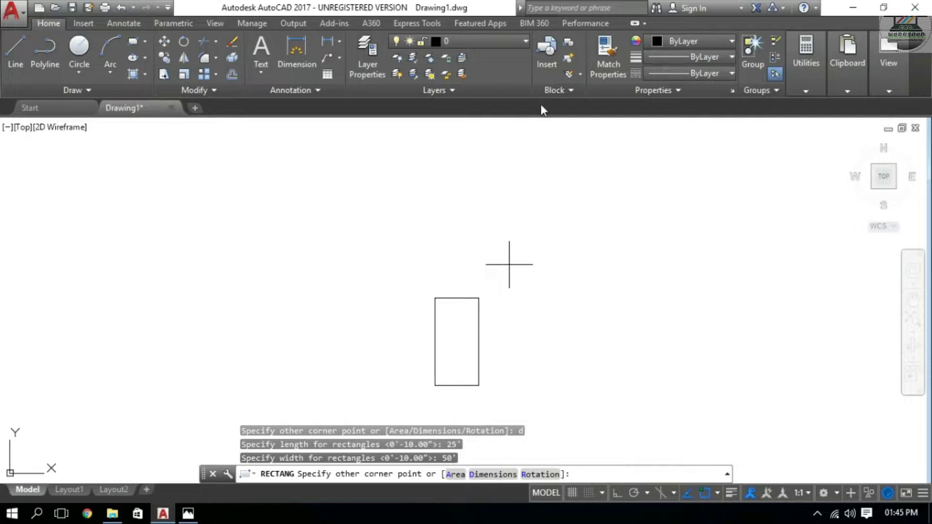
click(511, 302)
scroll(494, 354, up, 3)
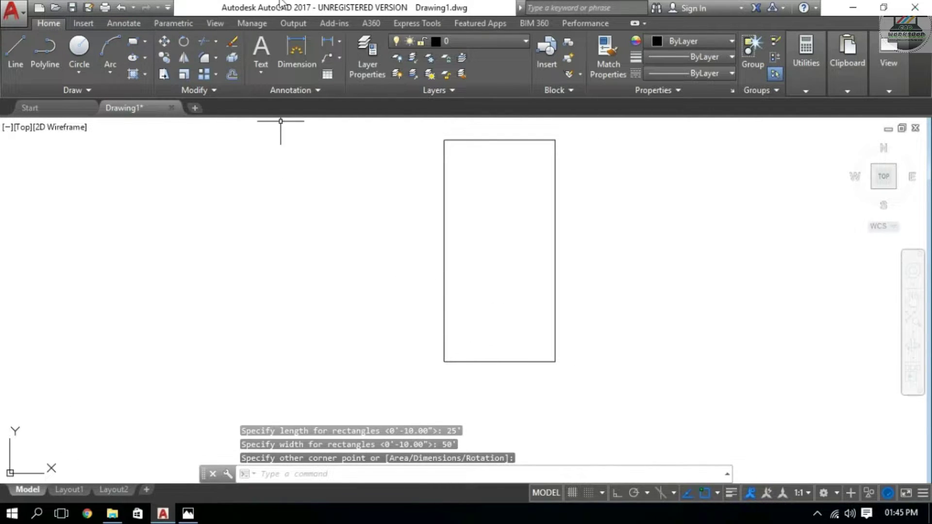
key(Escape)
key(Escape)
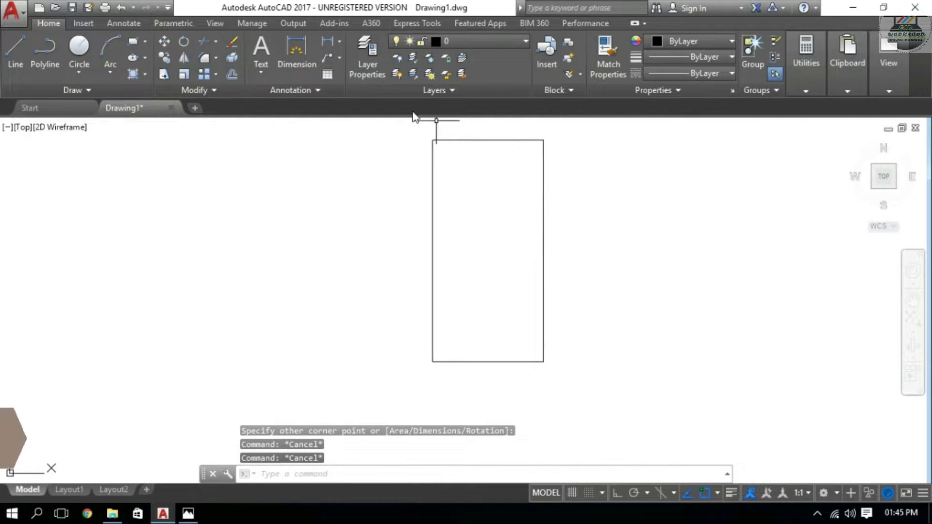
click(362, 63)
Create a layer named 'wall' with colour 170 and 0.30 mm lineweight.
click(147, 64)
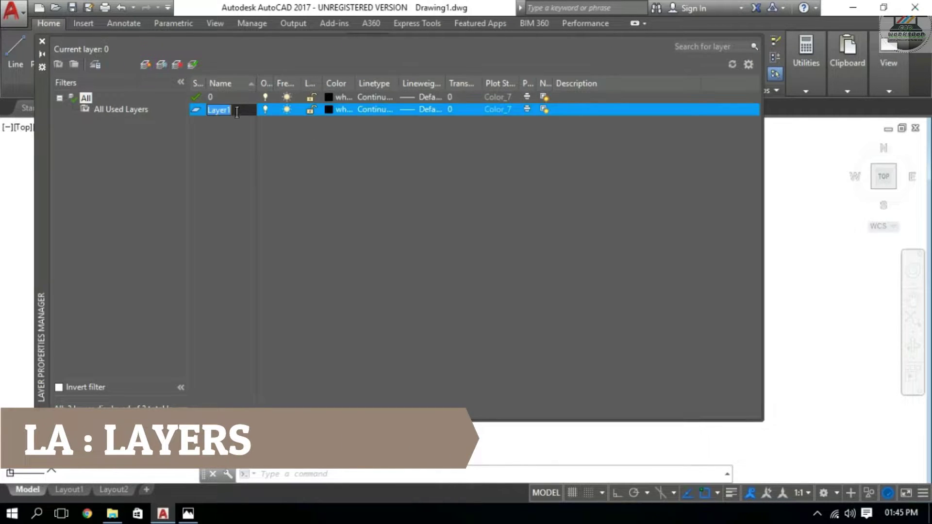
text(wall)
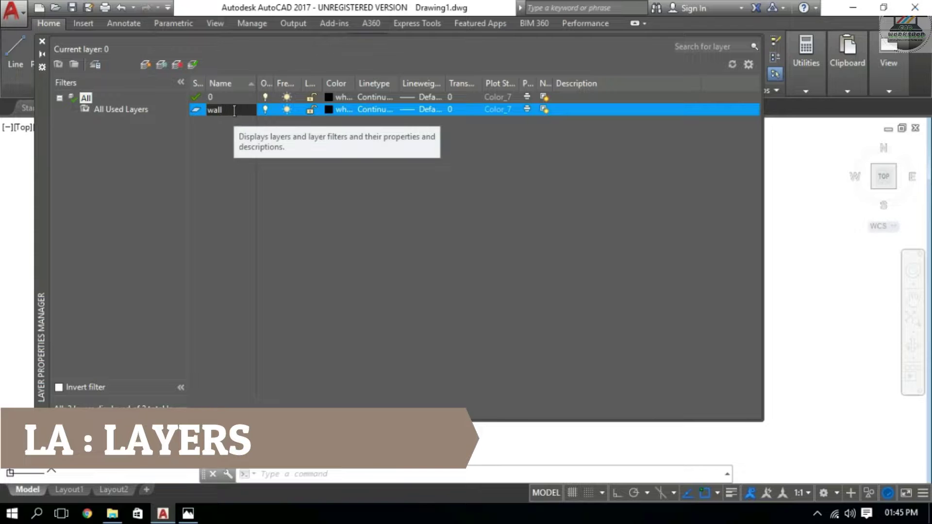
click(329, 109)
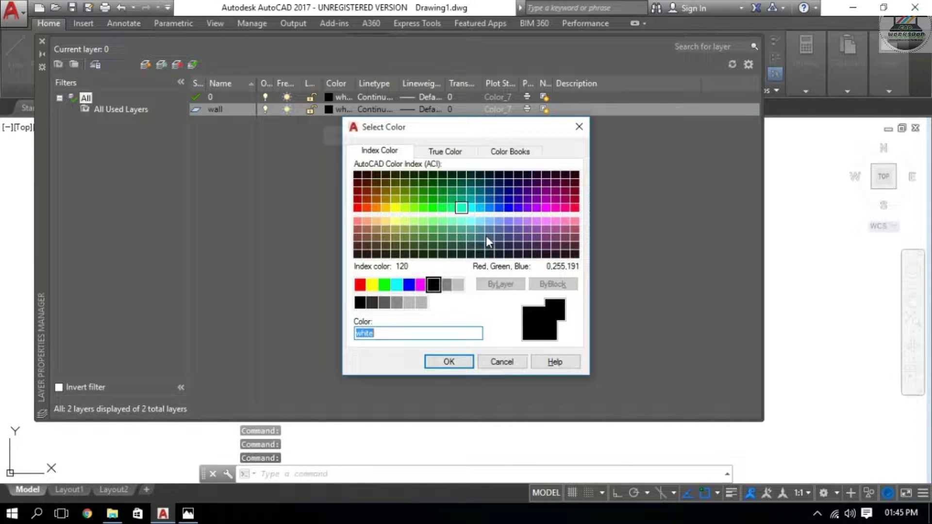
click(508, 212)
click(449, 362)
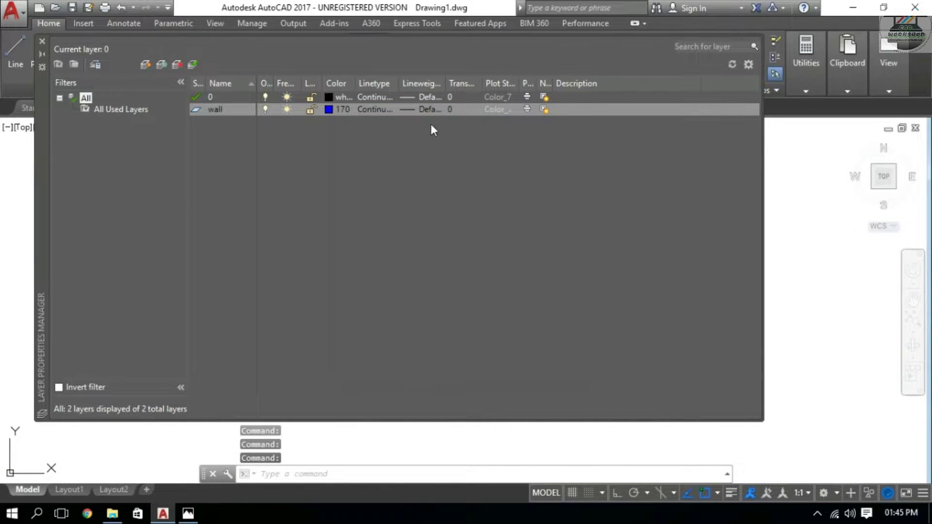
click(425, 109)
click(434, 272)
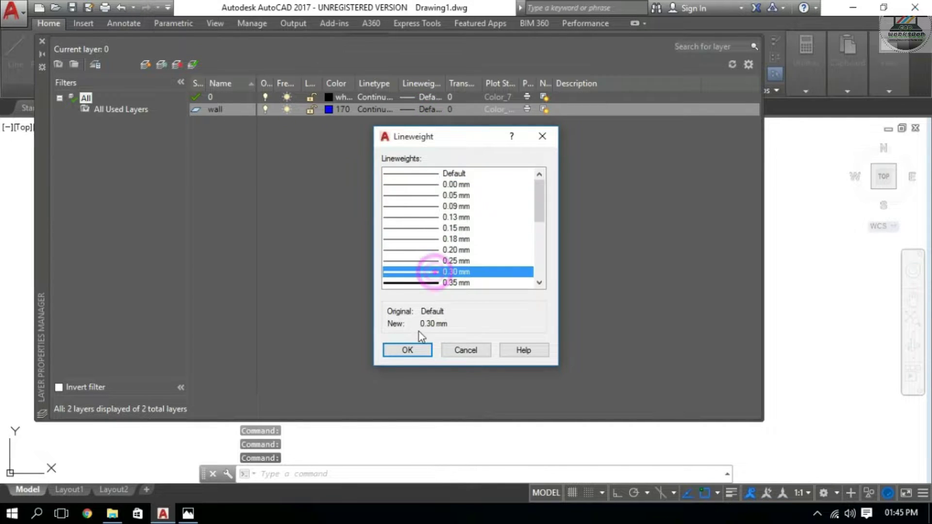
click(410, 350)
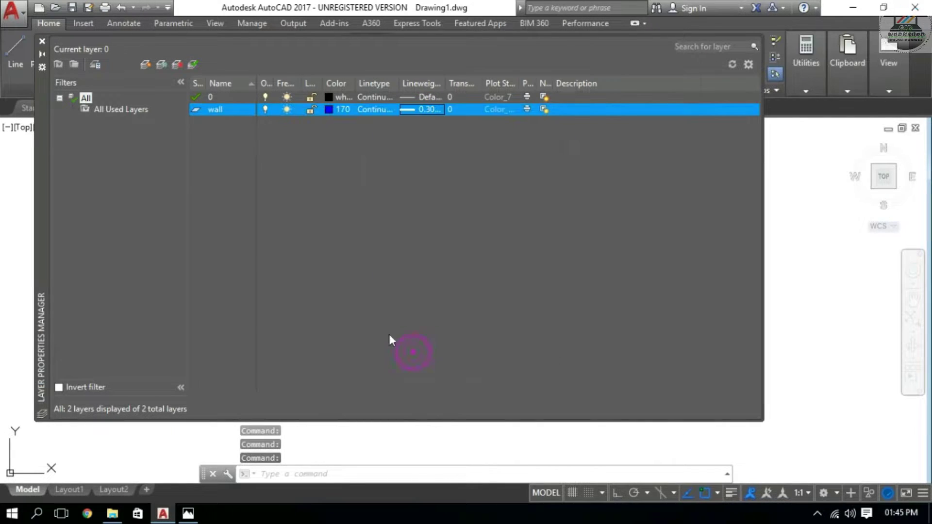
click(41, 41)
Move the rectangle onto the wall layer and make wall the current layer.
drag(531, 166, 481, 178)
click(488, 44)
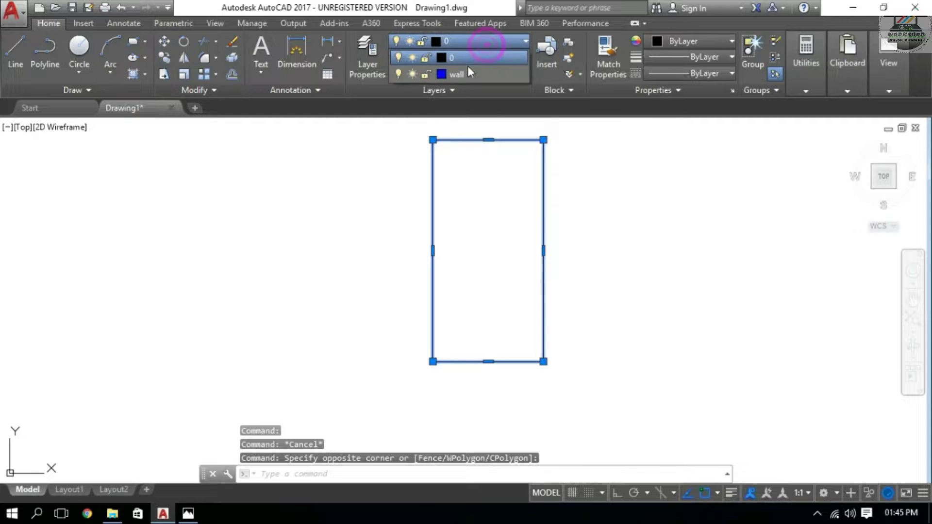
click(464, 73)
click(483, 43)
click(483, 68)
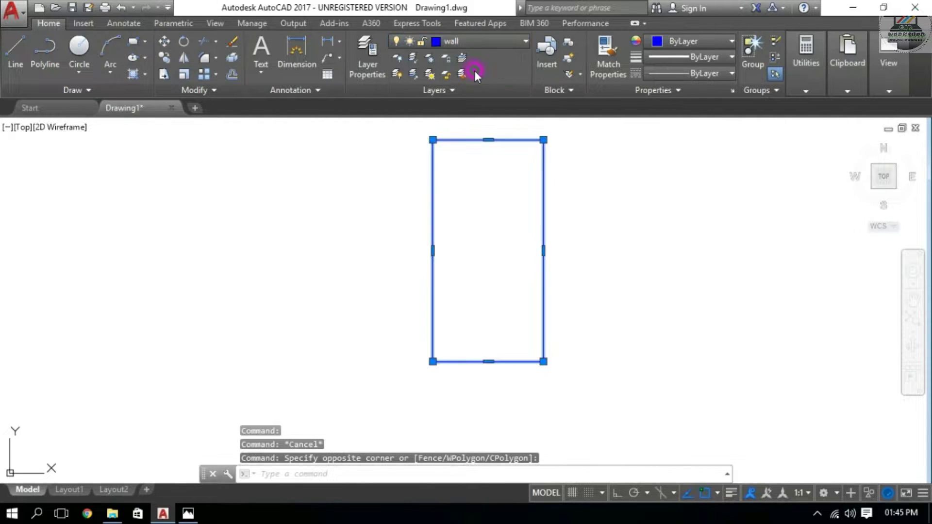
key(Escape)
key(Escape)
click(474, 44)
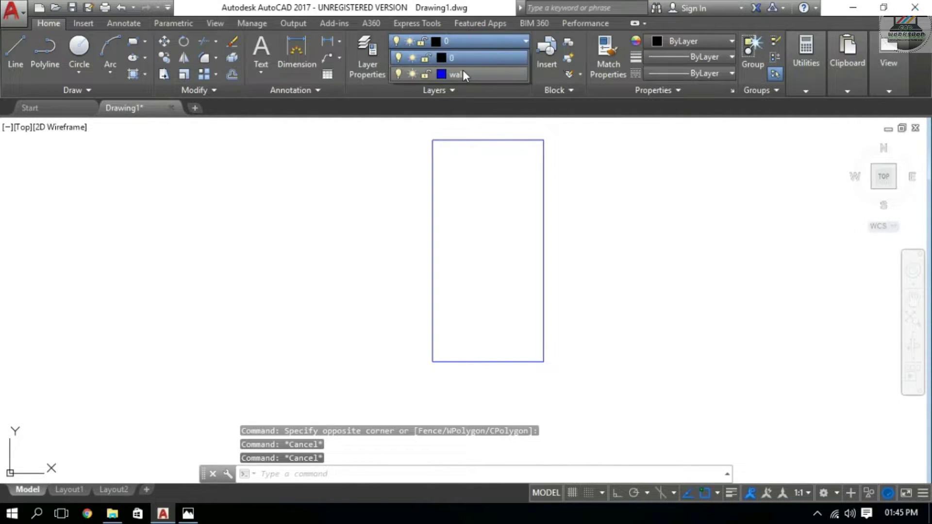
click(462, 70)
key(Escape)
Offset the rectangle 4.5 inches inward to form the wall thickness.
text(o)
key(Return)
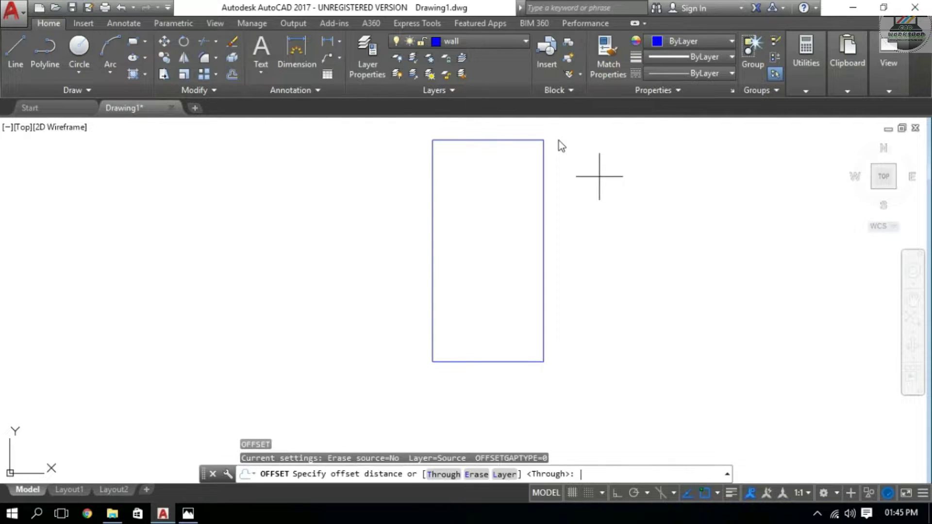
text(4.5)
key(Return)
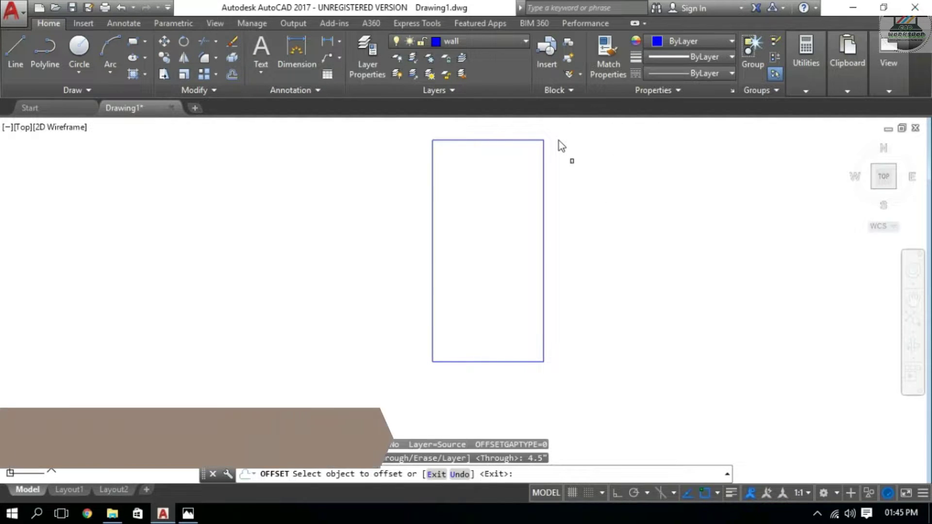
click(489, 141)
right_click(488, 173)
click(505, 181)
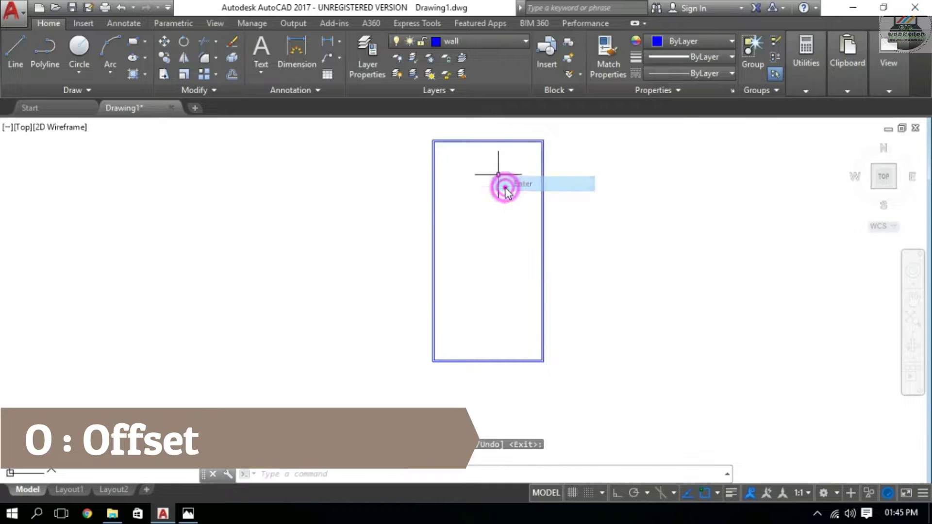
Explode the wall rectangle into separate lines.
scroll(475, 142, up, 6)
click(469, 139)
text(x)
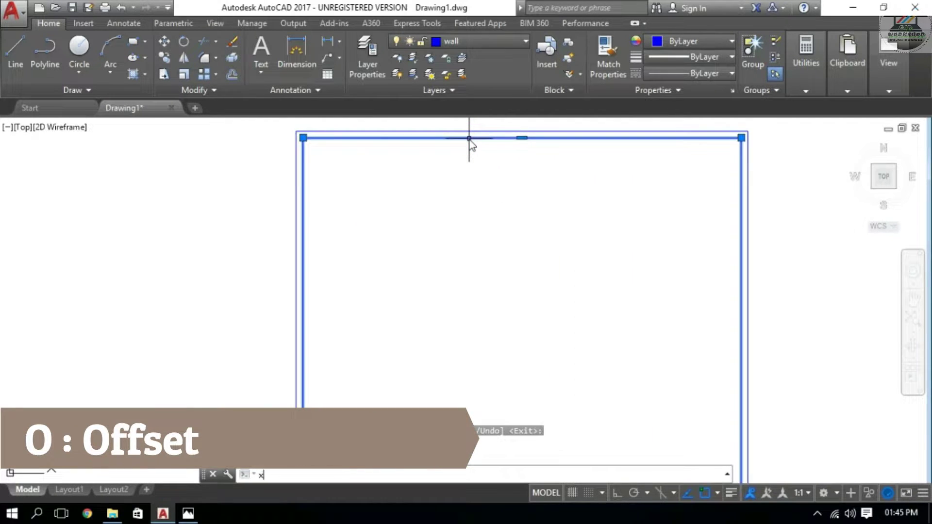
key(Return)
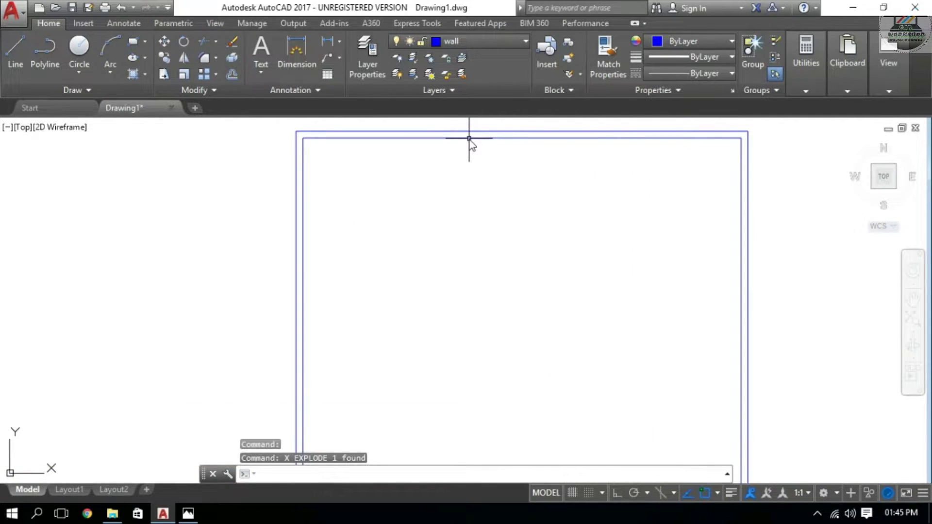
middle_drag(570, 155, 533, 200)
text(o)
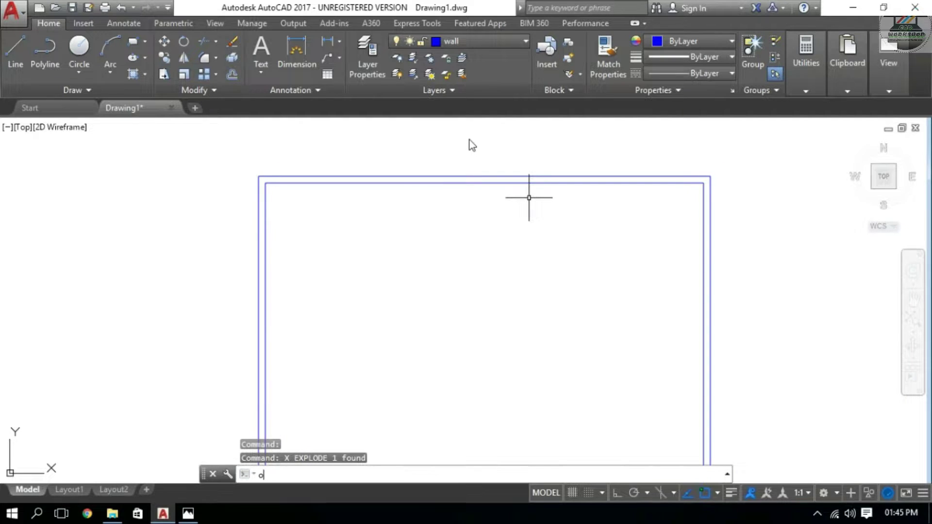
key(Return)
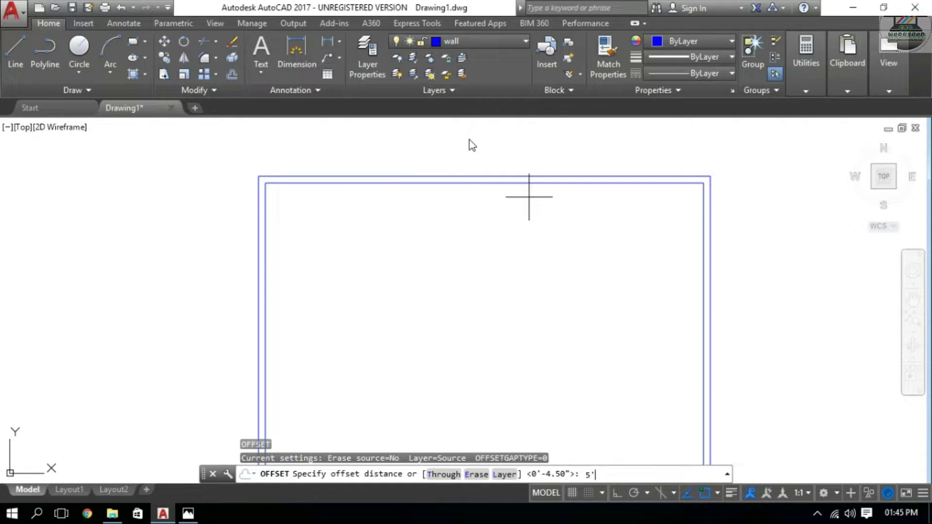
Offset the top inner wall line down 5' and 17' for interior walls.
key(Return)
click(539, 183)
click(543, 254)
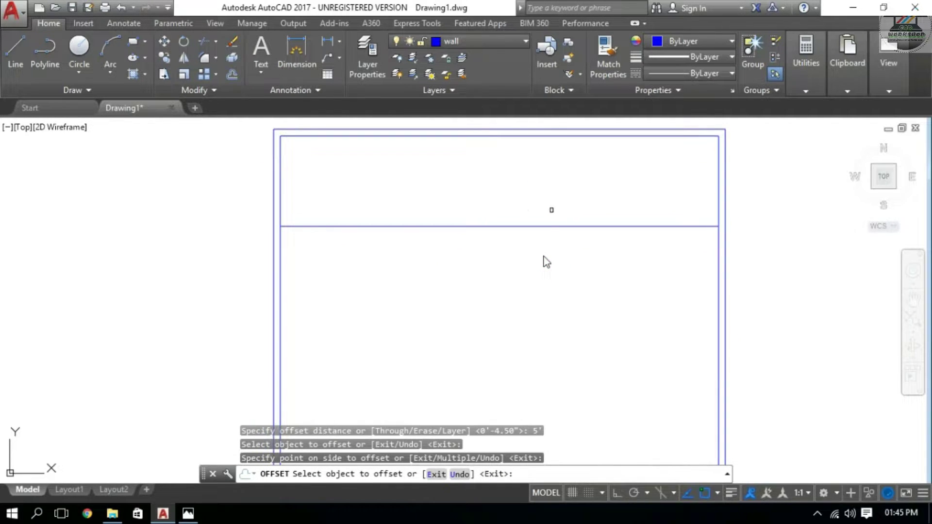
key(Escape)
text(o)
key(Return)
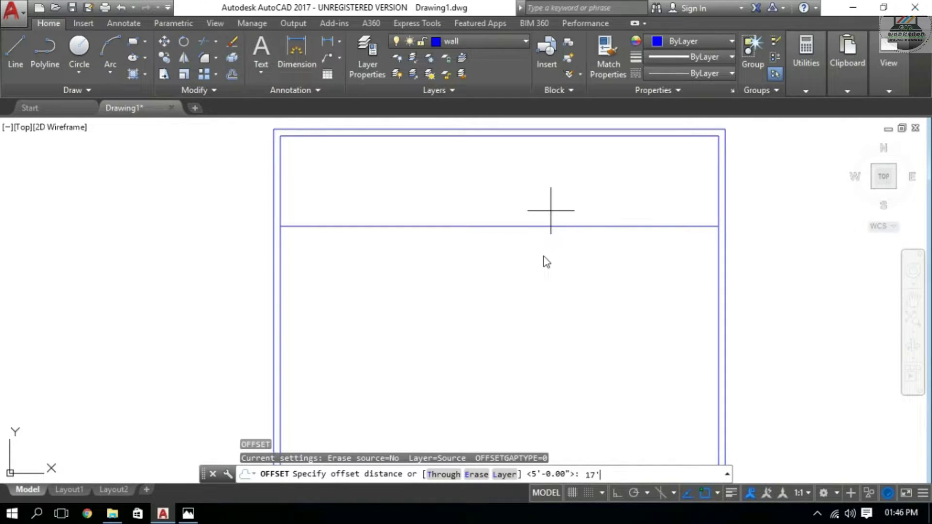
key(Return)
click(467, 138)
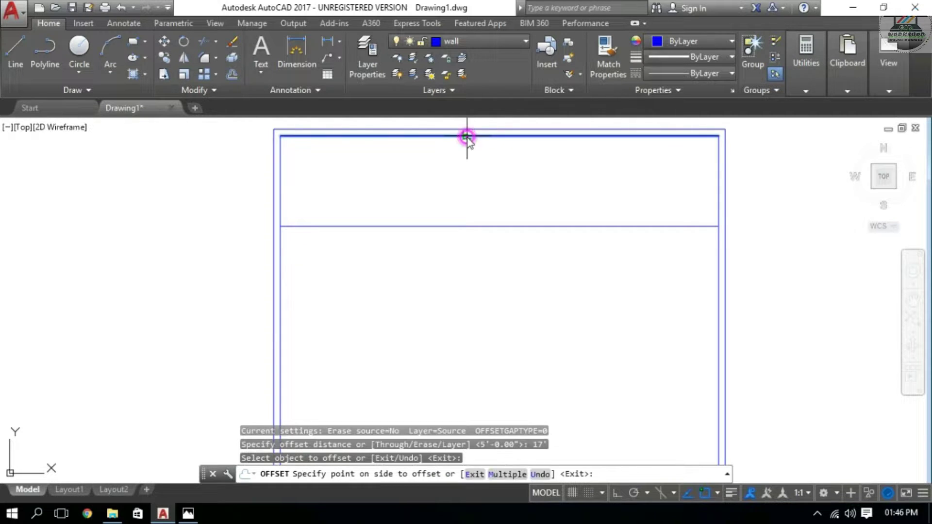
click(458, 256)
scroll(460, 262, down, 1)
middle_drag(484, 242, 460, 229)
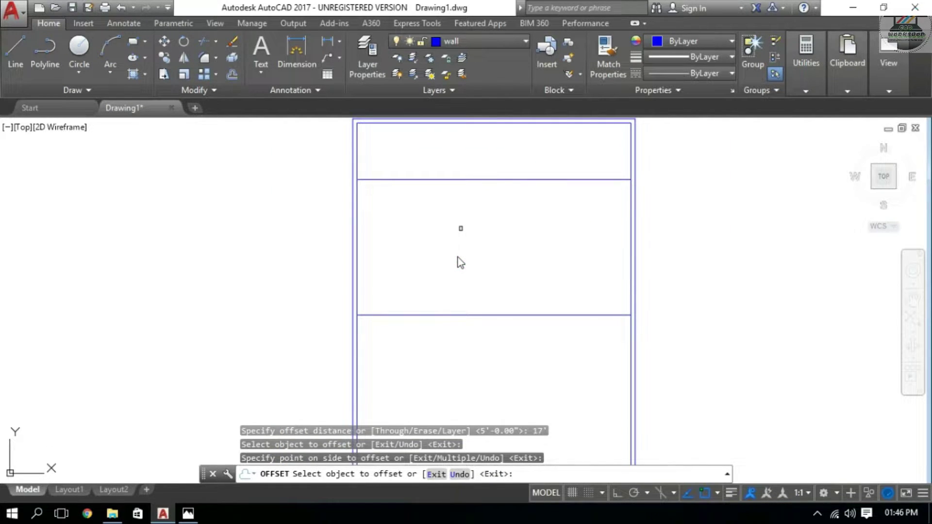
key(Escape)
Copy the left inner wall line 11' to the right as a vertical wall.
text(o)
key(Return)
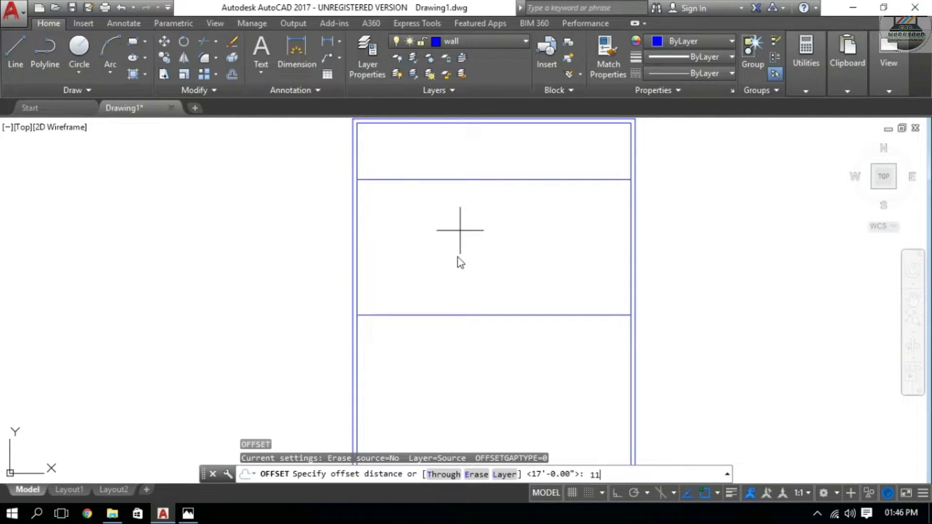
text(')
key(Return)
click(357, 219)
click(462, 225)
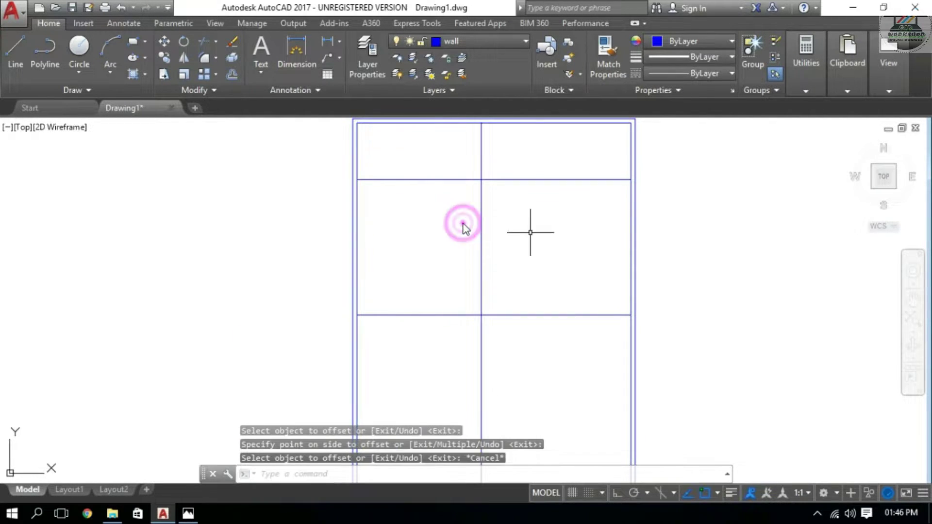
middle_drag(499, 228, 465, 229)
key(Escape)
Double the new vertical wall and the 5' wall to 4.5" thickness.
key(Return)
text(4.5)
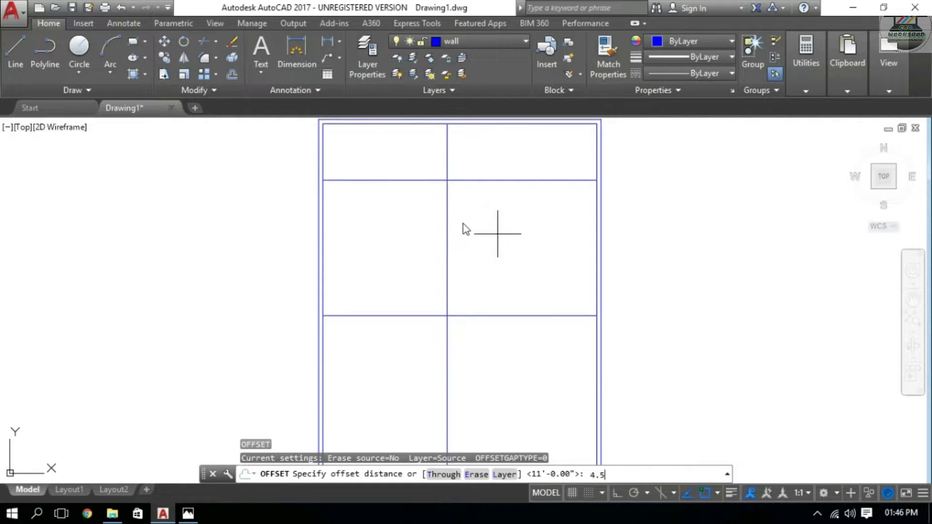
key(Return)
click(464, 227)
click(483, 173)
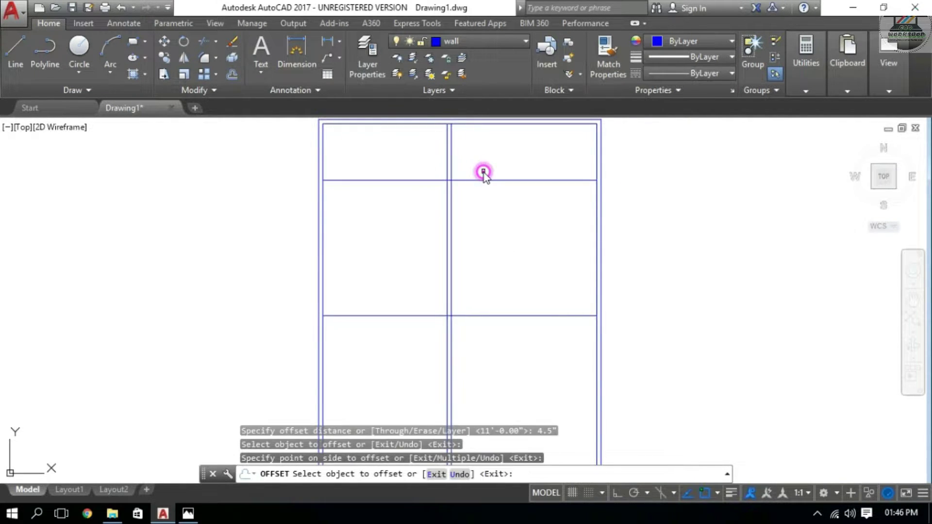
click(483, 177)
click(481, 207)
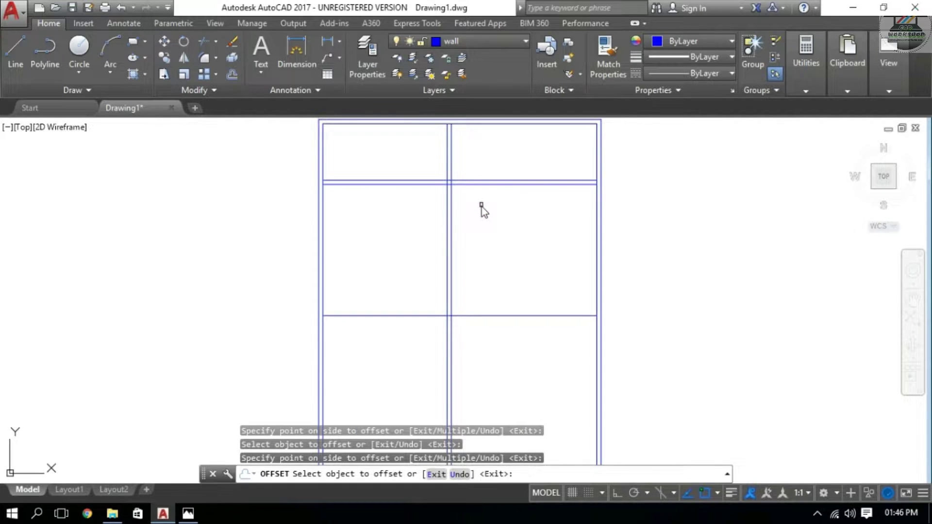
key(Escape)
Begin trimming overlapping wall line ends, using all lines as cutting edges.
text(tr)
key(Return)
key(Return)
click(433, 167)
Trim the doubled cross wall's left end and offset the middle vertical wall 4' right.
click(395, 216)
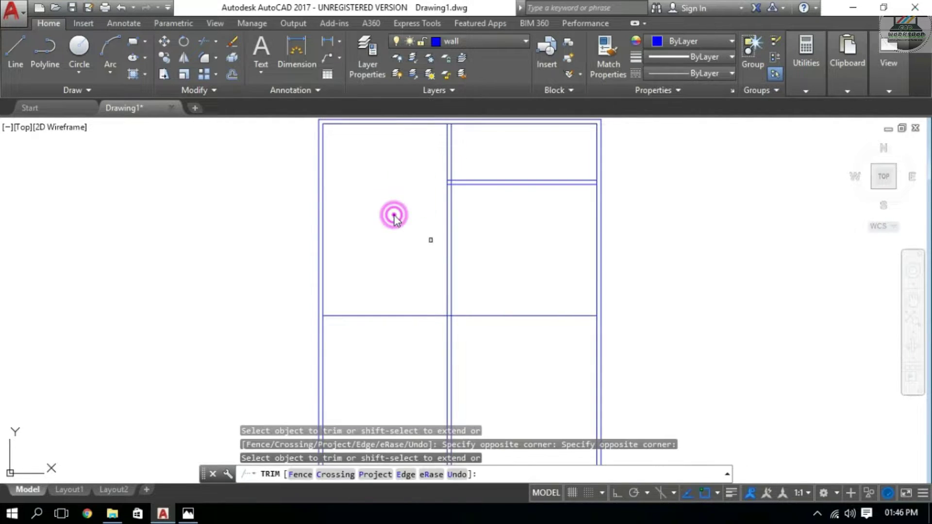
middle_drag(536, 281, 537, 244)
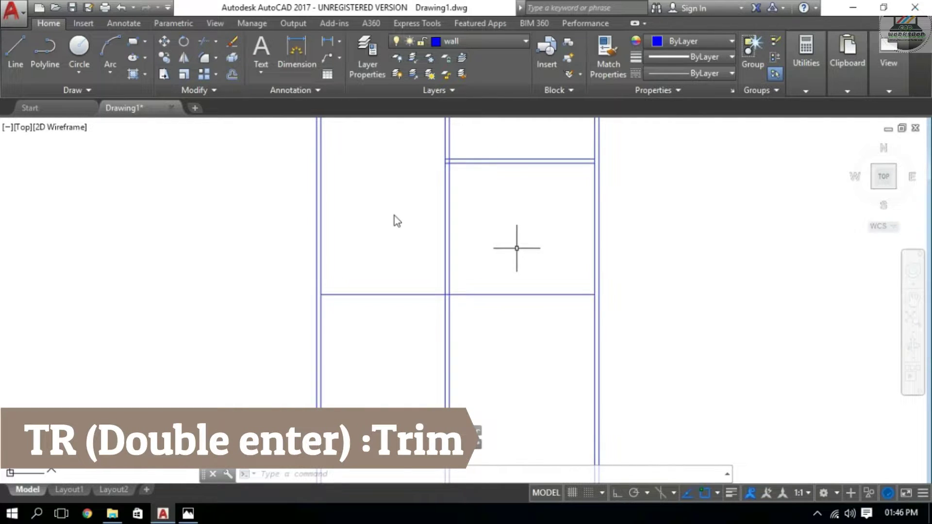
text(o)
key(Return)
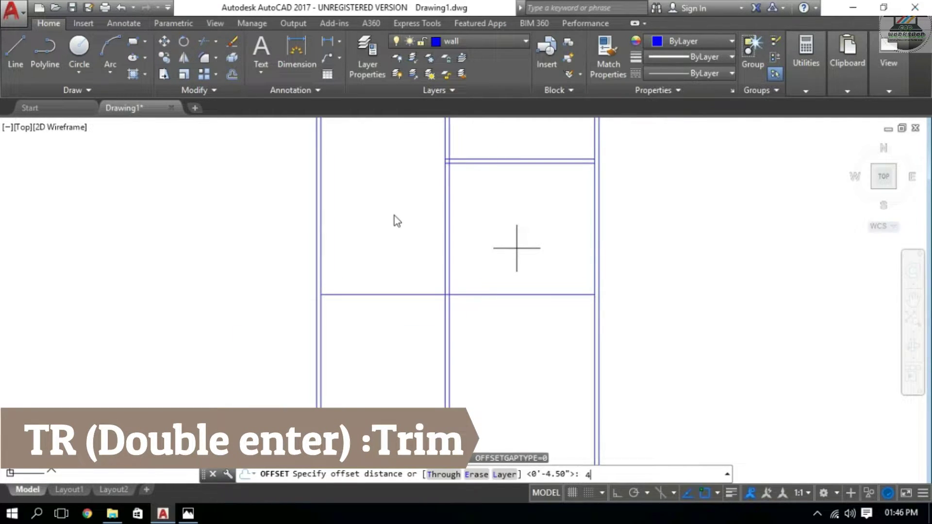
text(')
key(Return)
click(451, 219)
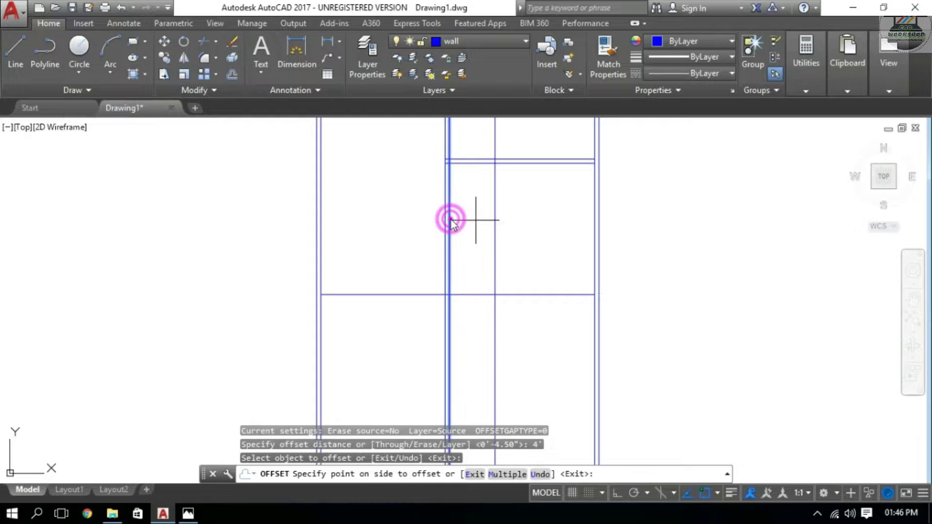
click(485, 221)
key(Escape)
Double the passage line 4.5" and trim the passage lines above the cross wall.
text(o)
key(Return)
text(4)
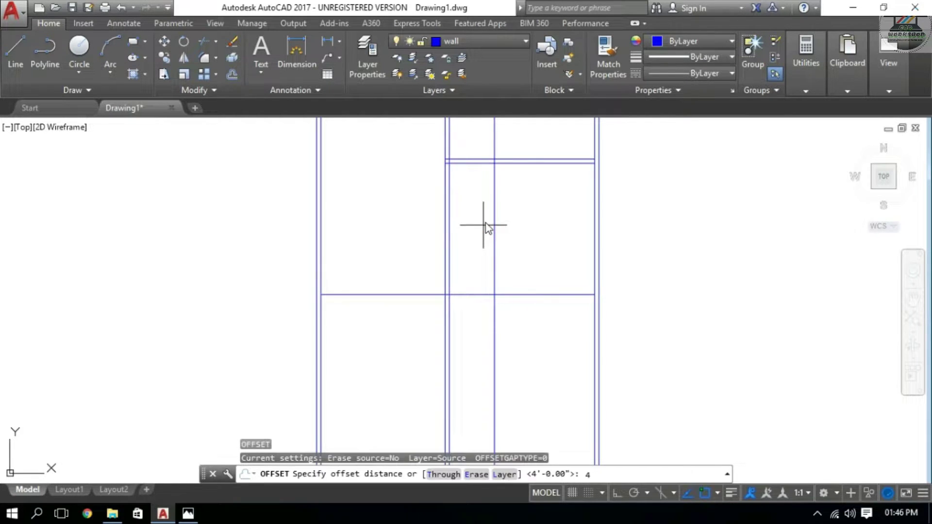
text(.5")
key(Return)
click(493, 208)
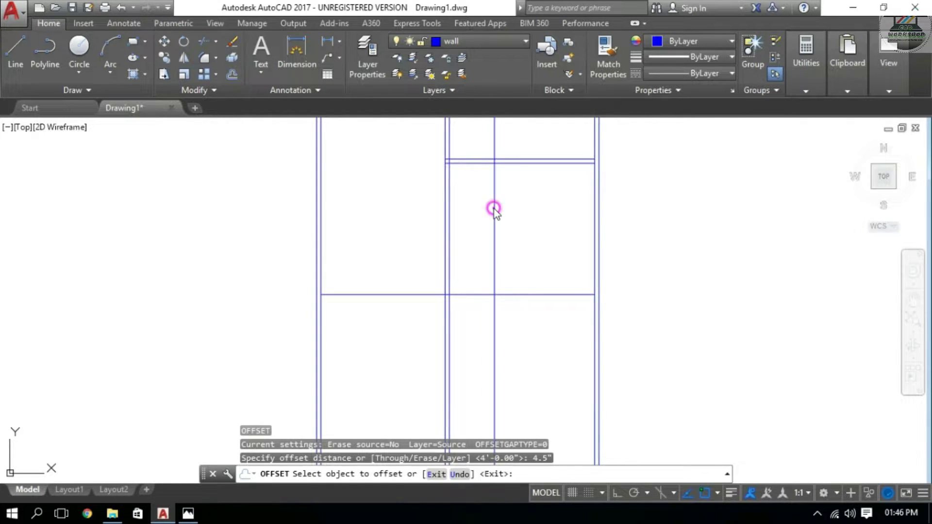
key(Escape)
key(Escape)
middle_drag(517, 206, 489, 219)
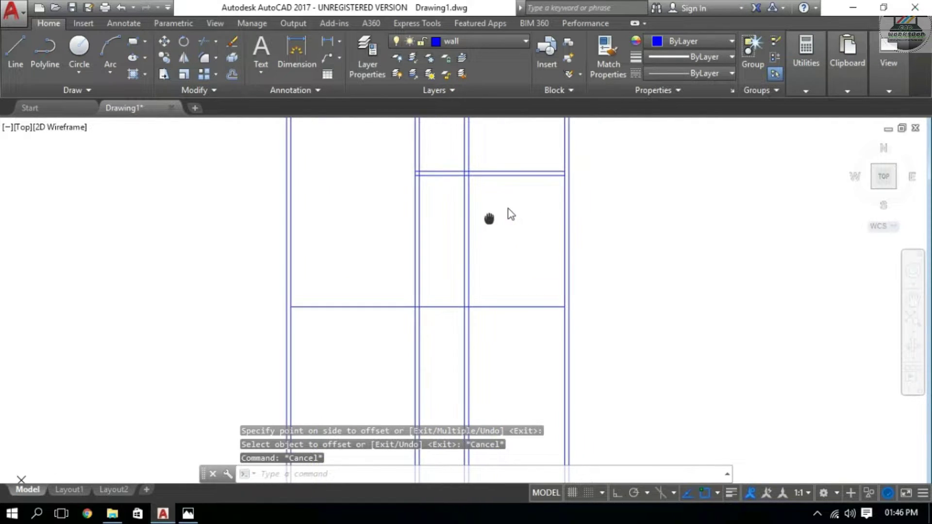
text(tr)
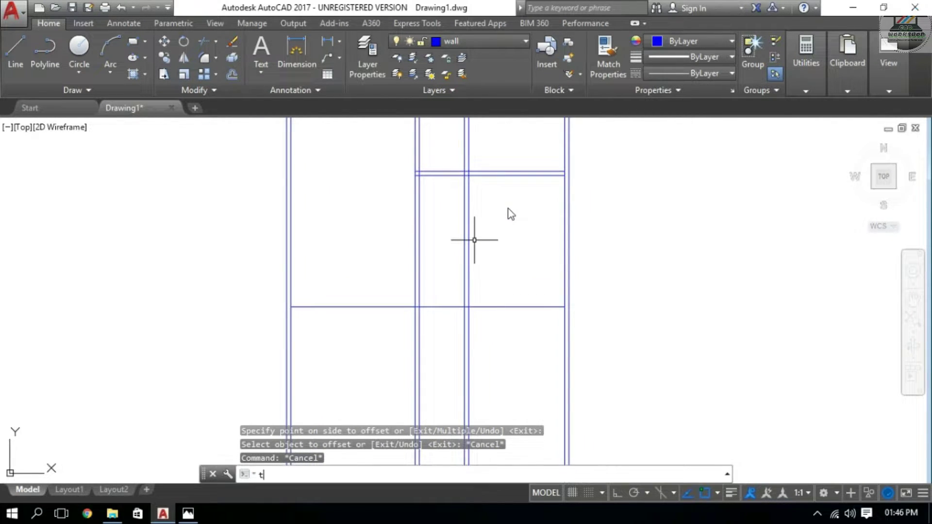
key(Return)
key(Return)
drag(493, 152, 458, 136)
mouse_move(469, 156)
middle_down()
mouse_move(475, 219)
mouse_move(498, 102)
middle_up()
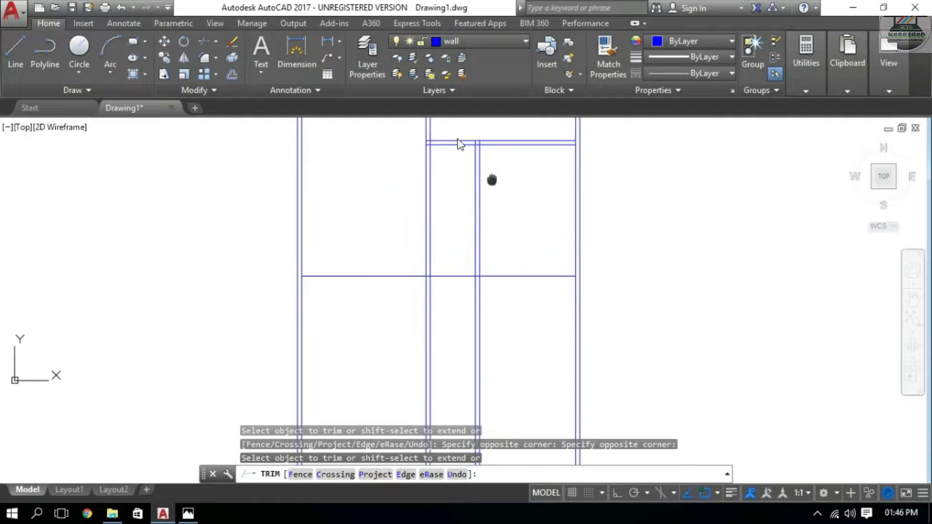
key(Escape)
Offset the horizontal wall line 4.5" downward.
text(o)
key(Return)
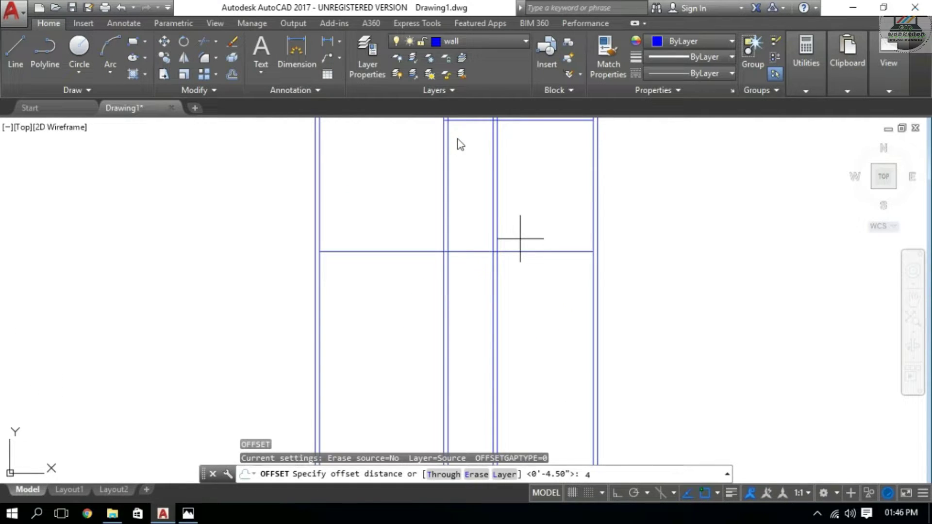
key(Return)
click(517, 251)
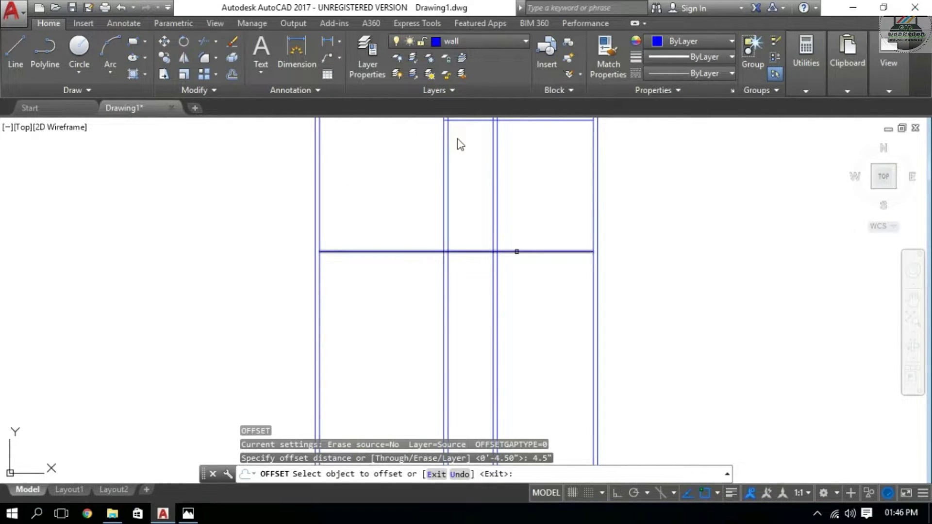
click(520, 274)
key(Escape)
key(Escape)
key(Escape)
key(Escape)
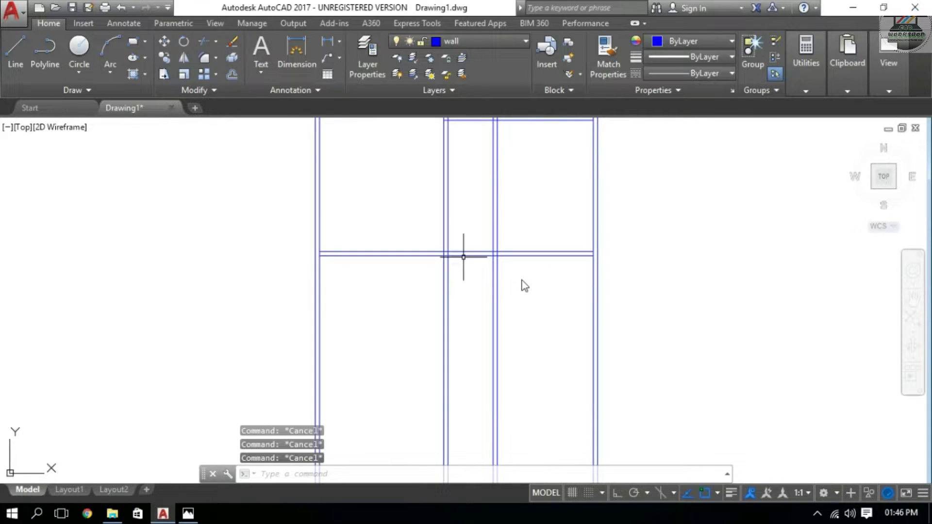
Add a cross wall 3' above the horizontal wall, doubled 4.5" downward.
text(o)
key(Return)
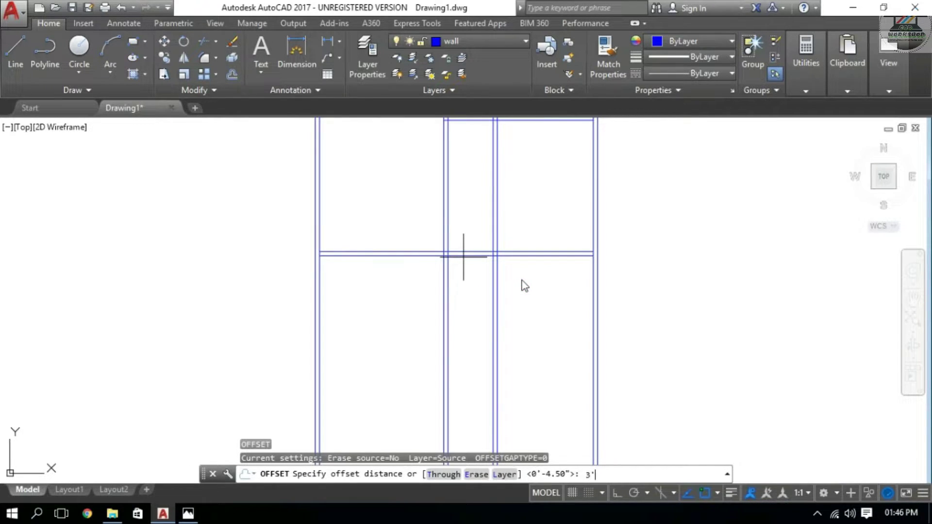
key(Return)
click(476, 253)
click(475, 229)
key(Escape)
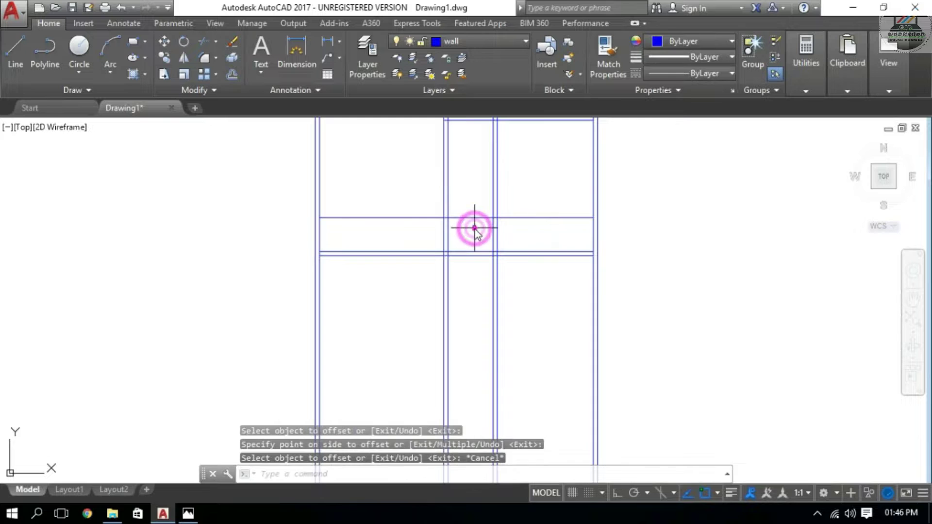
text(o)
key(Return)
text(4.5")
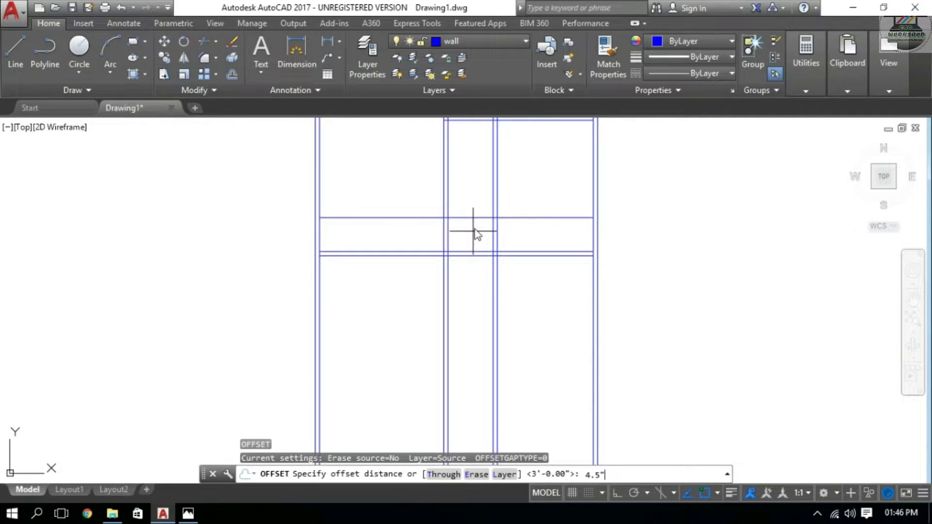
key(Return)
click(466, 218)
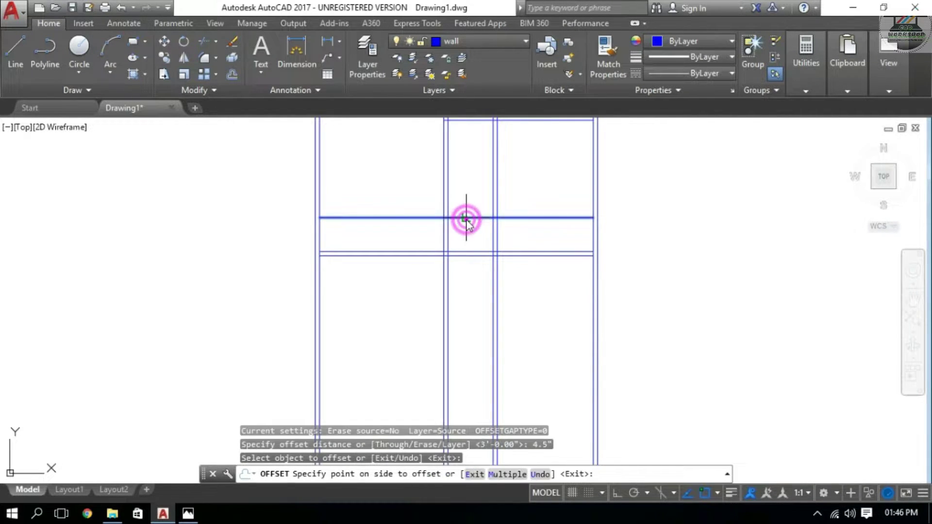
key(Escape)
key(Escape)
Trim the cross wall and overlapping horizontal segments where walls meet in both rooms.
text(tr)
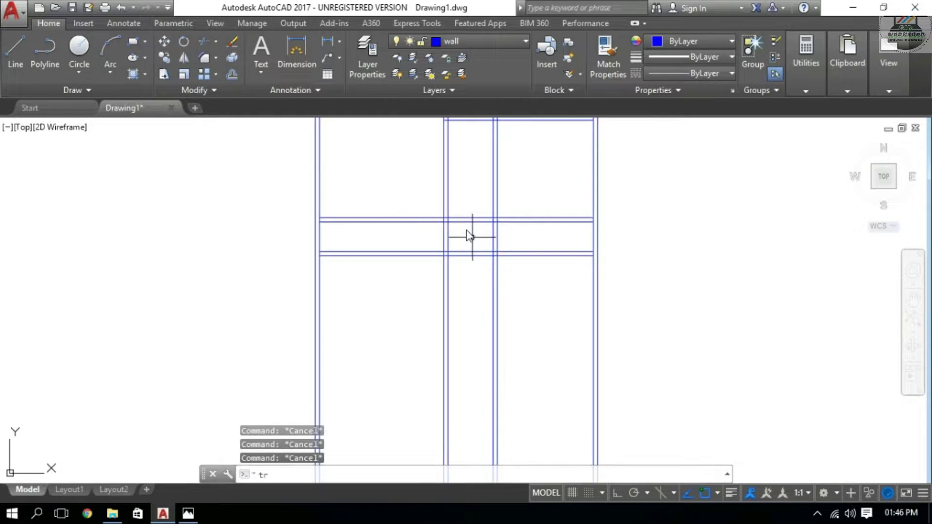
key(Return)
key(Return)
click(474, 240)
click(458, 281)
click(416, 204)
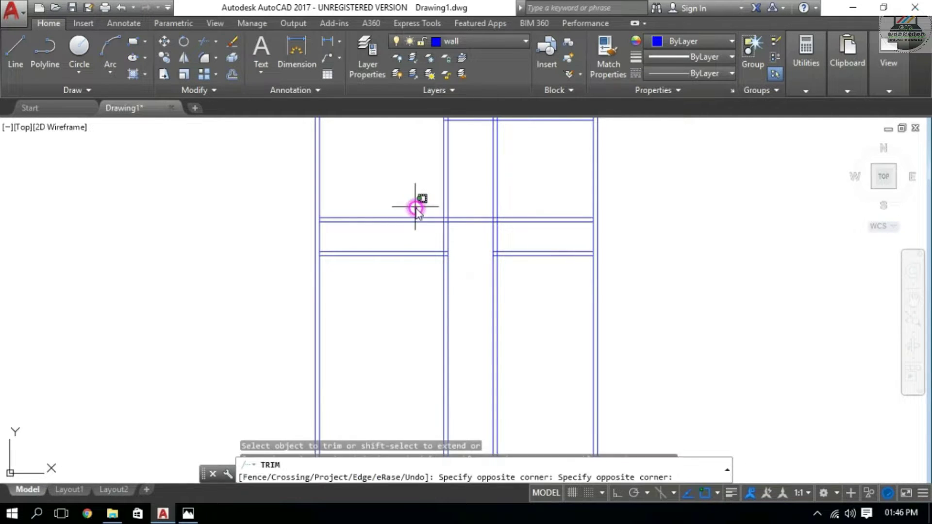
click(395, 222)
click(566, 208)
click(545, 235)
click(395, 207)
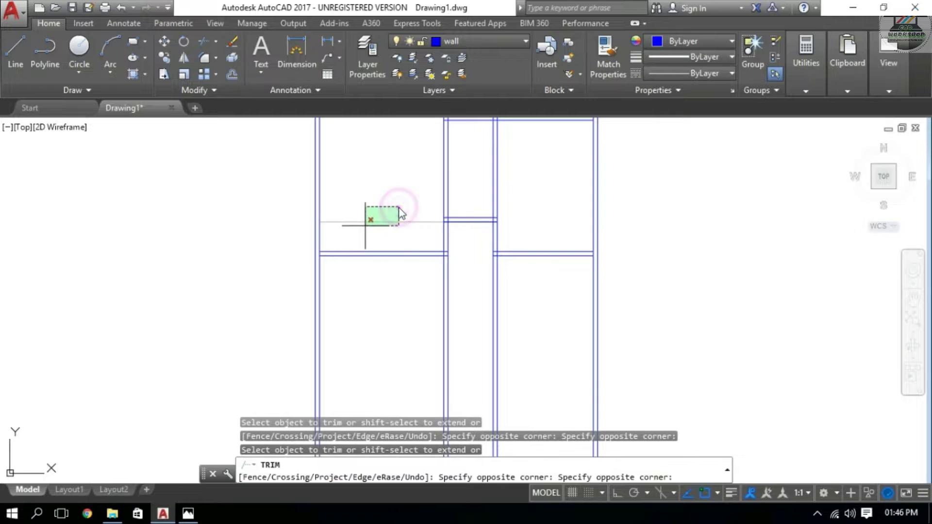
click(368, 232)
mouse_move(426, 258)
middle_down()
mouse_move(452, 256)
mouse_move(478, 228)
middle_up()
key(Escape)
key(Escape)
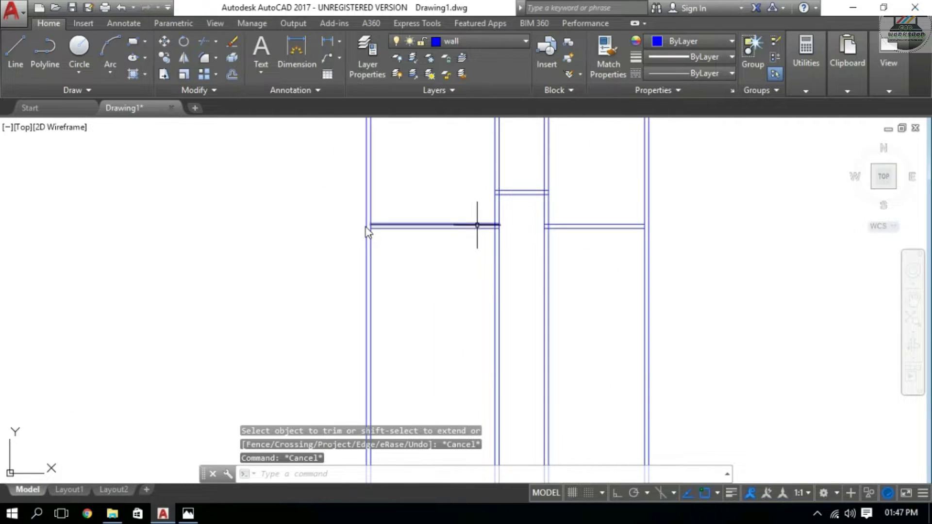
scroll(478, 228, down, 4)
Offset the horizontal wall line 10' downward to start a new cross wall.
key(Escape)
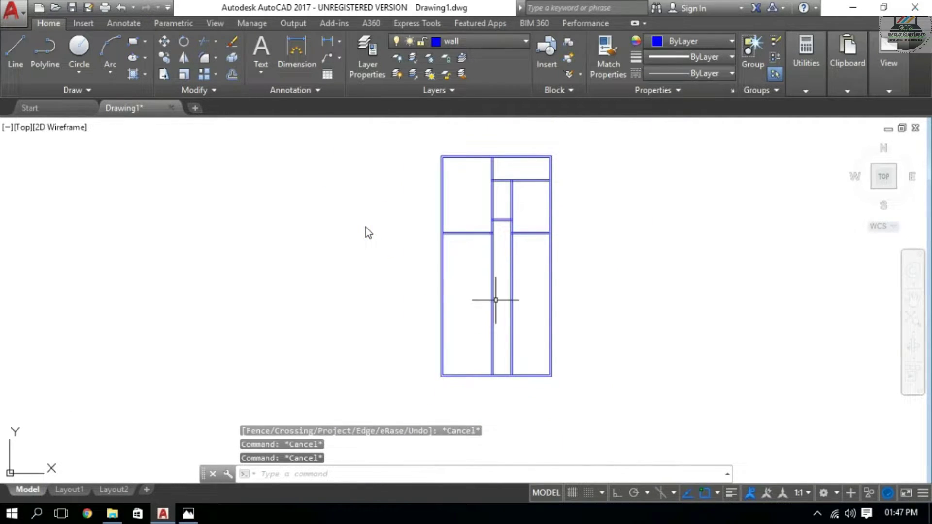
scroll(489, 282, up, 2)
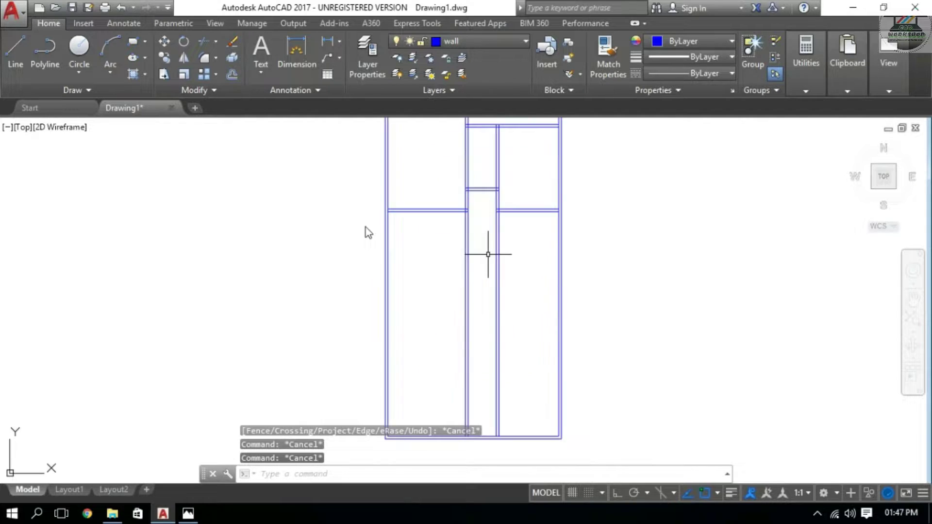
key(Escape)
text(o)
key(Return)
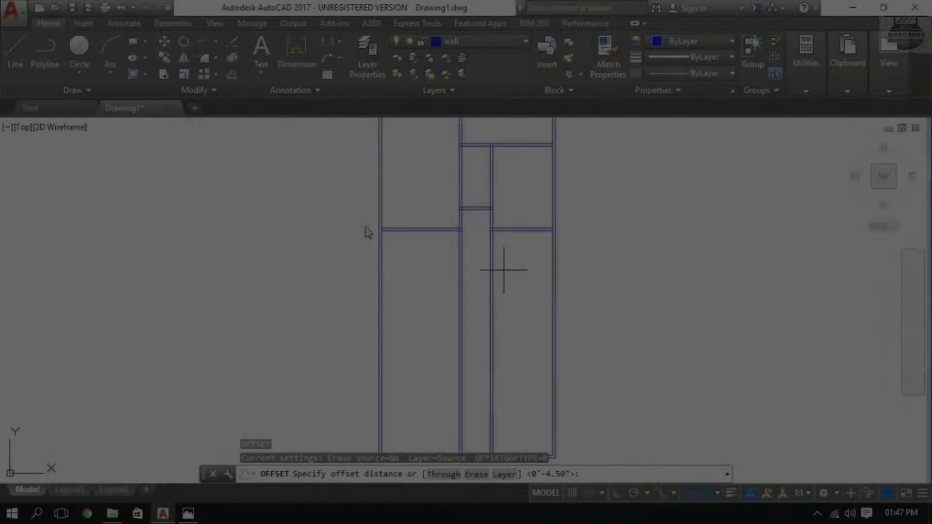
text(10)
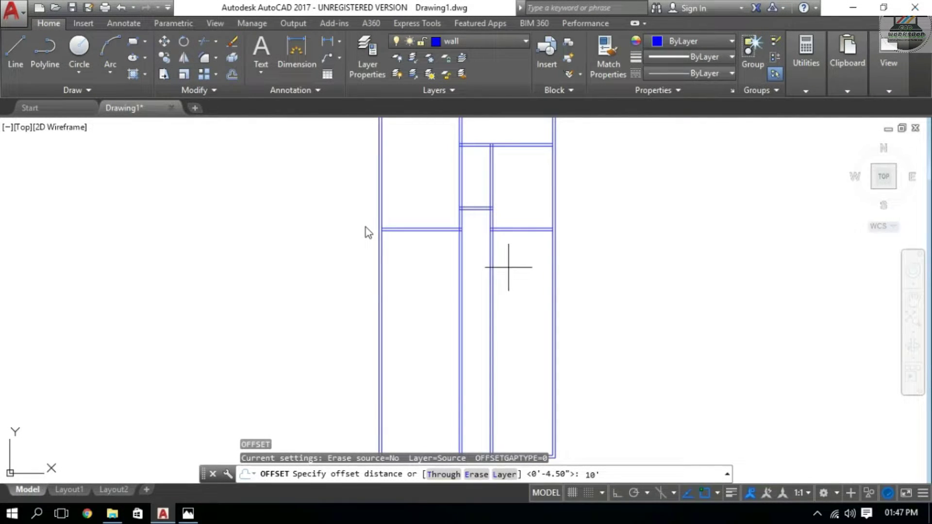
key(Return)
scroll(509, 267, up, 2)
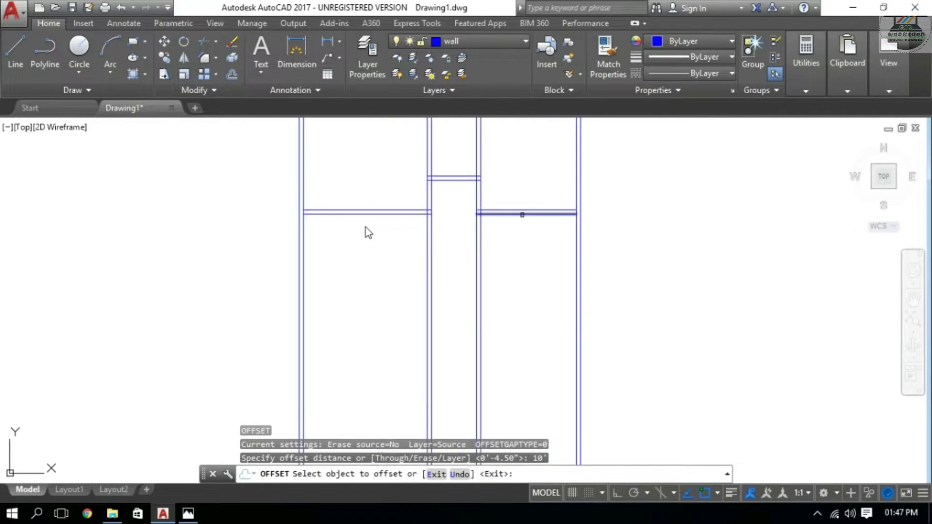
click(519, 214)
click(515, 249)
Offset the new line 4.5 below to make it a double wall.
key(Return)
key(Return)
text(4.5)
key(Return)
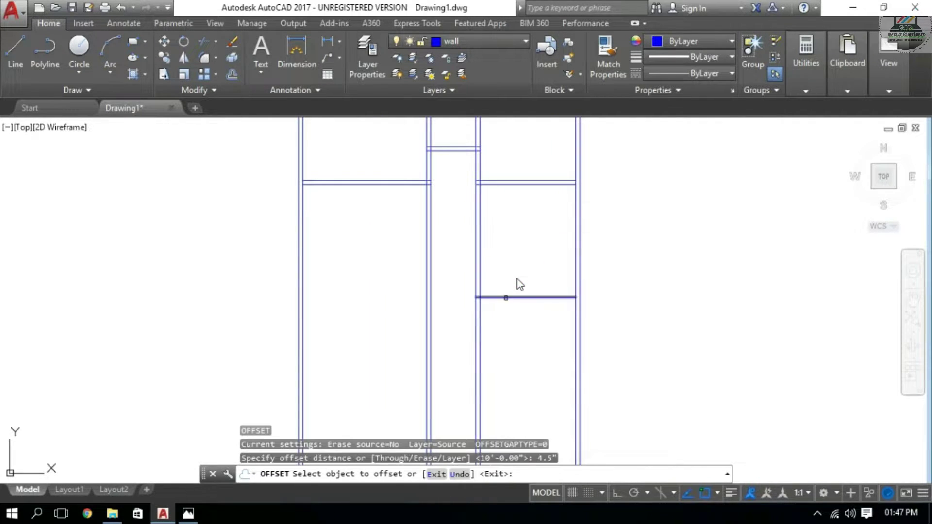
click(507, 297)
click(508, 313)
key(Escape)
key(Escape)
key(Escape)
Extend the new wall lines to the left wall and trim the overlapping segments.
text(ex)
key(Return)
click(302, 276)
key(Return)
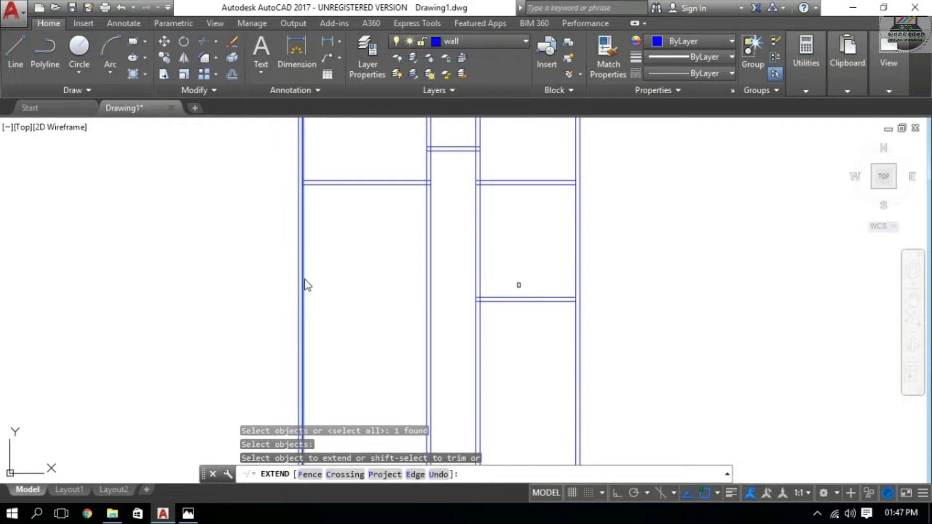
click(508, 299)
key(Escape)
text(t)
key(Return)
key(Return)
click(514, 262)
click(387, 229)
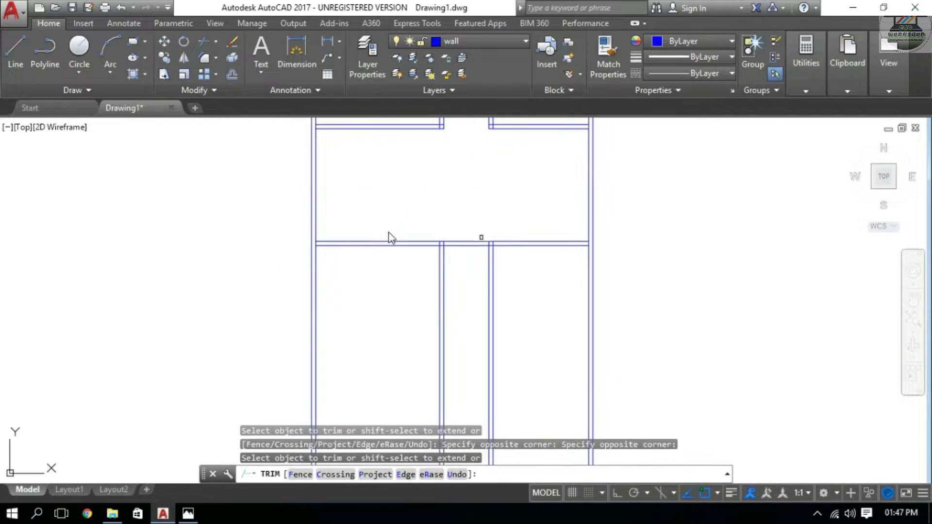
key(Escape)
key(Escape)
Erase the double corridor wall lines.
scroll(499, 277, down, 2)
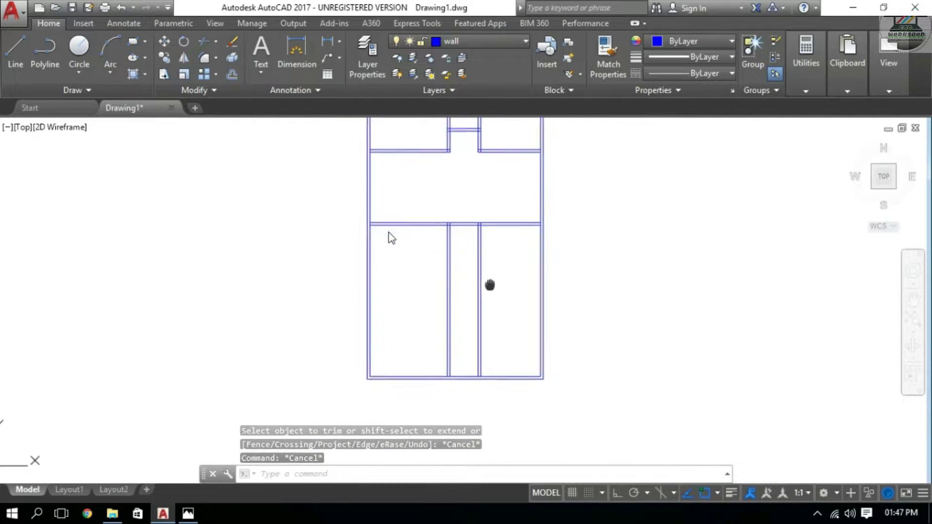
scroll(490, 285, up, 2)
click(483, 260)
click(448, 280)
key(Delete)
Offset the top wall line 14' down, then 4.5 more for a second cross wall.
text(o)
key(Return)
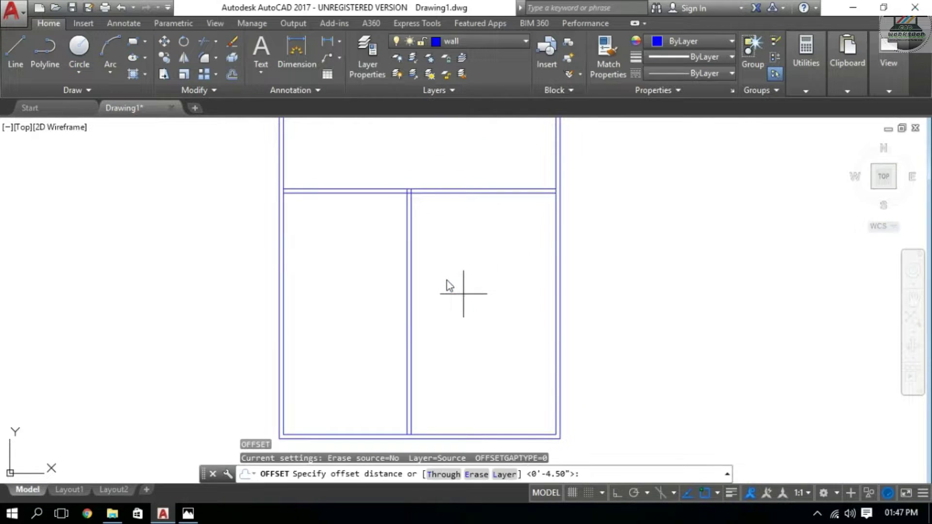
text(14')
key(Return)
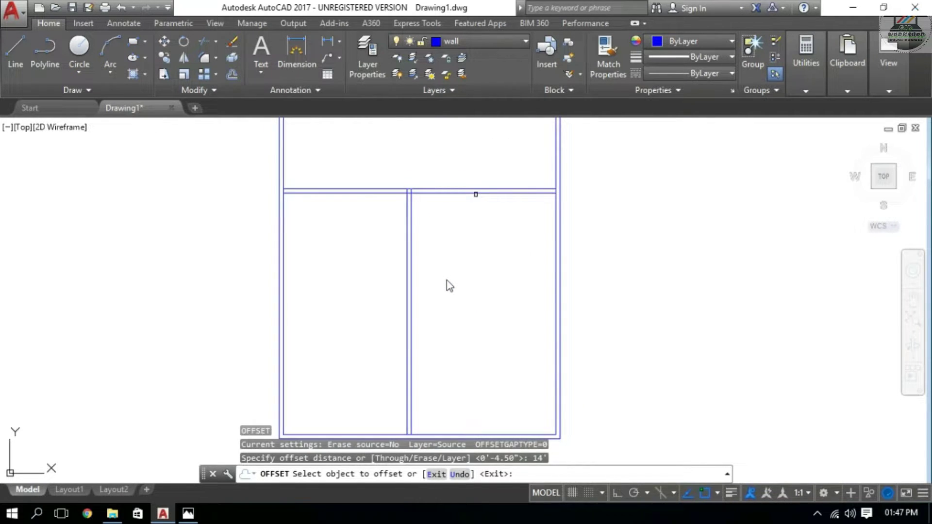
click(476, 192)
click(481, 250)
key(Return)
key(Return)
text(4.5)
key(Return)
click(458, 352)
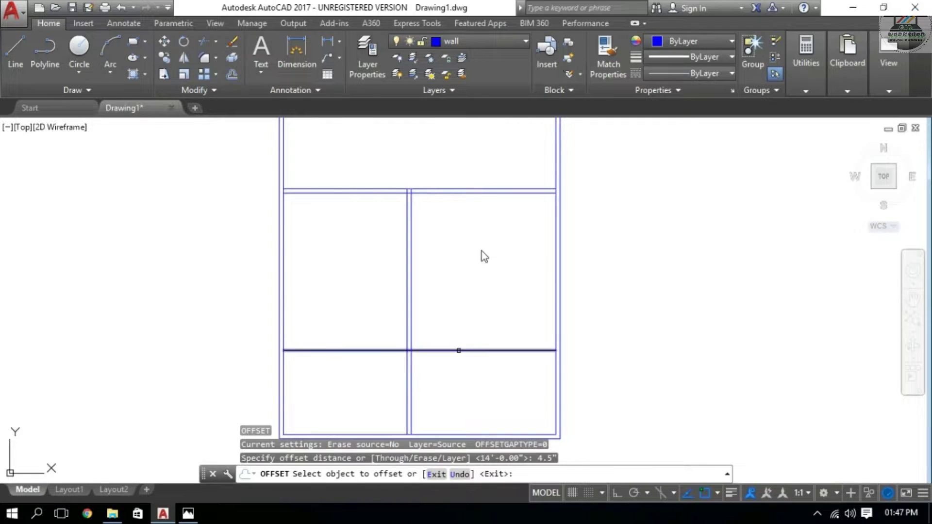
click(458, 371)
Trim the wall lines where the new 14' cross wall meets them.
text(tr)
key(Return)
key(Return)
click(333, 364)
click(426, 371)
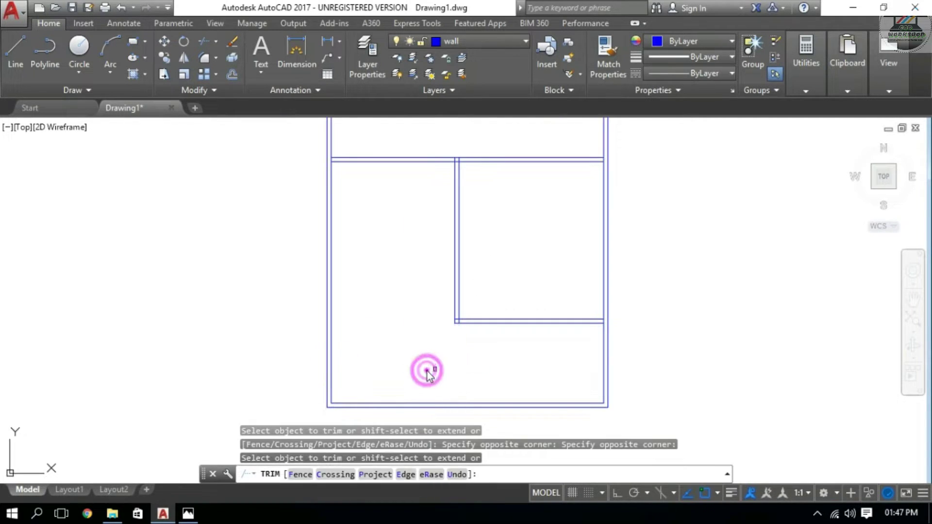
key(Escape)
scroll(427, 372, down, 3)
scroll(457, 271, up, 2)
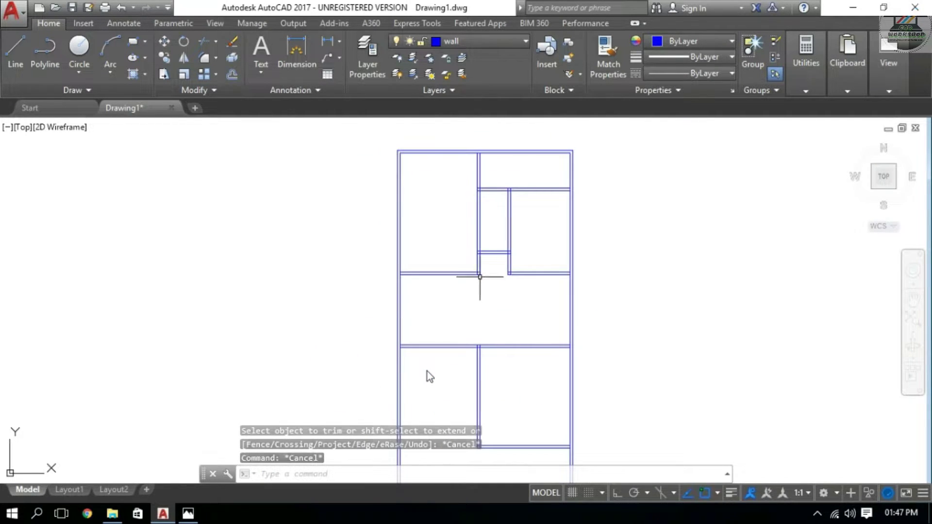
middle_drag(463, 300, 517, 296)
scroll(516, 311, up, 2)
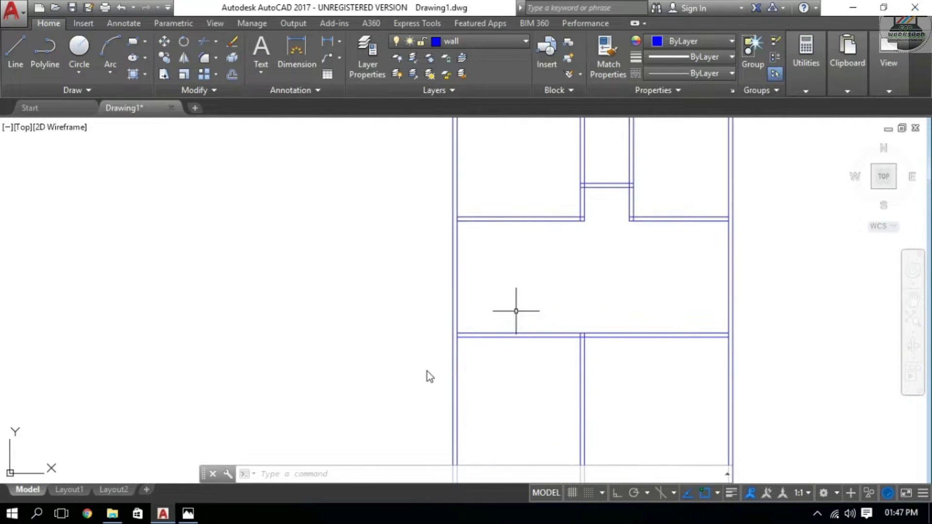
Create a new layer named 'stairs' with colour 20 (orange).
click(367, 59)
click(145, 64)
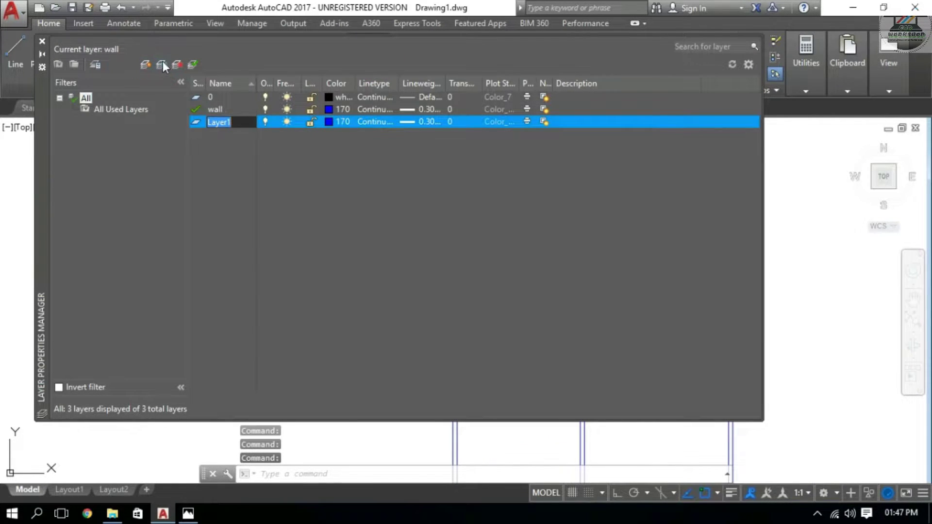
text(st)
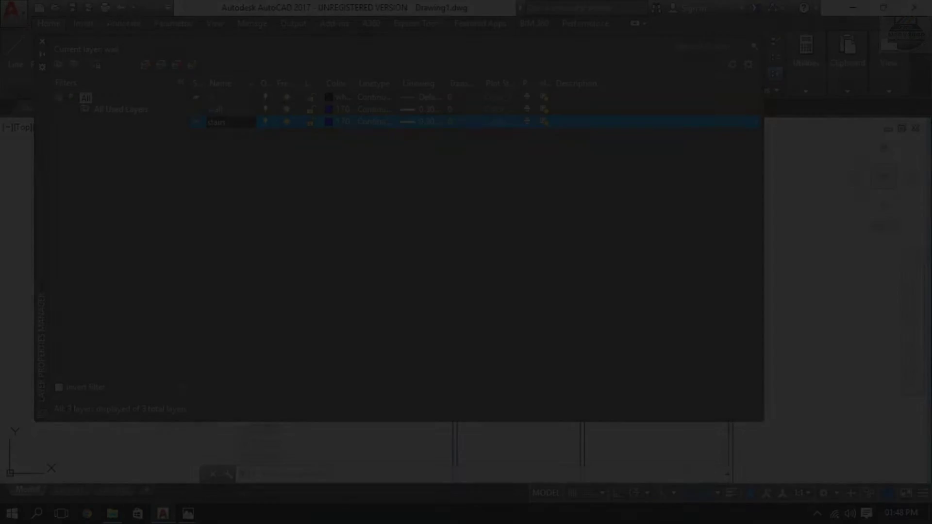
text(airs)
click(330, 122)
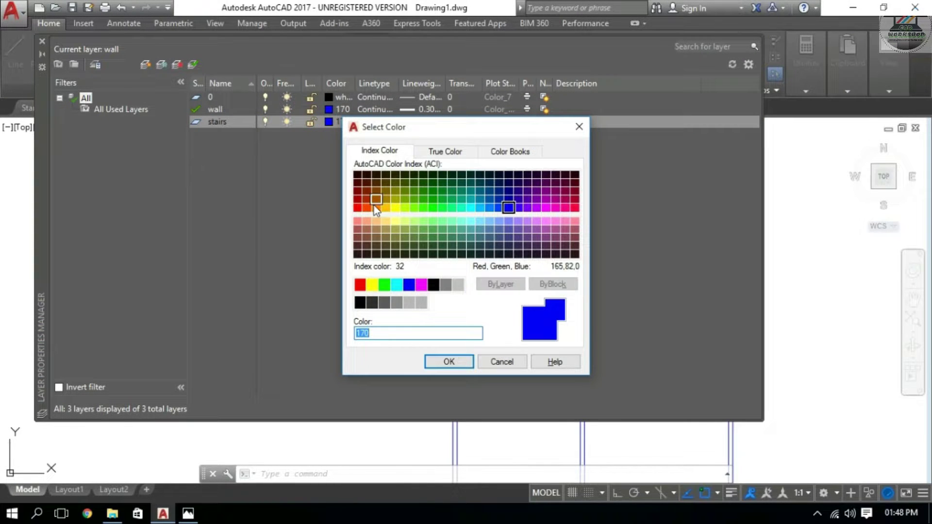
click(358, 200)
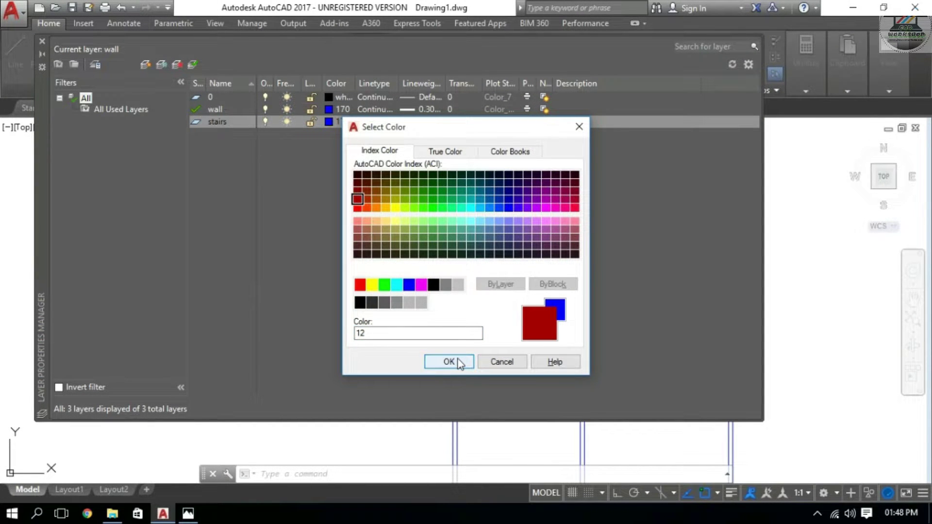
click(366, 208)
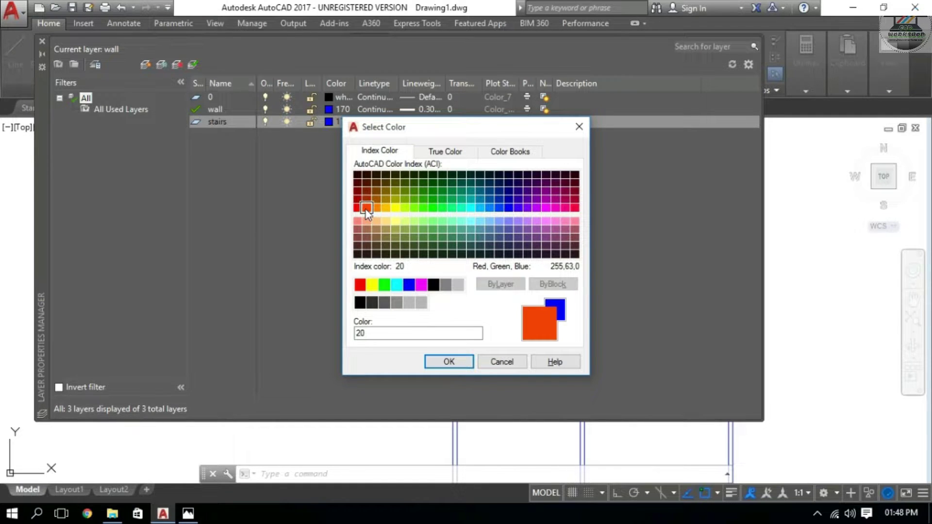
click(446, 361)
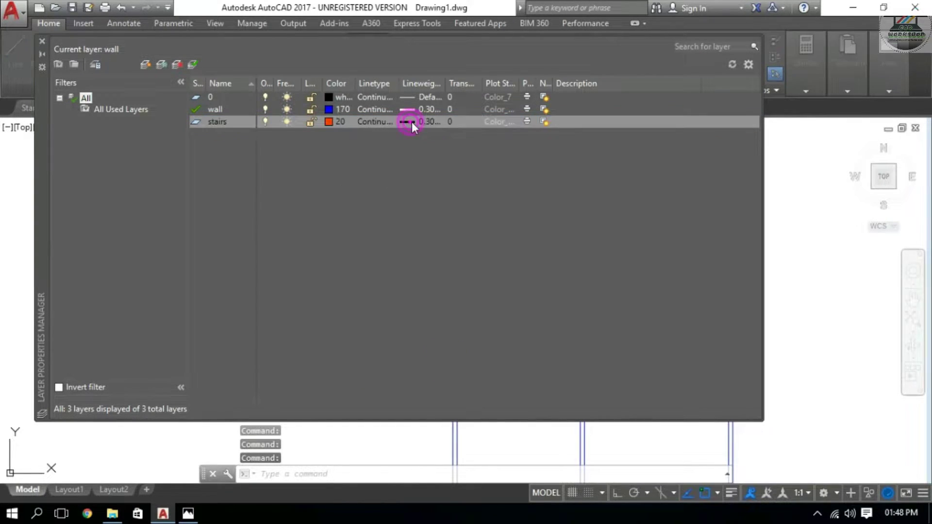
Set the stairs layer lineweight to 0.18 mm and close Layer Properties.
click(412, 121)
click(451, 250)
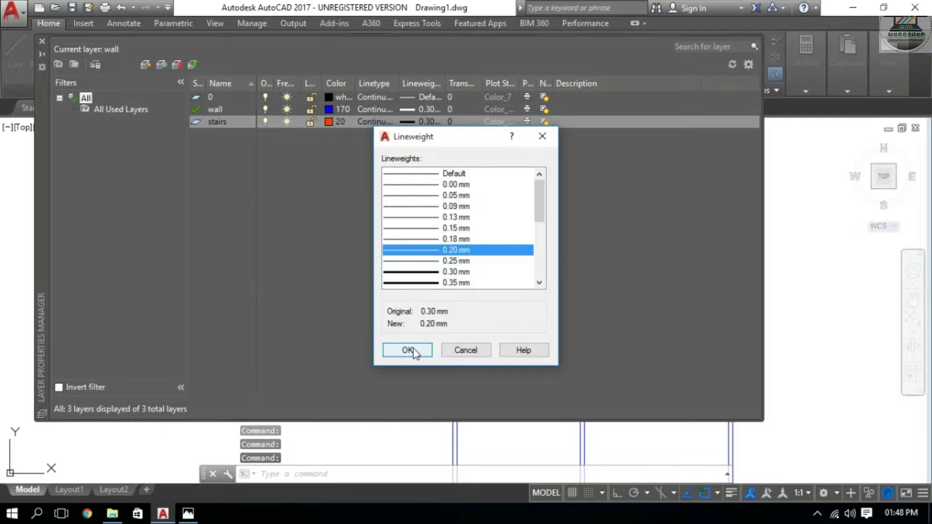
click(413, 351)
click(432, 121)
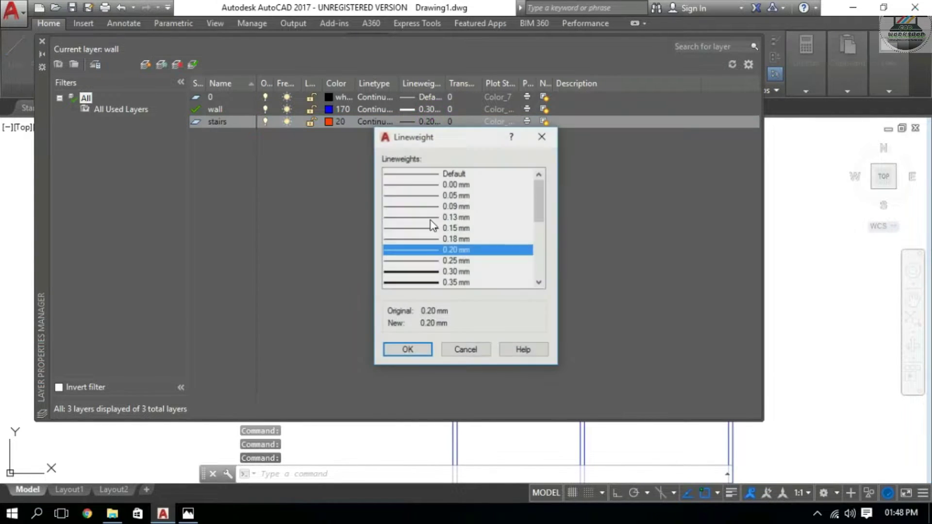
click(430, 238)
click(408, 350)
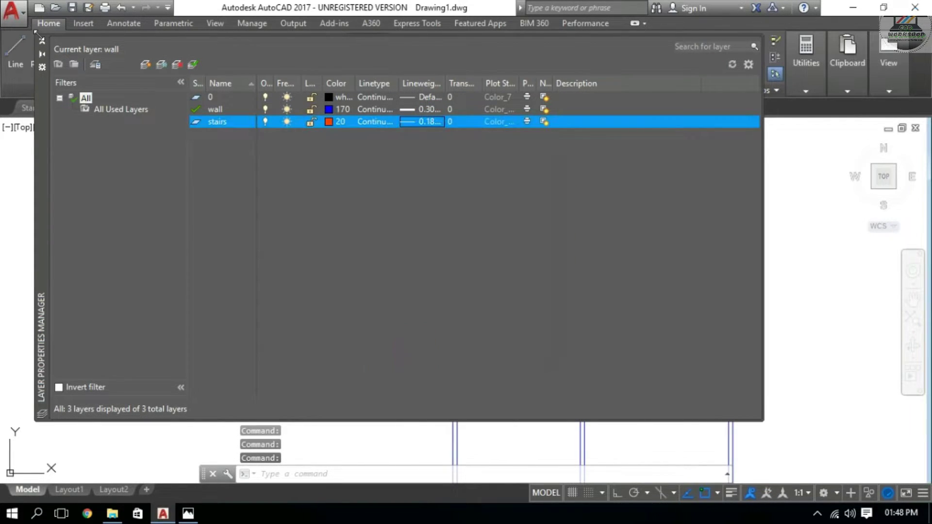
click(42, 40)
Offset the hall's lower, upper and left wall lines 3'6" into the hall.
key(Escape)
key(Escape)
middle_drag(537, 256, 501, 262)
text(o)
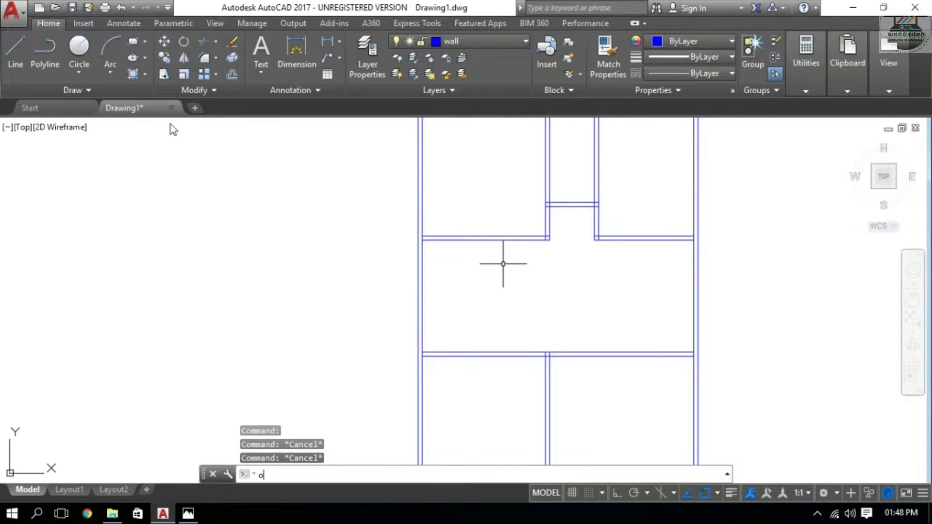
key(Return)
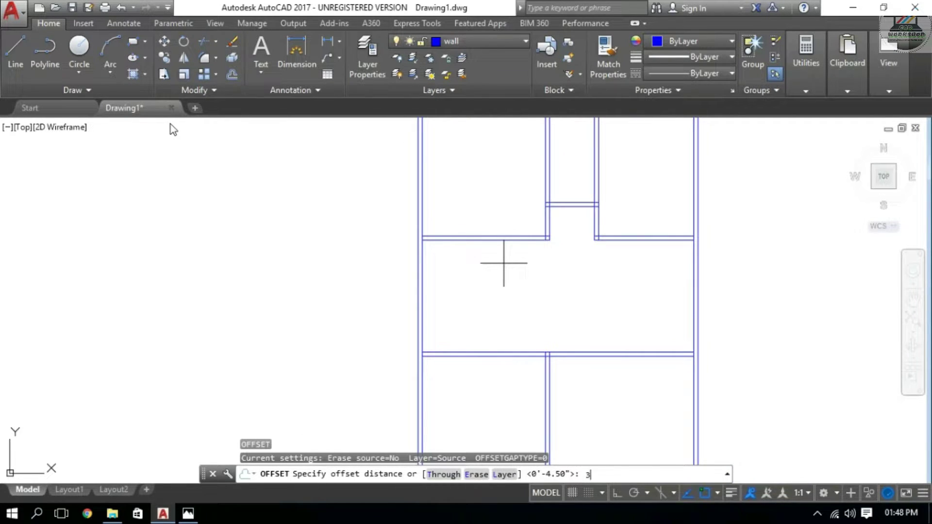
text(")
key(Return)
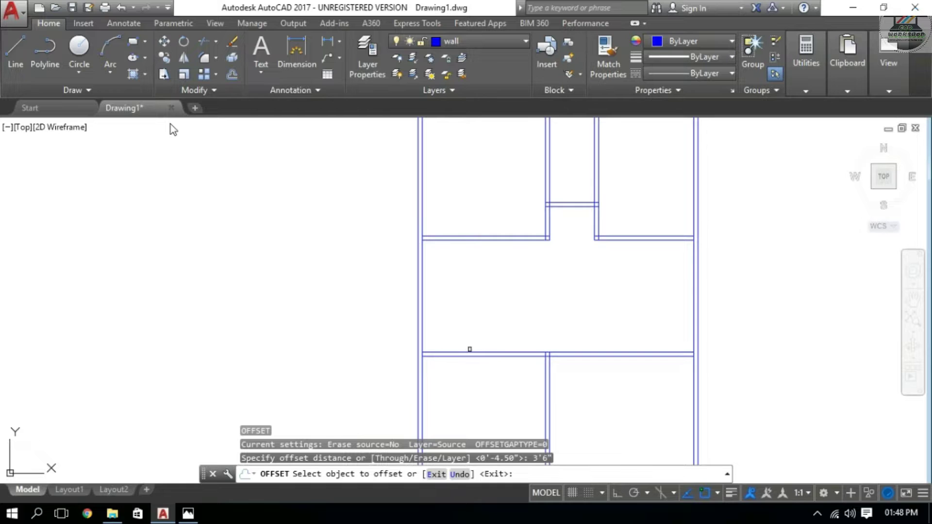
click(470, 352)
click(470, 334)
click(470, 239)
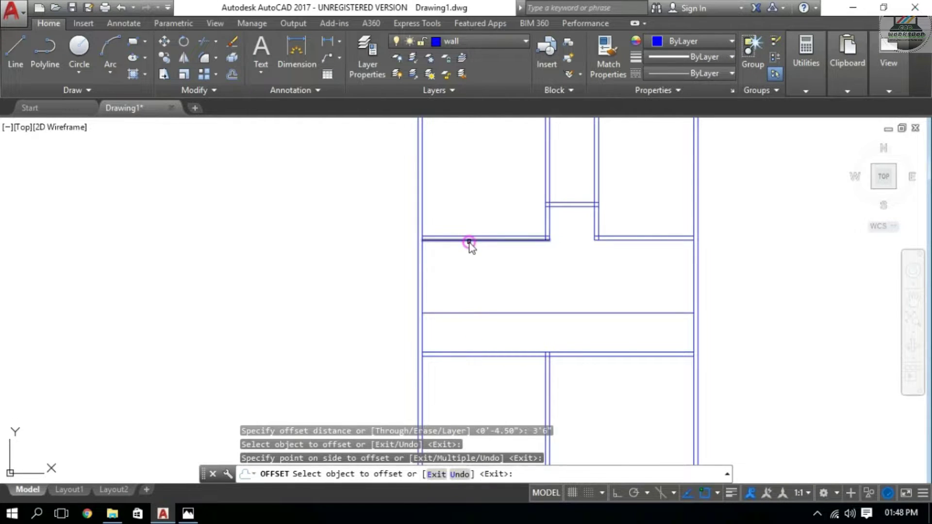
click(465, 270)
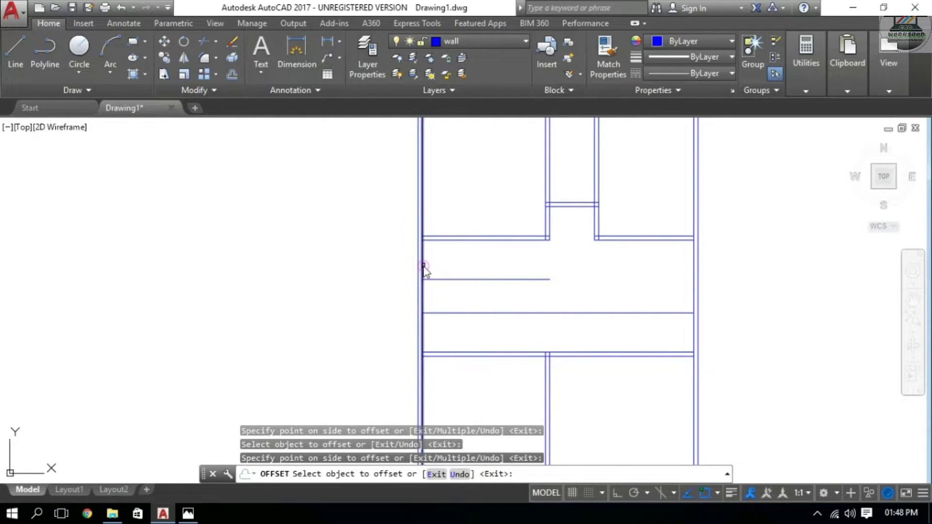
click(424, 268)
click(467, 266)
key(Escape)
Trim away the short wall stub and the small wall segment.
text(tr)
key(Return)
key(Return)
scroll(468, 272, up, 2)
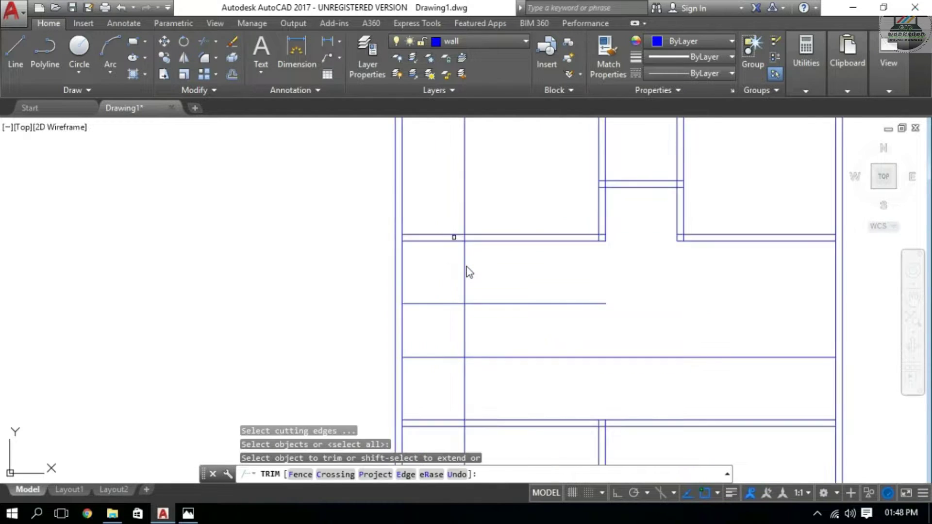
scroll(454, 237, up, 2)
click(470, 240)
middle_drag(470, 239, 505, 393)
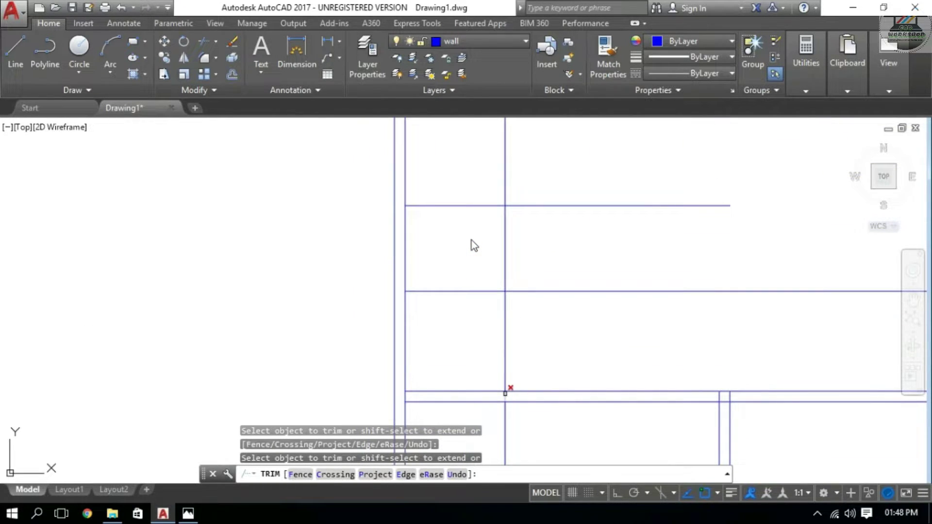
click(505, 393)
key(Escape)
key(Escape)
Move the three stairwell guide lines onto the stairs layer.
click(555, 179)
click(463, 302)
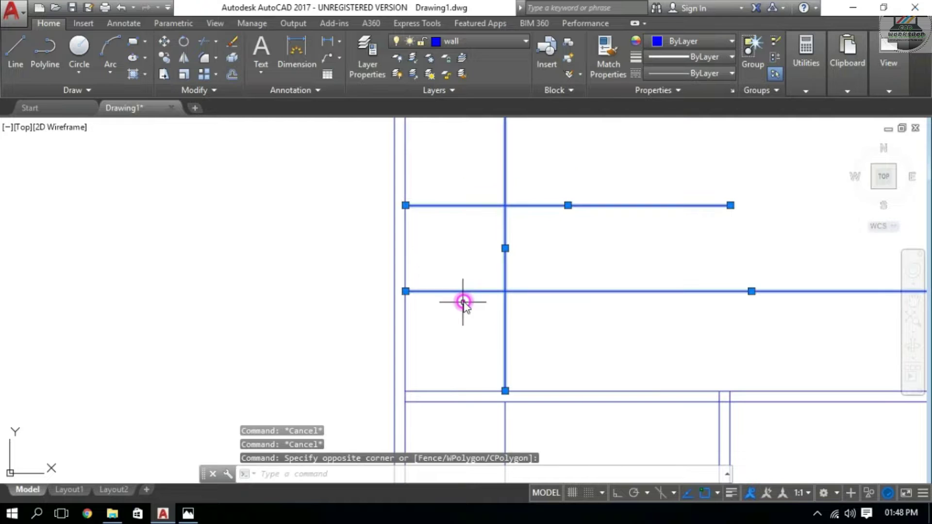
click(481, 41)
click(466, 77)
key(Escape)
key(Escape)
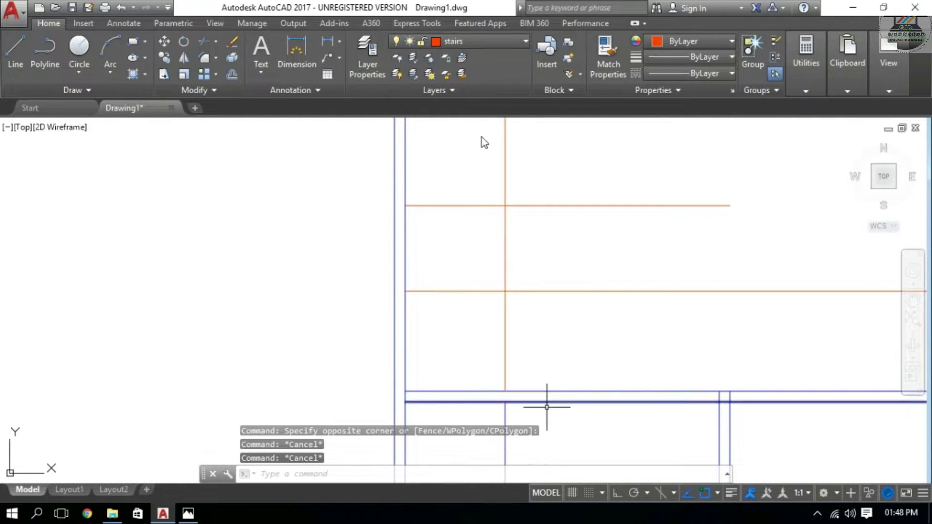
Delete the short vertical wall line and the upper vertical wall line.
click(543, 410)
click(493, 420)
key(Delete)
scroll(500, 422, down, 2)
scroll(520, 381, down, 2)
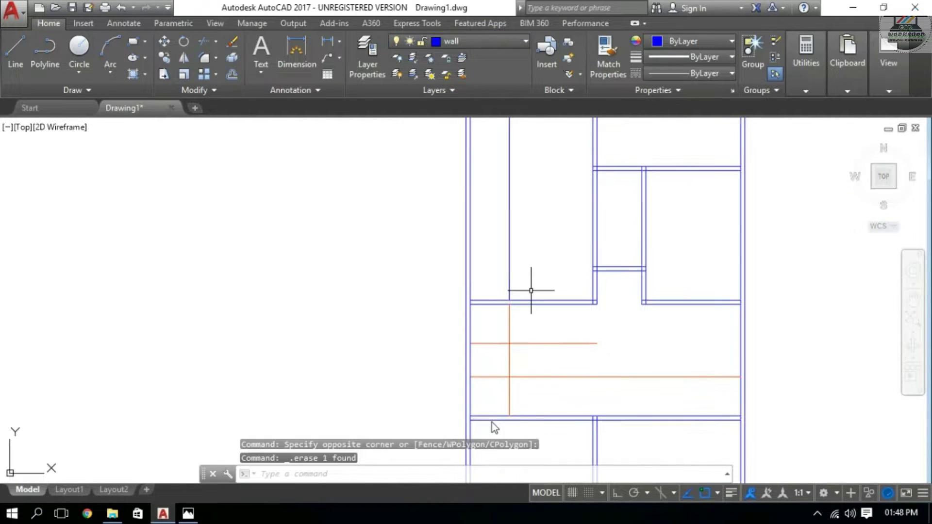
click(508, 237)
key(Delete)
scroll(531, 375, up, 2)
scroll(535, 338, up, 2)
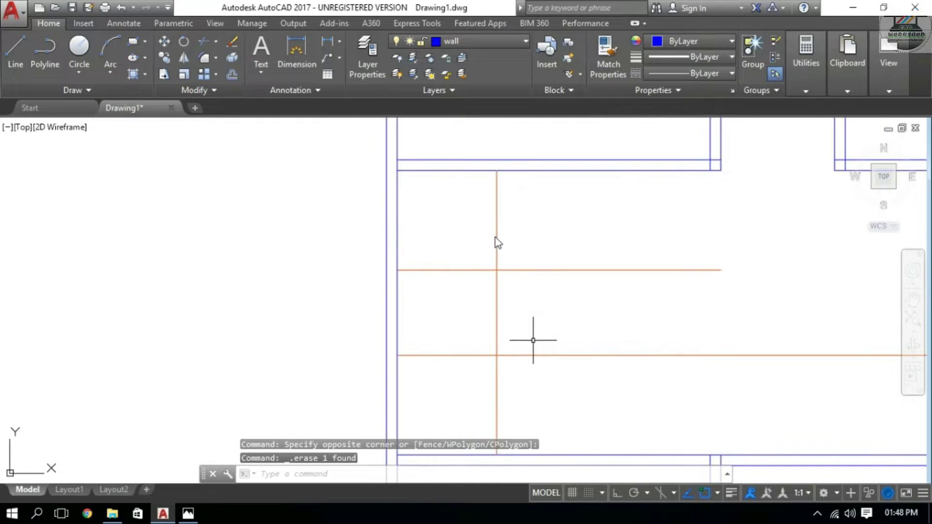
Add six vertical tread lines spaced 10" apart to the right of the orange line.
text(o)
key(Return)
text(10")
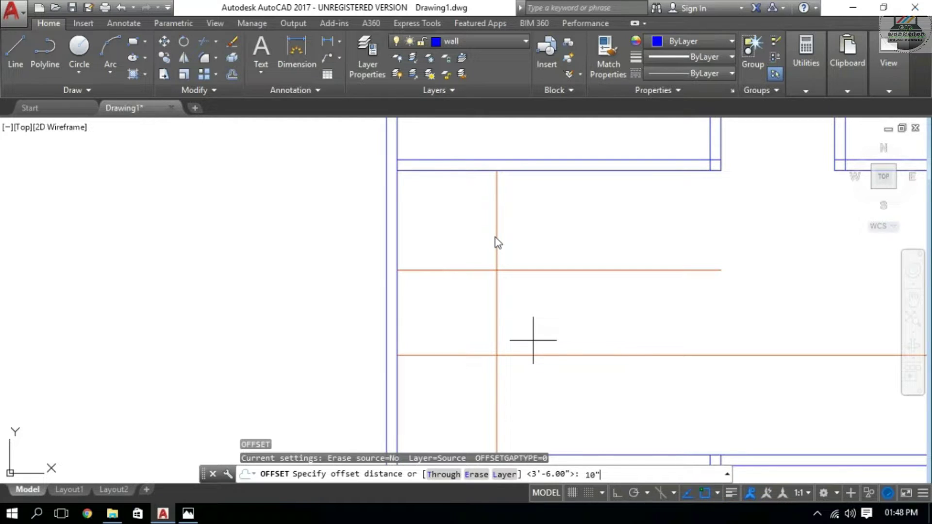
key(Return)
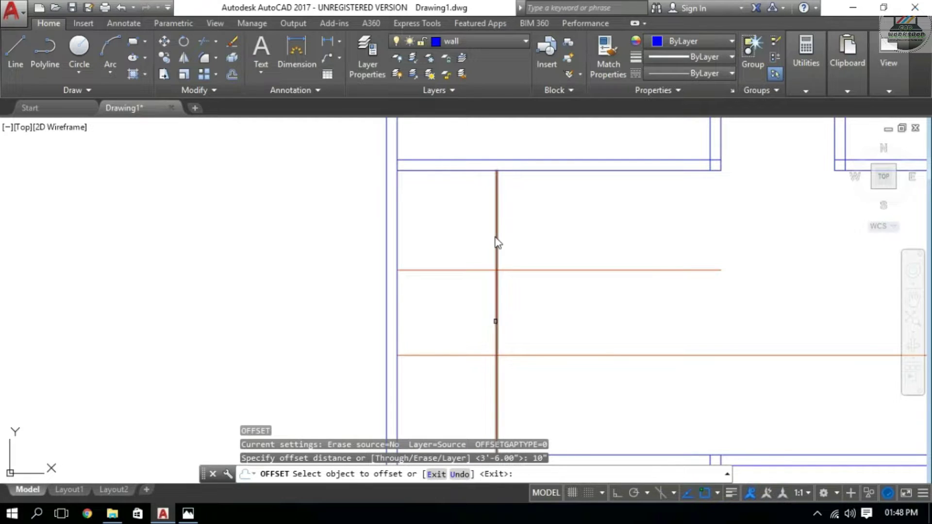
click(496, 320)
click(524, 322)
click(523, 323)
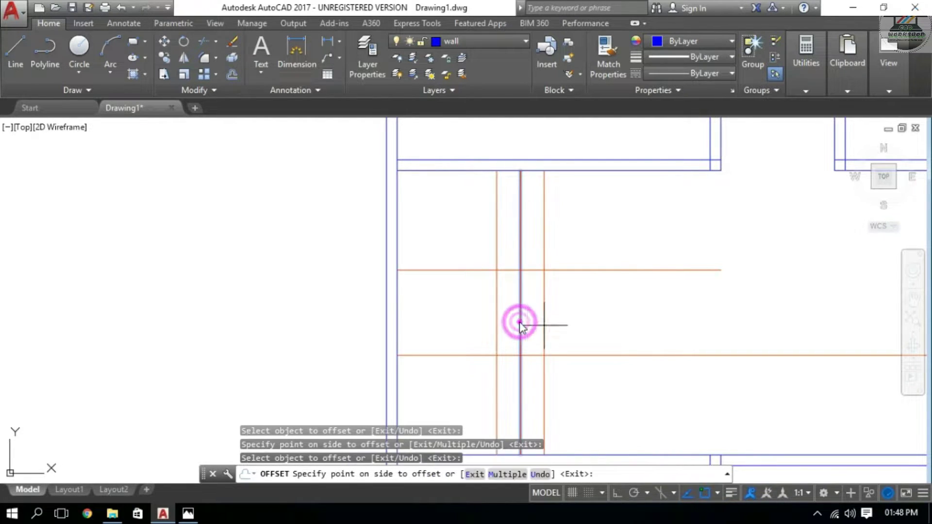
click(563, 330)
click(544, 319)
click(582, 320)
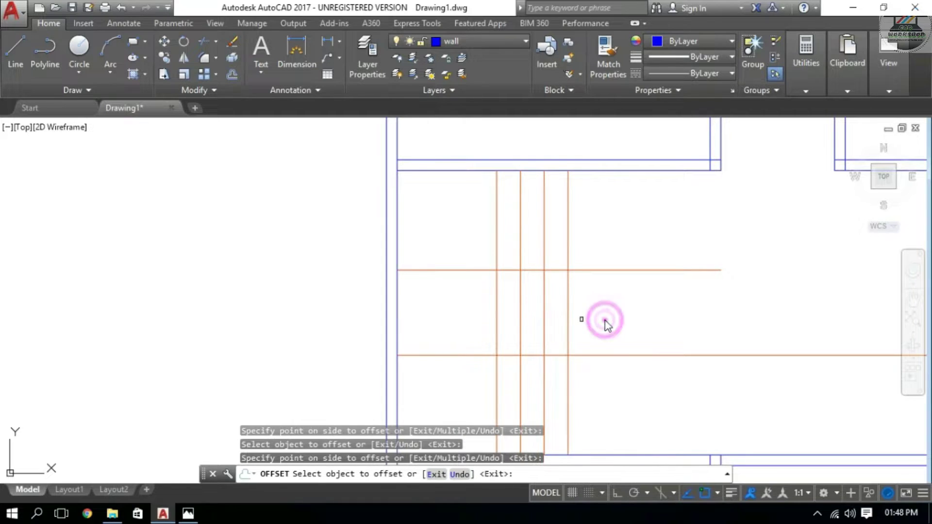
click(568, 316)
click(607, 317)
click(590, 316)
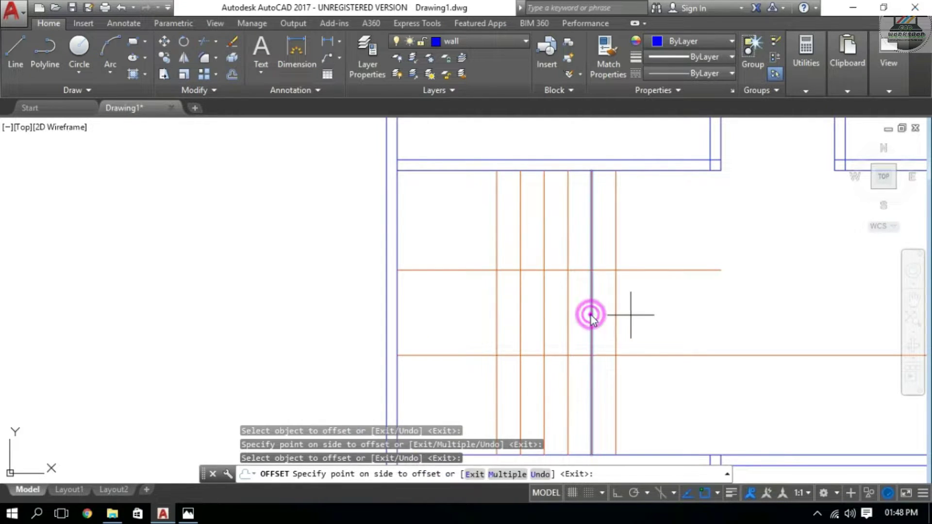
click(650, 316)
click(615, 311)
click(684, 316)
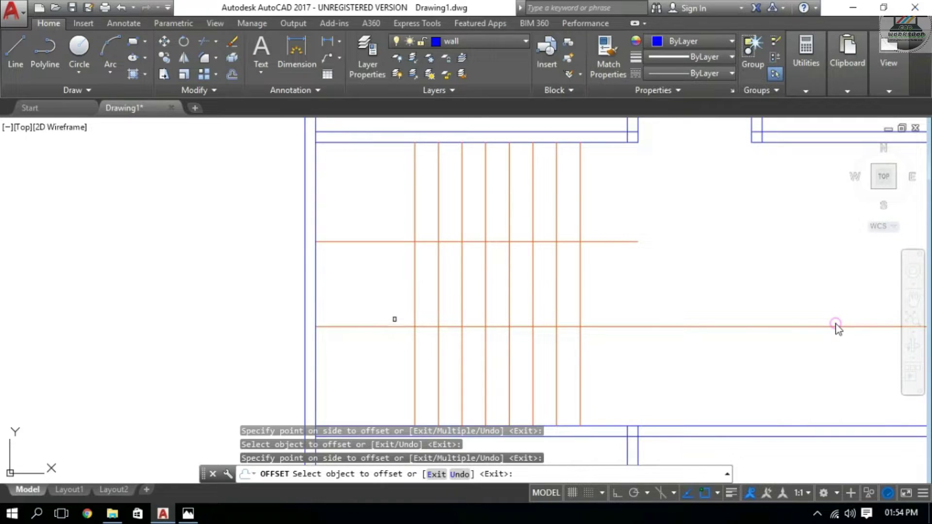
Offset three more horizontal stair lines above the lower orange line.
click(393, 326)
click(392, 295)
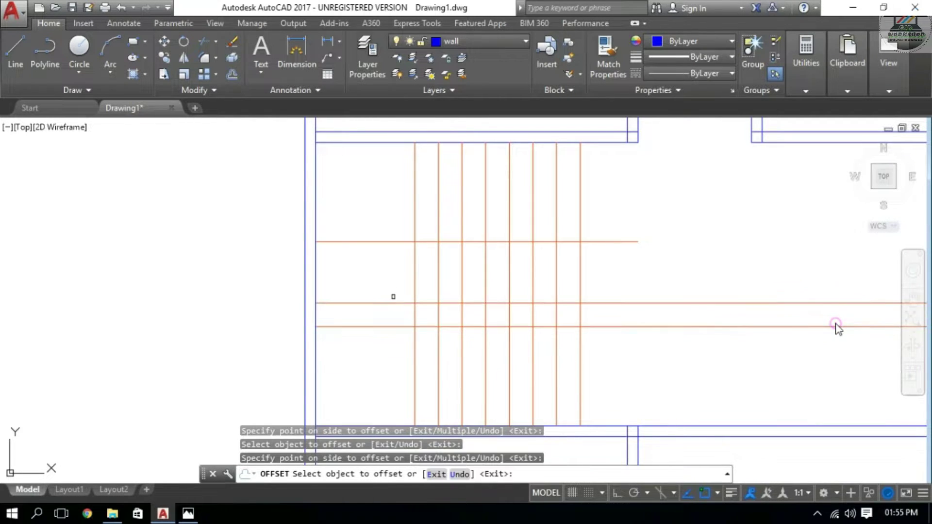
click(387, 304)
click(380, 281)
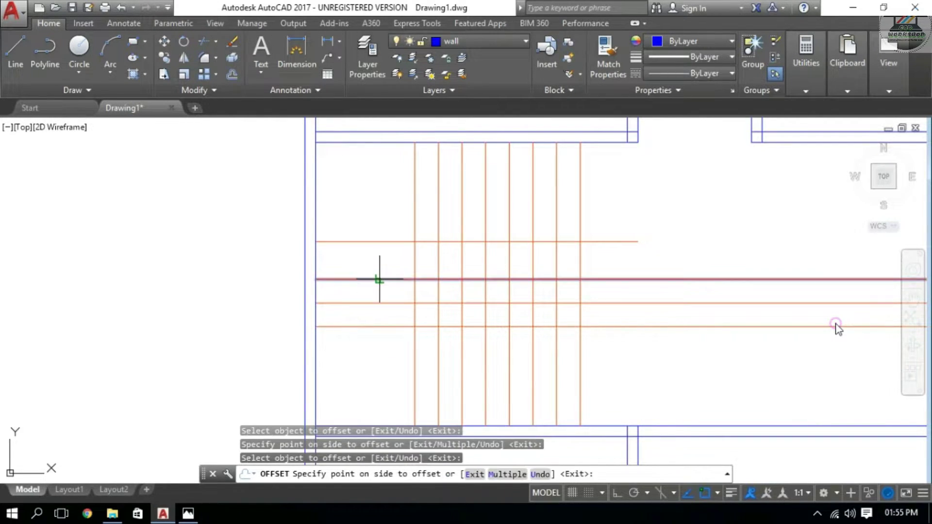
click(380, 268)
right_click(673, 221)
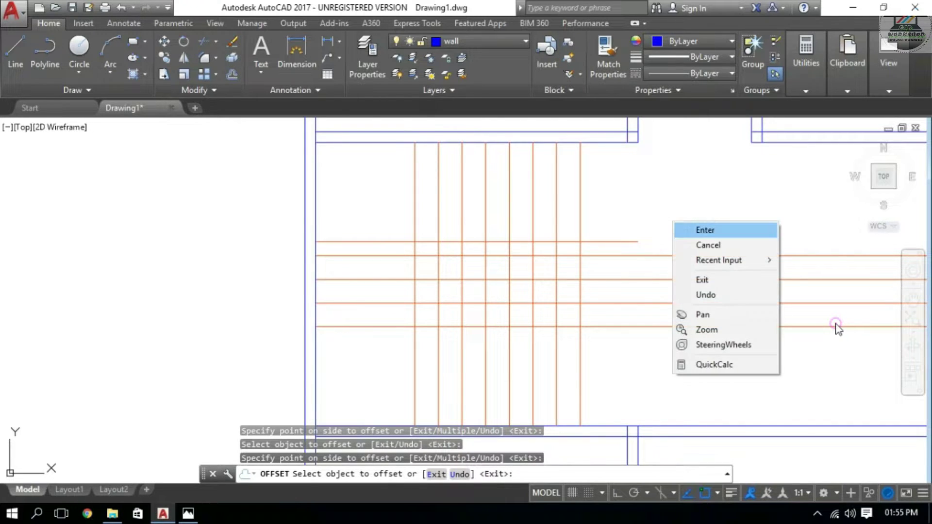
click(685, 230)
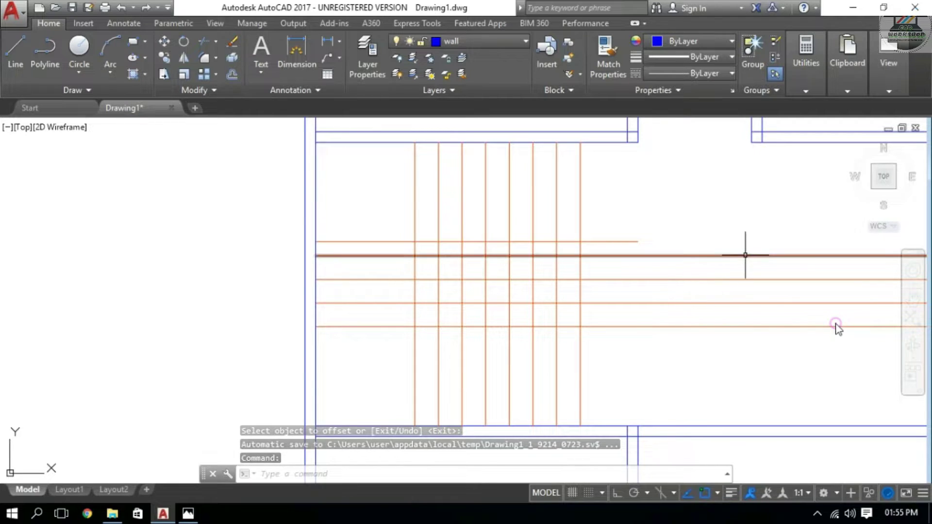
click(737, 255)
Erase three of the four extra horizontal stair lines, keeping the bottom one.
click(728, 341)
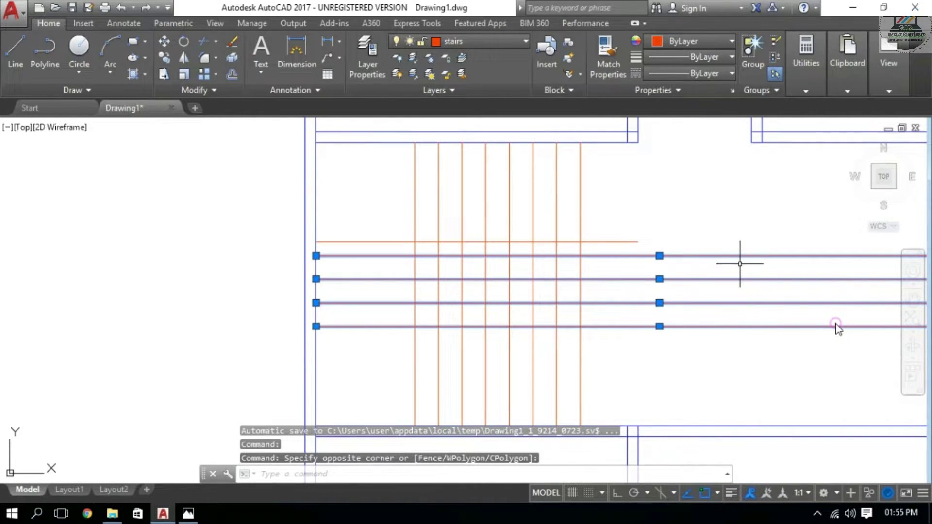
shift+click(718, 325)
key(Delete)
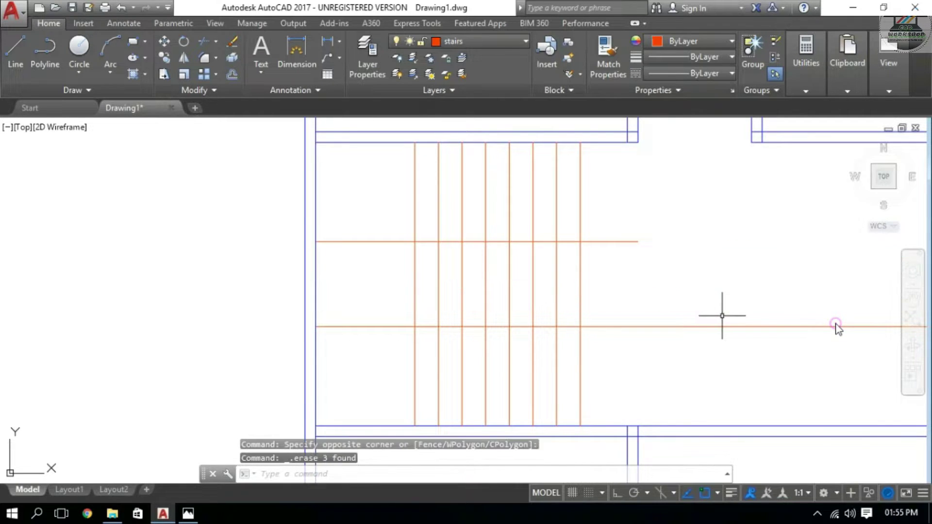
Offset the lower horizontal stair line upward twice at 9-inch spacing.
text(o)
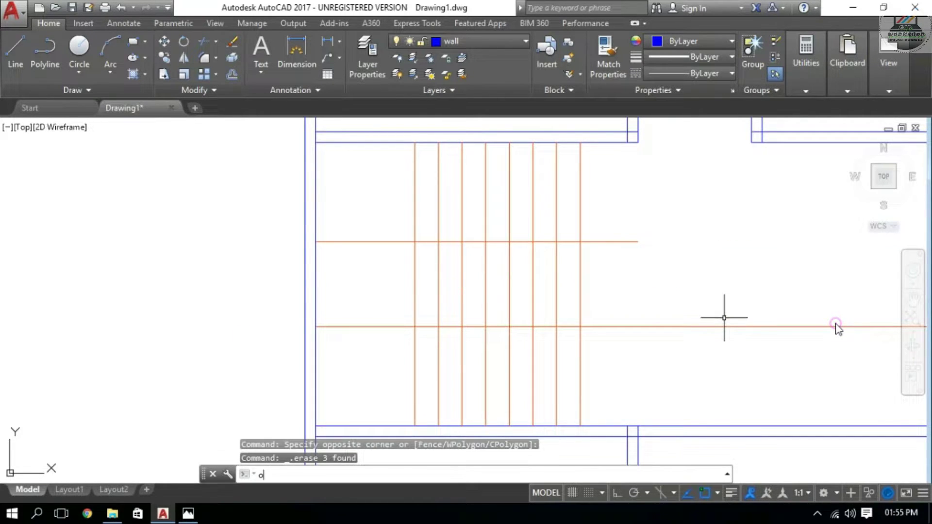
key(Return)
text(9)
key(Return)
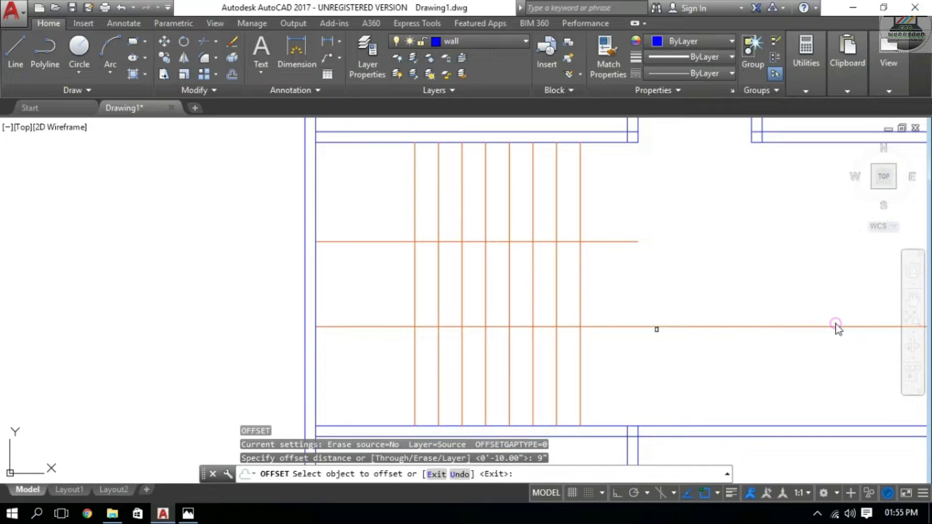
click(657, 326)
click(651, 301)
click(643, 274)
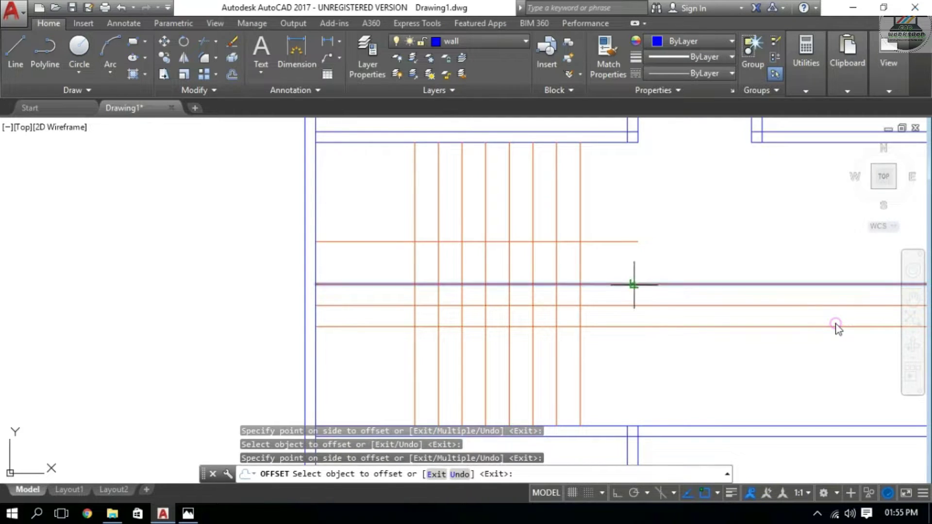
click(631, 283)
click(648, 256)
key(Escape)
key(Escape)
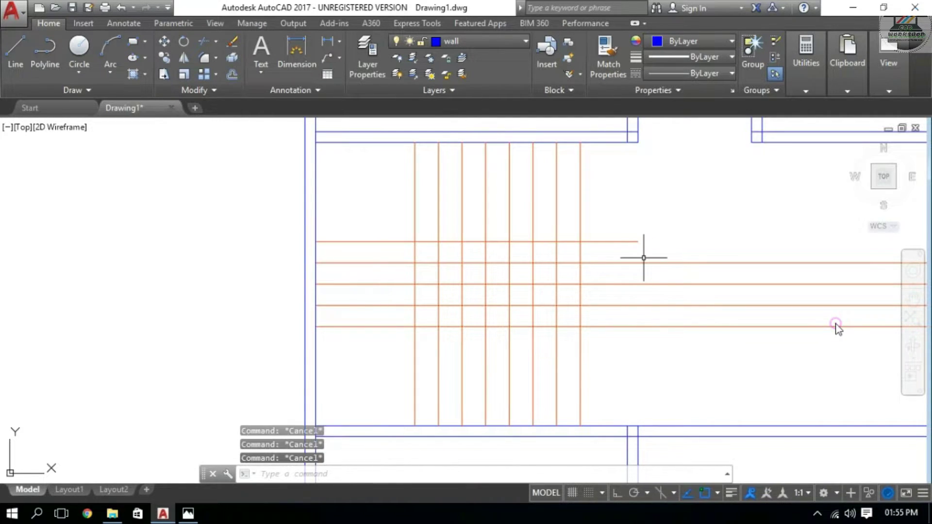
Trim the horizontal lines beyond the stair and across its middle.
text(tr)
key(Return)
key(Return)
click(679, 202)
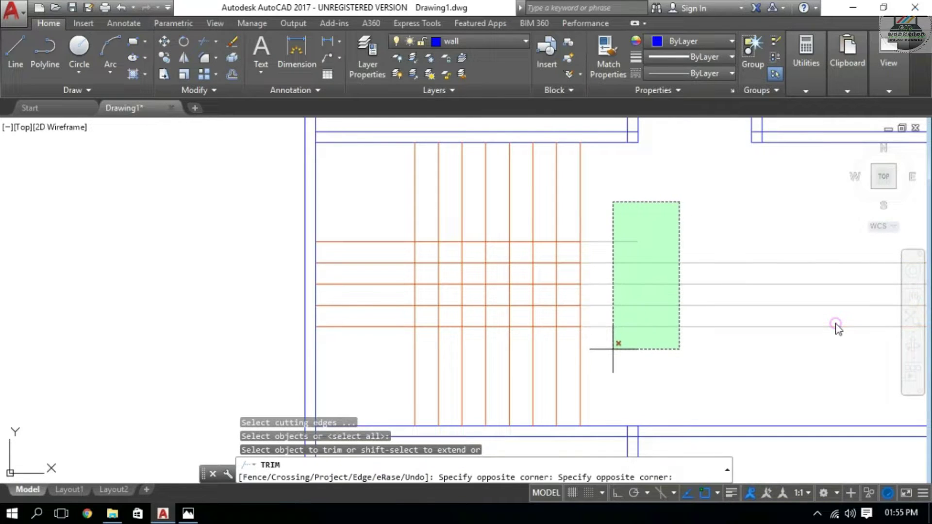
click(613, 343)
click(597, 260)
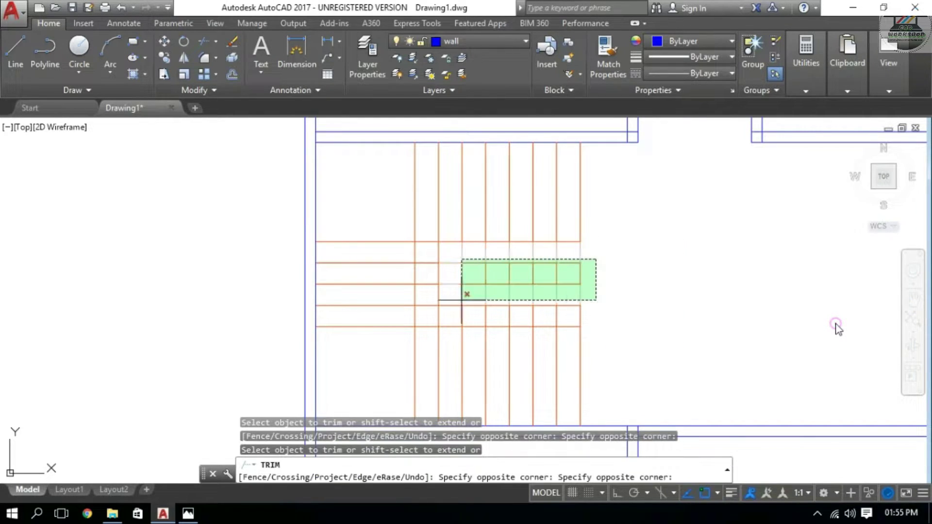
click(428, 310)
key(Escape)
key(Escape)
Delete the leftover inner grid lines and centre the stair in view.
click(603, 257)
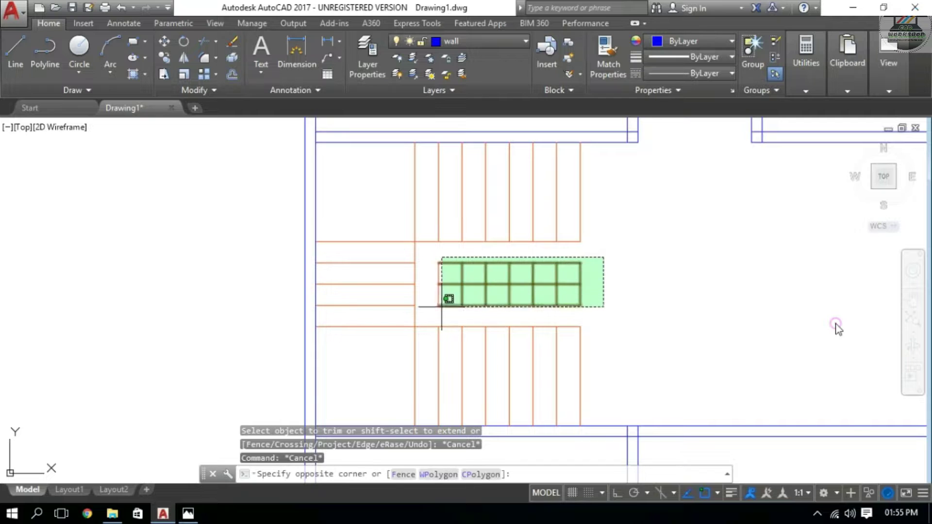
click(437, 310)
key(Delete)
middle_drag(448, 262, 509, 277)
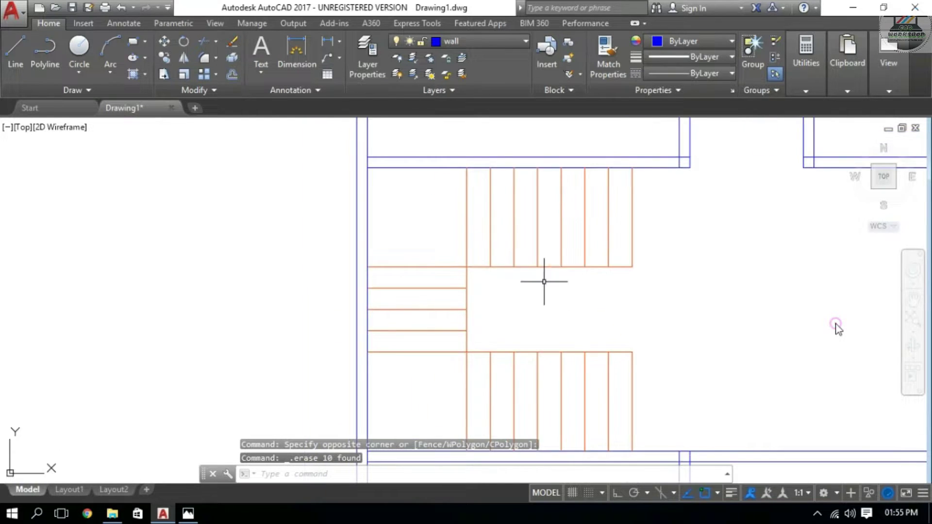
middle_drag(575, 325, 577, 315)
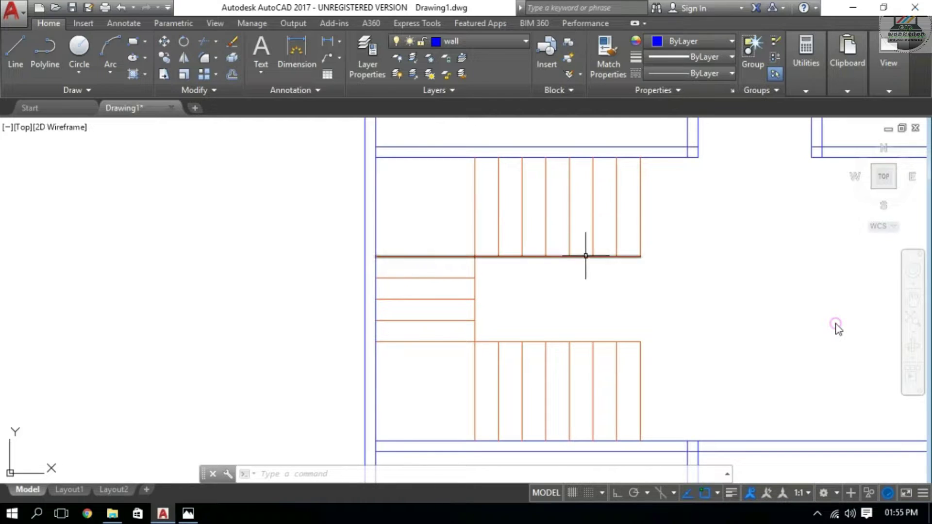
Start an offset with the 10-unit distance, then cancel it.
key(Escape)
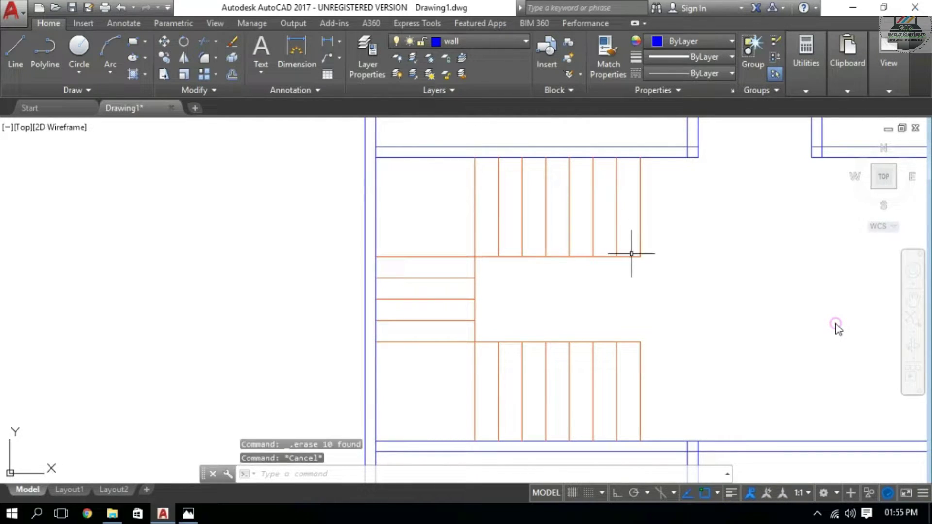
key(Escape)
text(o)
key(Return)
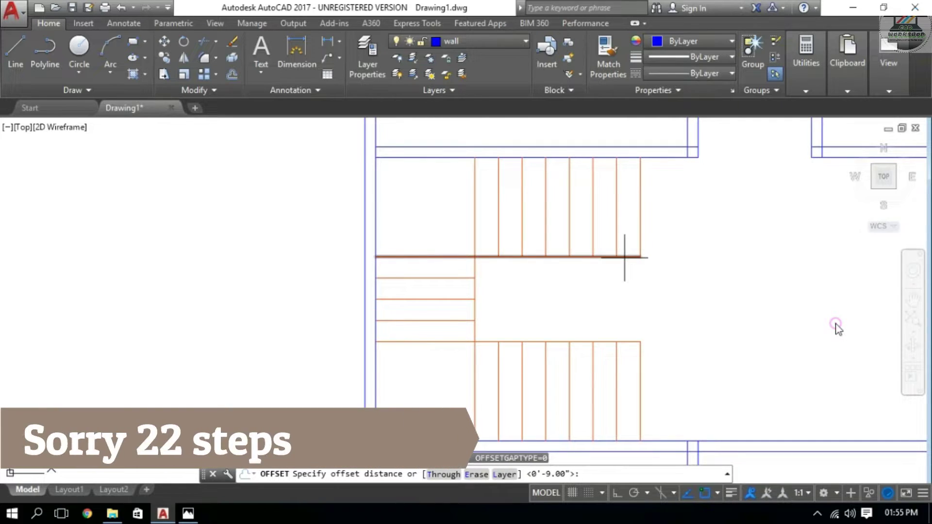
key(Return)
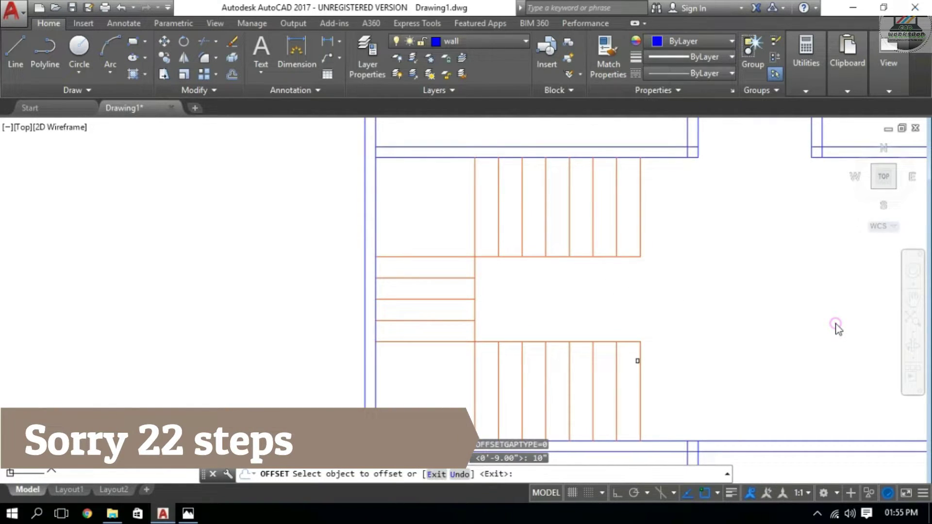
key(Escape)
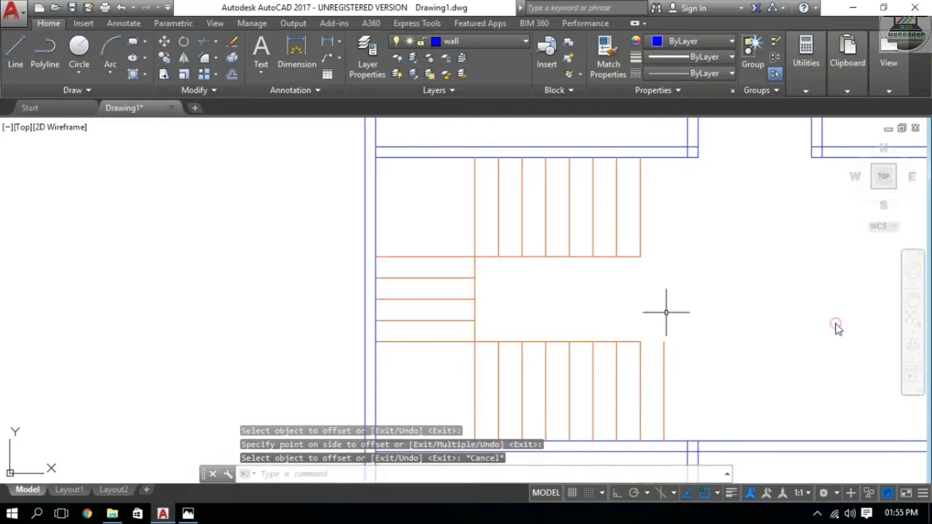
key(Escape)
key(Escape)
Add a linear dimension from the wall corner to the upper stair flight's edge.
scroll(680, 315, down, 1)
scroll(680, 316, down, 1)
scroll(677, 313, up, 2)
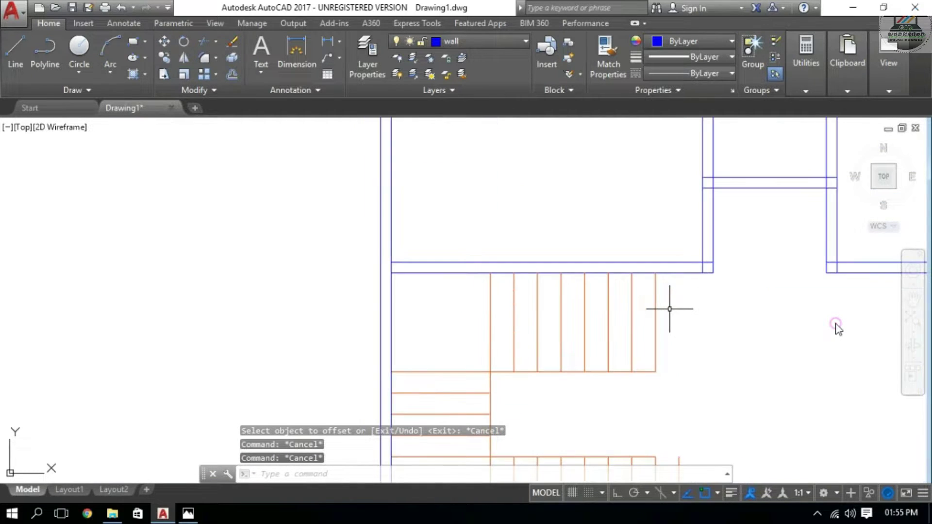
scroll(711, 257, up, 5)
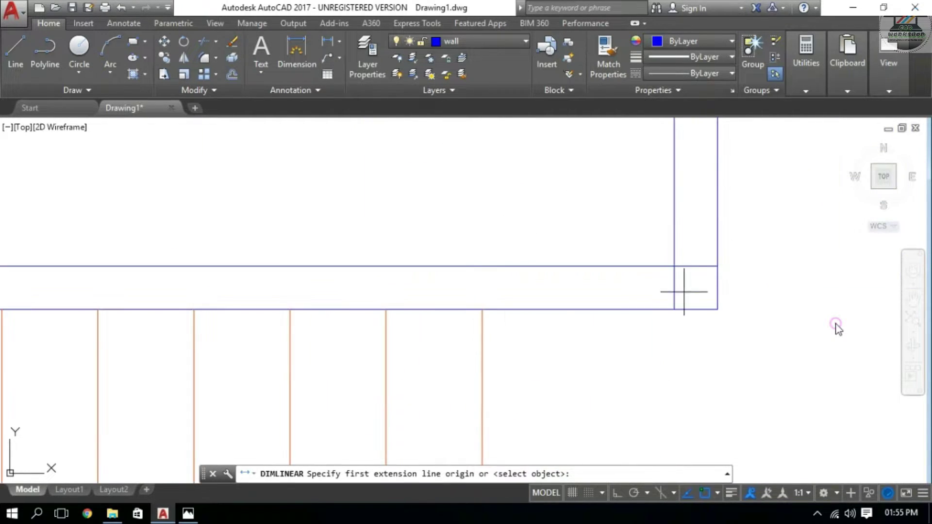
click(674, 309)
click(386, 309)
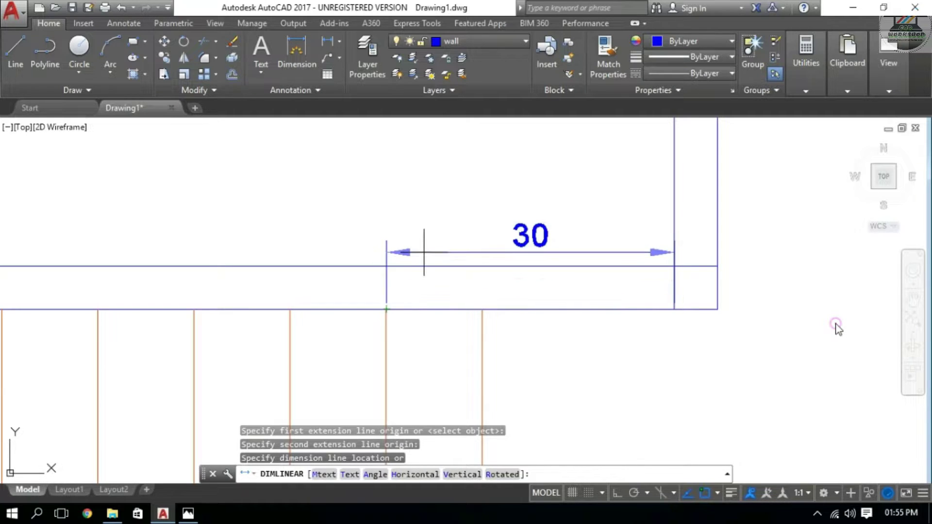
click(422, 245)
key(Escape)
key(Escape)
Change the ISO-25 dimension style's primary unit format to Engineering.
text(D)
key(Return)
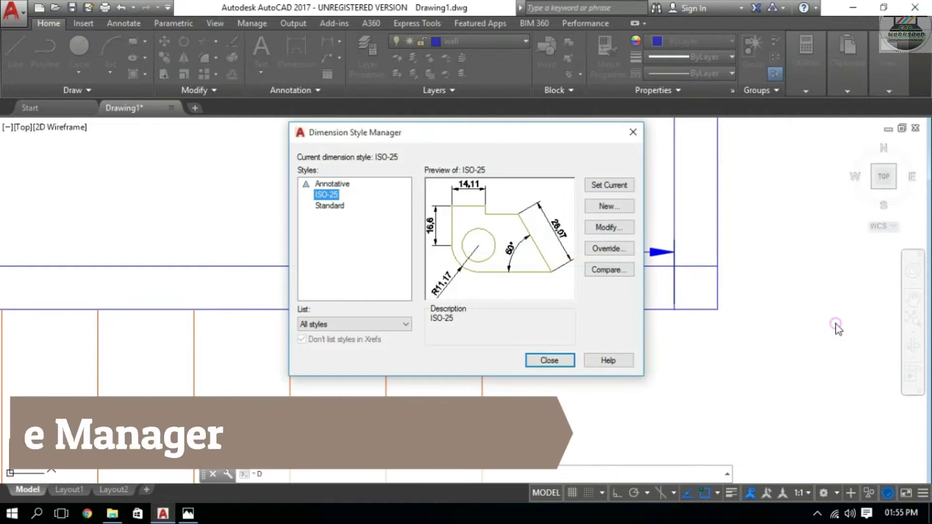
key(alt+m)
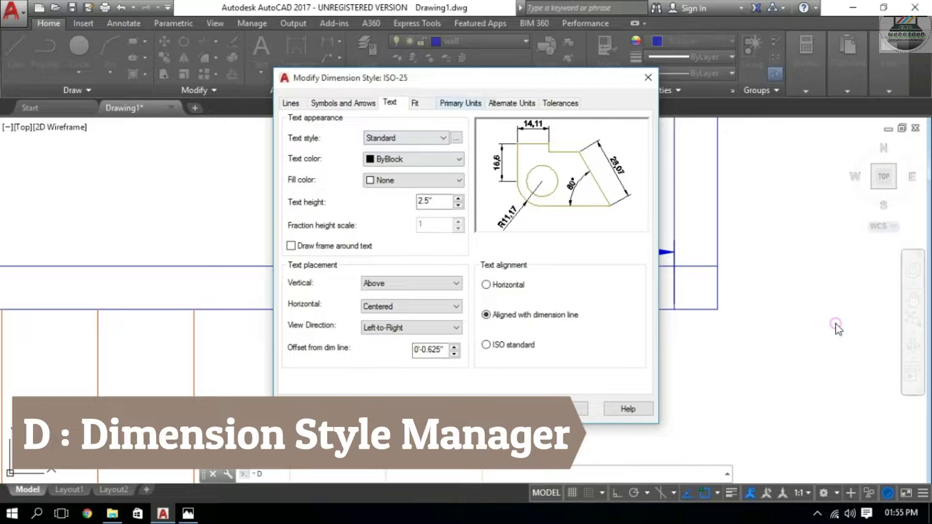
key(ctrl+Tab)
key(ctrl+Tab)
key(alt+Down)
key(Down)
key(Return)
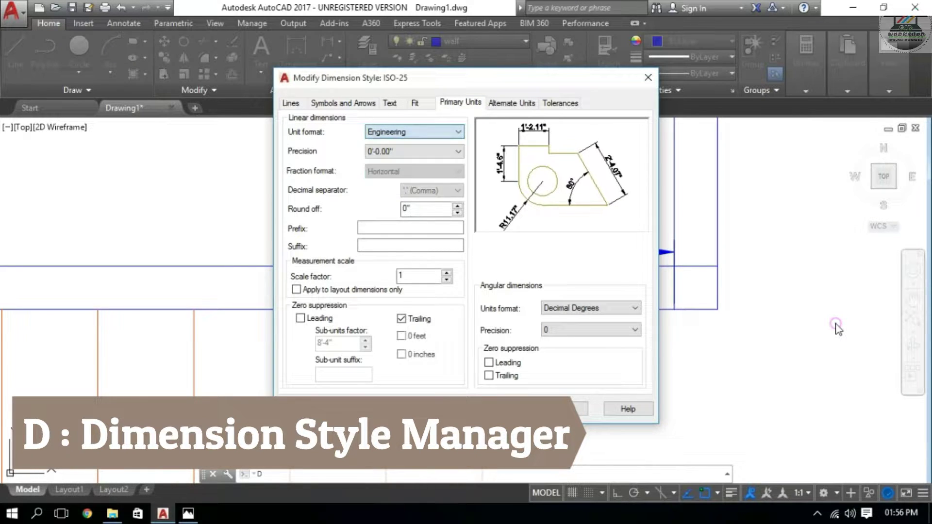
key(Return)
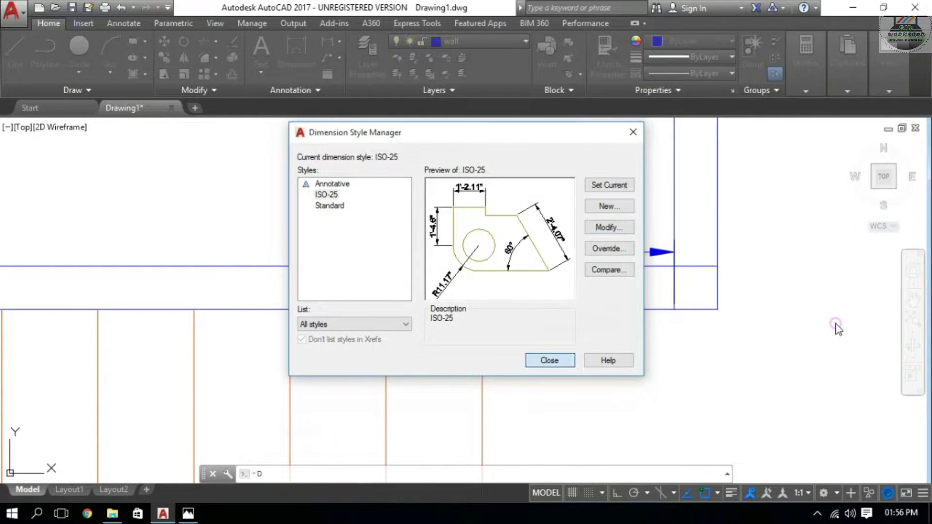
key(Return)
scroll(531, 358, down, 4)
scroll(589, 308, down, 3)
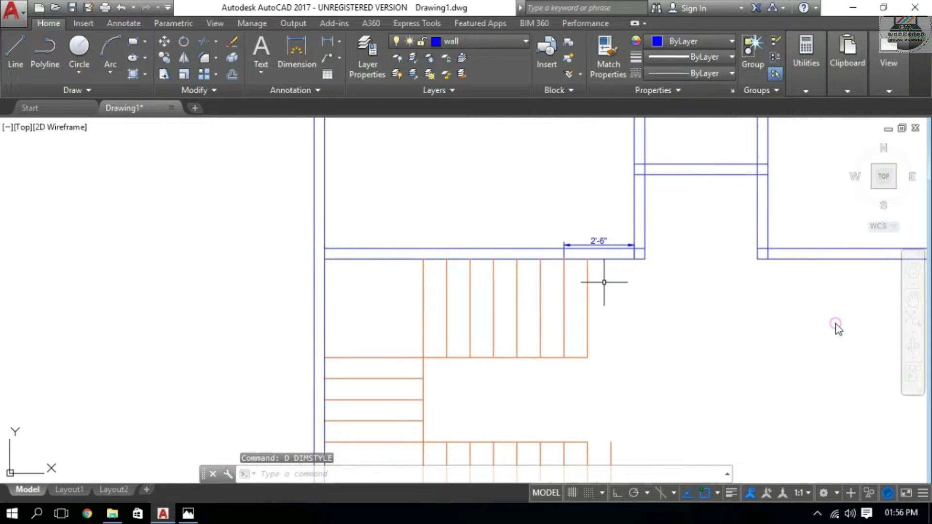
Erase the old lower and upper stair treads.
scroll(604, 259, down, 2)
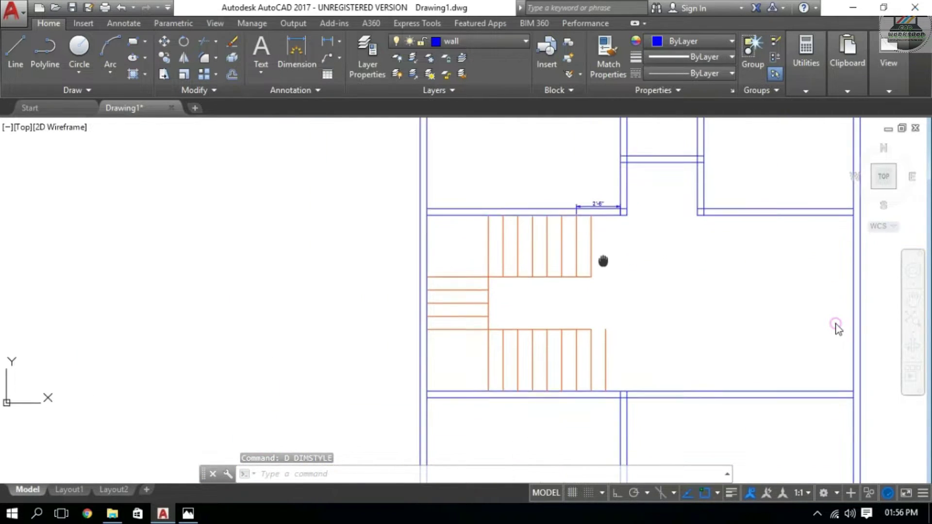
scroll(614, 327, down, 2)
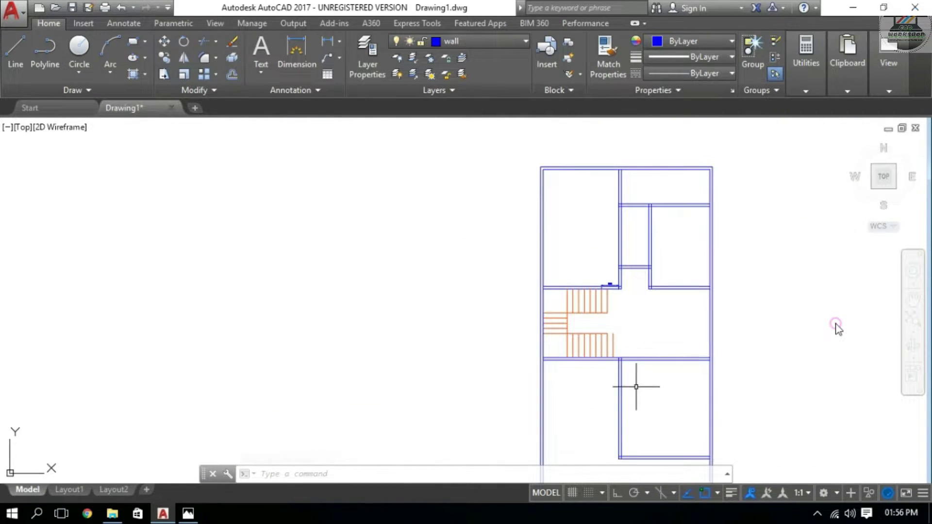
middle_drag(634, 385, 592, 328)
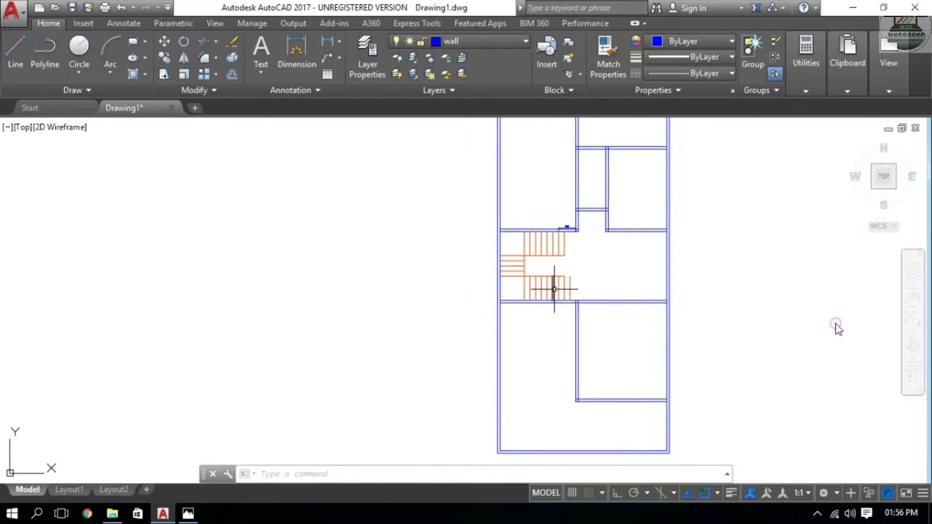
scroll(554, 289, up, 2)
scroll(556, 257, up, 2)
scroll(571, 299, up, 2)
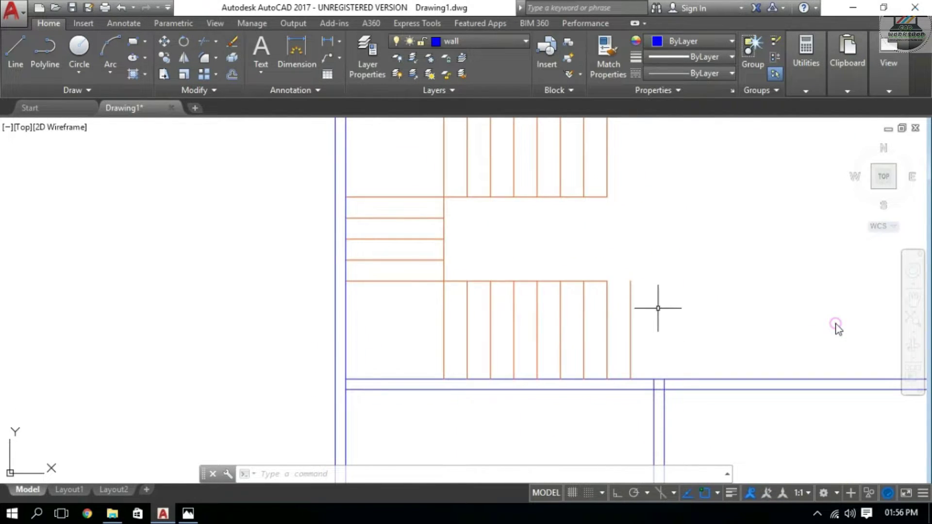
click(658, 308)
click(455, 325)
key(Delete)
middle_drag(524, 299, 525, 328)
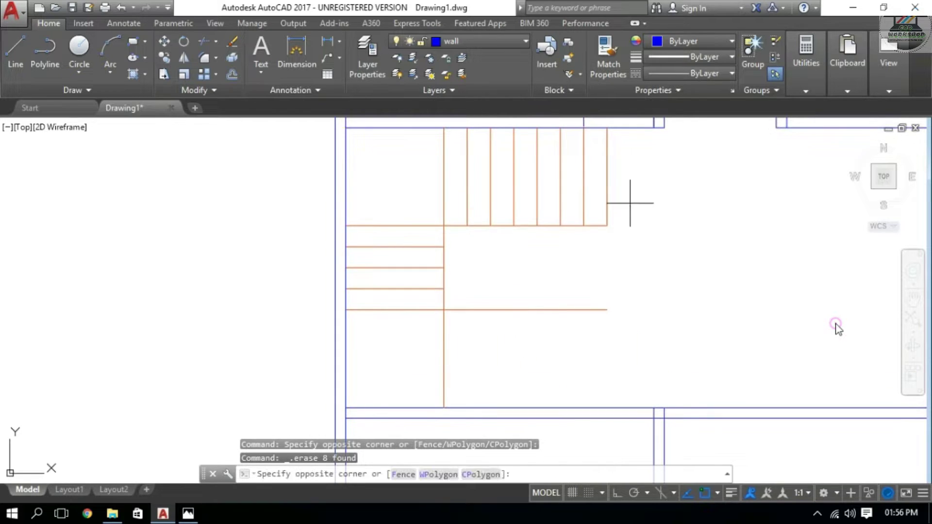
click(456, 165)
key(Delete)
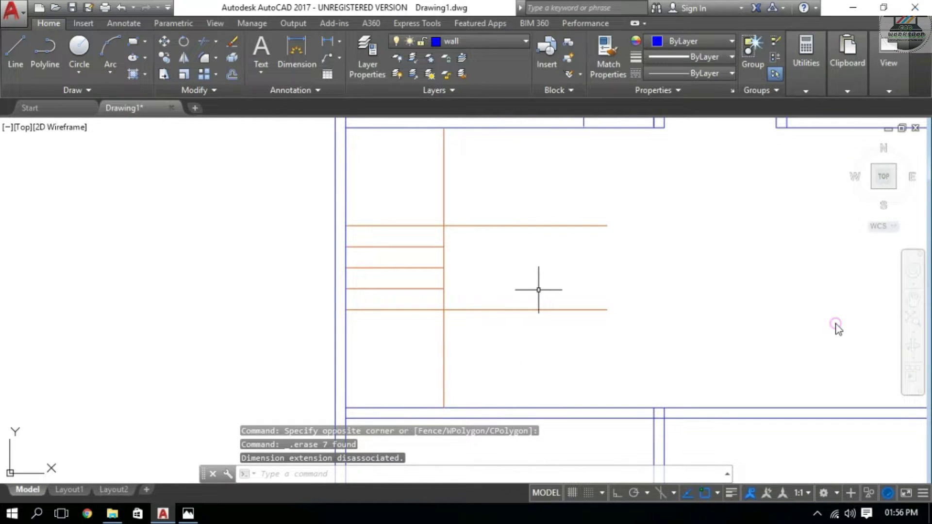
Redraw the treads by offsetting the stair line repeatedly at 9" to the right.
text(o)
key(Return)
text(9)
text(")
key(Return)
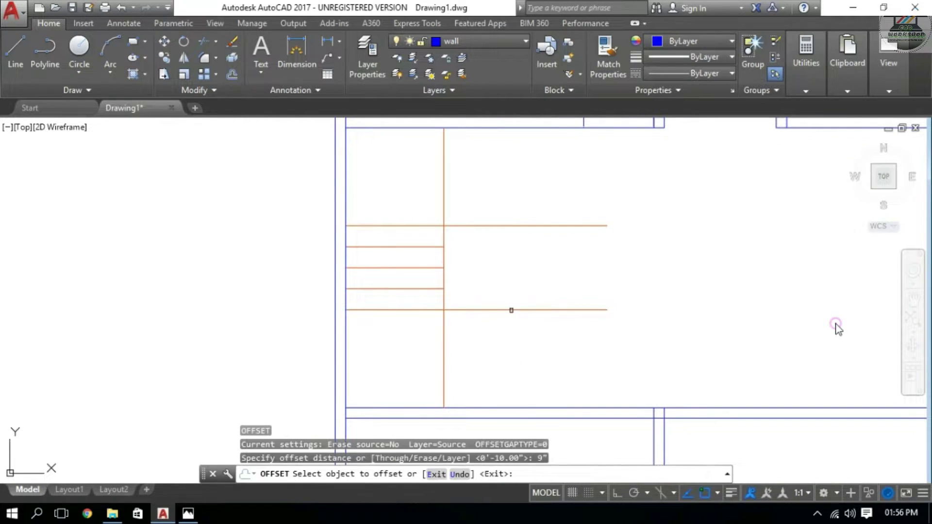
click(444, 326)
click(478, 333)
click(476, 333)
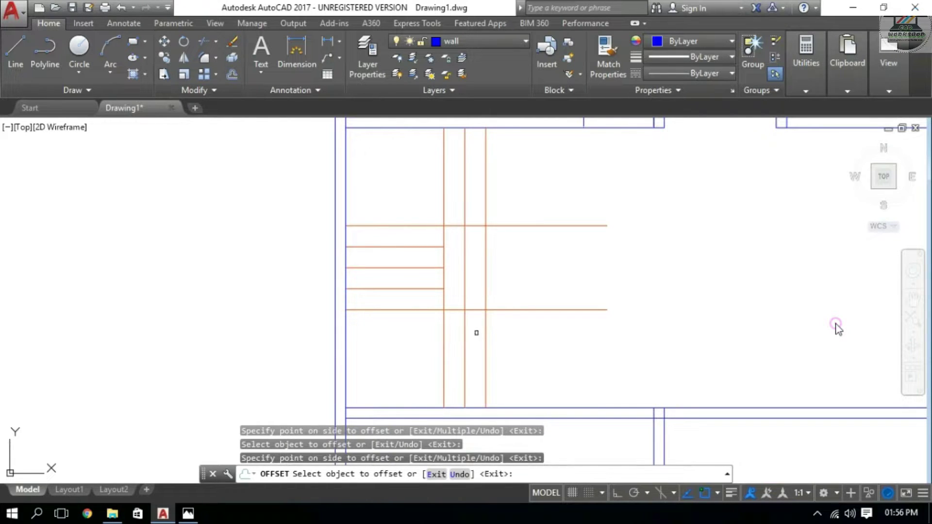
click(486, 332)
click(505, 331)
click(522, 329)
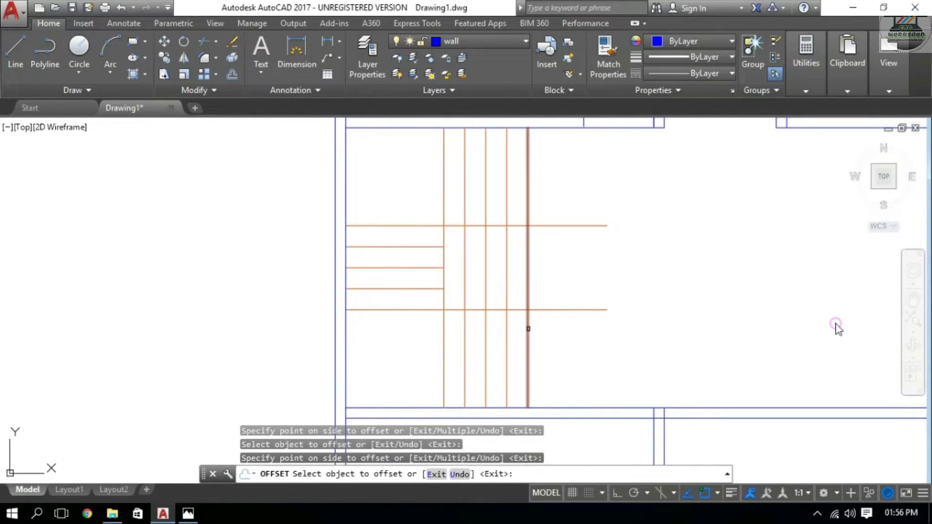
click(563, 328)
scroll(559, 320, down, 1)
scroll(550, 208, up, 2)
key(Escape)
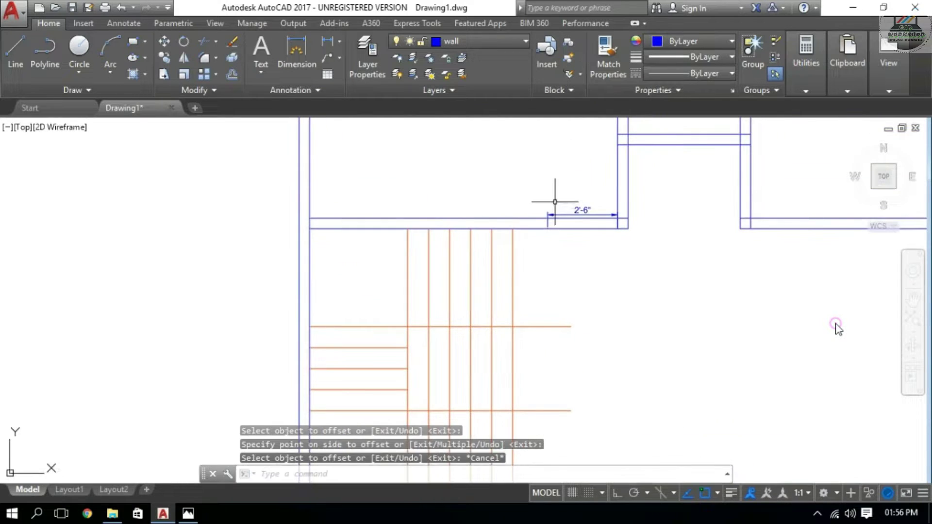
key(Escape)
scroll(545, 214, up, 3)
Stretch the 2'-6" dimension's left end onto the last tread line.
click(544, 213)
click(544, 250)
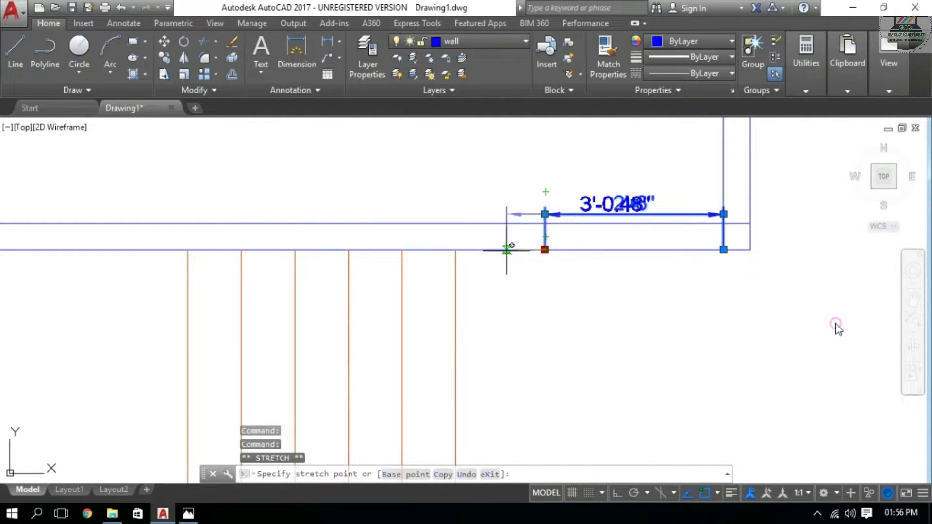
click(455, 250)
key(Escape)
key(Escape)
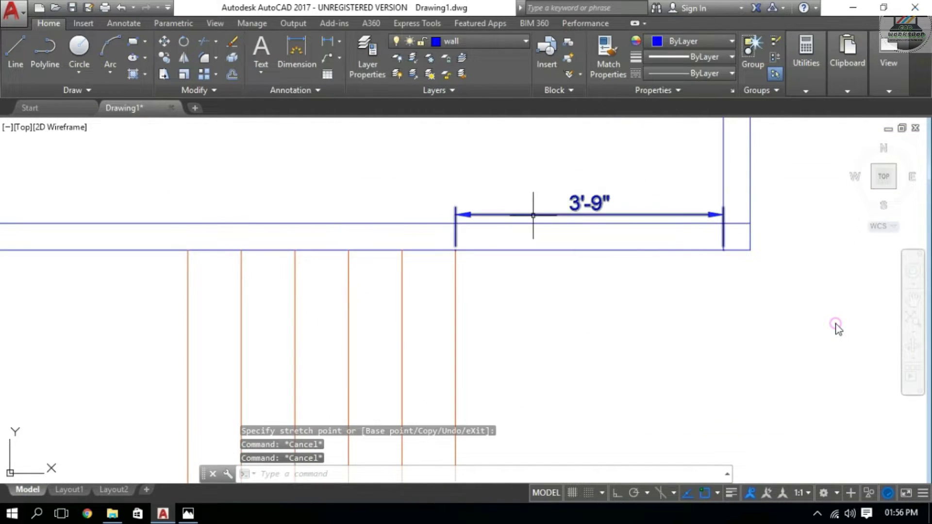
Add one more tread line 9 inches to the right of the last one.
text(o)
key(Return)
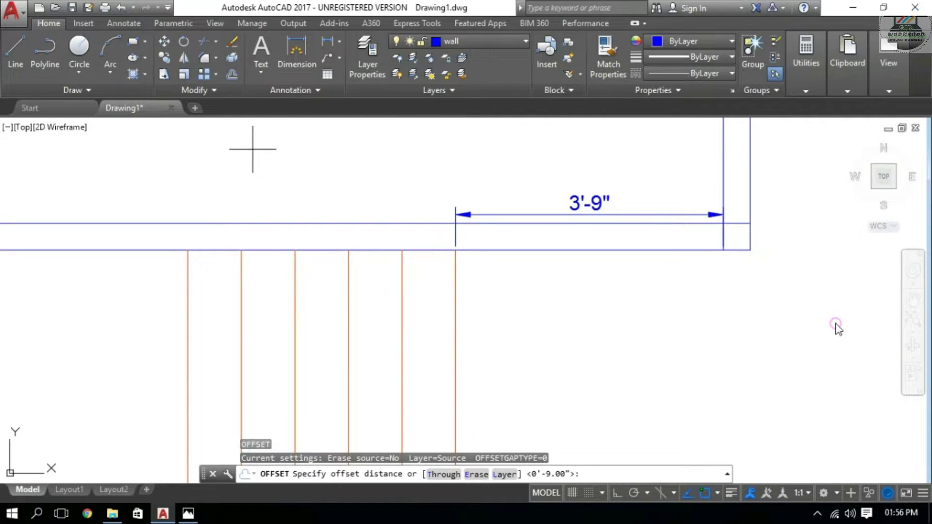
text(")
key(Return)
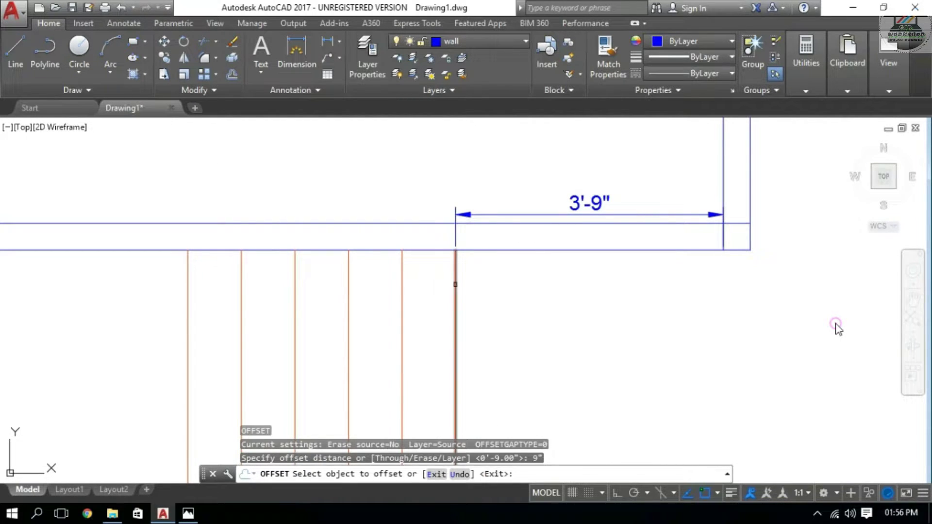
click(455, 284)
click(468, 252)
key(Escape)
key(Escape)
Re-stretch the 3'-9" dimension's left end onto the new tread.
click(454, 233)
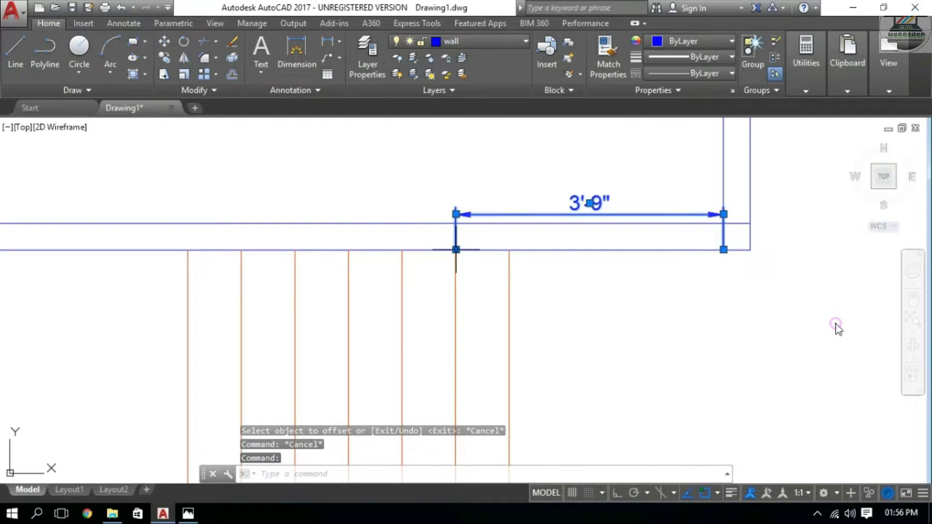
click(455, 250)
click(510, 250)
key(Escape)
key(Escape)
scroll(545, 275, down, 2)
Trim the tread segments out of the landing and the stub beyond the stair.
scroll(581, 297, down, 2)
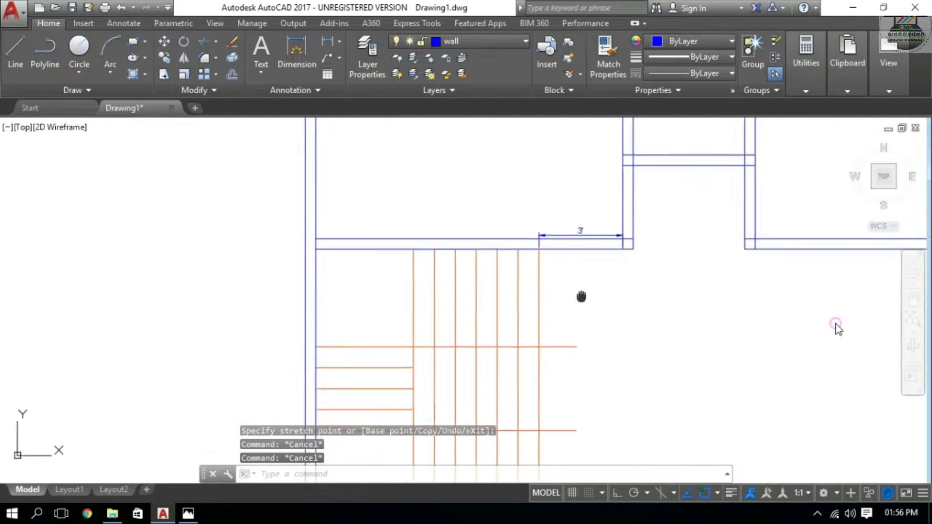
middle_drag(581, 297, 595, 180)
middle_drag(593, 298, 589, 305)
key(Escape)
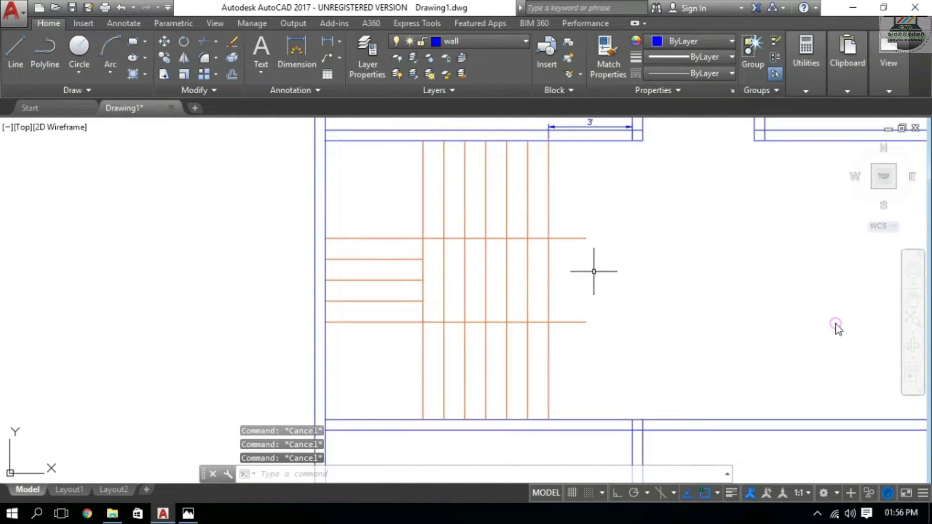
text(tr)
key(Return)
key(Return)
click(589, 294)
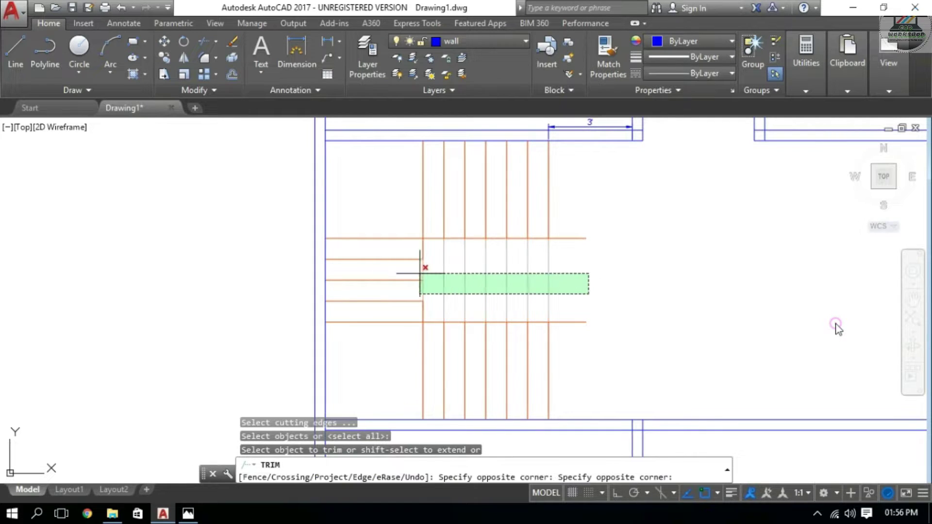
click(429, 270)
click(574, 238)
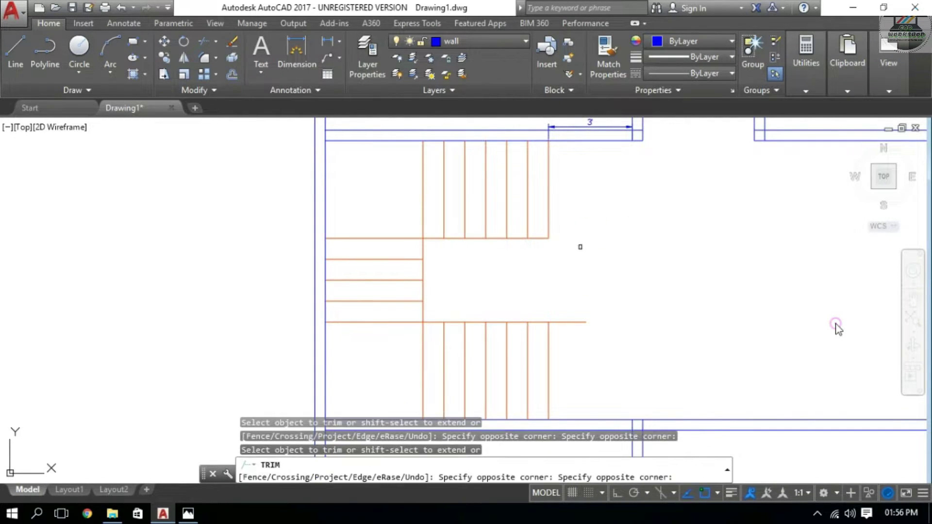
key(Escape)
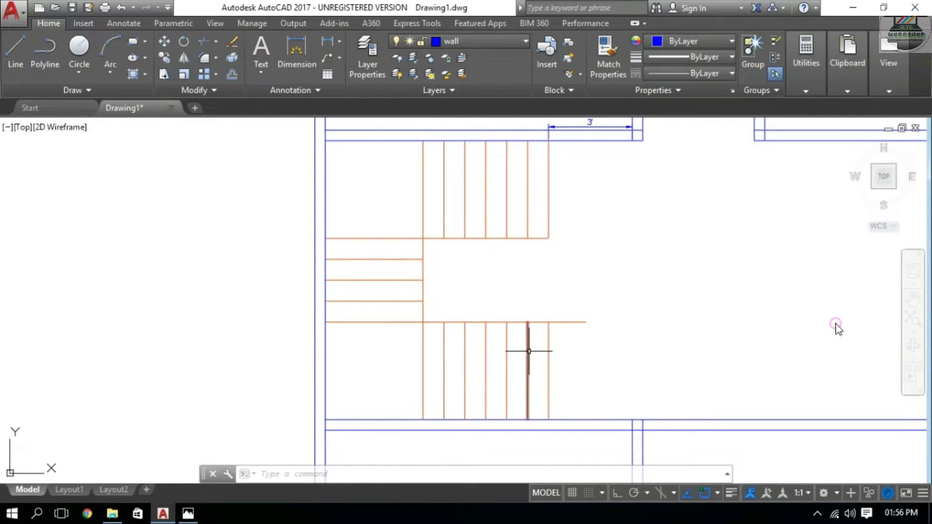
Offset the lower flight's last tread three times at 9" to the right.
text(o)
key(Return)
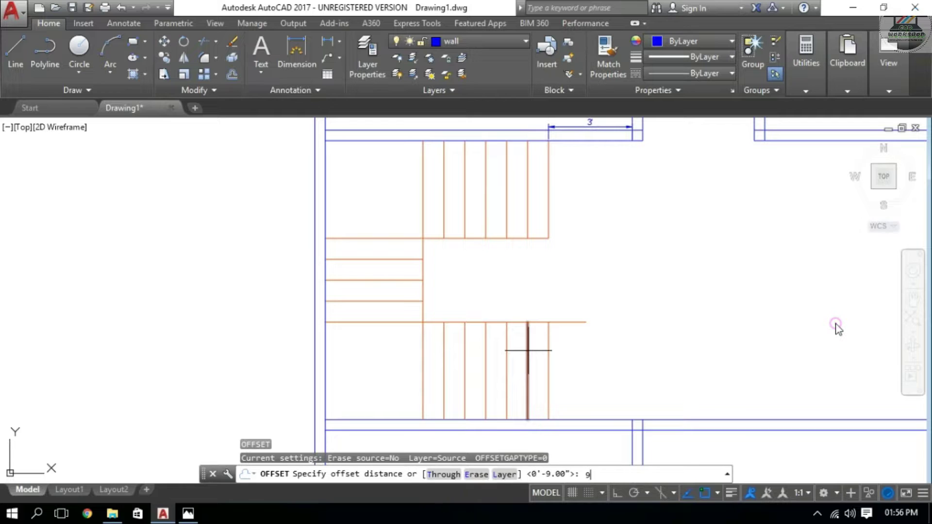
text(")
key(Return)
middle_drag(527, 350, 535, 291)
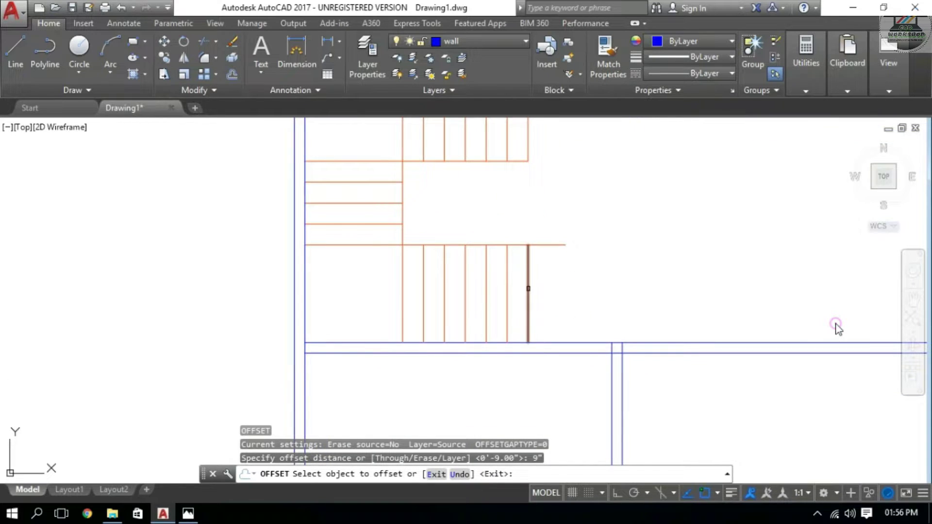
click(529, 289)
click(564, 290)
click(551, 290)
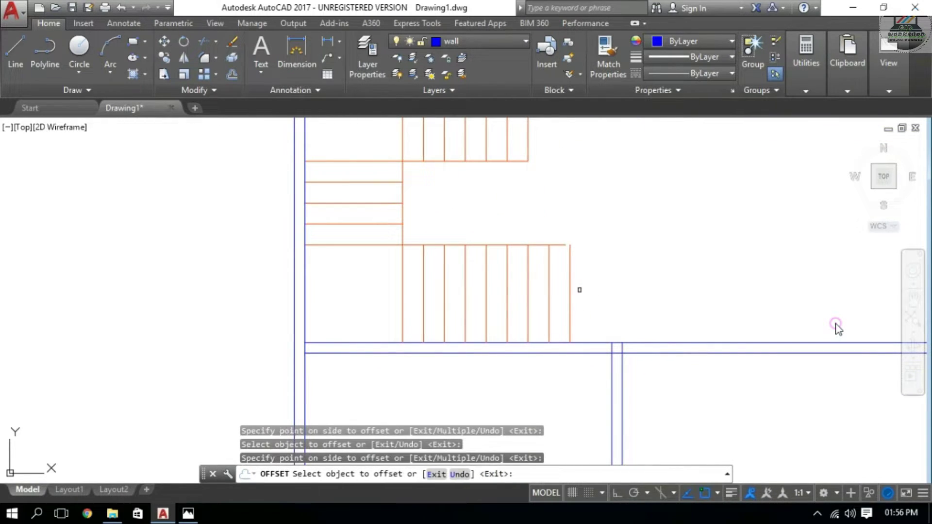
click(569, 289)
click(593, 287)
key(Escape)
key(Escape)
key(Escape)
Extend the lower flight's top edge to meet the new treads.
text(ex)
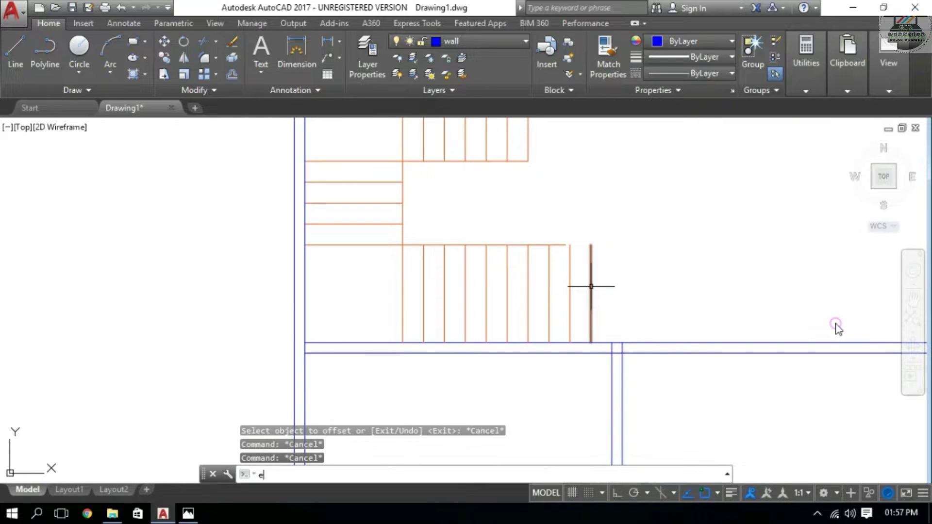
key(Return)
key(Return)
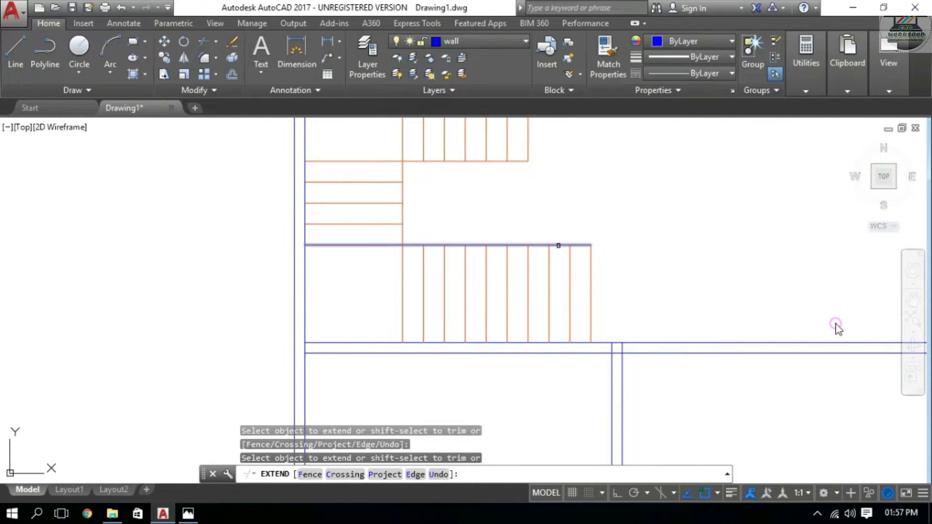
click(563, 248)
key(Escape)
key(Escape)
scroll(525, 298, down, 3)
Draw a 3' horizontal guide line from the stair corner along the wall.
scroll(510, 277, up, 2)
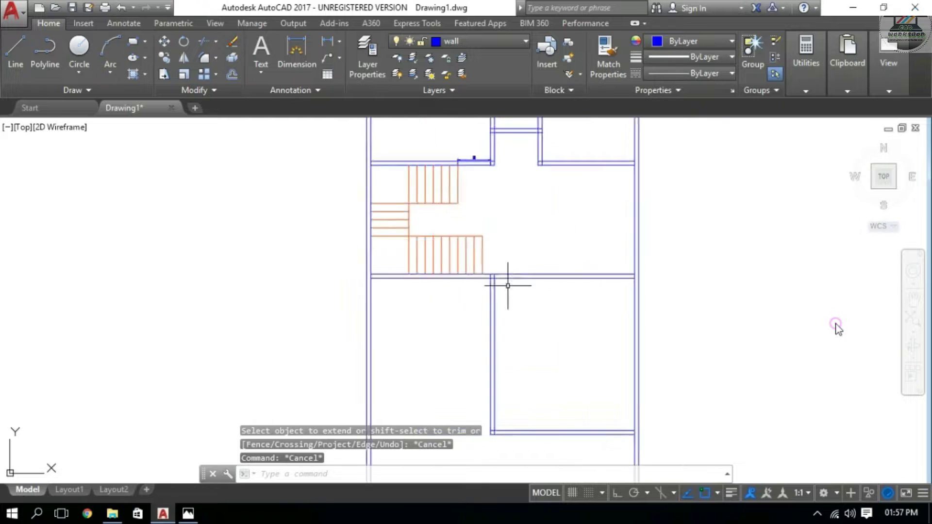
scroll(495, 264, up, 2)
click(15, 53)
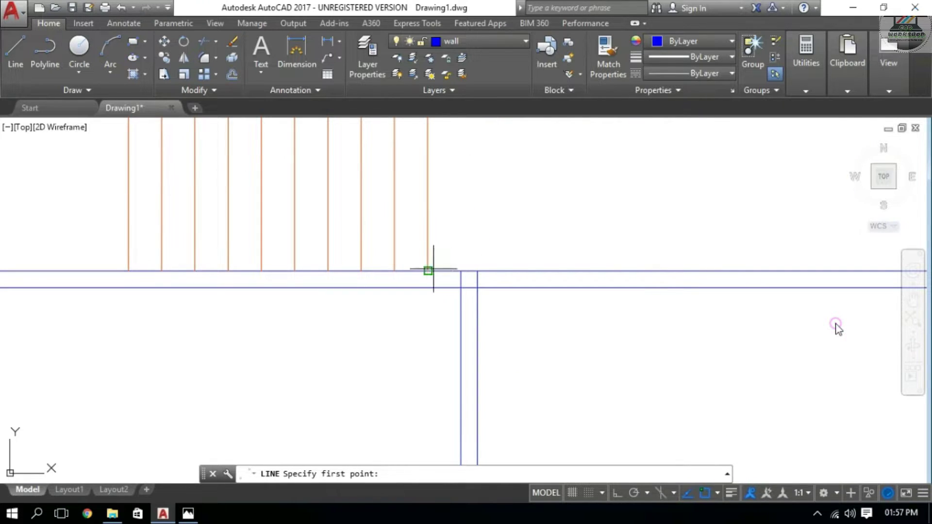
click(428, 271)
key(F8)
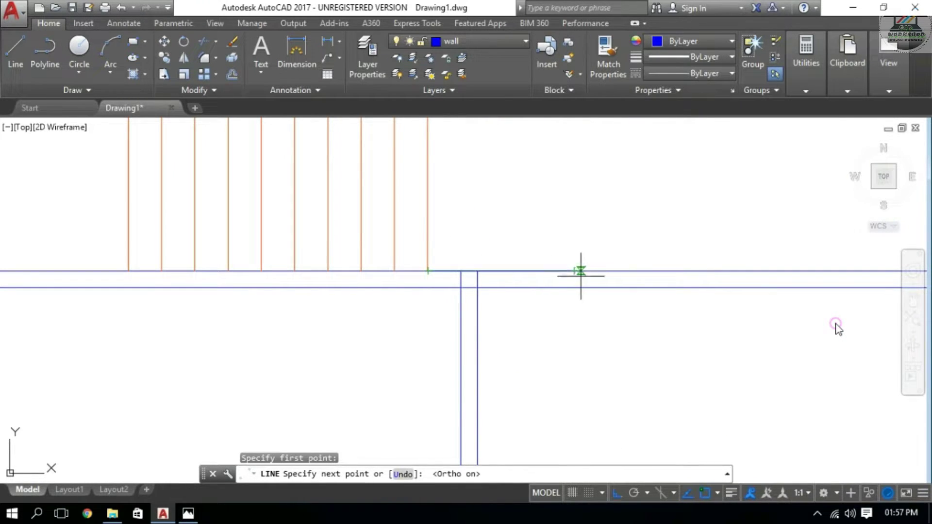
text(3')
key(Return)
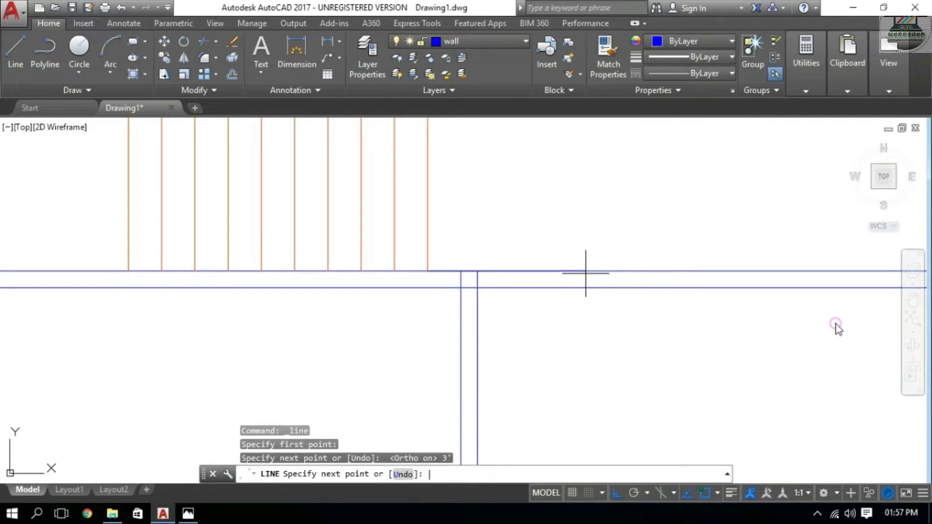
scroll(607, 329, down, 4)
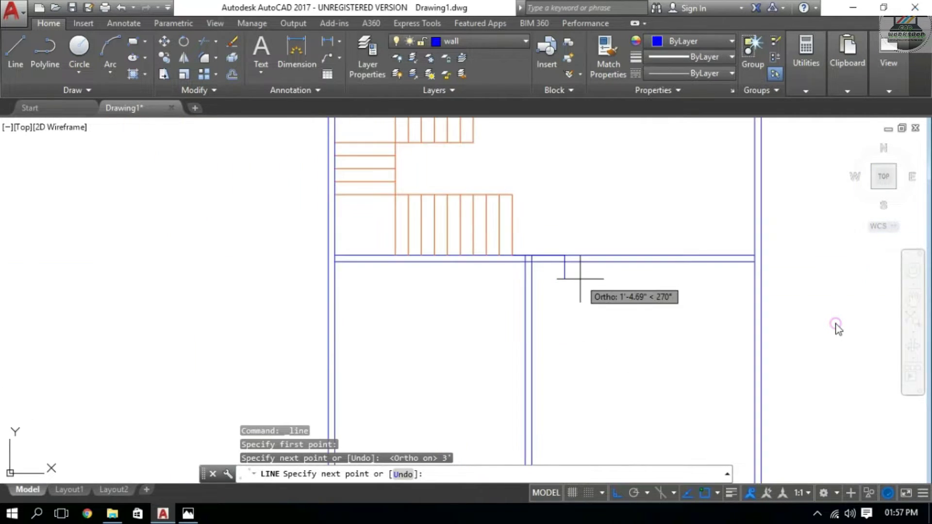
scroll(580, 293, down, 1)
key(Escape)
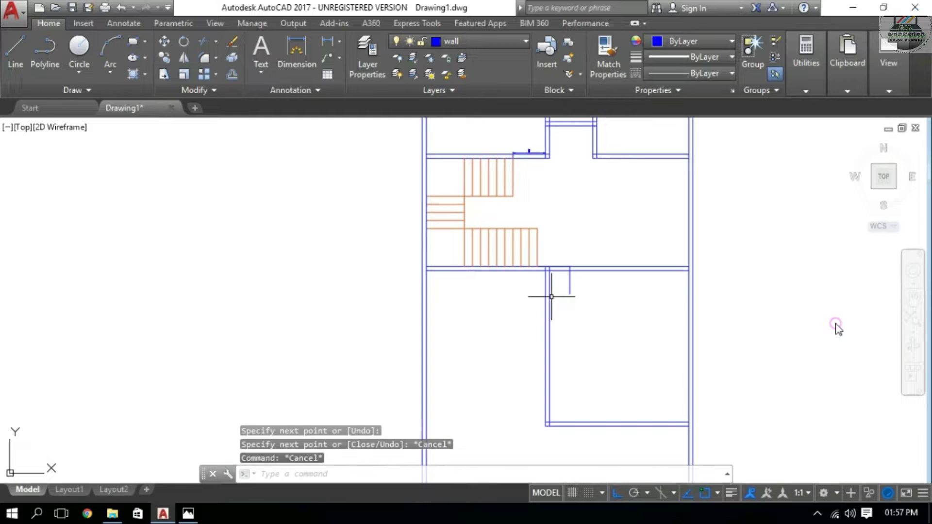
key(Escape)
Try a stretch and a trim at the wall junction, then cancel both.
text(s)
key(Return)
key(Escape)
key(Escape)
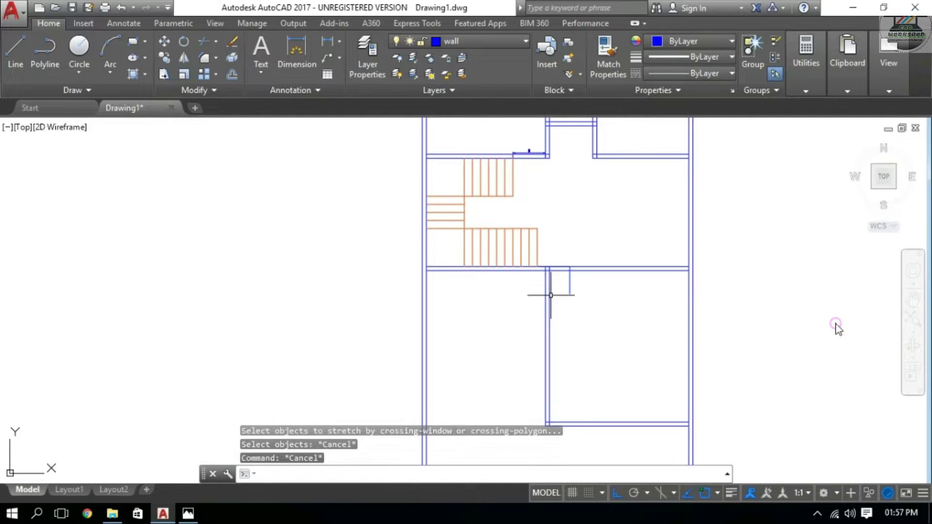
key(Return)
key(Return)
scroll(550, 291, up, 3)
scroll(553, 263, up, 2)
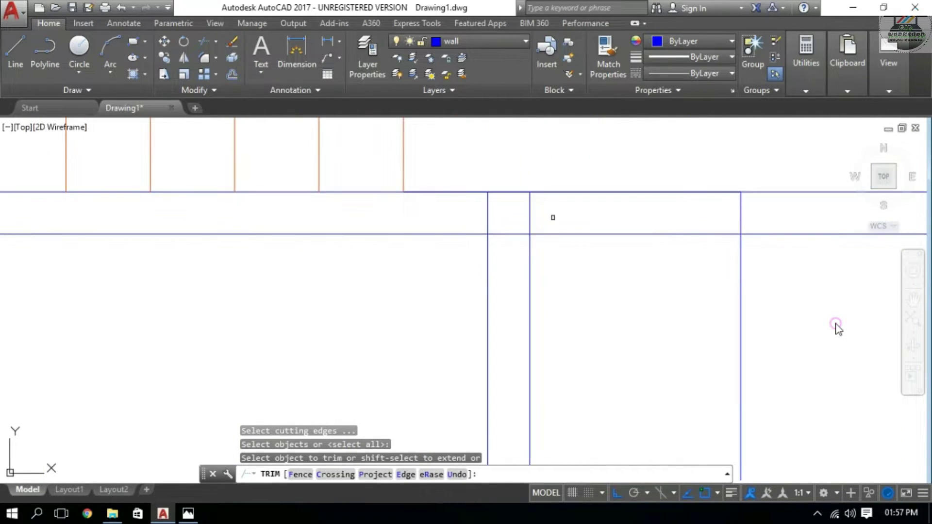
scroll(502, 225, down, 3)
click(531, 260)
key(Escape)
Stretch the interior wall's top end 3' right to the guide line's end.
text(s)
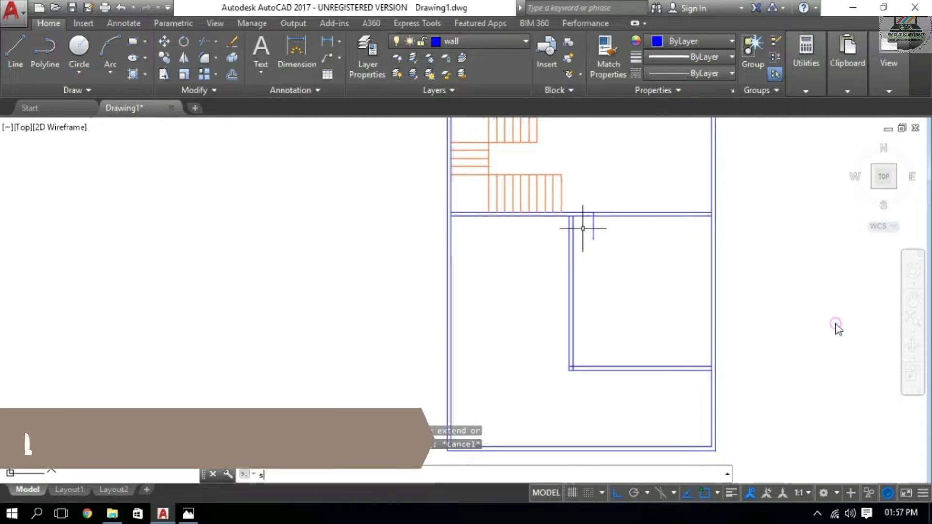
key(Return)
scroll(581, 223, down, 1)
click(574, 210)
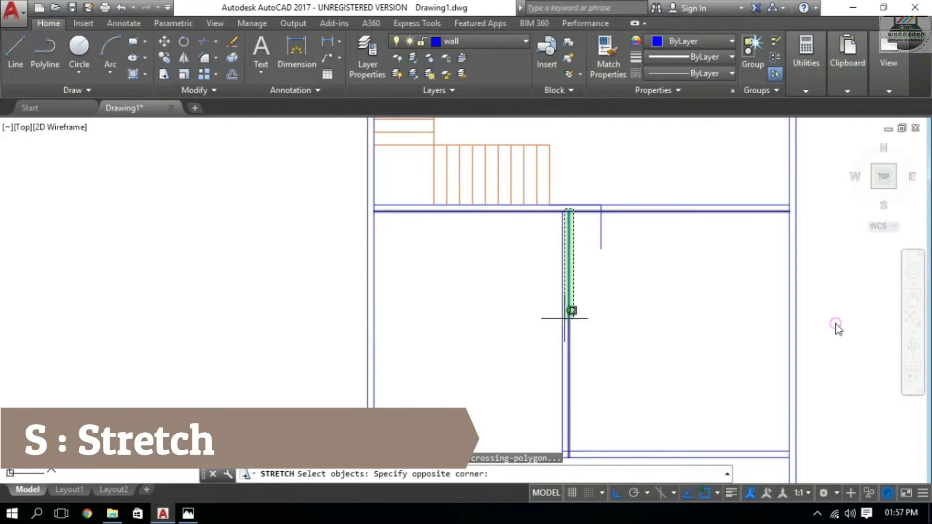
middle_drag(554, 357, 574, 301)
click(558, 391)
key(Return)
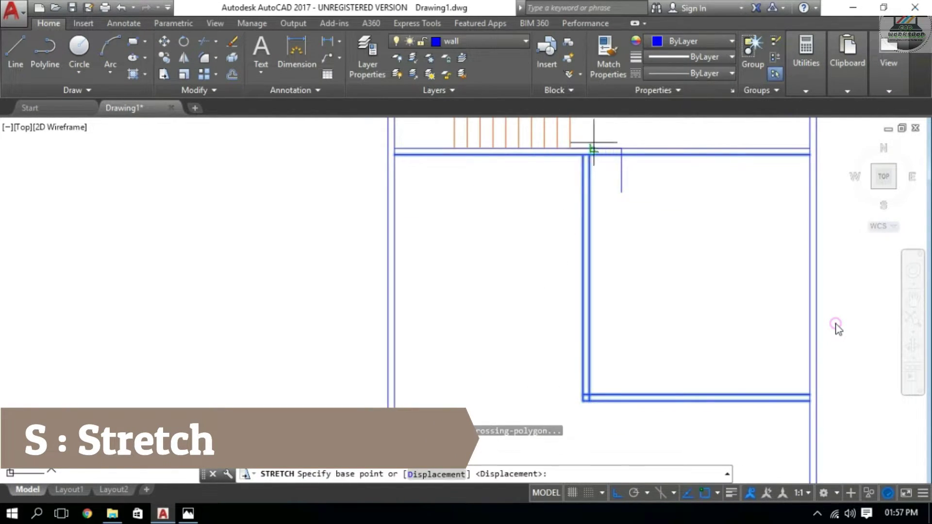
scroll(573, 177, up, 3)
click(564, 179)
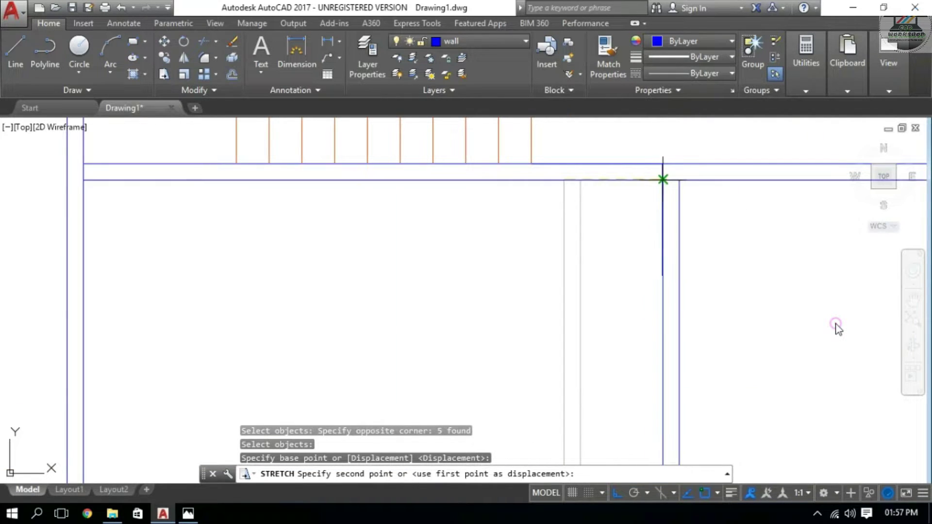
click(661, 179)
key(Escape)
key(Escape)
Erase the temporary 3' guide line.
click(662, 173)
key(Delete)
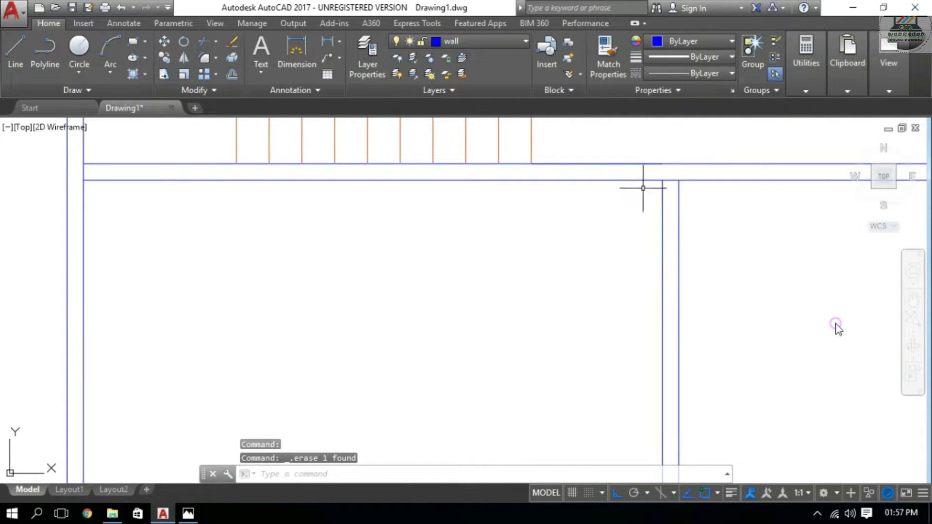
scroll(593, 208, down, 3)
scroll(558, 231, down, 2)
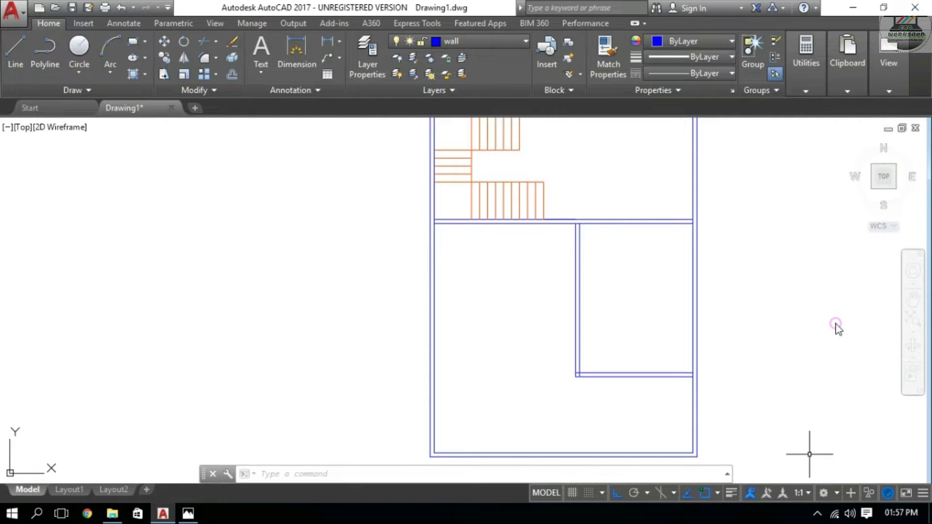
Fence-trim the two stair lines protruding past the landing with TR.
scroll(534, 243, up, 4)
middle_drag(542, 258, 494, 259)
key(Escape)
key(Escape)
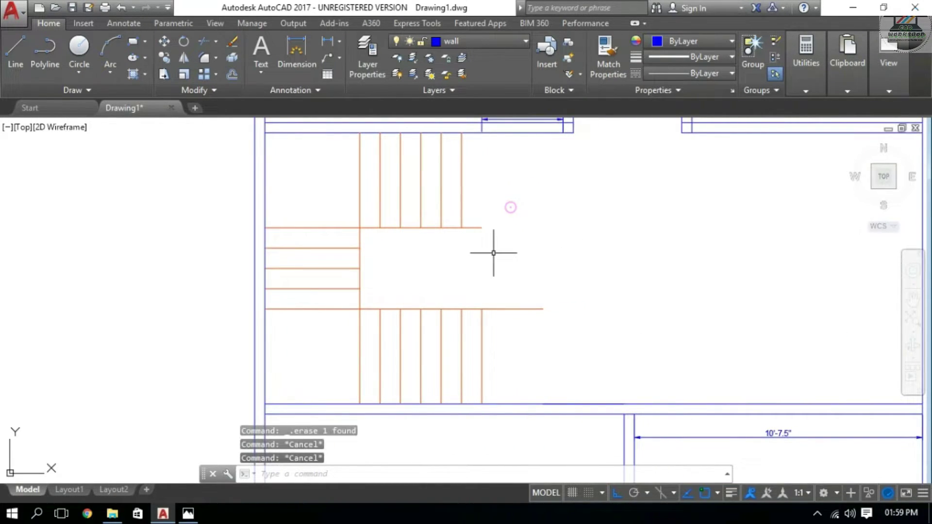
text(tr)
key(Return)
key(Return)
drag(510, 209, 467, 238)
drag(579, 269, 533, 316)
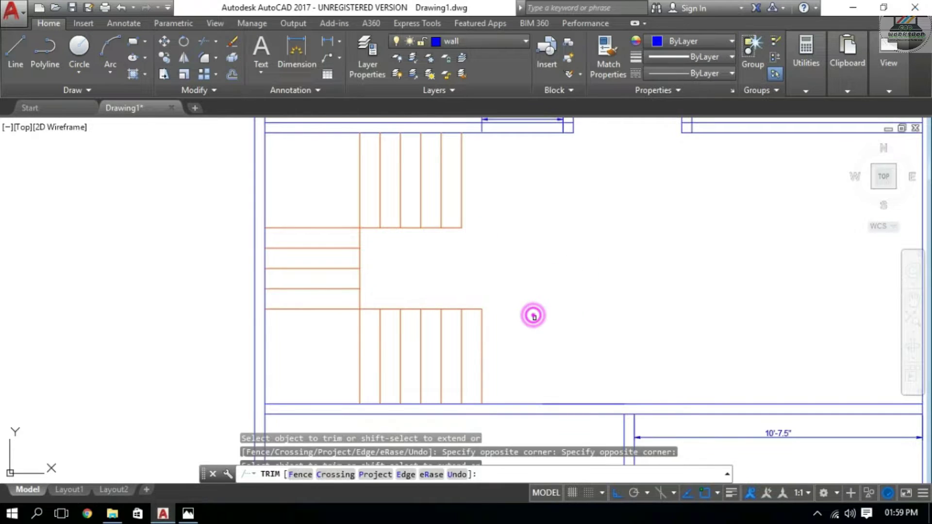
middle_drag(533, 316, 507, 226)
key(Escape)
Add a 5'-3" linear dimension from the lower flight's last tread to the wall corner.
click(331, 43)
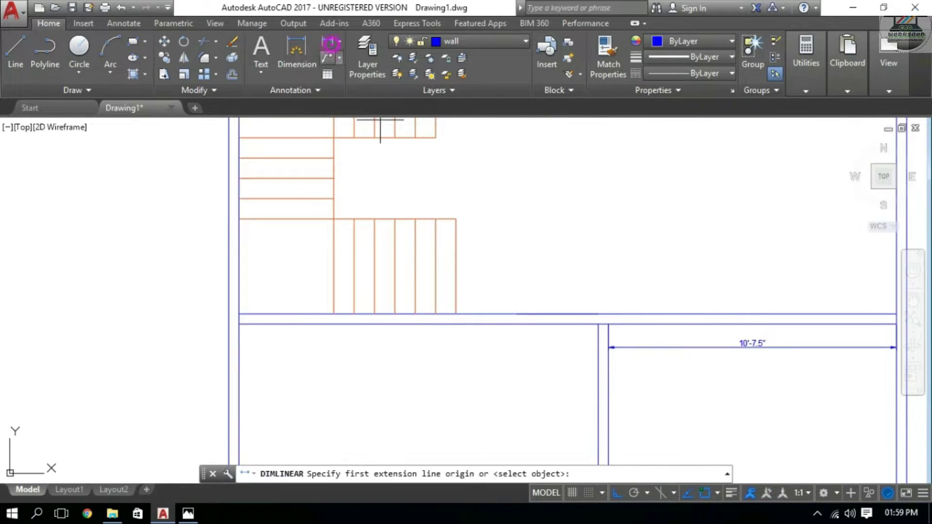
click(456, 314)
click(598, 323)
click(597, 285)
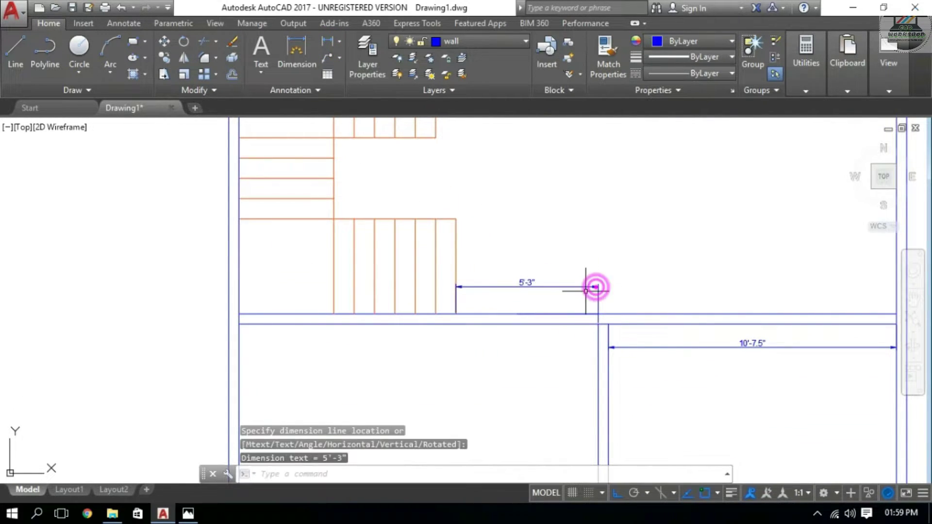
middle_drag(237, 182, 208, 138)
key(Escape)
Begin a new line at the lower flight's end on the wall.
key(Escape)
text(l)
key(Return)
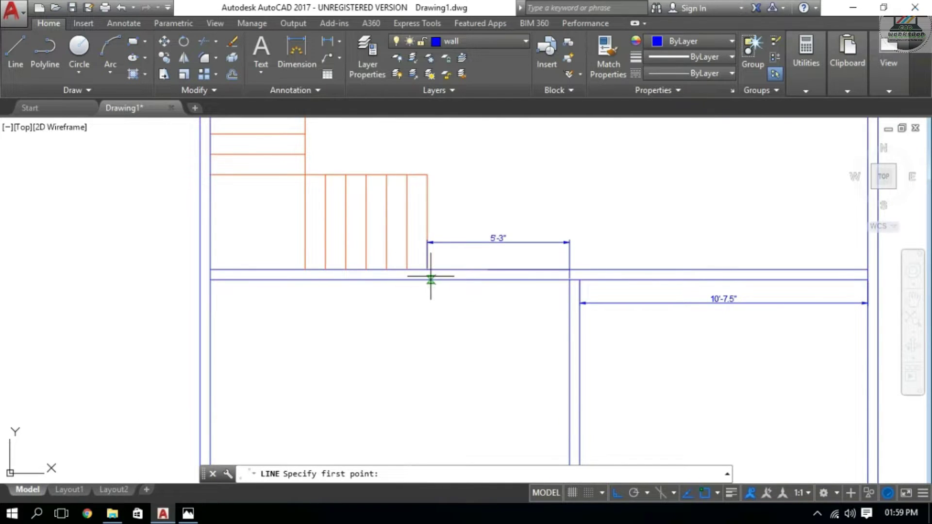
click(427, 269)
key(Escape)
key(Escape)
Stretch the interior walls 1'3" so the stair gap becomes 4'.
scroll(495, 280, down, 4)
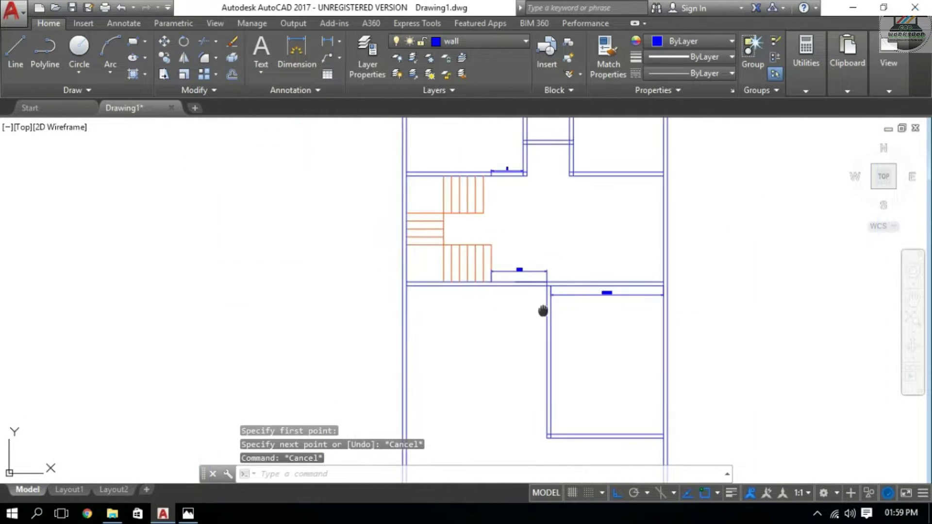
middle_drag(541, 312, 520, 260)
text(s)
key(Return)
click(549, 181)
click(509, 373)
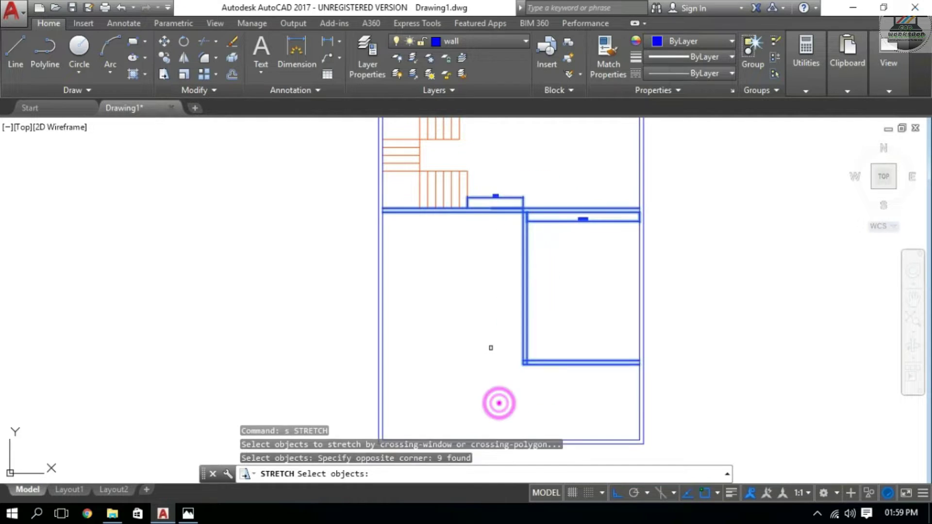
right_click(495, 399)
scroll(510, 208, up, 2)
scroll(532, 208, up, 2)
click(552, 207)
text(1'3)
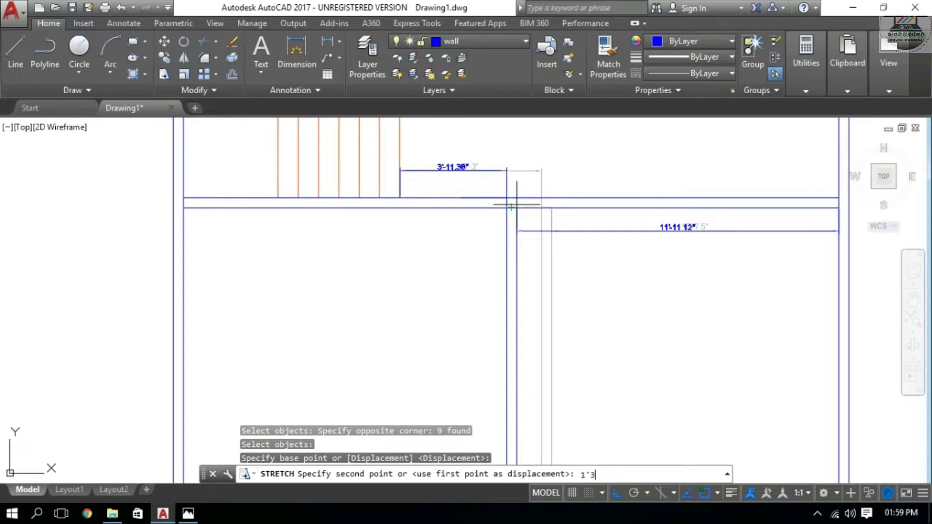
text(")
key(Return)
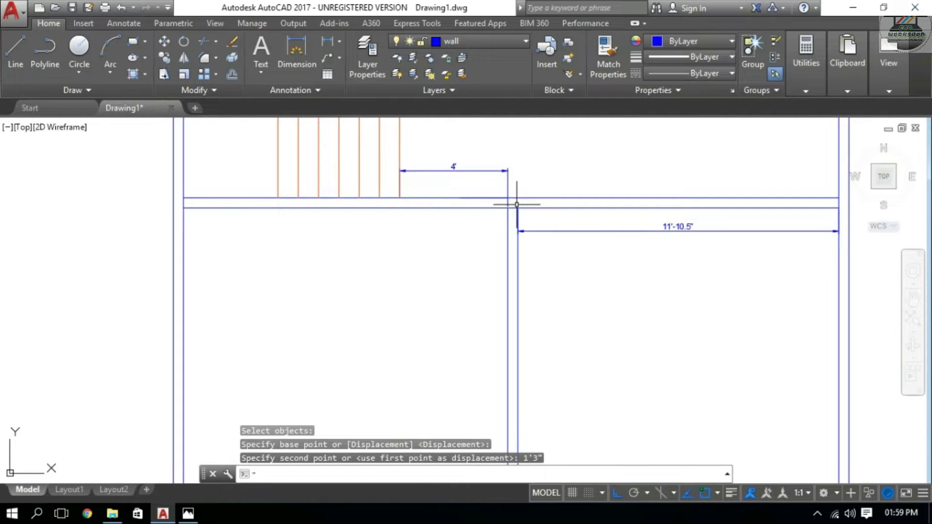
key(Escape)
key(Escape)
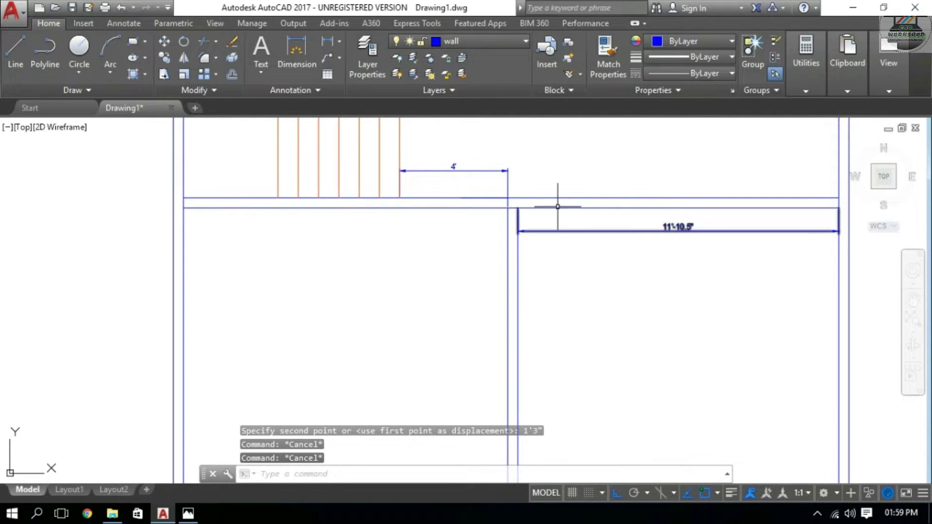
Stretch the wall end near the stair a further 1.5 inches.
scroll(534, 202, down, 2)
middle_drag(499, 202, 495, 174)
text(s)
key(Return)
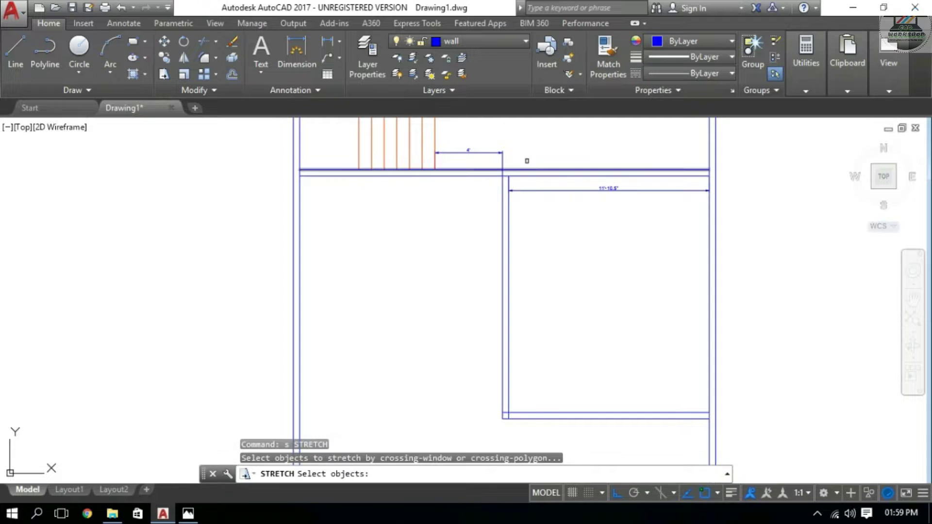
click(528, 135)
click(464, 326)
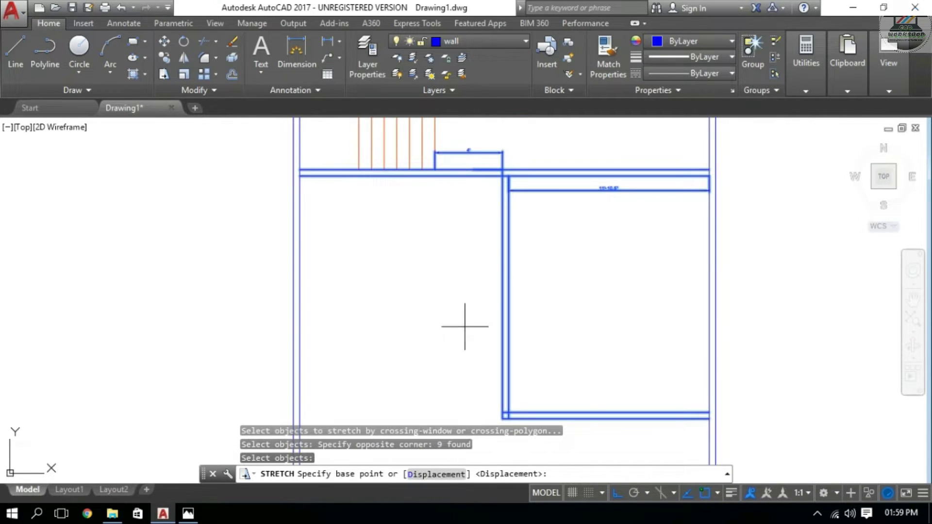
click(547, 152)
text(1.5)
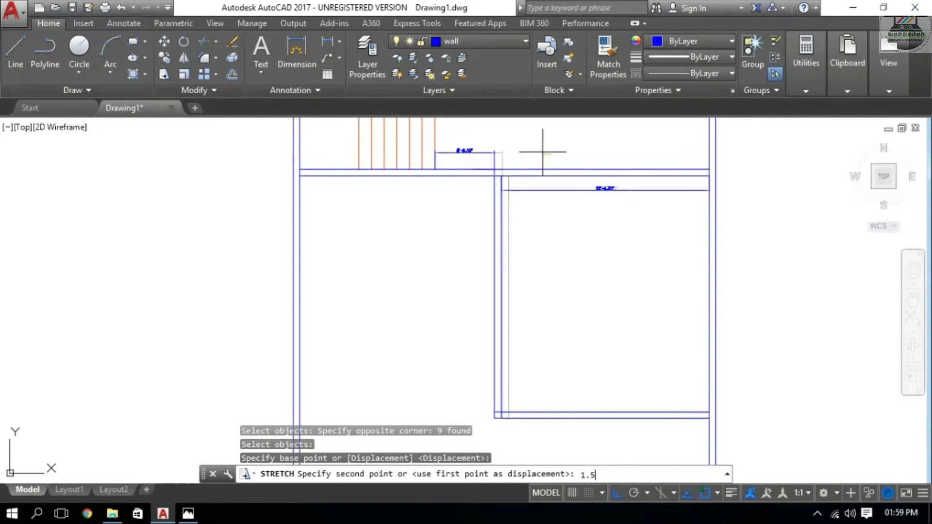
text(")
key(Return)
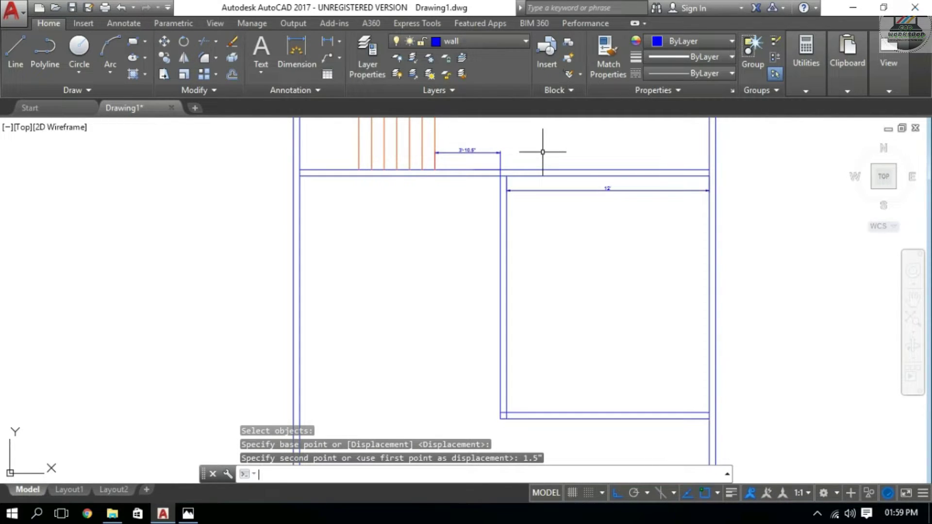
Delete the 3'-10.5" stair gap dimension.
scroll(457, 209, down, 1)
scroll(485, 167, up, 2)
scroll(513, 185, up, 2)
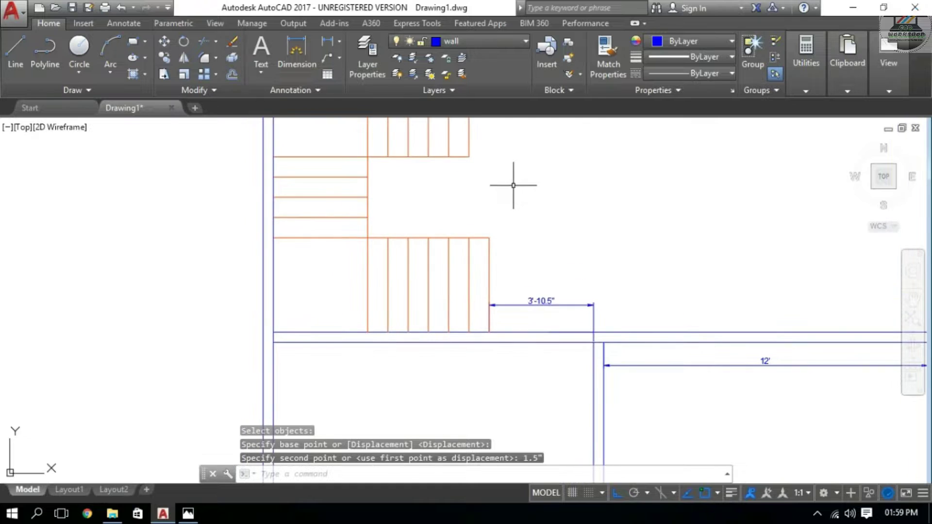
middle_drag(513, 185, 528, 255)
click(559, 332)
click(545, 374)
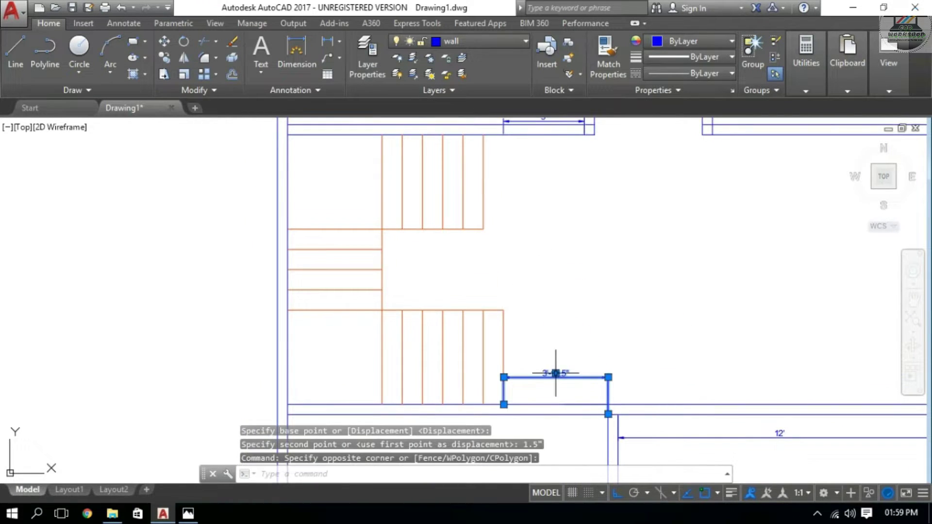
key(Delete)
Delete the 3' dimension above the stair.
middle_drag(520, 349, 587, 370)
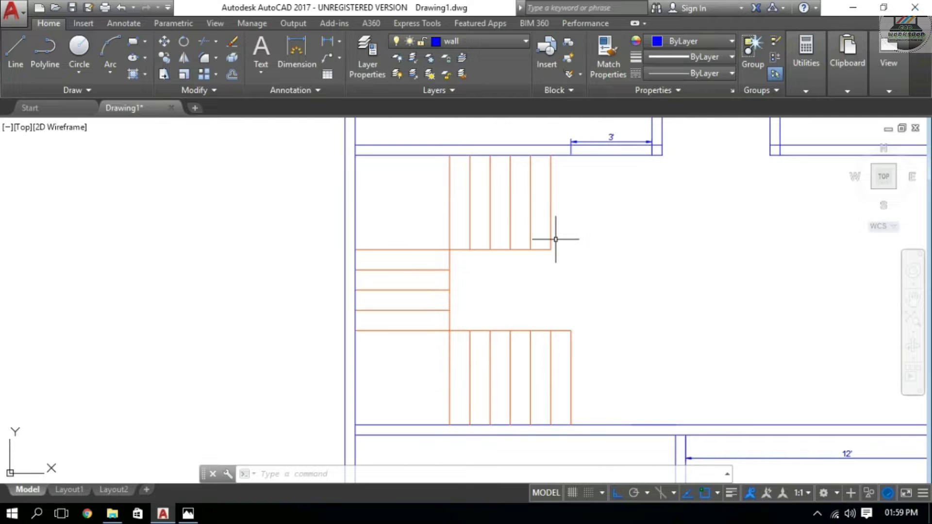
key(Escape)
key(Escape)
scroll(599, 229, down, 2)
scroll(551, 208, up, 3)
scroll(545, 194, up, 3)
click(543, 197)
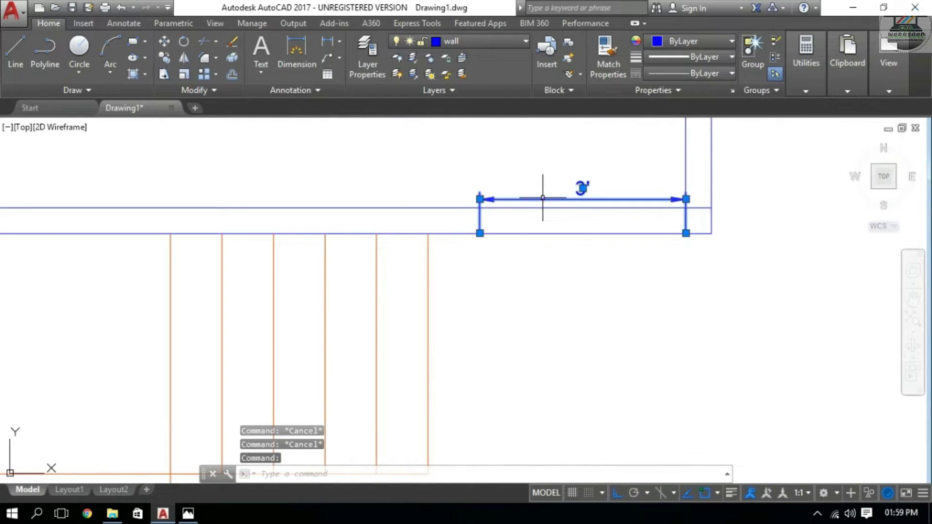
key(Delete)
Trim the overlapping wall line stubs at the corner with TR.
scroll(597, 317, down, 3)
scroll(606, 316, down, 1)
scroll(624, 292, down, 2)
scroll(641, 333, up, 1)
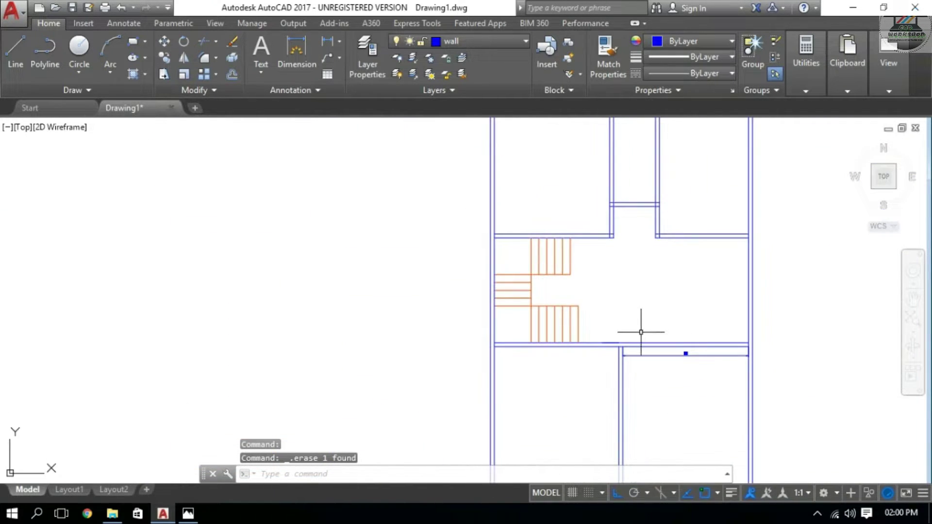
middle_drag(617, 233, 517, 271)
scroll(474, 291, down, 2)
middle_drag(474, 292, 484, 349)
text(tr)
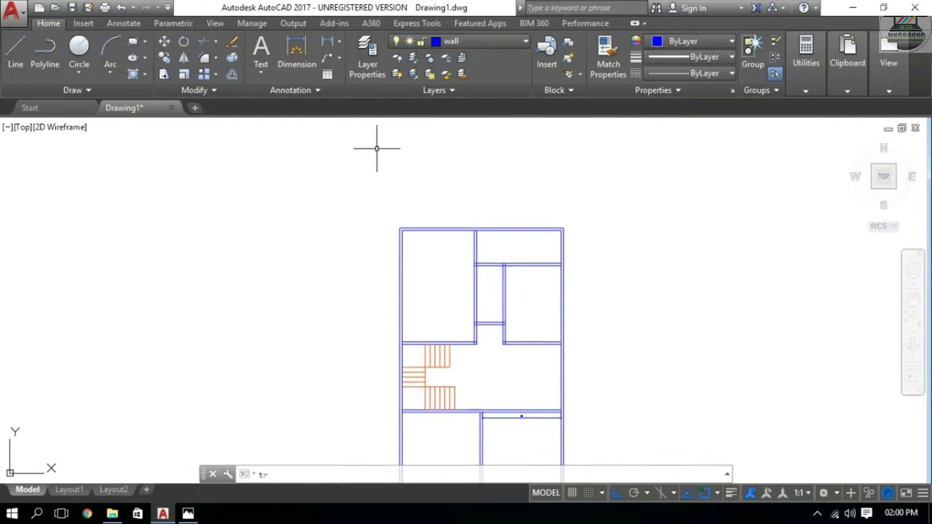
key(Return)
scroll(471, 273, up, 3)
scroll(475, 266, up, 2)
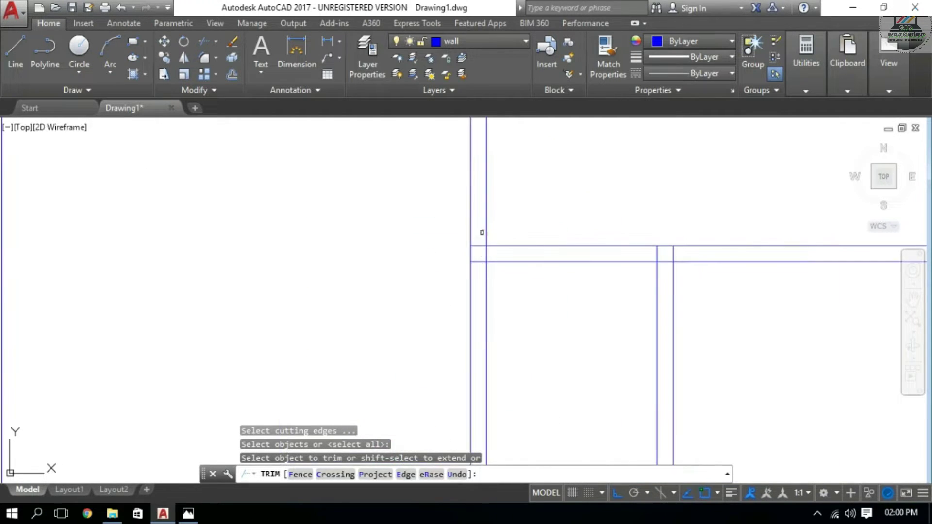
click(481, 233)
click(478, 279)
click(488, 252)
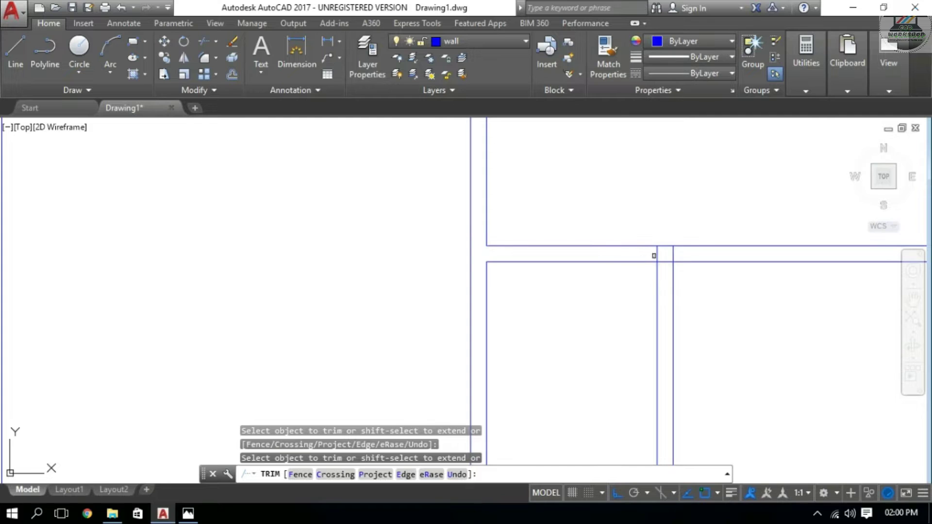
Trim the short overlapping wall segments at two more junctions.
click(690, 258)
click(650, 253)
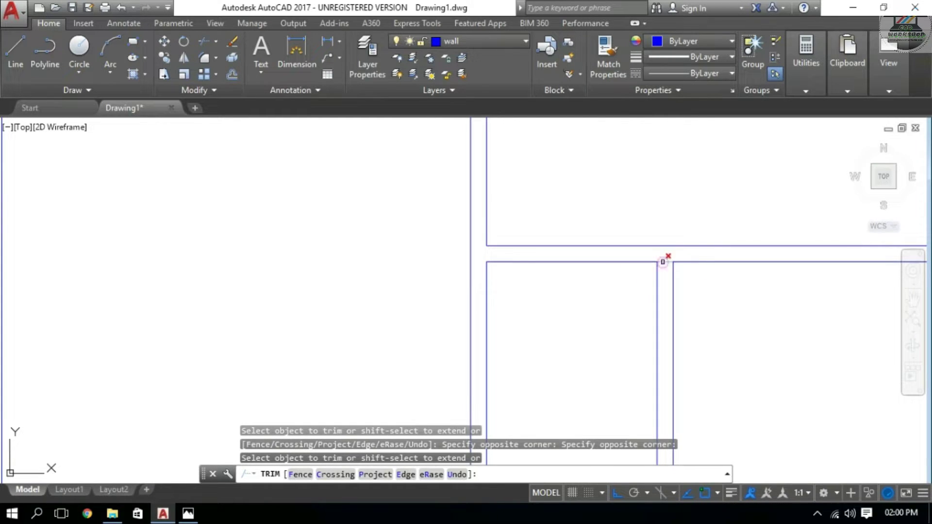
click(663, 262)
scroll(680, 272, down, 3)
scroll(728, 176, up, 2)
scroll(587, 272, up, 2)
scroll(573, 326, up, 2)
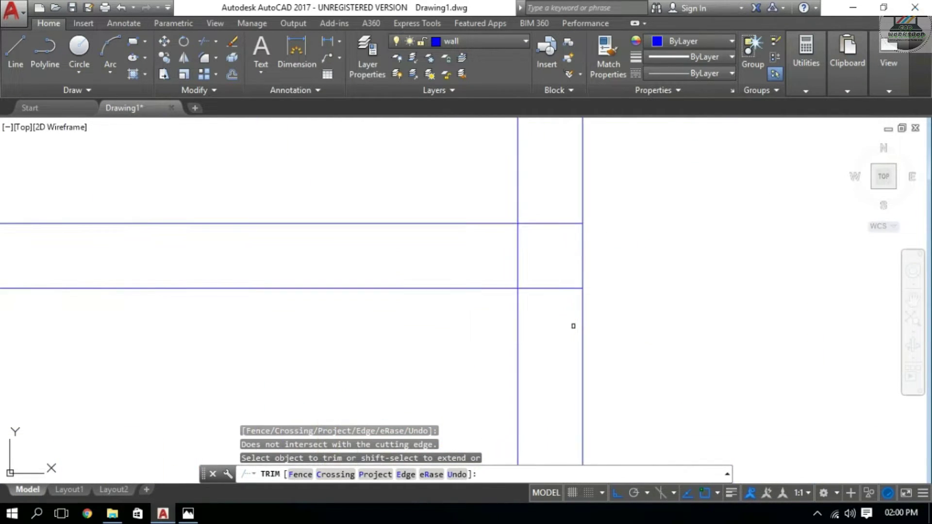
click(551, 181)
click(558, 322)
click(545, 176)
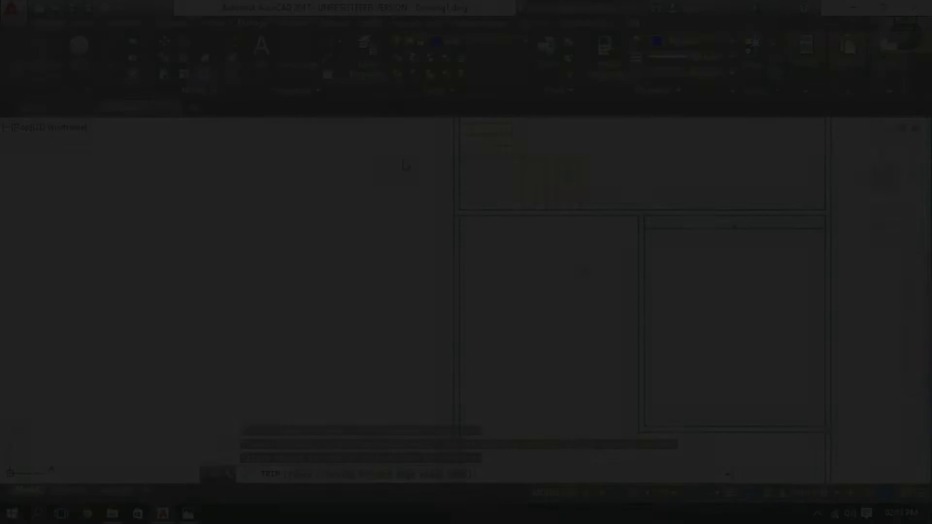
Create layer 'door' with colour 24 and 0.15 mm lineweight in Layer Properties.
click(366, 57)
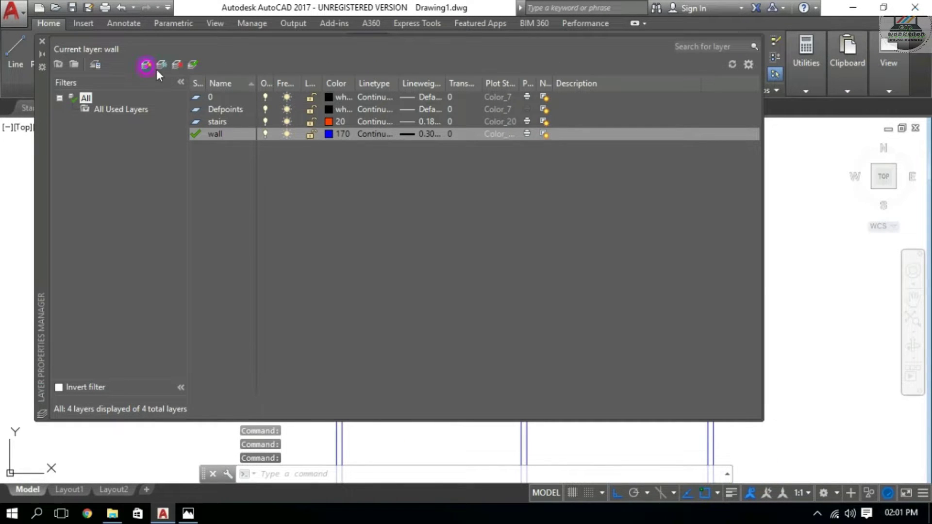
click(145, 65)
text(door)
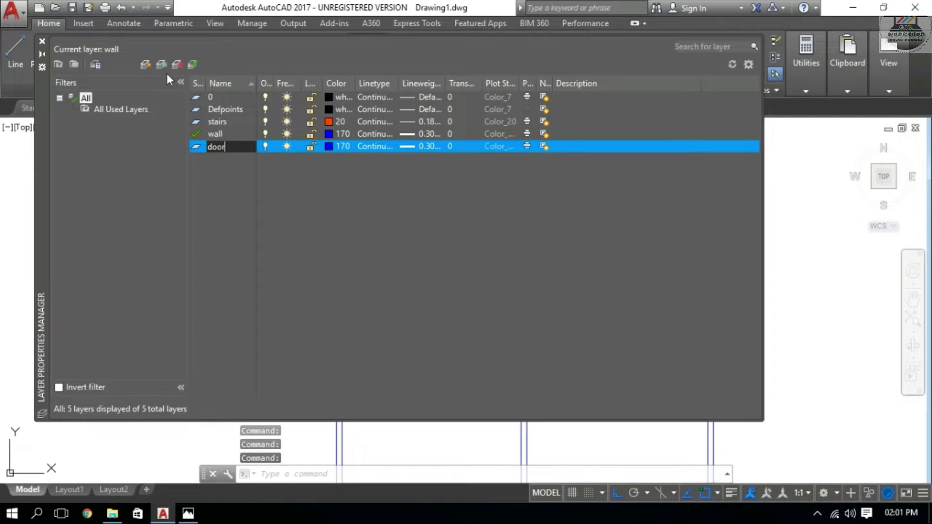
click(330, 146)
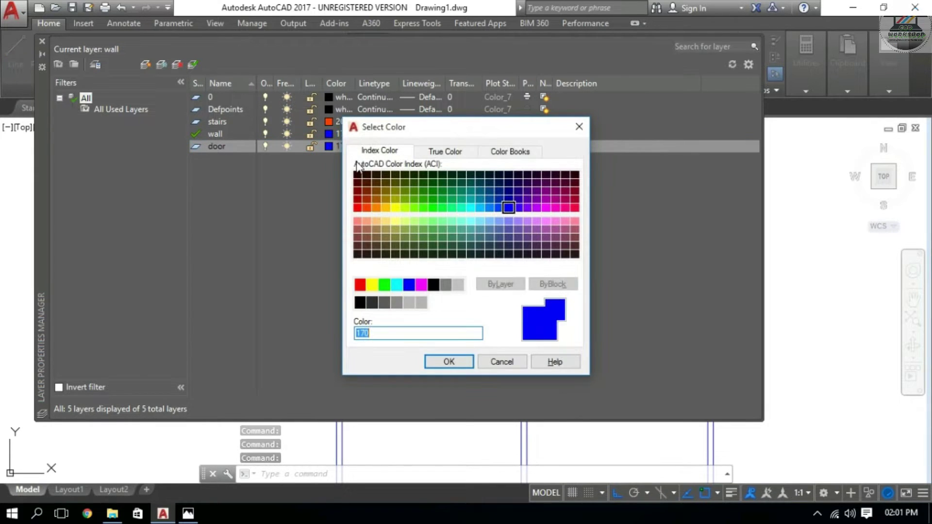
click(367, 191)
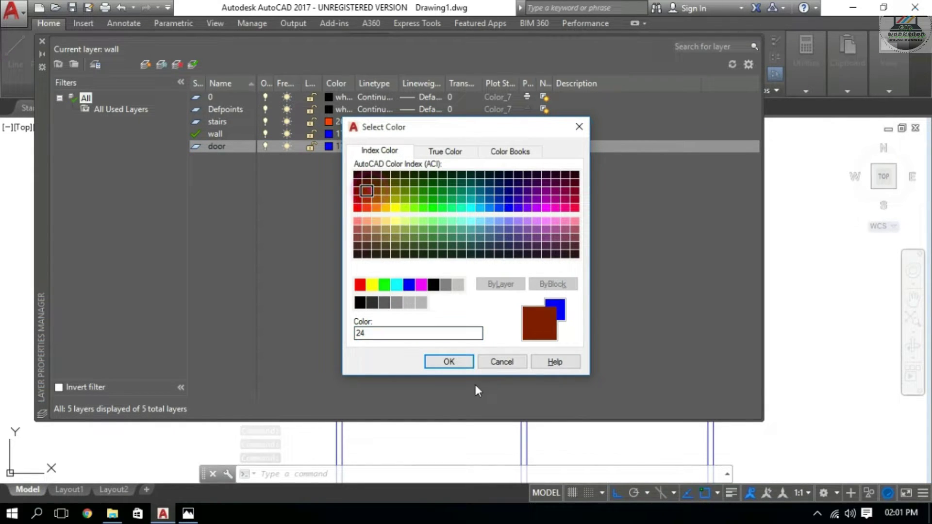
click(447, 362)
click(420, 148)
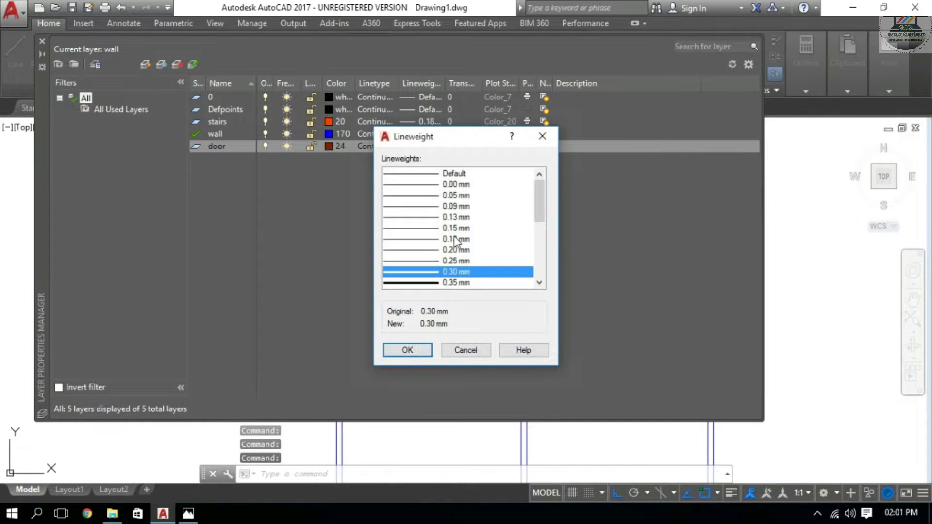
click(437, 228)
click(413, 349)
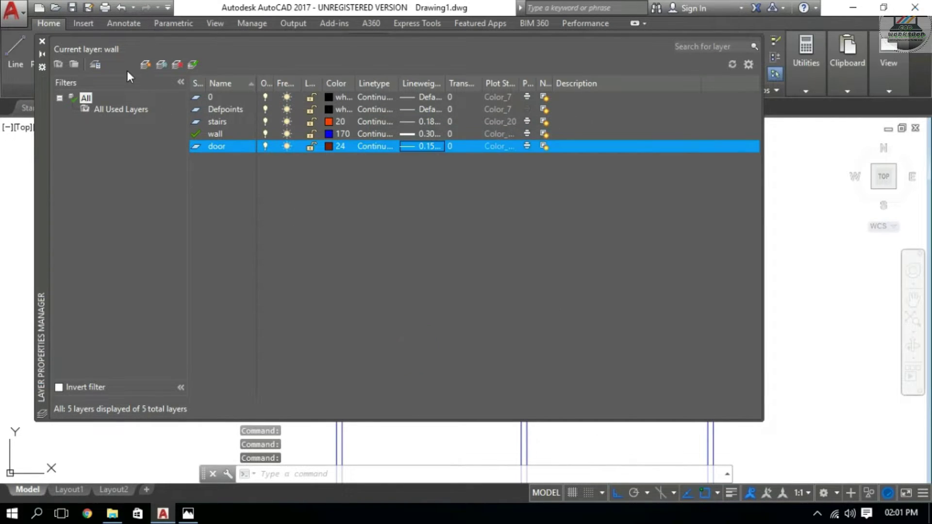
click(42, 43)
text(I)
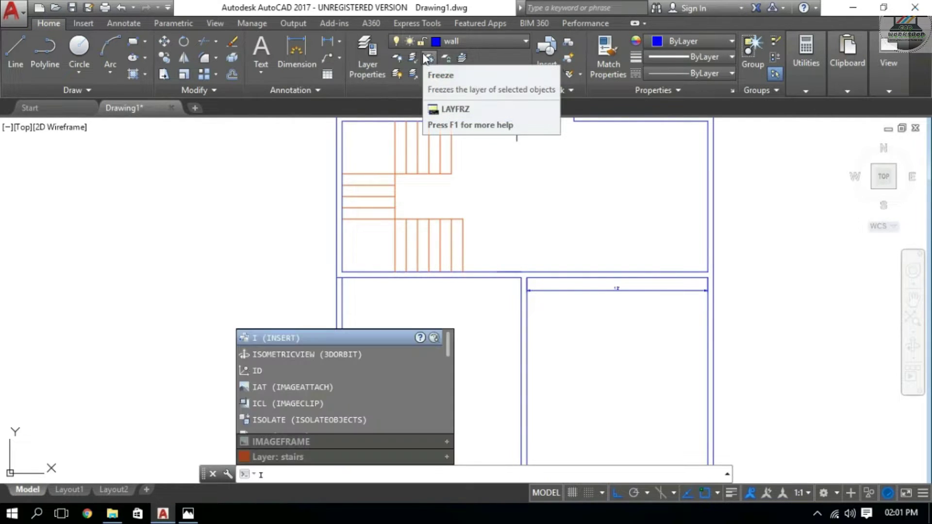
Insert the drawing E:\autocad\doors block Inches beside the floor plan.
key(Return)
click(583, 174)
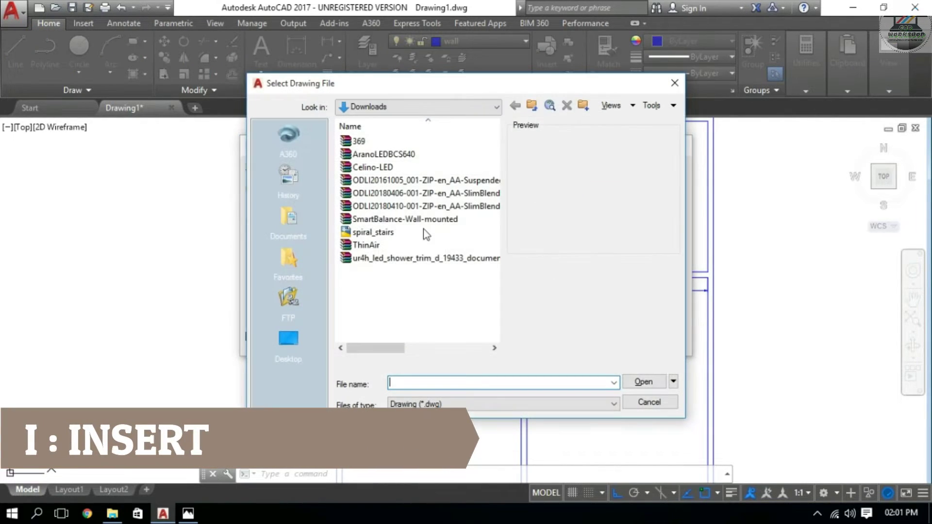
click(291, 337)
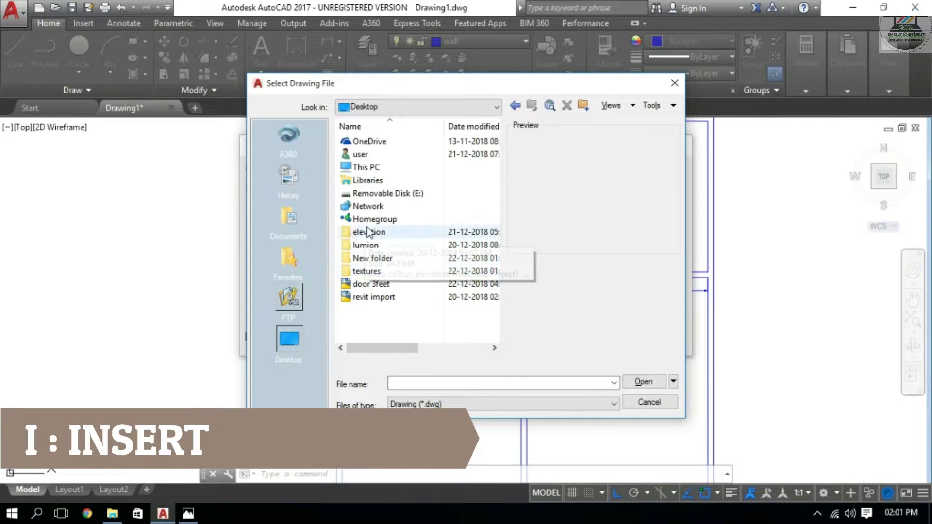
double_click(379, 193)
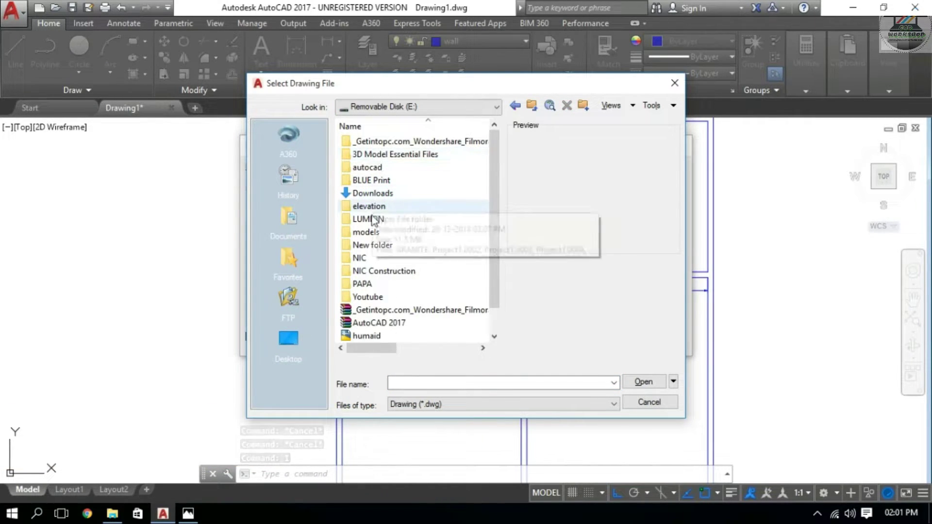
double_click(368, 168)
click(369, 257)
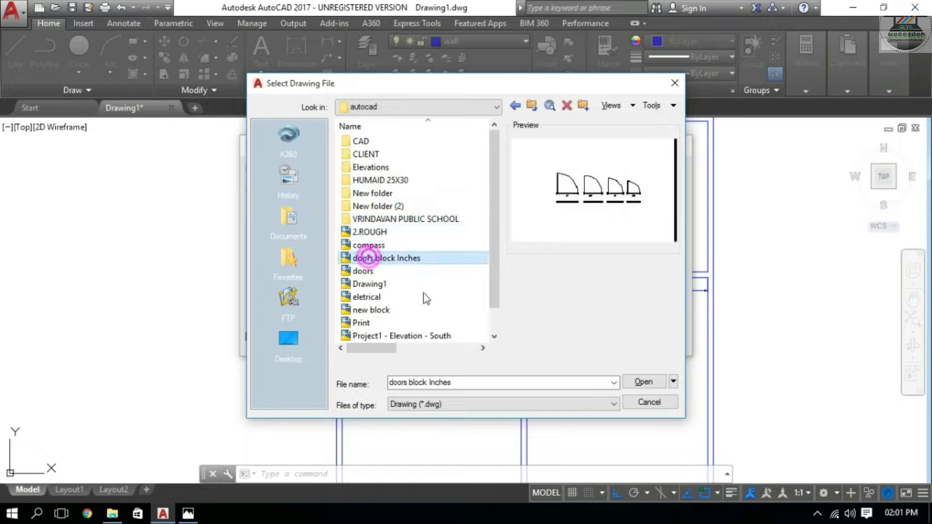
click(651, 383)
click(554, 337)
scroll(561, 335, down, 3)
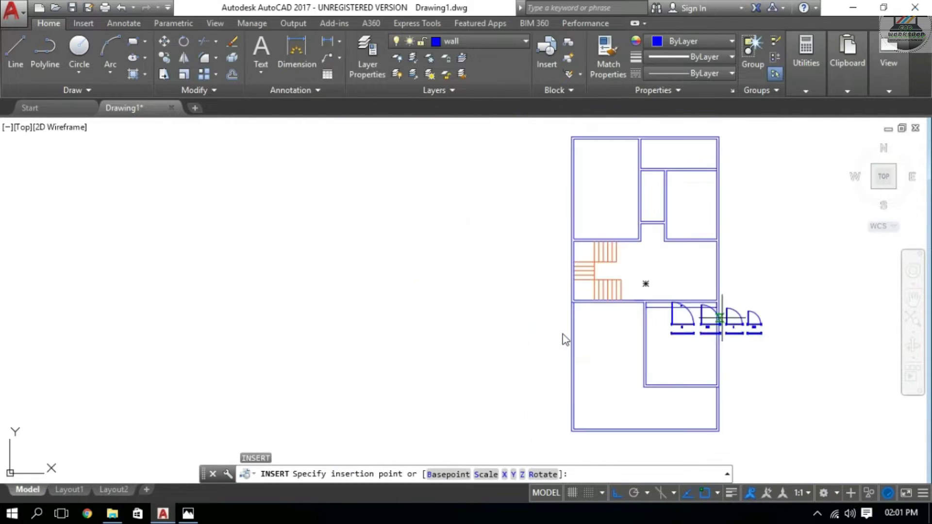
key(Escape)
Explode the four inserted door blocks into separate objects.
click(718, 245)
click(567, 317)
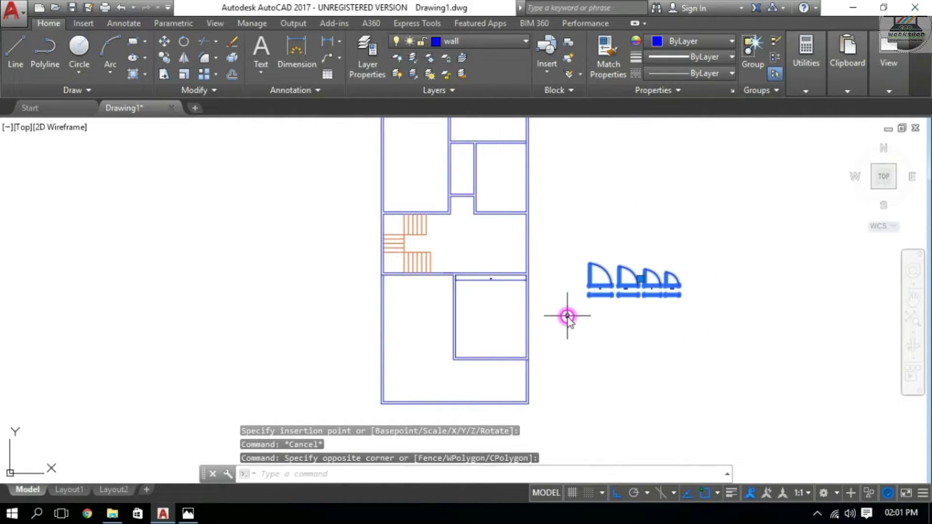
text(x)
key(Return)
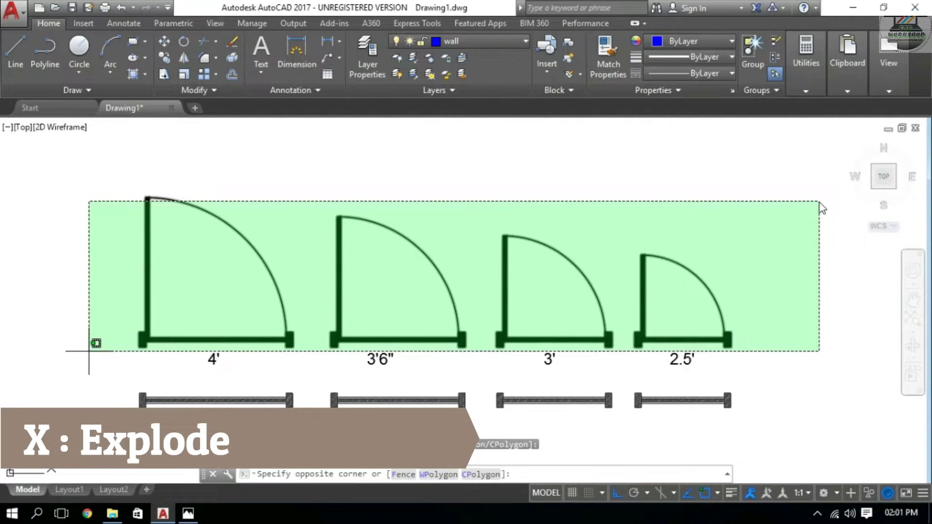
Move all four door drawings onto the brown 'door' layer.
click(89, 349)
click(475, 41)
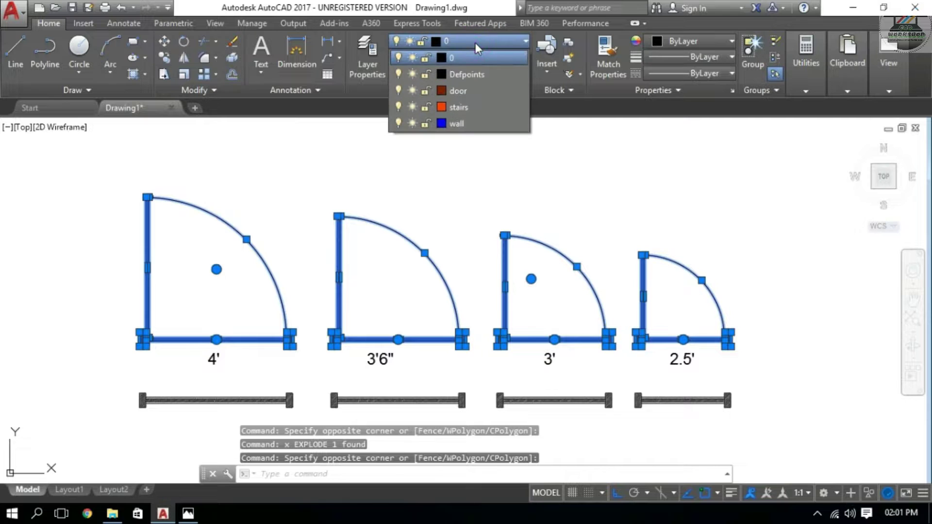
click(464, 91)
key(Escape)
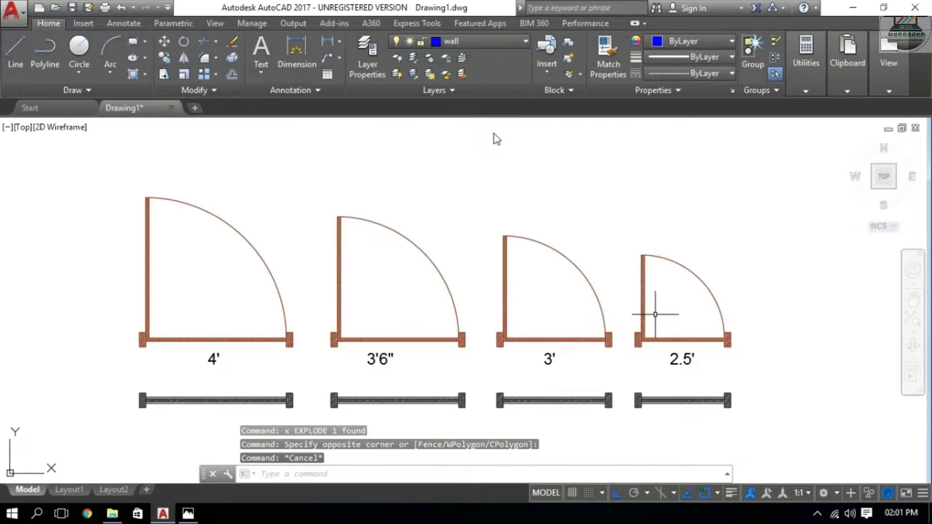
Erase the jamb hatching from the 2.5' and 3' doors.
scroll(660, 340, up, 5)
scroll(665, 288, up, 2)
click(665, 287)
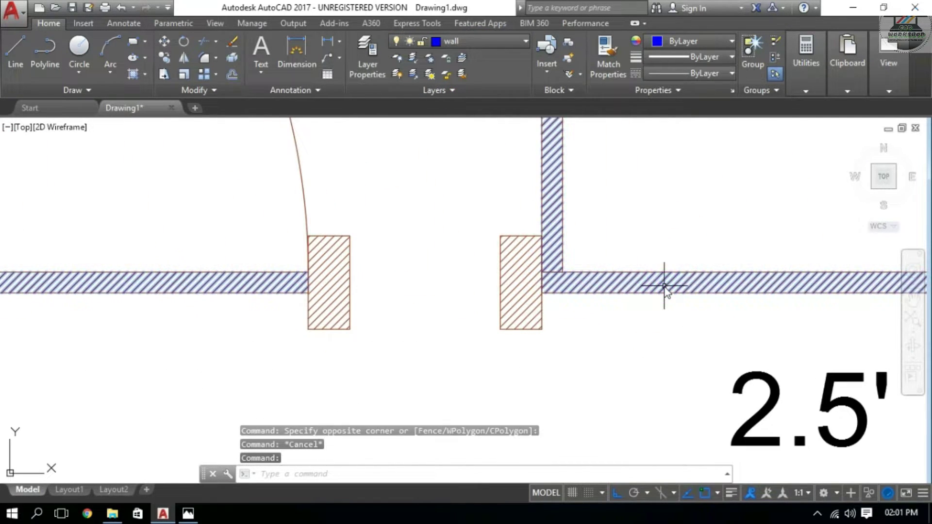
key(Delete)
scroll(531, 272, down, 3)
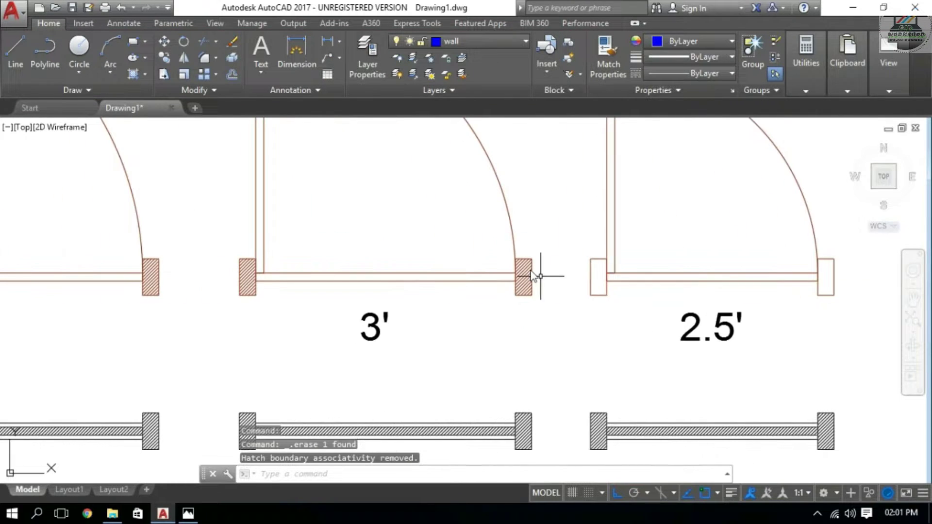
click(529, 271)
key(Delete)
Erase the 3'6" door's jamb hatching and recentre the view on the floor plan walls.
middle_drag(245, 261, 460, 260)
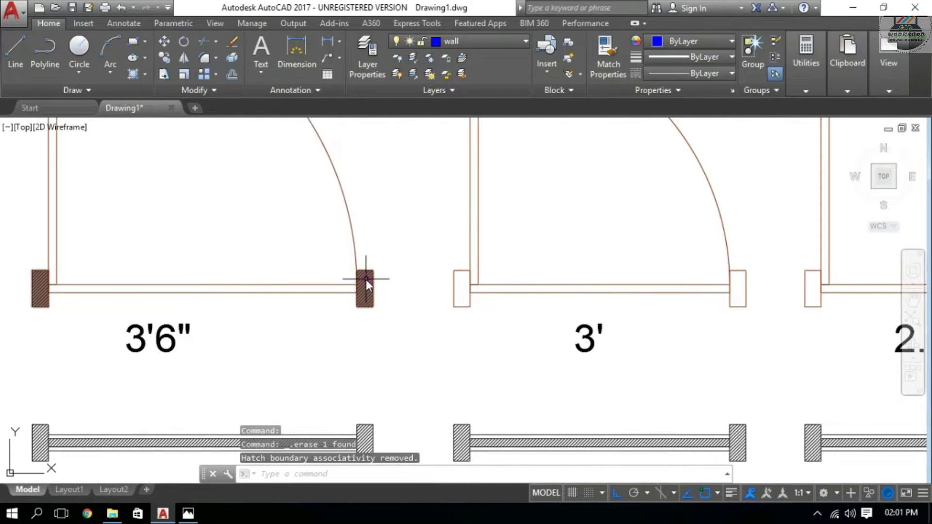
click(366, 280)
key(Delete)
scroll(367, 282, down, 3)
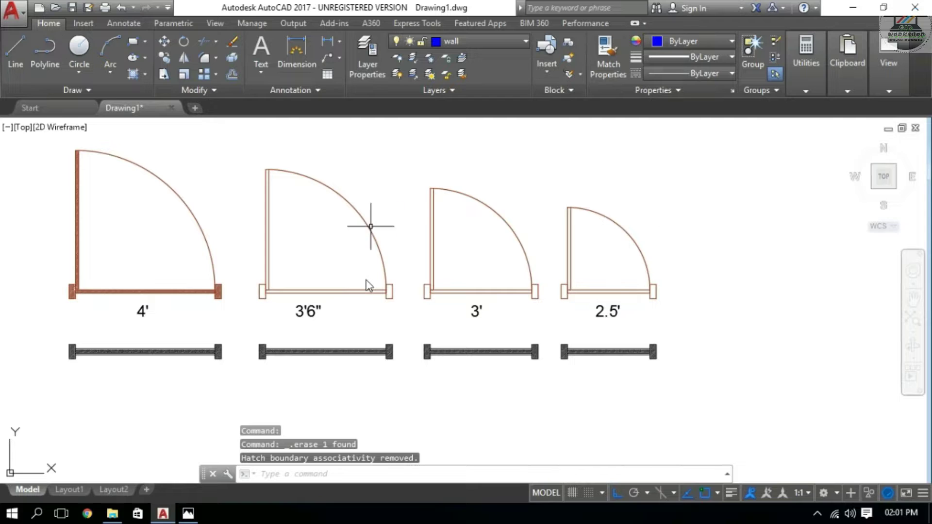
middle_drag(371, 226, 512, 244)
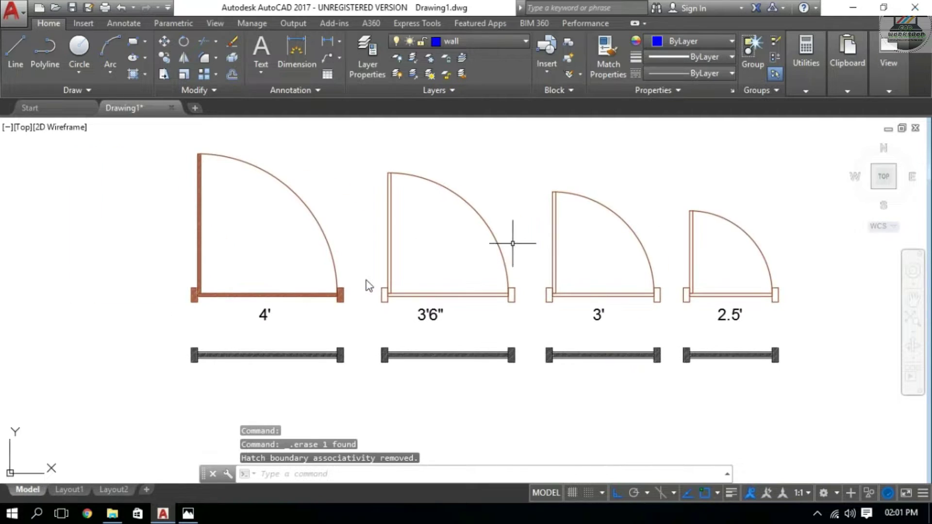
click(535, 135)
scroll(437, 253, down, 3)
key(Escape)
middle_drag(186, 245, 394, 245)
Delete the short wall stub beside the stair area.
key(Escape)
scroll(475, 254, up, 2)
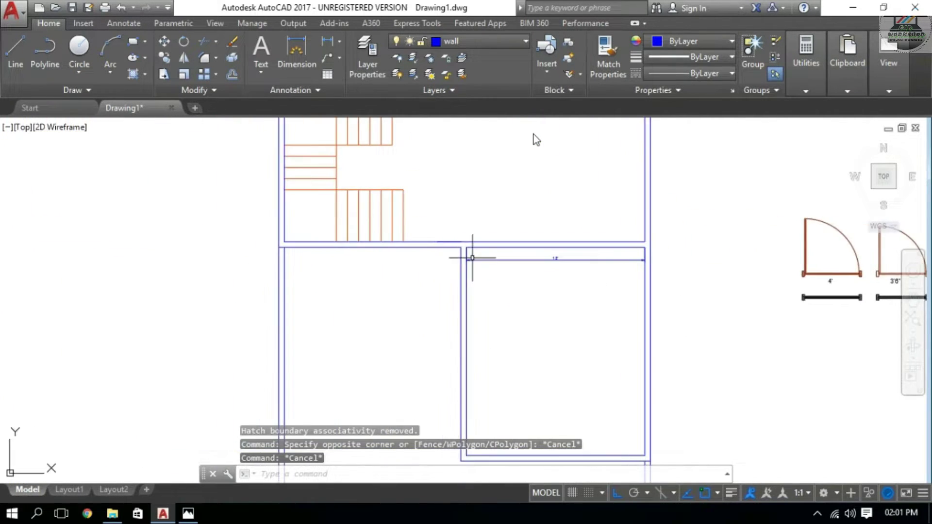
scroll(448, 236, up, 2)
scroll(436, 225, up, 2)
click(434, 225)
click(538, 265)
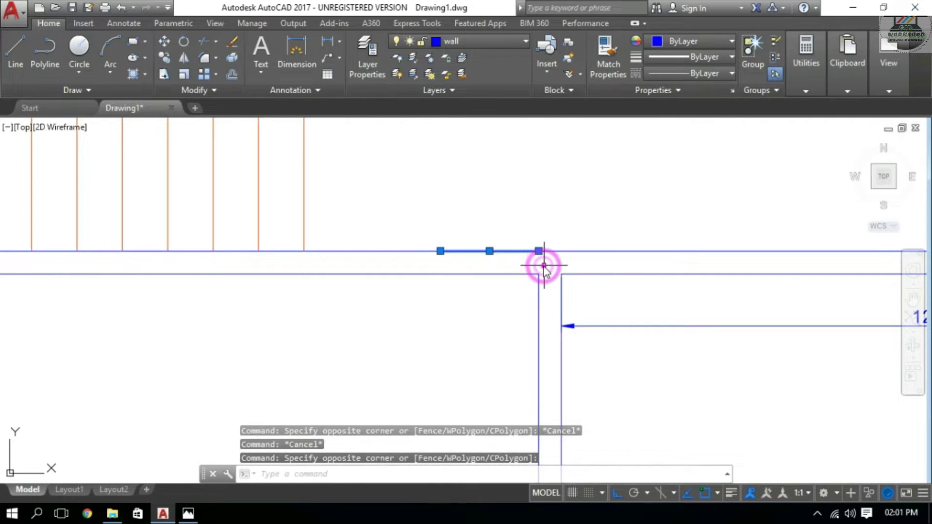
key(Delete)
Draw an edge line across the wall and offset it 3'6" to the right.
key(Return)
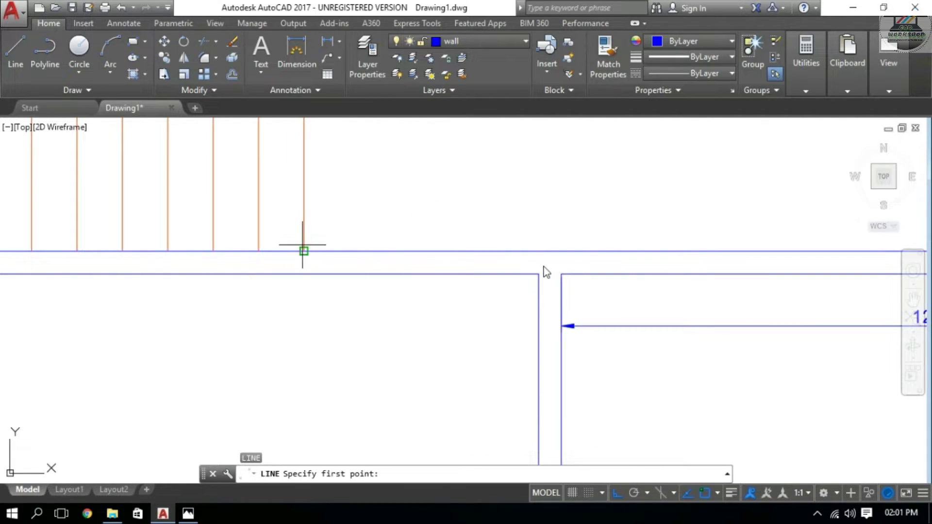
click(305, 273)
key(Escape)
key(Escape)
key(Escape)
text(o)
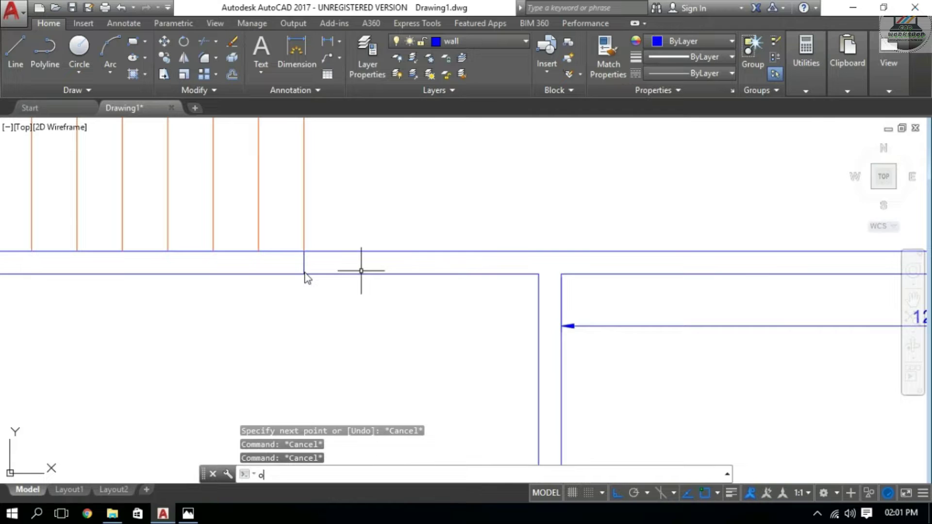
key(Return)
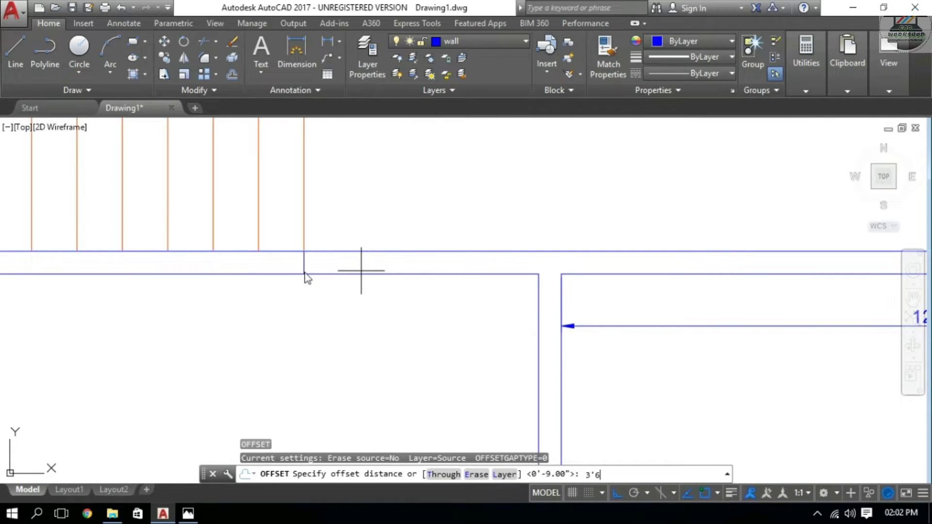
text(")
key(Return)
click(304, 262)
click(456, 281)
key(Escape)
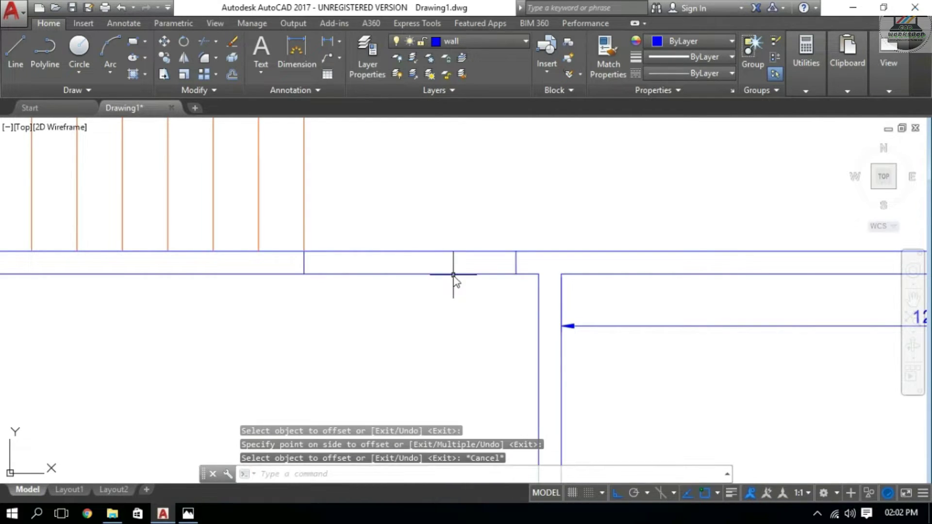
key(Escape)
Trim the wall between the two edge lines to open the 3'6" doorway.
text(tr)
key(Return)
key(Return)
click(431, 225)
click(395, 322)
scroll(395, 322, down, 3)
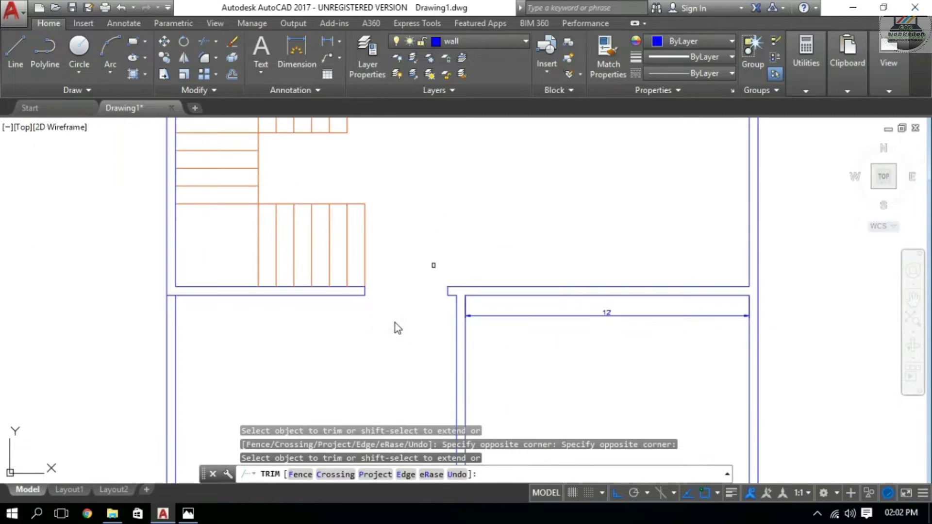
scroll(395, 323, up, 4)
key(Escape)
Start another edge line and offset for the next opening, then cancel both.
text(l)
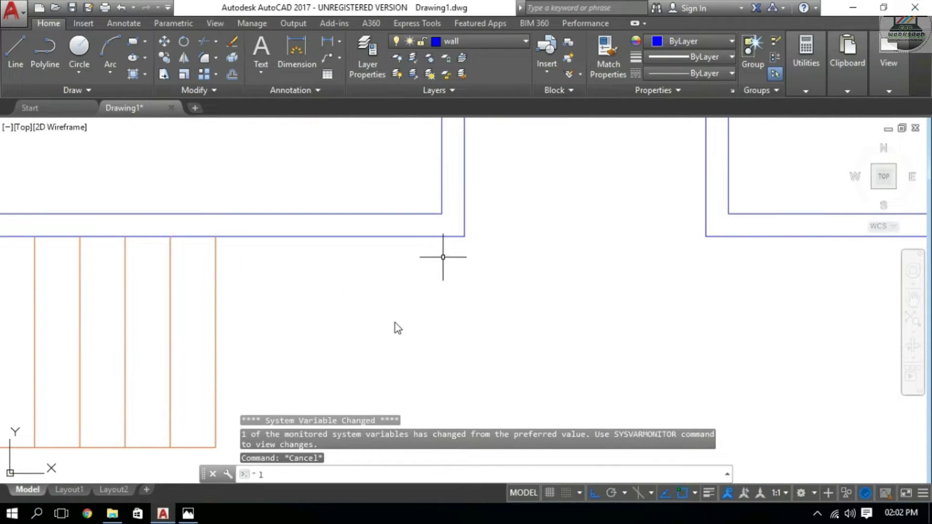
key(Return)
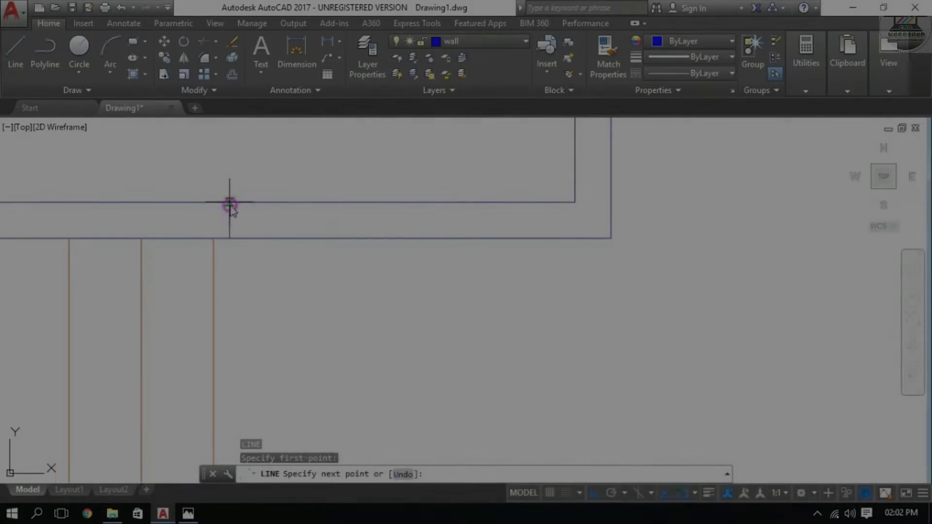
key(Return)
key(Escape)
key(Escape)
key(Escape)
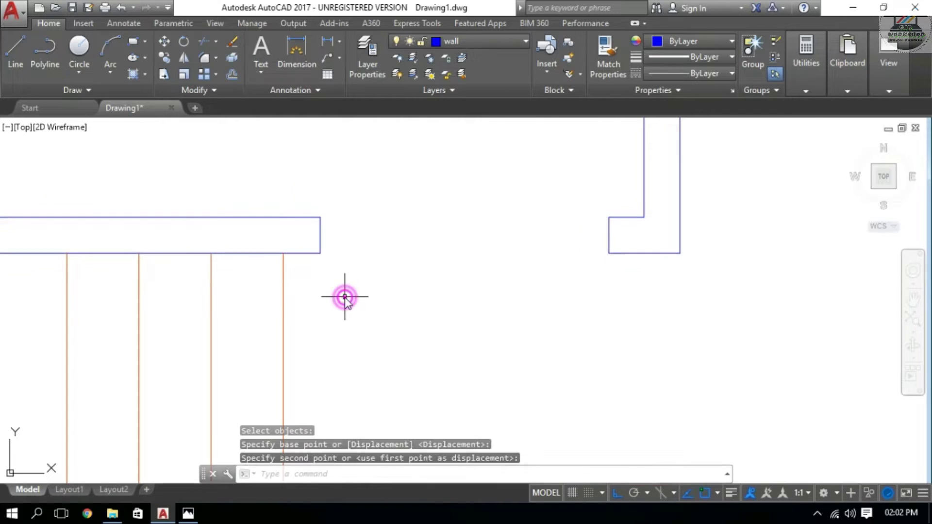
key(Escape)
scroll(347, 300, down, 5)
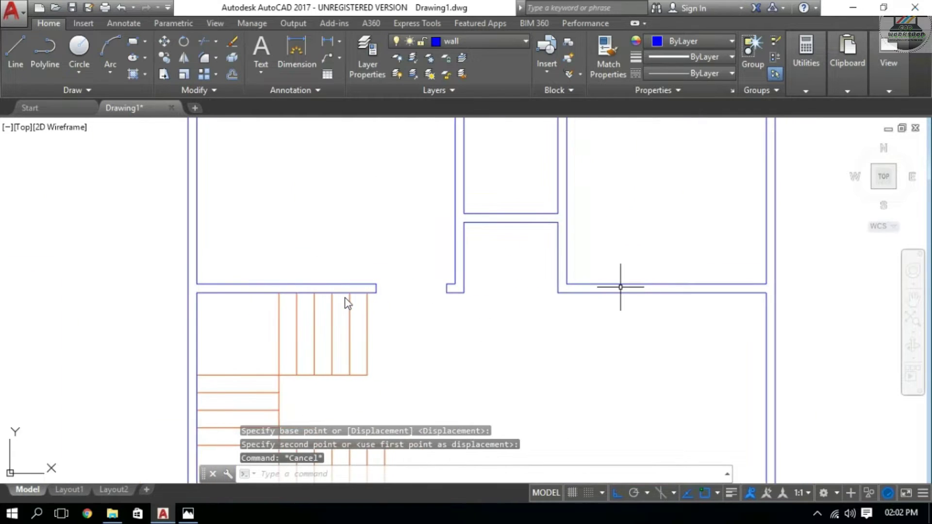
scroll(578, 270, up, 4)
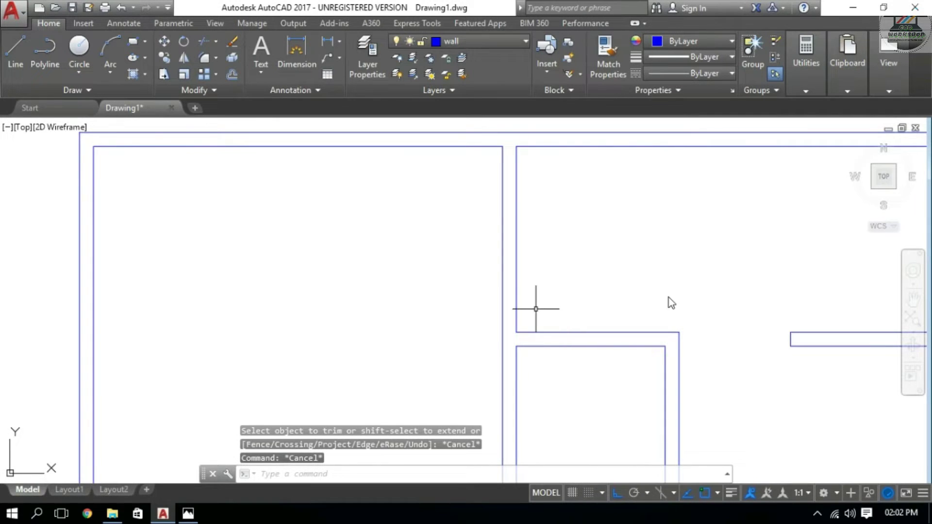
Draw a centre line across the vertical wall between the upper rooms.
middle_drag(532, 305, 529, 330)
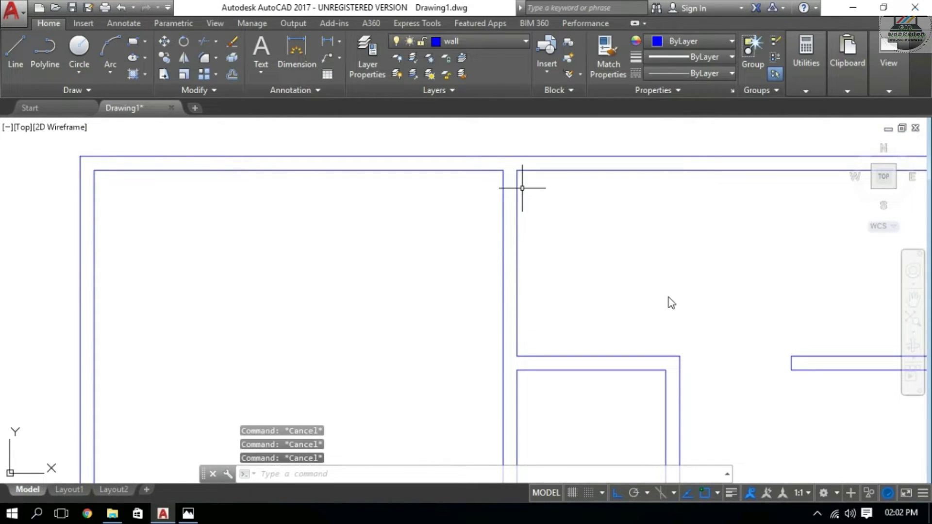
text(l)
key(Return)
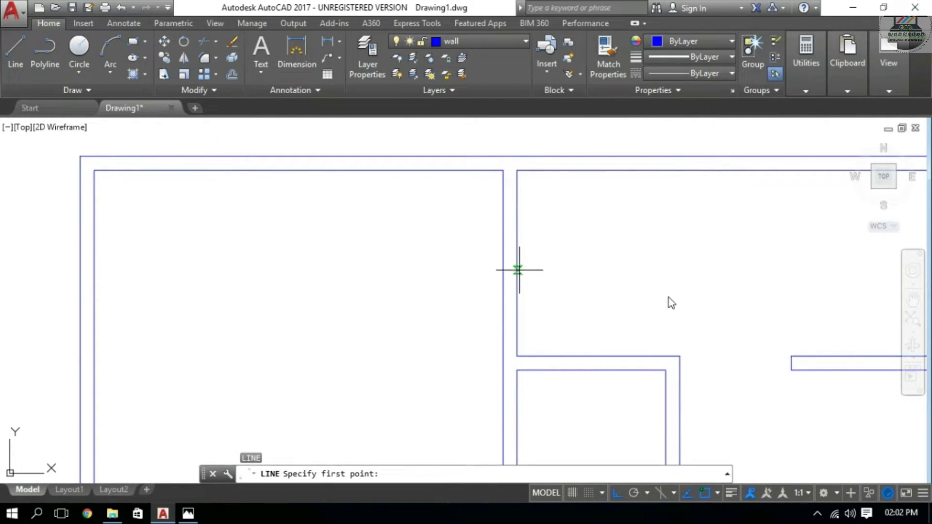
click(518, 265)
key(Escape)
key(Escape)
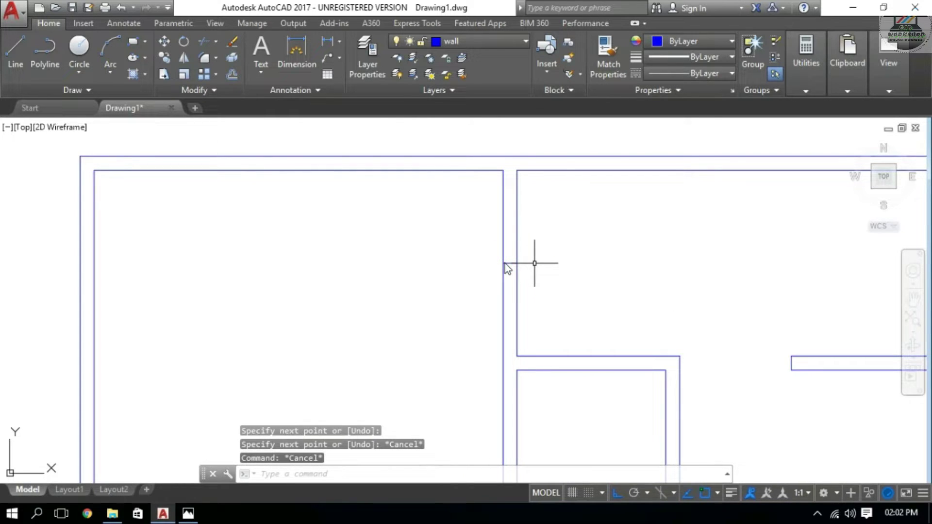
Offset the centre line 2' above and 2' below as jamb lines.
text(o)
key(Return)
text(')
key(Return)
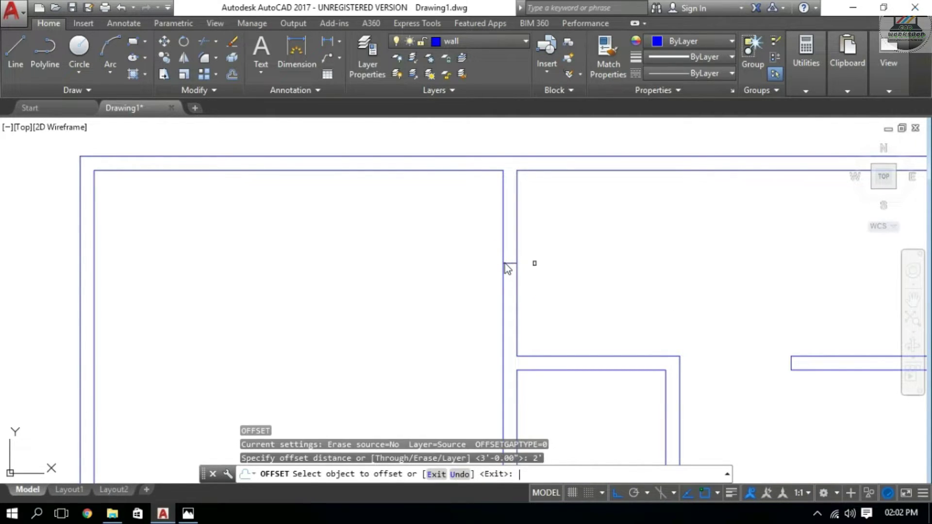
click(510, 266)
click(510, 243)
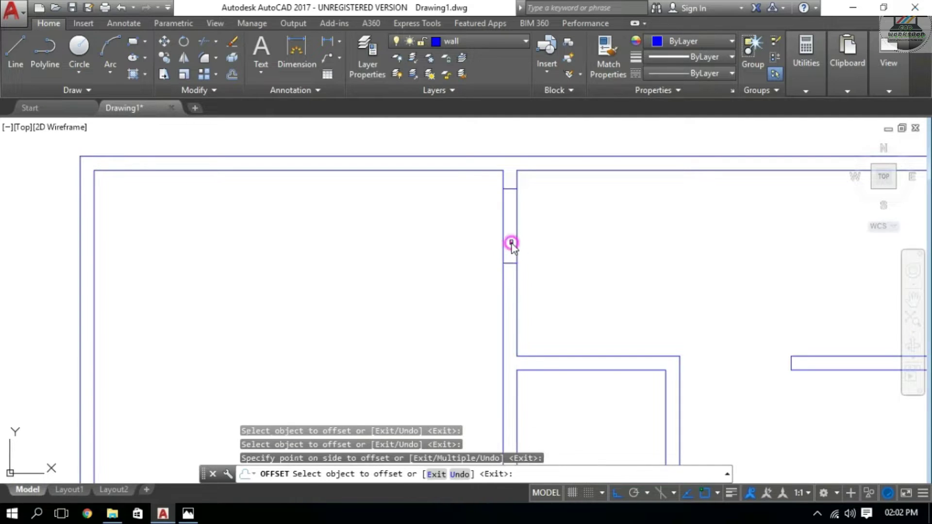
click(511, 263)
click(509, 287)
key(Escape)
key(Escape)
text(t)
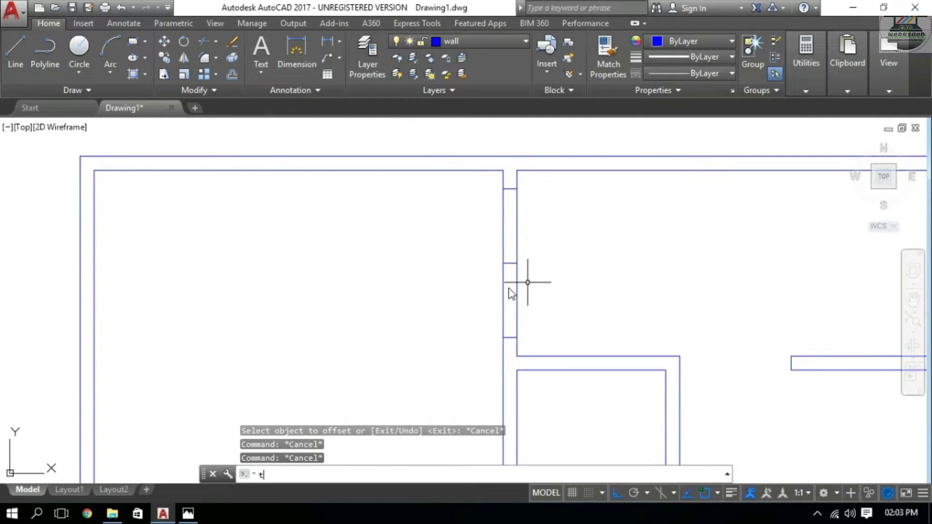
Trim the wall between the jamb lines and delete the leftover centre line.
text(r)
key(Return)
key(Return)
click(445, 270)
key(Escape)
key(Escape)
click(483, 275)
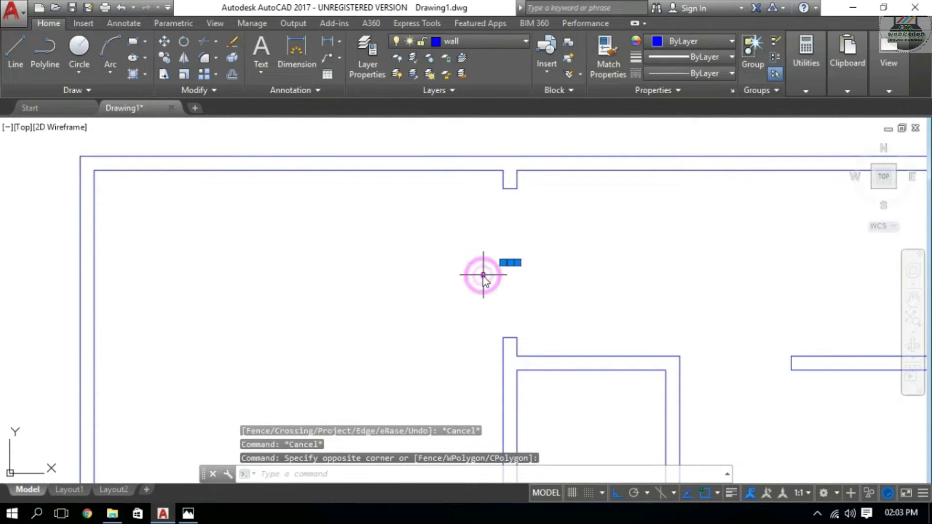
click(524, 291)
key(Delete)
scroll(486, 272, down, 5)
scroll(516, 327, up, 2)
scroll(471, 234, up, 3)
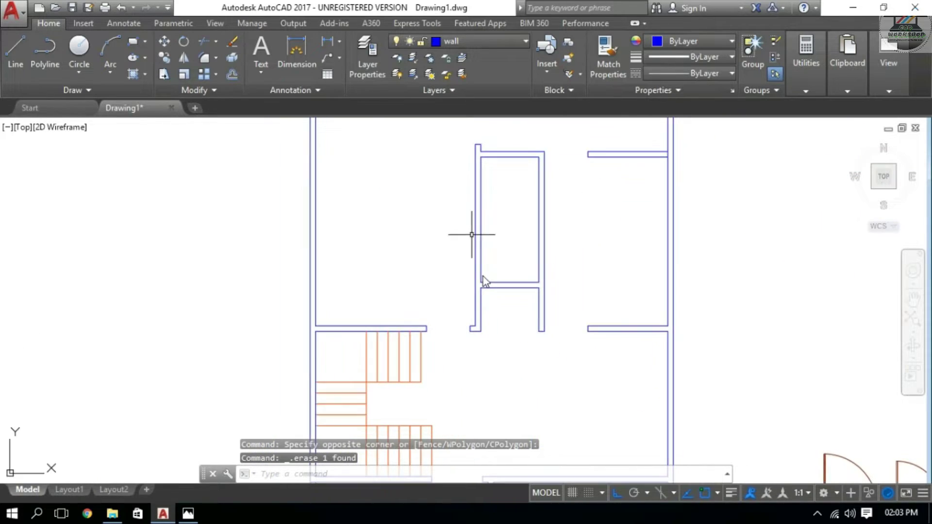
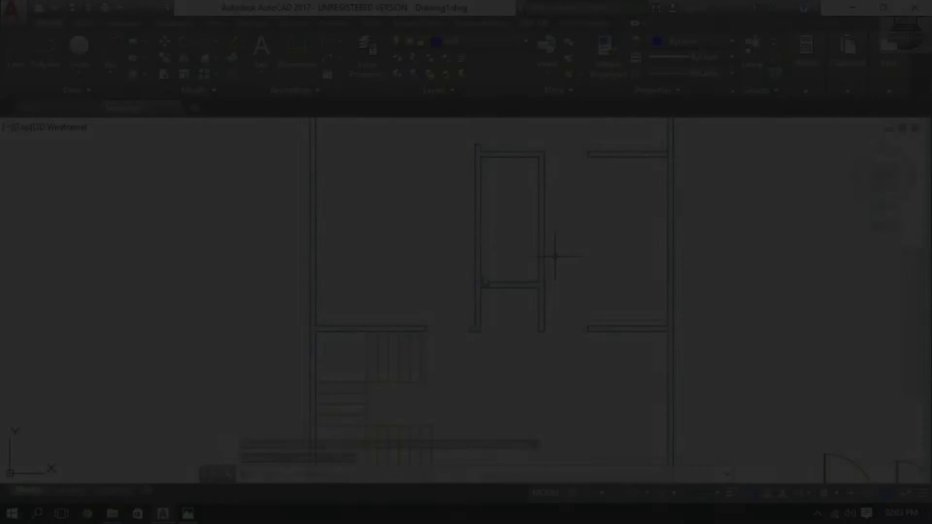
At the interior walls, draw a short line across the wall edge.
middle_drag(541, 266, 516, 394)
middle_drag(487, 192, 513, 234)
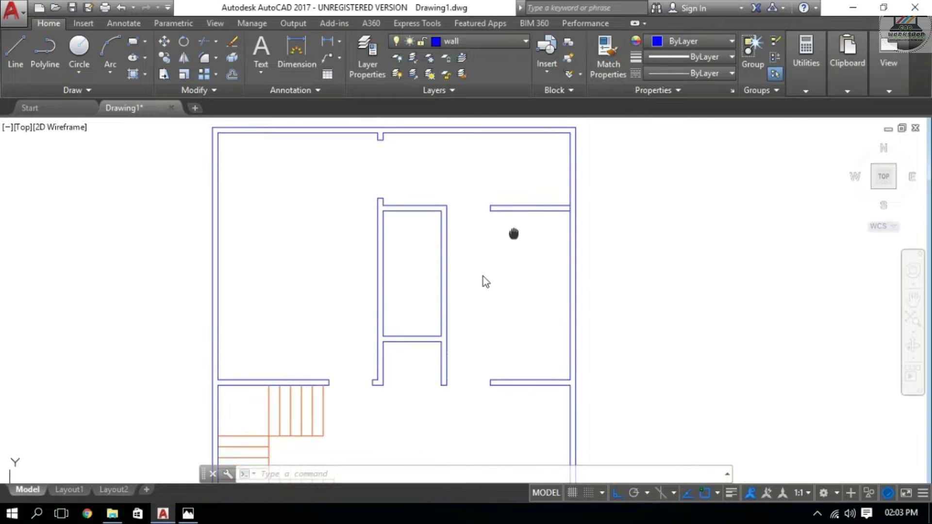
scroll(534, 187, up, 4)
middle_drag(535, 187, 531, 223)
scroll(549, 241, up, 2)
scroll(432, 272, down, 6)
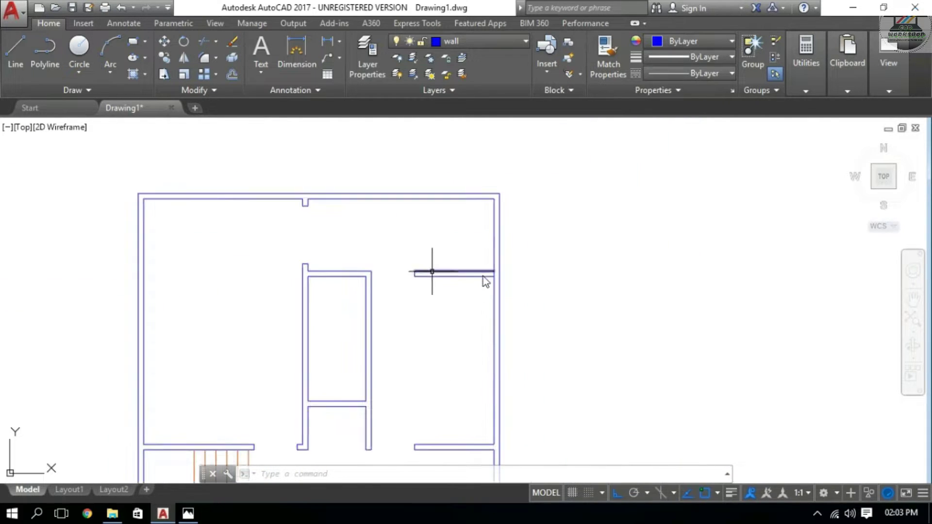
scroll(432, 272, up, 7)
key(l)
key(Return)
click(406, 216)
click(406, 251)
key(Escape)
Offset the short line by 1 and delete the unwanted segment.
key(o)
key(Return)
text(1)
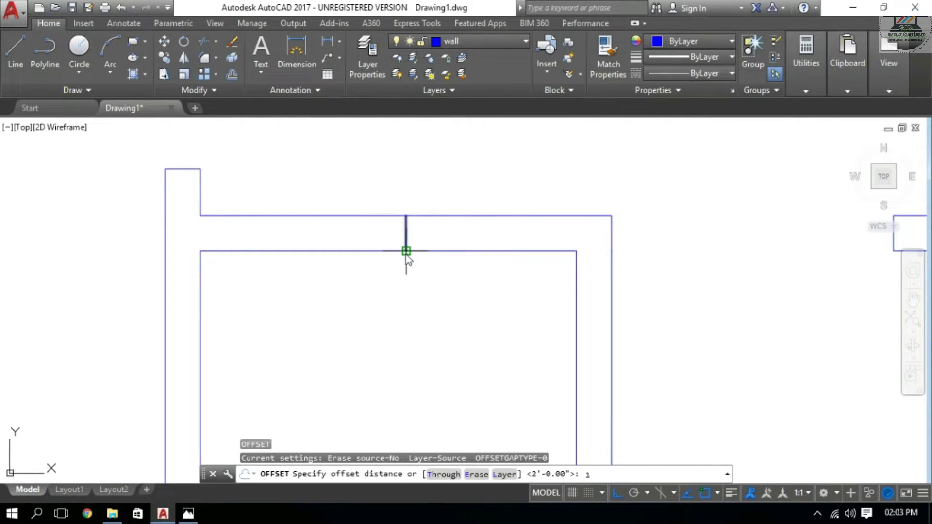
key(Return)
click(406, 233)
click(473, 241)
key(Escape)
key(Delete)
Start a line at the next wall corner and set a 1.5 offset distance.
scroll(458, 257, down, 5)
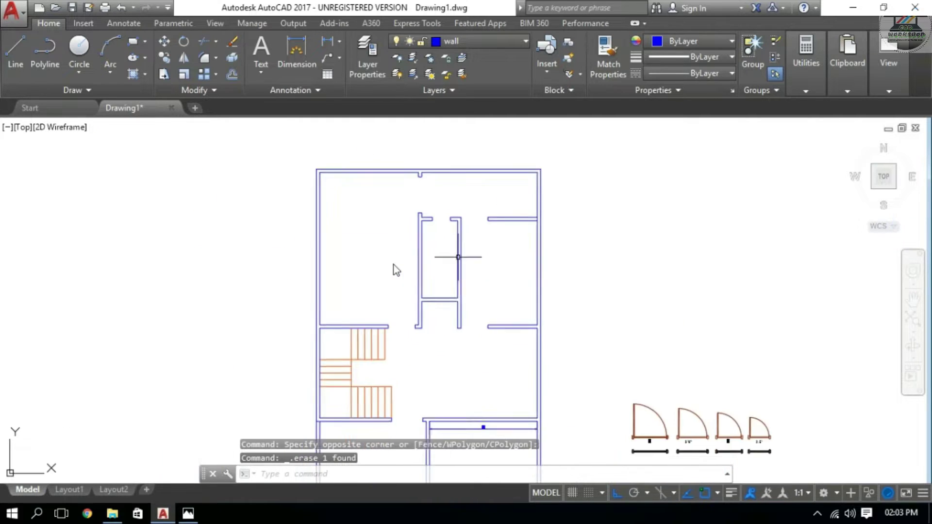
scroll(458, 257, up, 3)
scroll(456, 304, up, 2)
key(l)
key(Return)
click(537, 313)
key(Escape)
key(o)
key(Return)
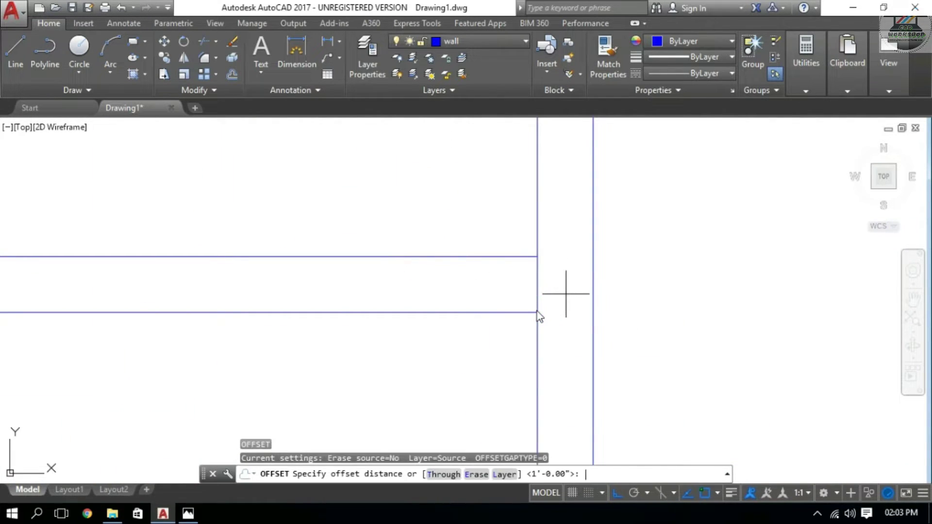
text(1.5)
key(Return)
key(Escape)
Move to another wall corner and begin a line and offset there.
scroll(364, 267, down, 2)
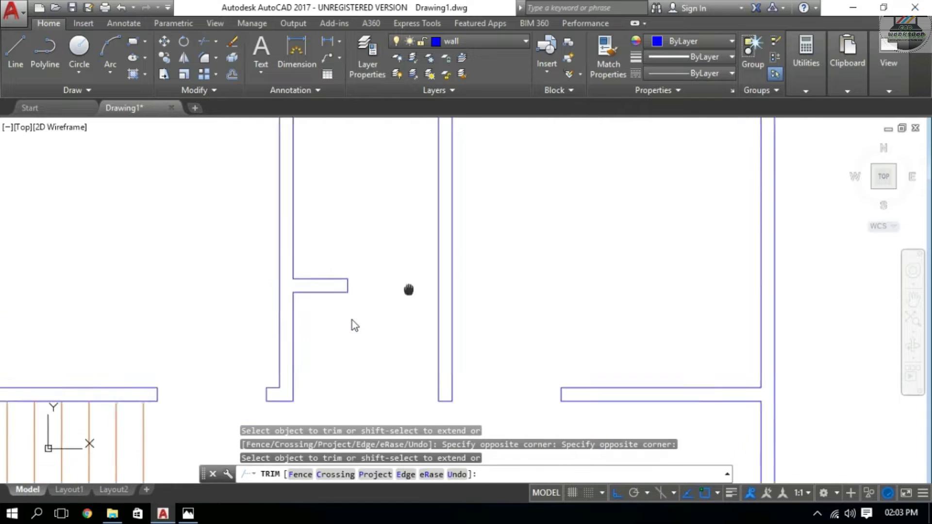
key(Escape)
key(Escape)
key(Escape)
scroll(408, 289, down, 3)
middle_drag(500, 214, 500, 270)
scroll(485, 302, up, 5)
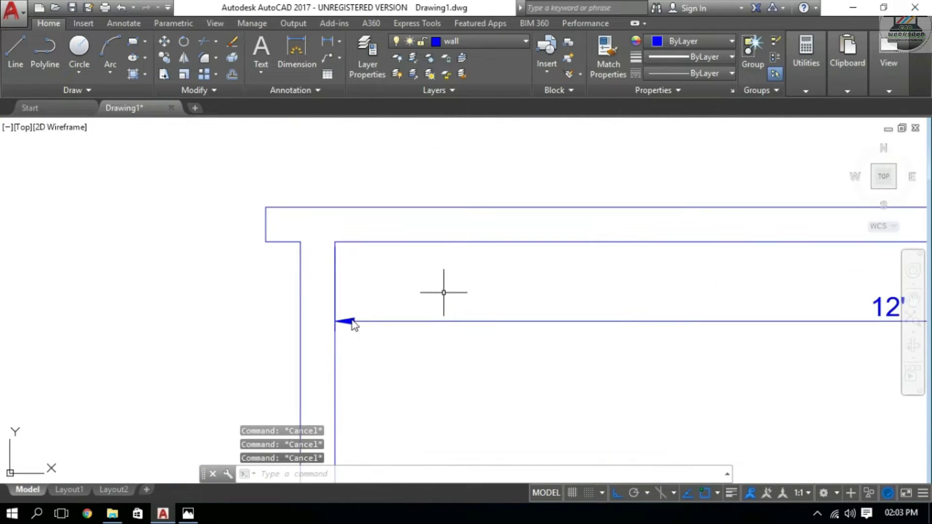
key(l)
key(Return)
click(335, 242)
key(Escape)
key(o)
key(Return)
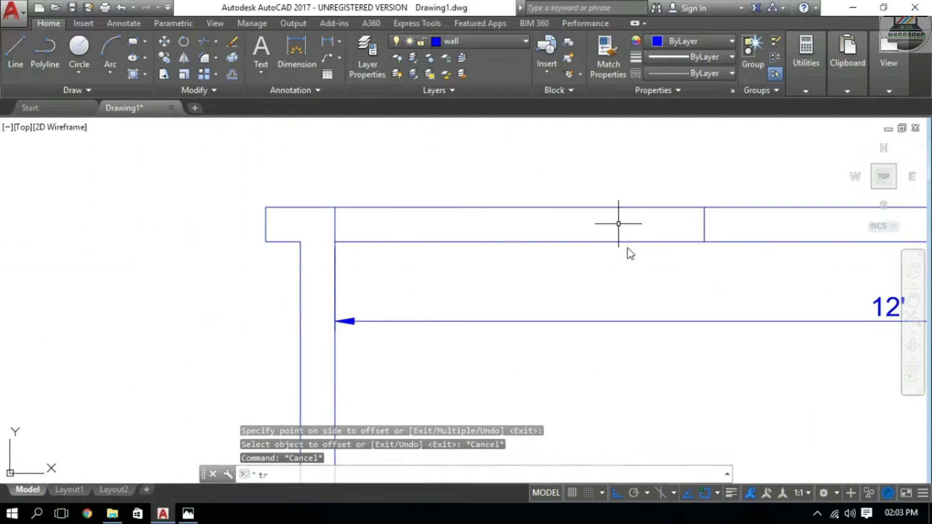
scroll(543, 251, up, 5)
key(Escape)
key(Escape)
Offset the wall line 3' to mark the door opening inside the wall.
text(l)
key(Return)
click(479, 344)
key(Escape)
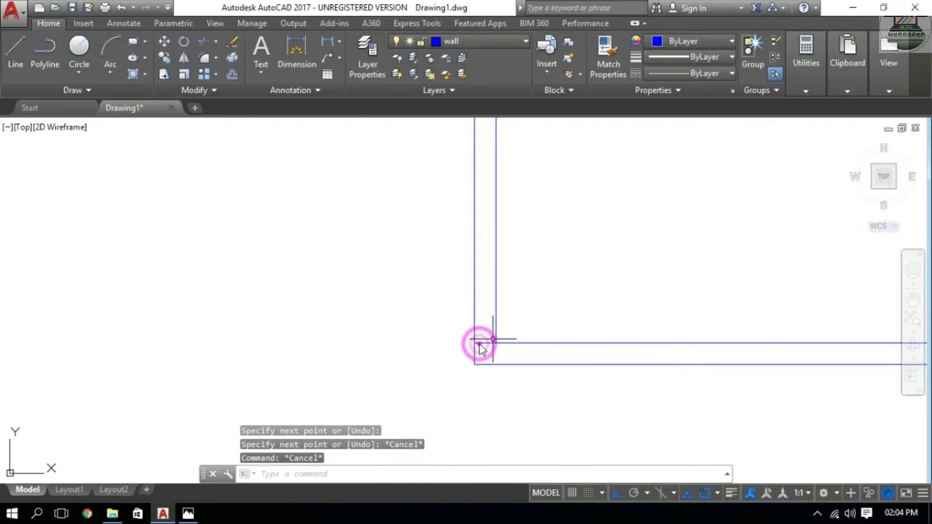
key(o)
key(Return)
text(3'6)
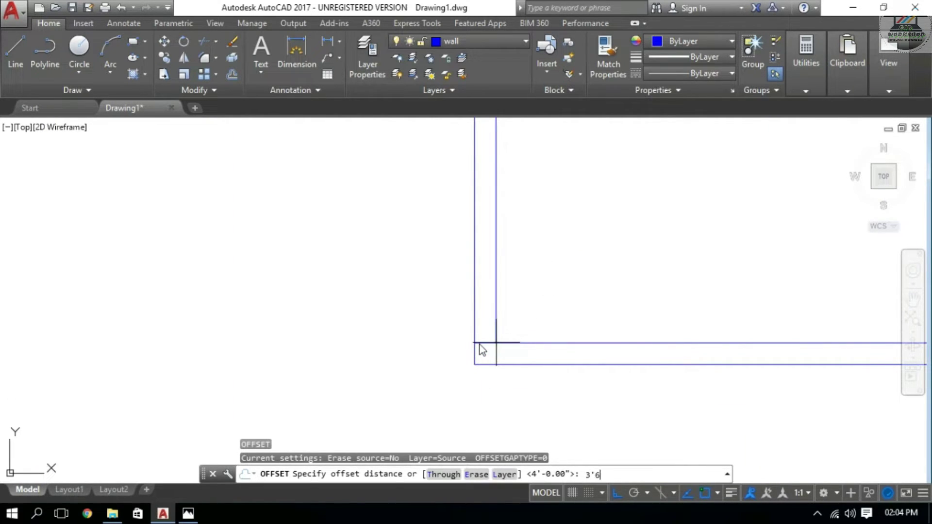
key(Return)
click(485, 343)
click(494, 307)
key(Escape)
Trim the wall lines inside a crossing window to open the door gap.
key(t)
key(r)
key(Return)
Draw a line across the wall and offset a copy to the other side.
key(Return)
click(472, 236)
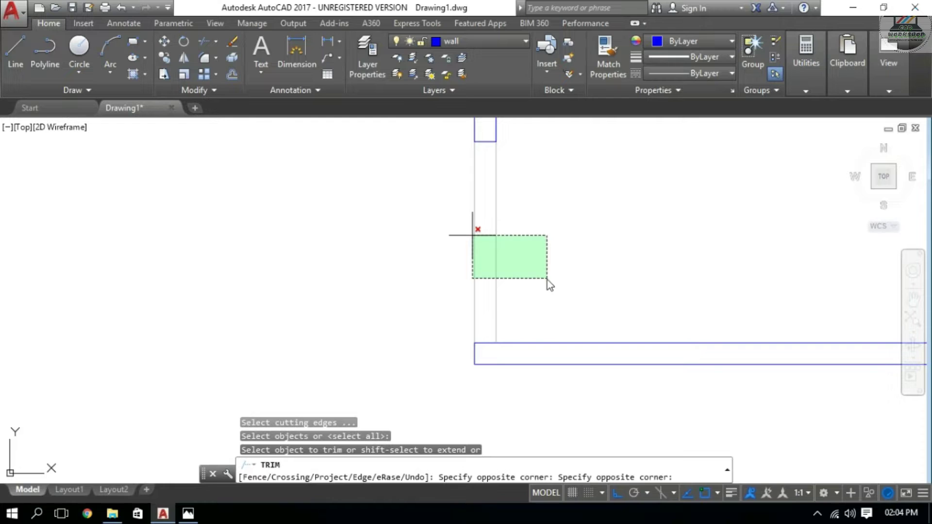
click(547, 280)
scroll(473, 237, down, 5)
key(Escape)
text(l)
key(Return)
scroll(546, 315, up, 5)
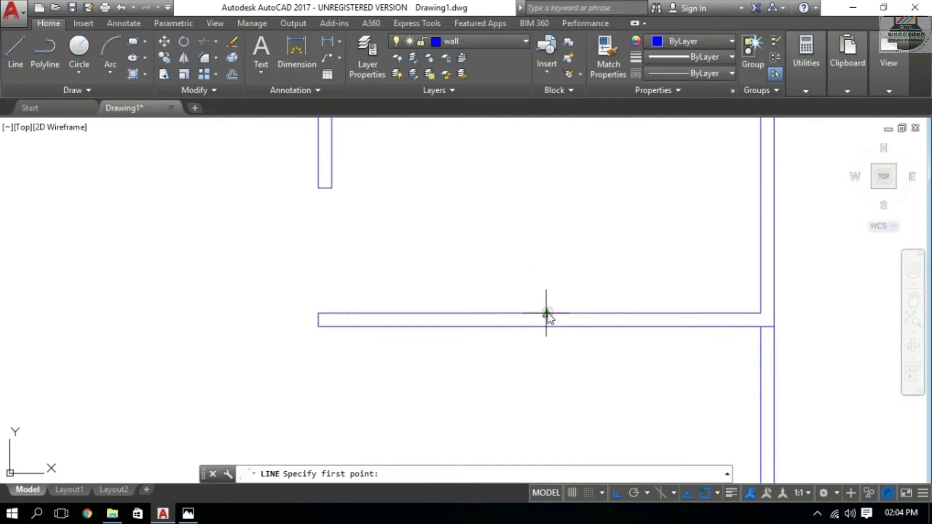
click(546, 314)
click(548, 326)
key(Escape)
key(Escape)
key(o)
Trim out the wall segment between the lines for another opening.
key(Return)
click(546, 318)
click(482, 315)
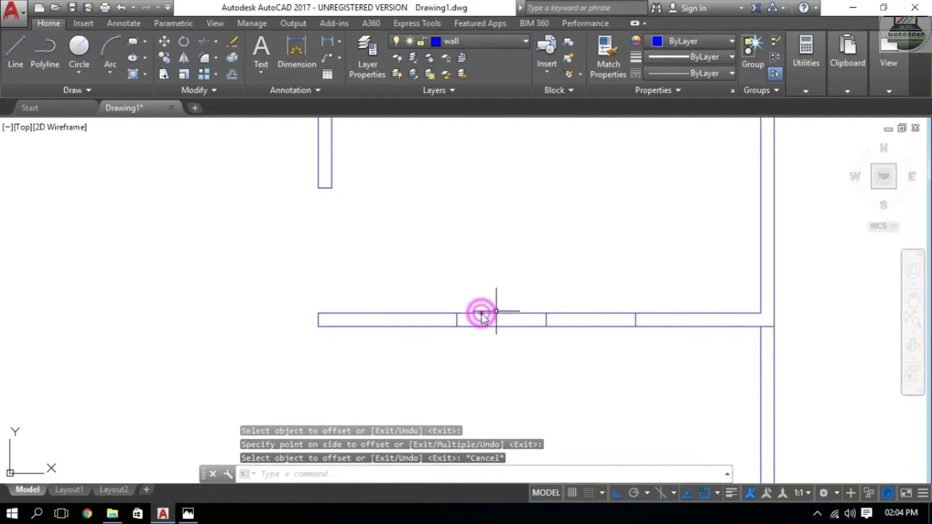
text(tr)
key(Return)
key(Return)
click(566, 277)
click(525, 332)
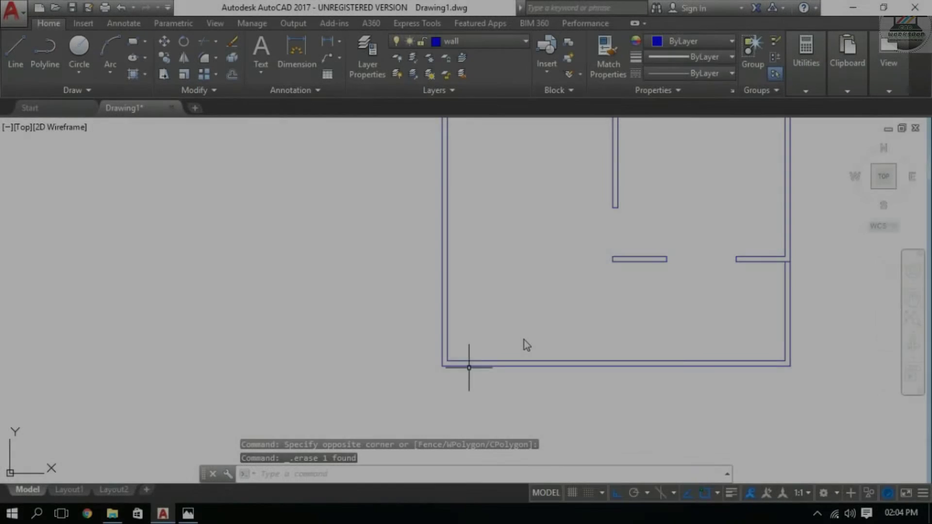
Zoom into the right room's lower-left corner and start a line at the inner wall corner.
scroll(469, 367, up, 3)
key(Escape)
key(Escape)
scroll(483, 333, up, 2)
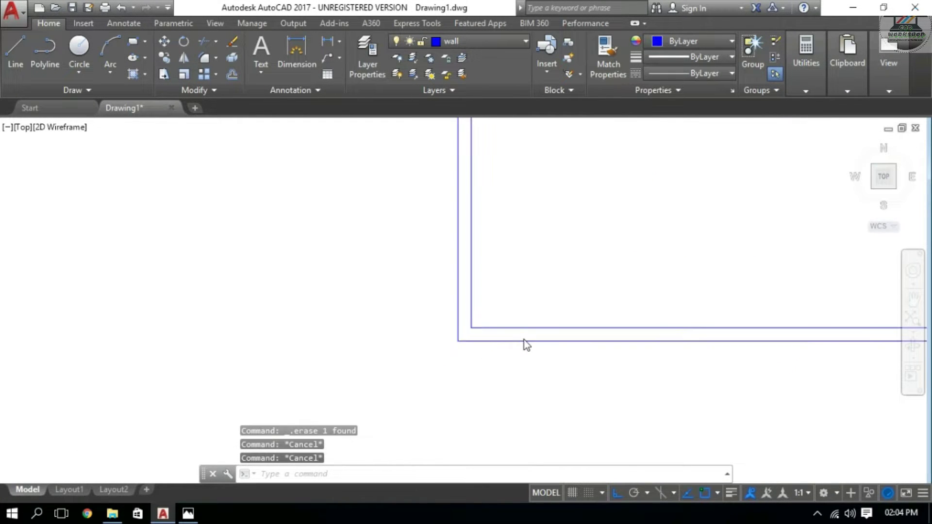
scroll(524, 340, up, 1)
text(l)
key(Return)
click(464, 344)
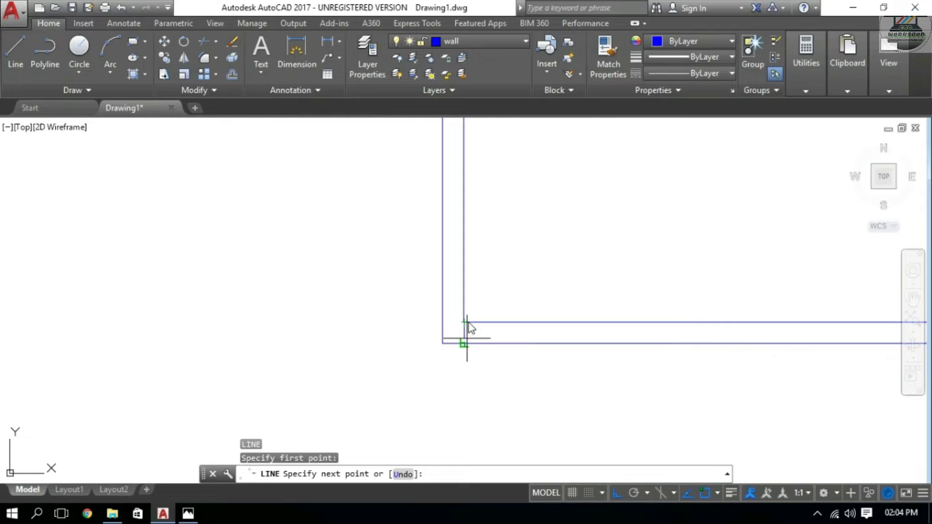
key(Escape)
key(Escape)
Offset the wall line 12 toward the right.
text(o)
key(Return)
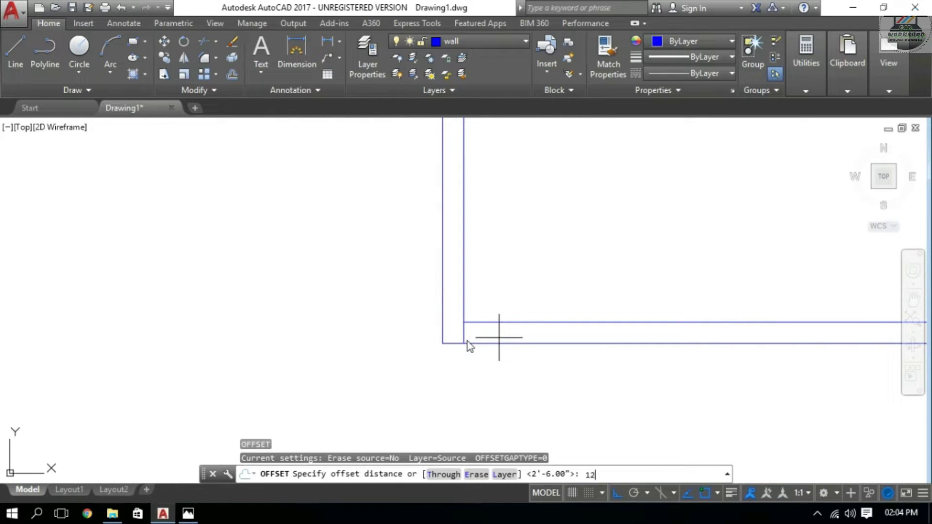
key(Return)
click(466, 330)
click(617, 333)
key(Escape)
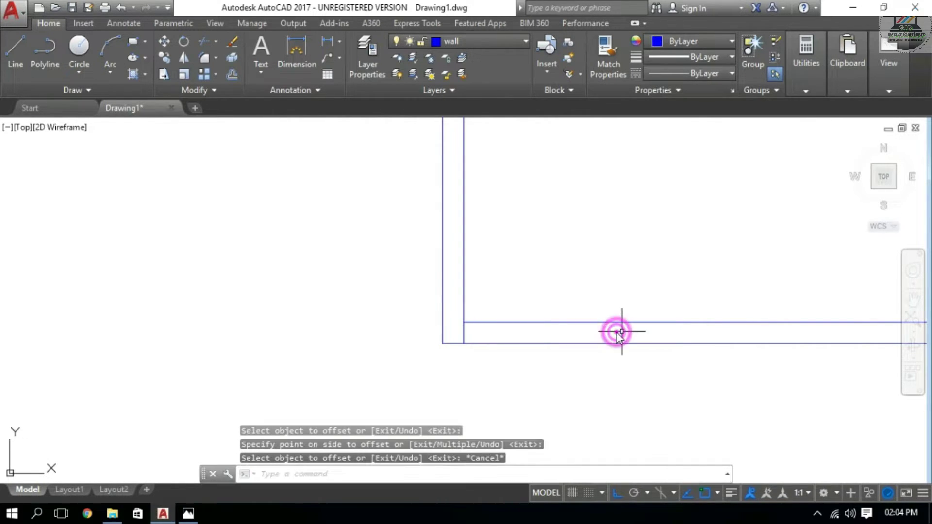
Trim the wall lines around the corner with a crossing window.
scroll(617, 333, down, 4)
text(tr)
key(Return)
key(Return)
drag(657, 307, 618, 357)
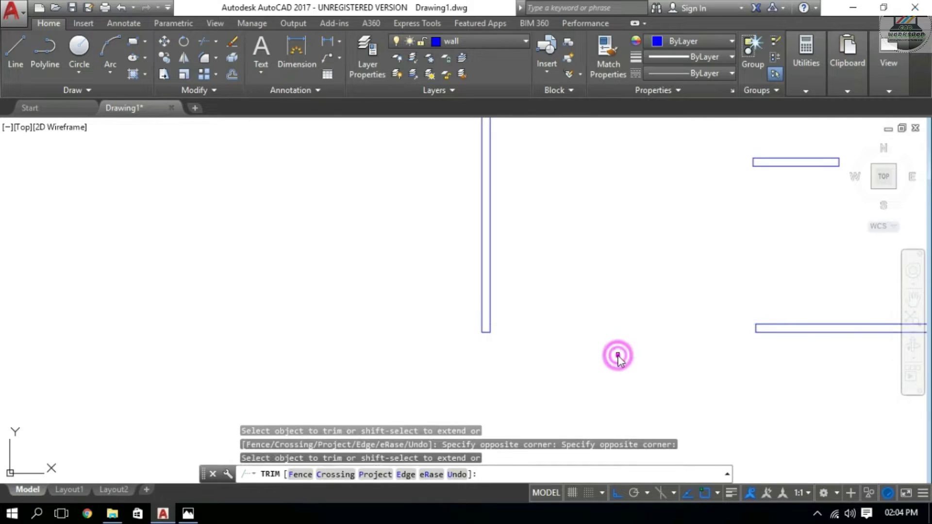
scroll(618, 357, down, 2)
key(Escape)
key(Escape)
key(Escape)
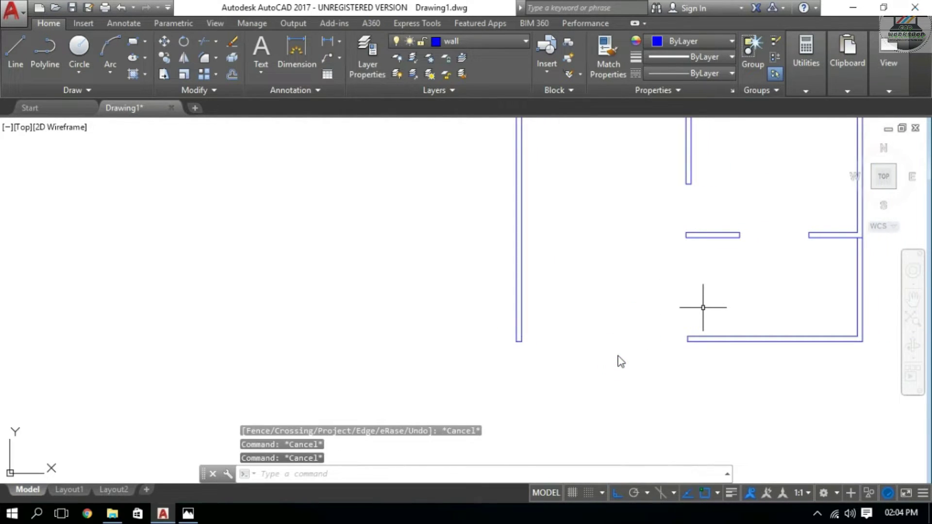
Stretch the bottom wall's left end 1' to the left.
text(s)
key(Return)
drag(715, 315, 680, 350)
key(Return)
click(695, 302)
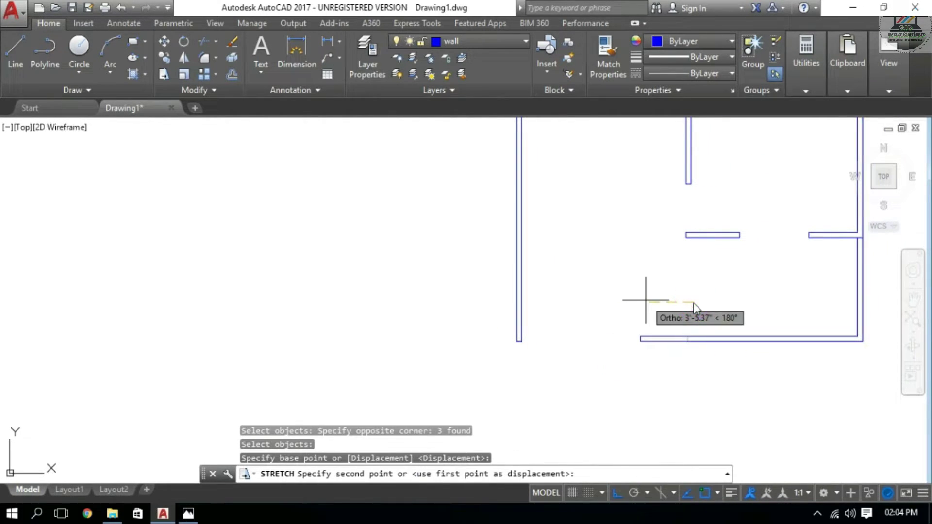
key(Return)
middle_drag(725, 297, 689, 346)
key(Escape)
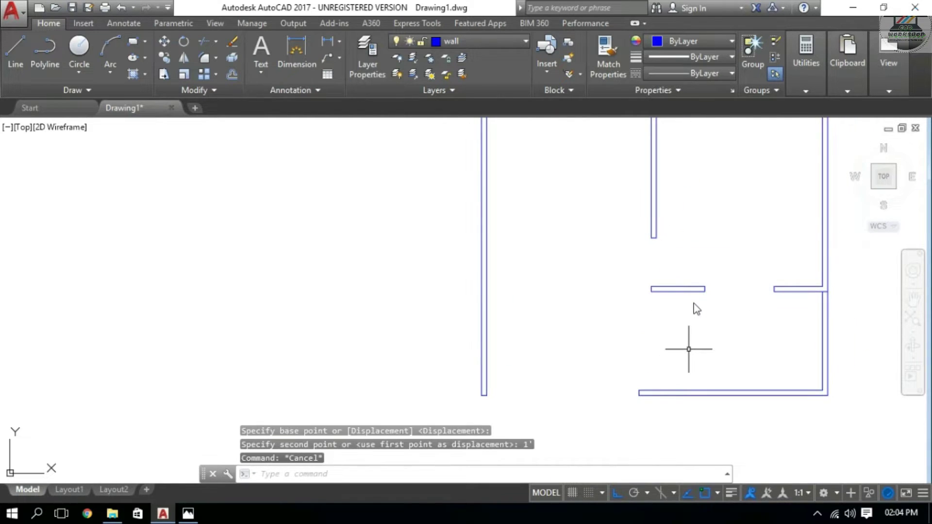
key(Escape)
Delete the stray wall line.
scroll(697, 309, down, 2)
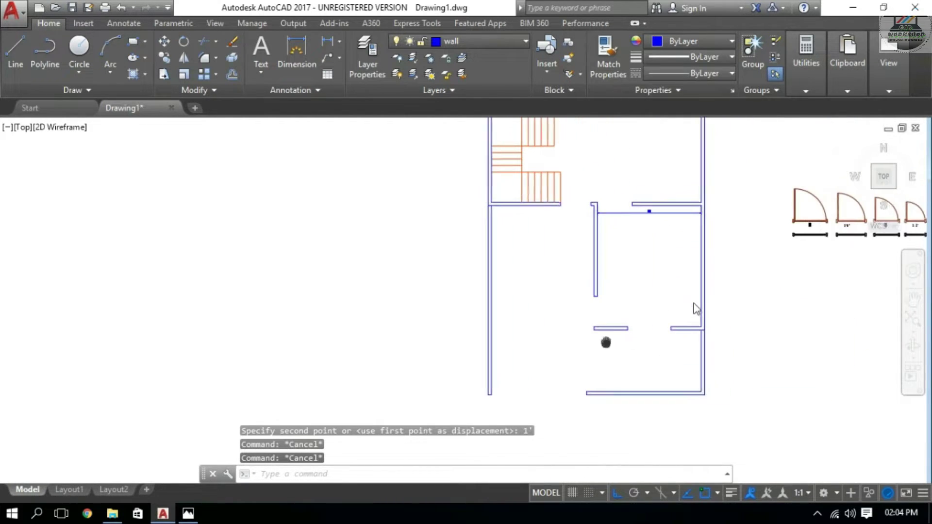
scroll(636, 171, up, 4)
click(610, 225)
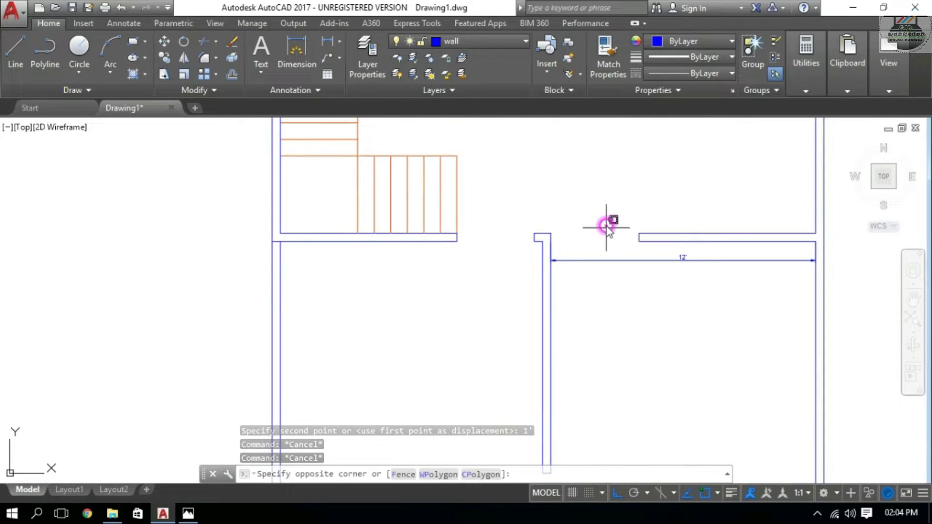
click(589, 293)
key(Delete)
Window-select the 3' door block for copying.
scroll(589, 293, down, 4)
scroll(688, 272, down, 2)
scroll(591, 297, up, 4)
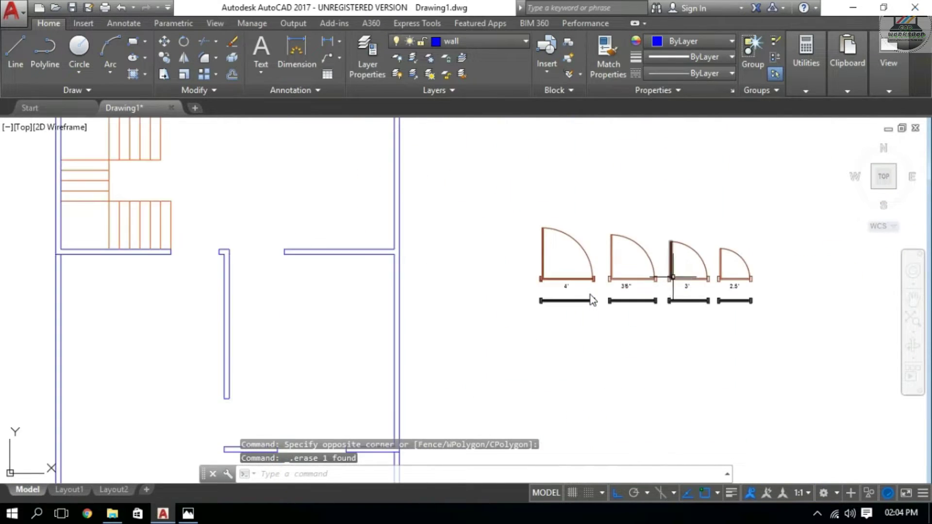
click(650, 212)
click(729, 286)
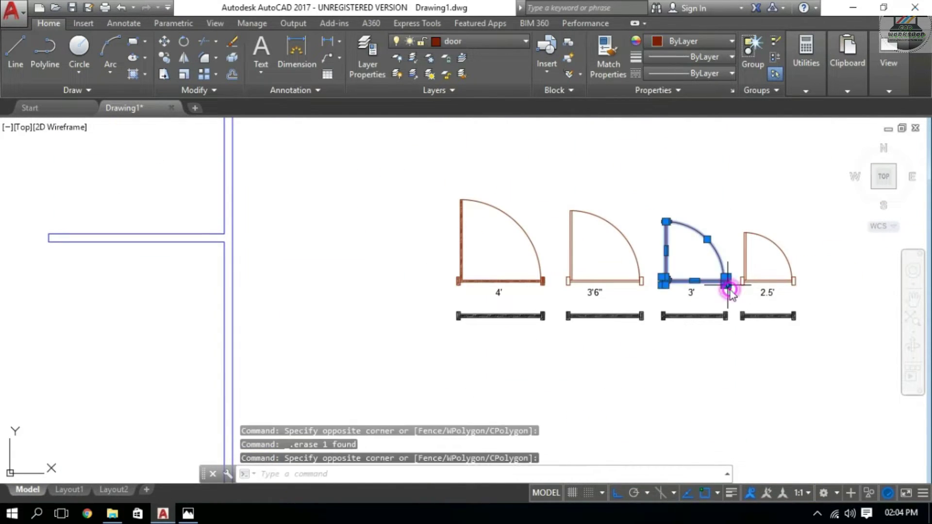
scroll(730, 290, up, 2)
scroll(693, 289, up, 2)
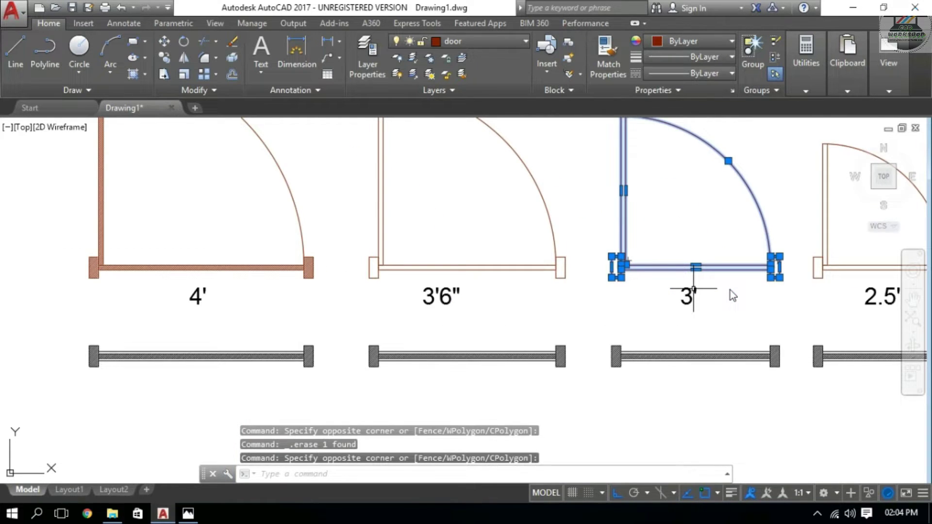
text(co)
key(Return)
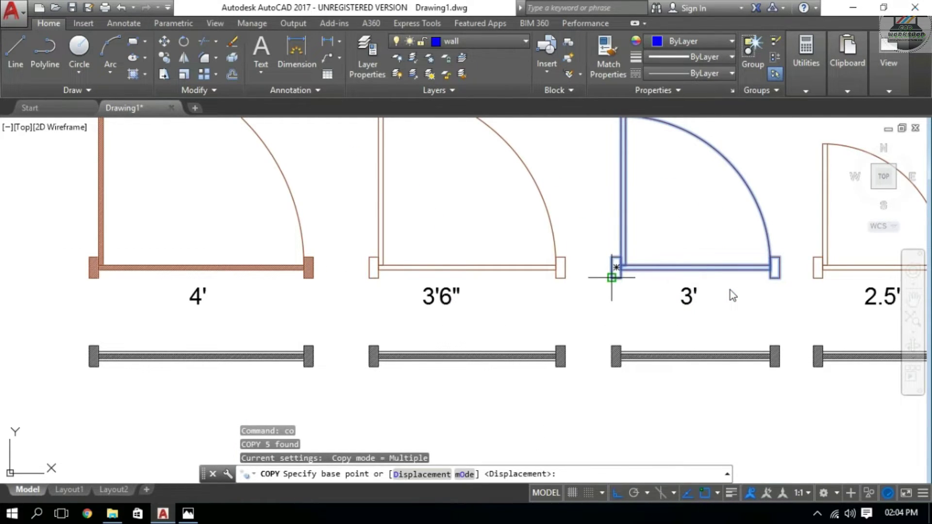
Place a copy of the 3' door beside the staircase and select all its parts.
click(614, 267)
scroll(614, 267, down, 5)
middle_drag(316, 272, 752, 272)
scroll(516, 264, up, 4)
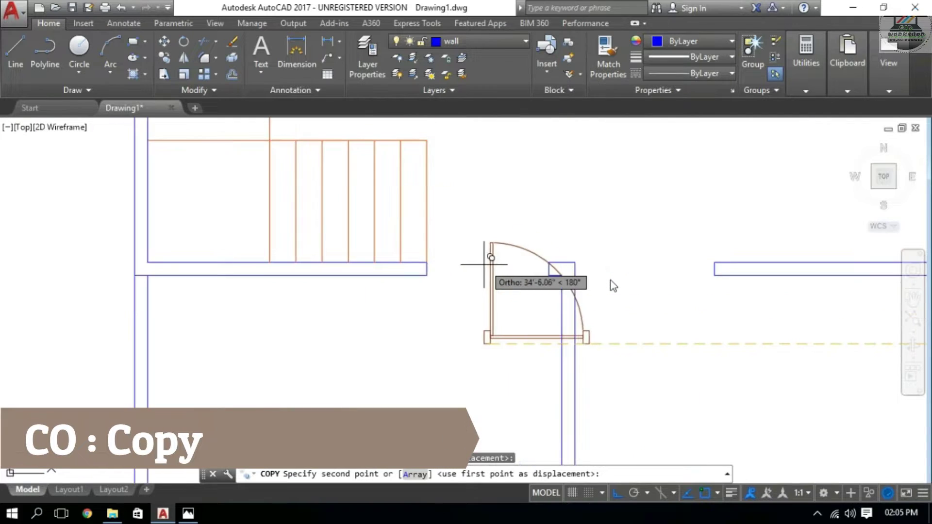
click(451, 250)
key(Escape)
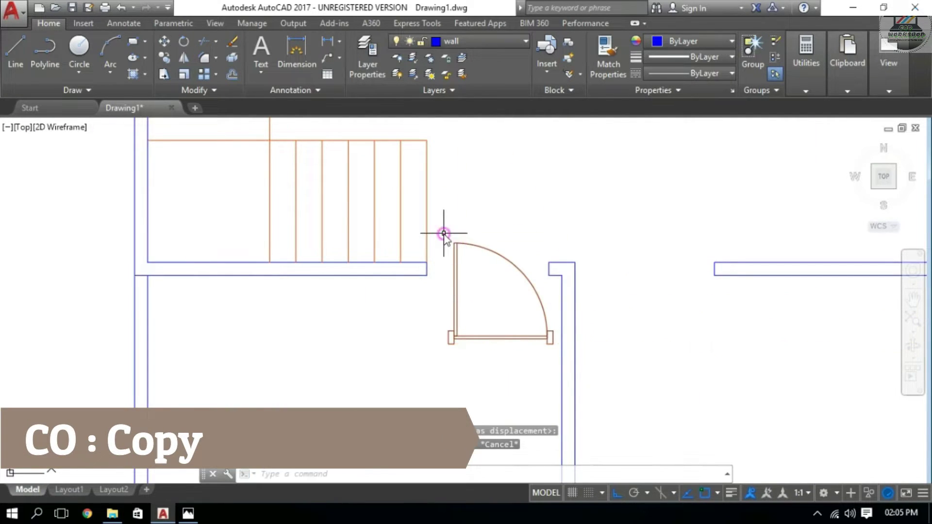
click(443, 234)
click(541, 350)
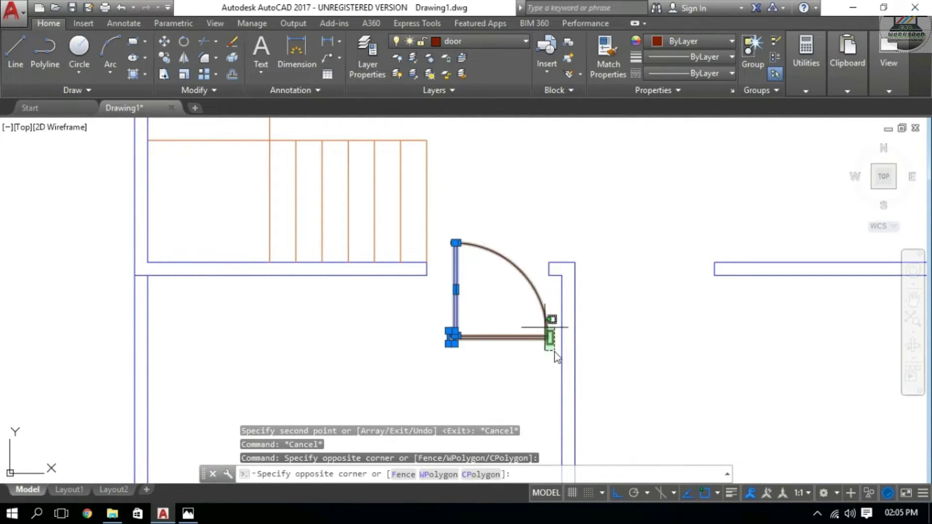
click(534, 305)
Flip the copied door with MIRROR, erasing the original.
text(i)
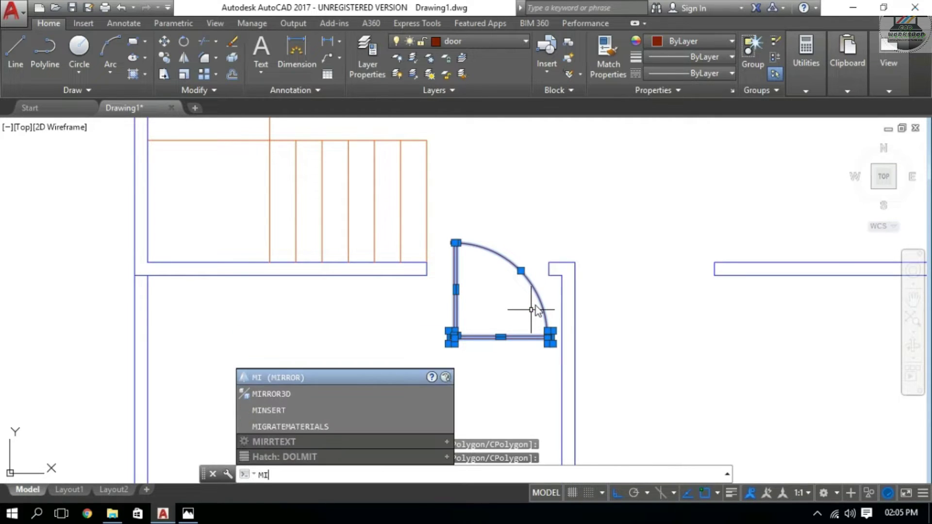
key(Return)
click(456, 289)
click(610, 301)
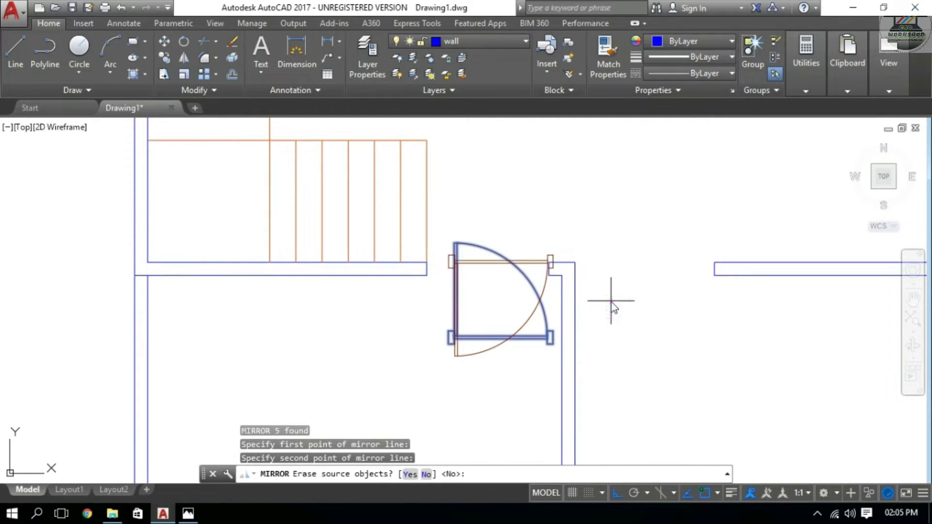
click(413, 474)
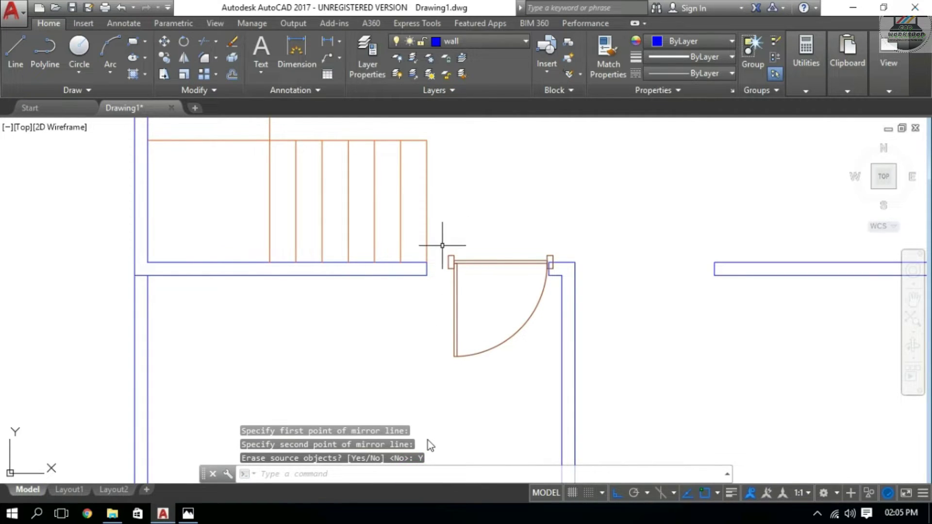
Reselect the flipped door's leaf, arc and jambs with selection windows.
click(539, 255)
click(446, 321)
click(511, 329)
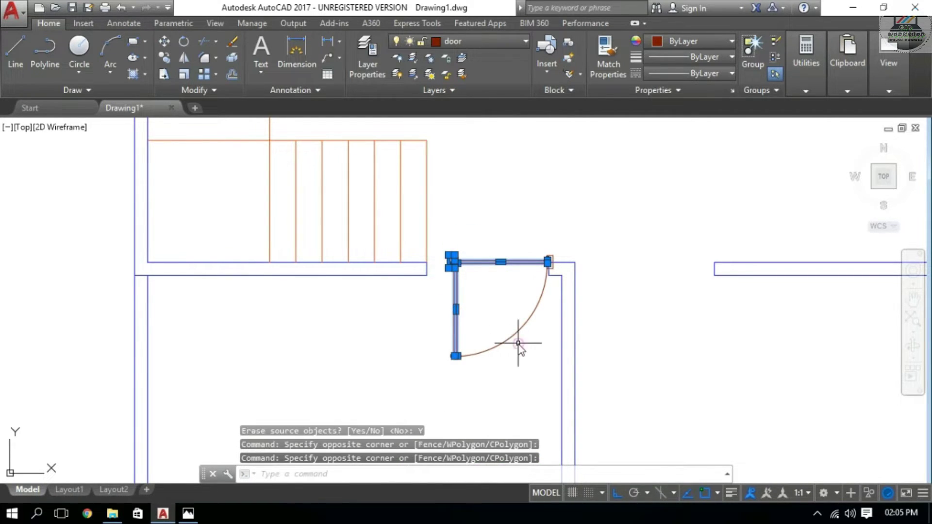
click(531, 364)
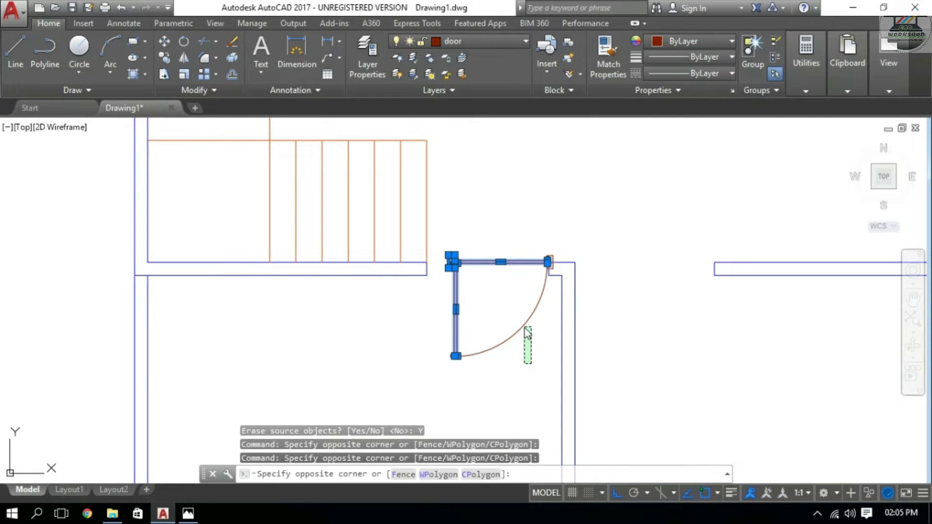
click(525, 328)
click(527, 350)
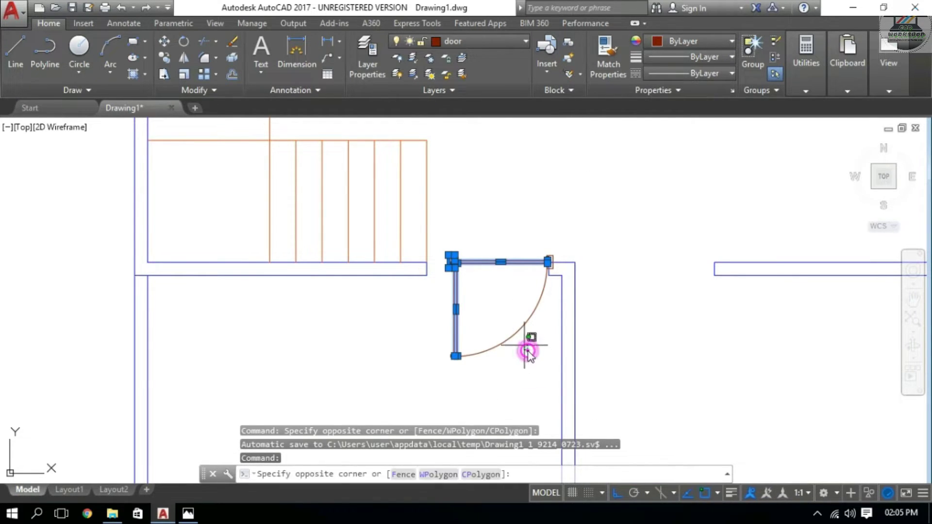
click(510, 322)
scroll(554, 263, up, 5)
click(593, 250)
click(550, 275)
scroll(550, 275, down, 3)
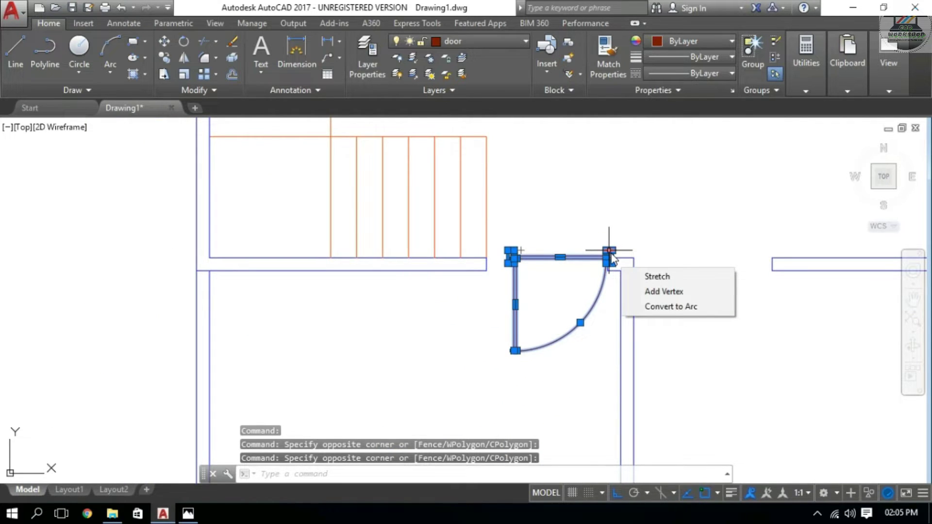
click(553, 238)
click(555, 329)
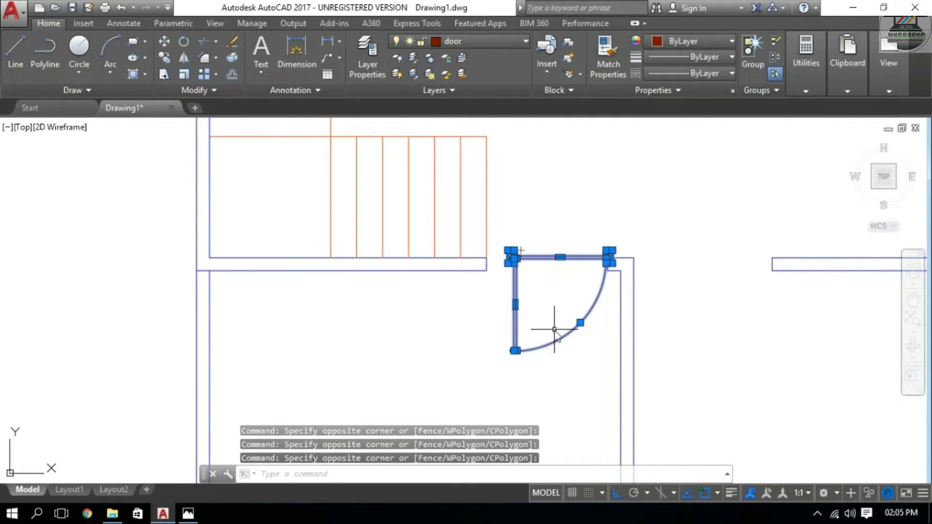
Mirror the door about a vertical line, erasing the original.
text(mi)
key(Return)
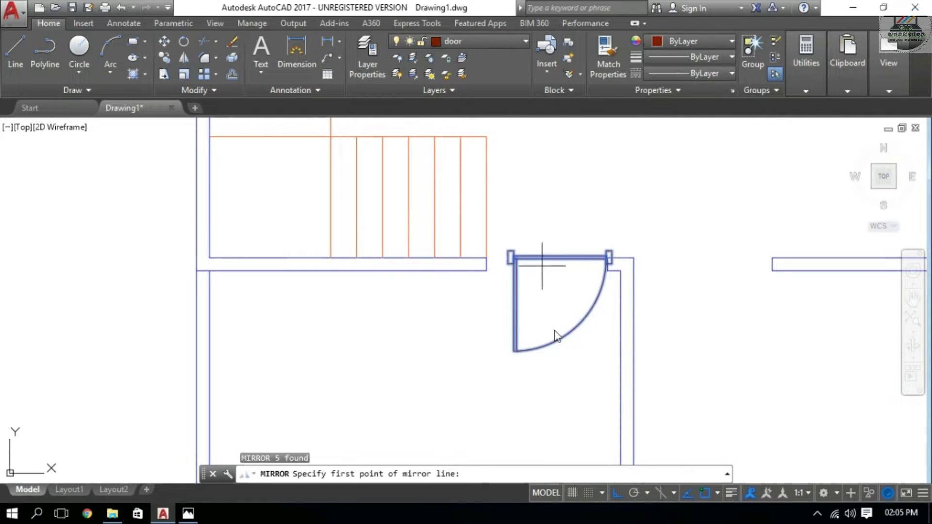
click(544, 258)
click(546, 374)
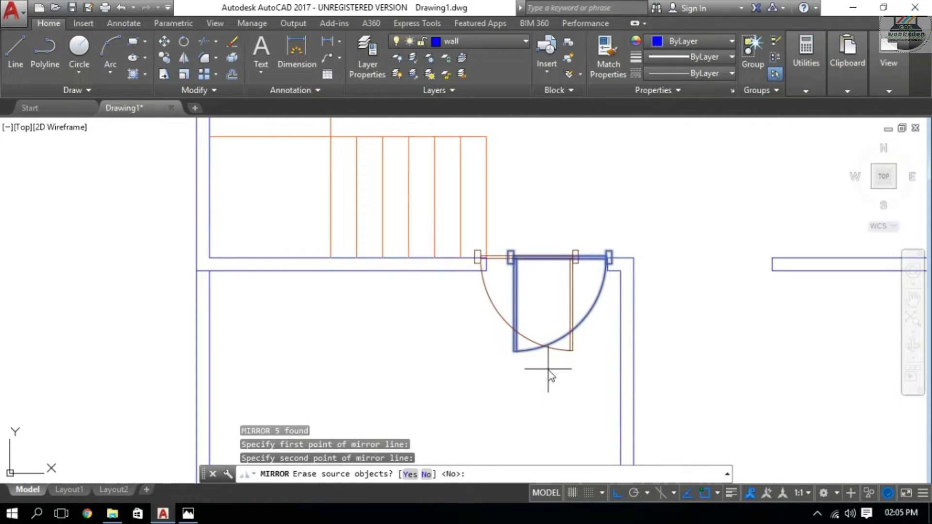
click(410, 474)
Move the mirrored door from its jamb corner into the wall opening.
click(594, 232)
scroll(556, 285, up, 5)
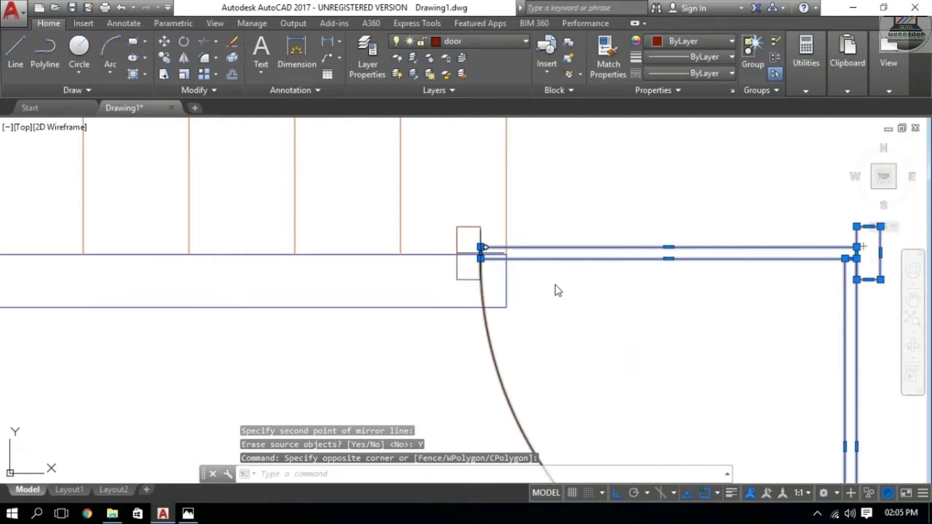
click(492, 208)
click(454, 222)
scroll(550, 312, down, 4)
click(549, 312)
click(514, 369)
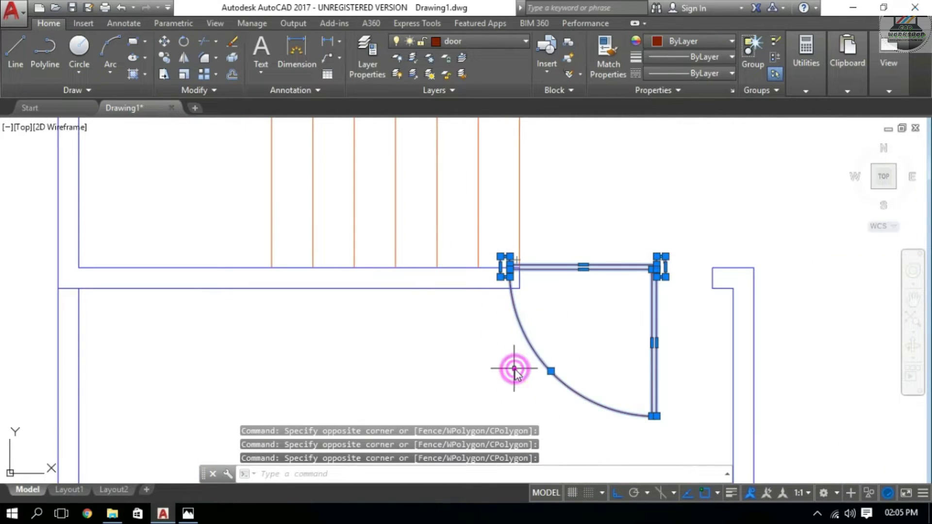
text(m)
key(Return)
scroll(656, 262, up, 4)
click(669, 256)
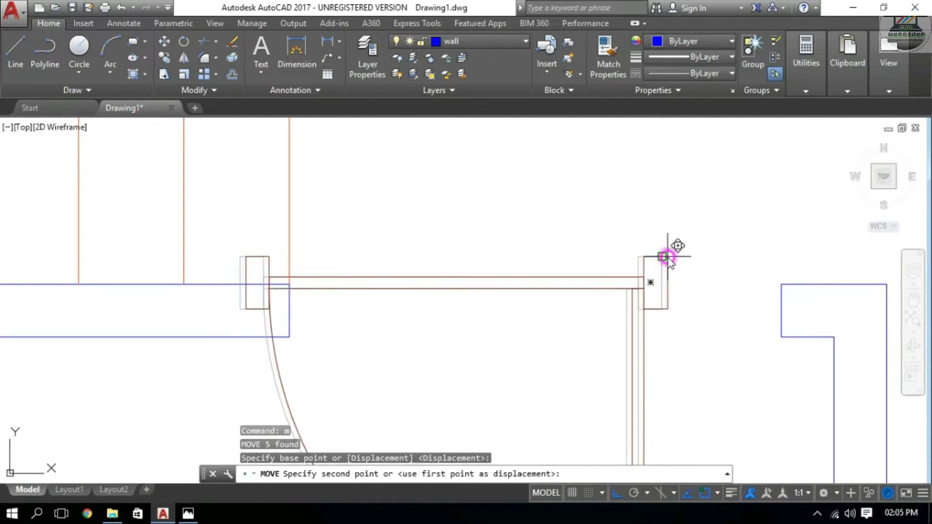
click(781, 280)
Pan the plan and reselect the door's arc, leaf and right-hand jamb.
scroll(769, 291, down, 4)
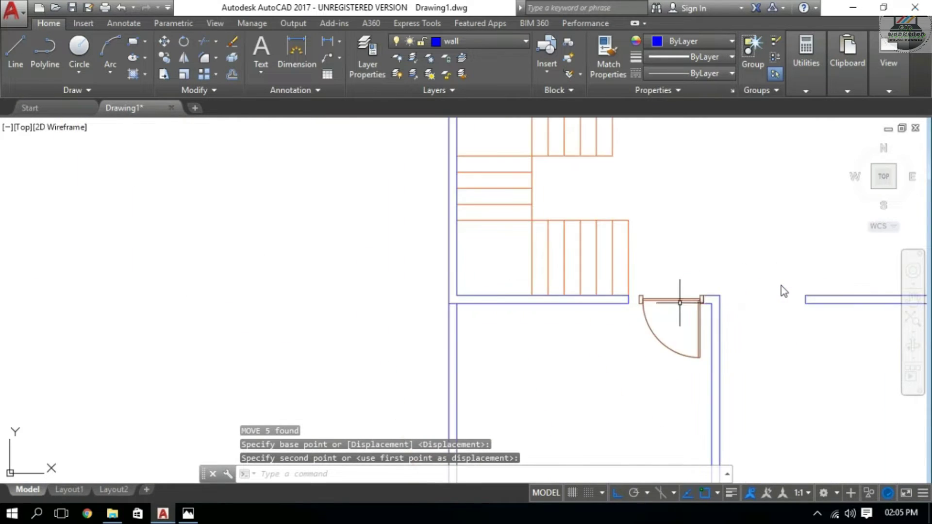
scroll(741, 333, down, 2)
middle_drag(741, 333, 408, 279)
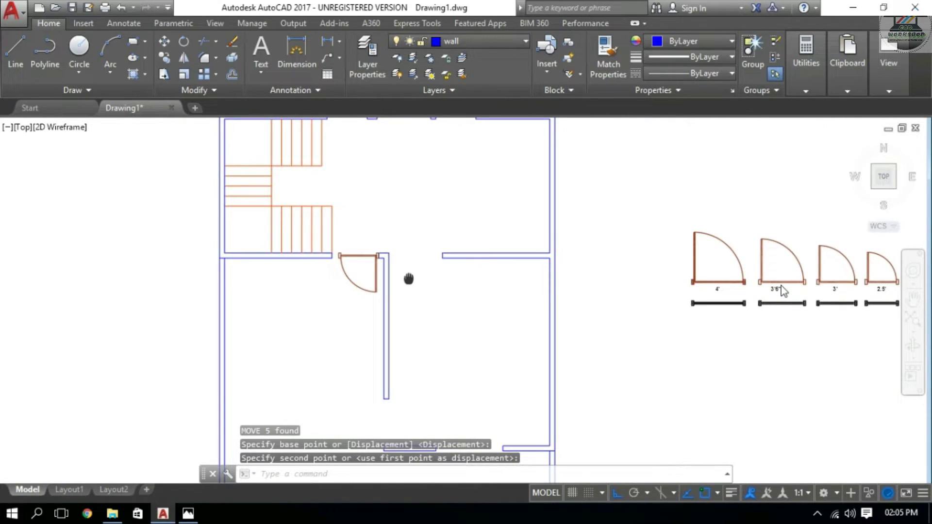
scroll(345, 265, up, 2)
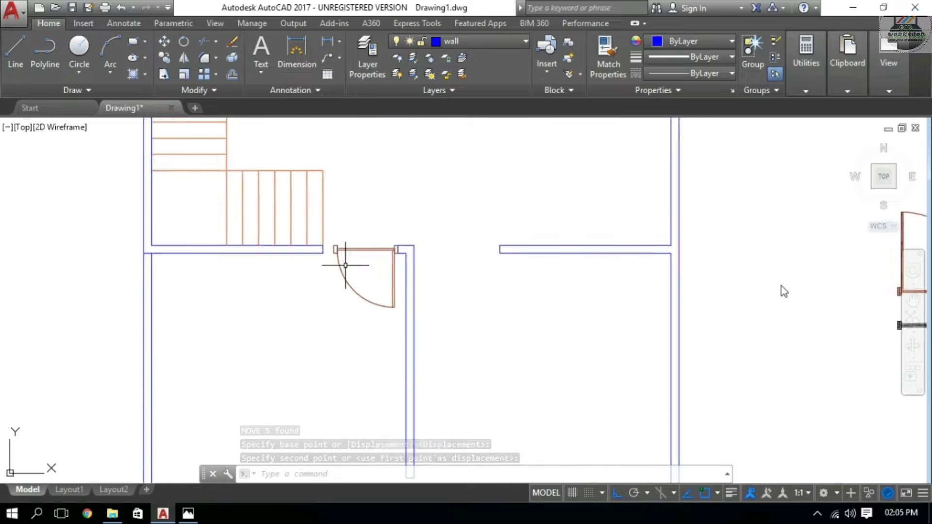
scroll(345, 265, up, 3)
click(309, 201)
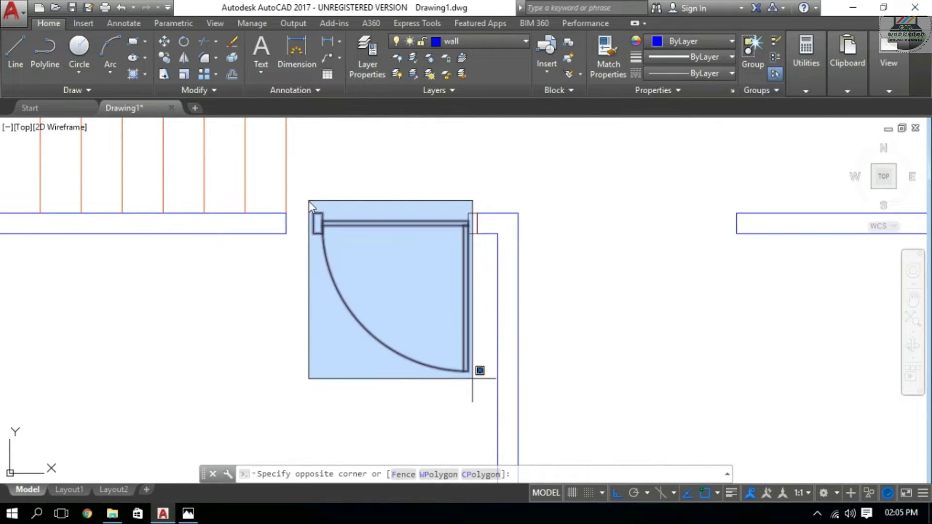
click(472, 379)
scroll(474, 258, up, 3)
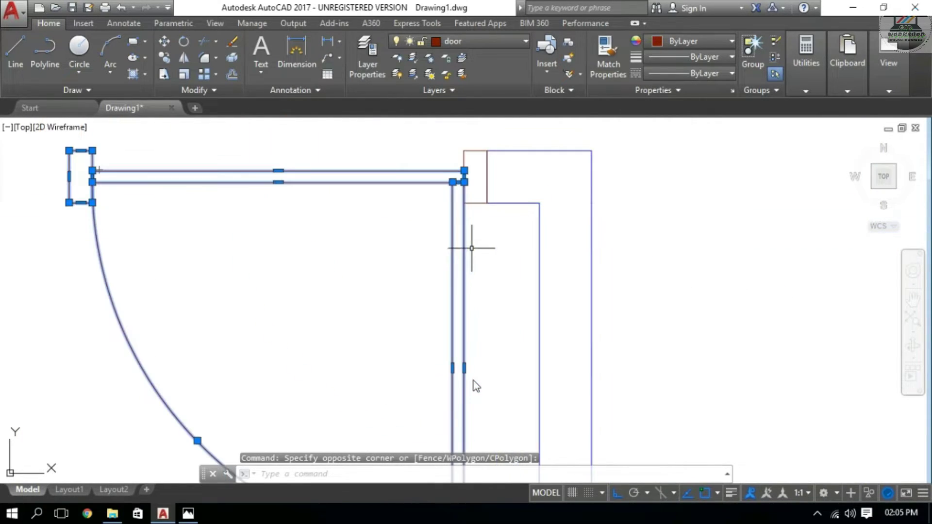
click(484, 245)
click(437, 141)
scroll(435, 142, down, 2)
Mirror the door about a horizontal line, answering Yes to erase the original.
text(m)
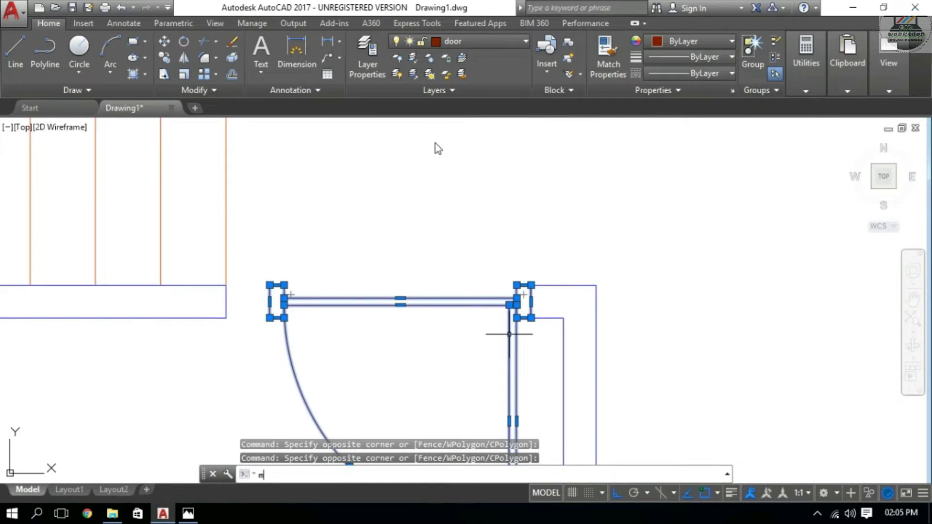
text(i)
key(Return)
scroll(516, 391, down, 5)
click(538, 299)
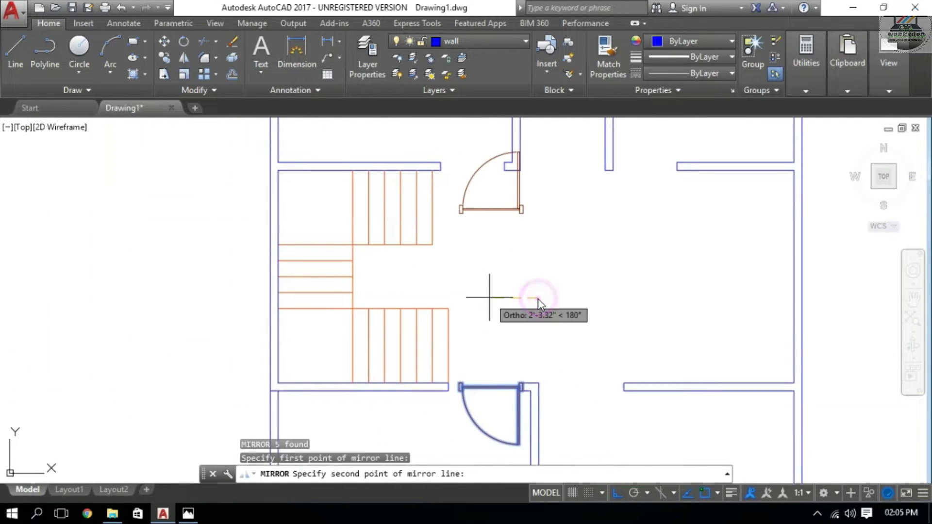
click(490, 297)
click(415, 478)
scroll(485, 271, up, 3)
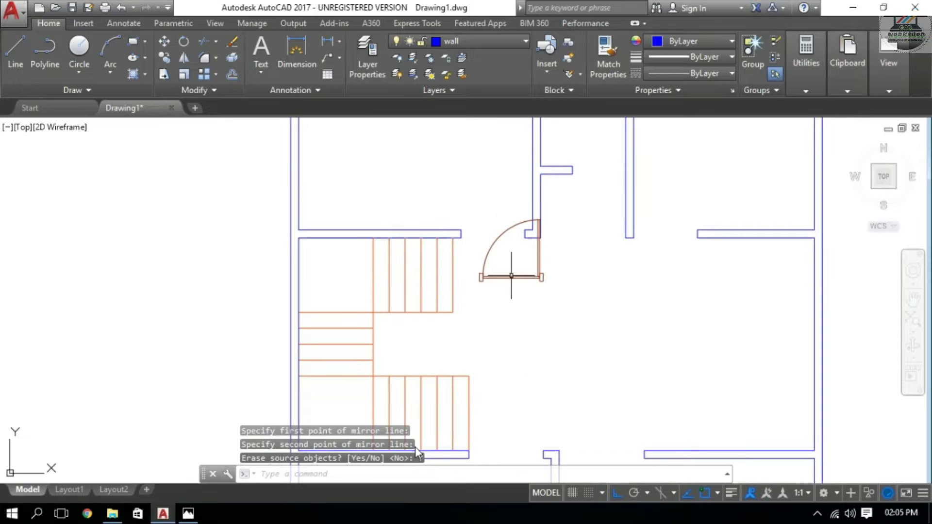
scroll(496, 236, up, 3)
text(y)
key(Return)
Move the flipped door into the opening above the staircase.
mouse_move(631, 275)
mouse_down()
mouse_move(569, 352)
mouse_move(429, 262)
mouse_up()
key(Return)
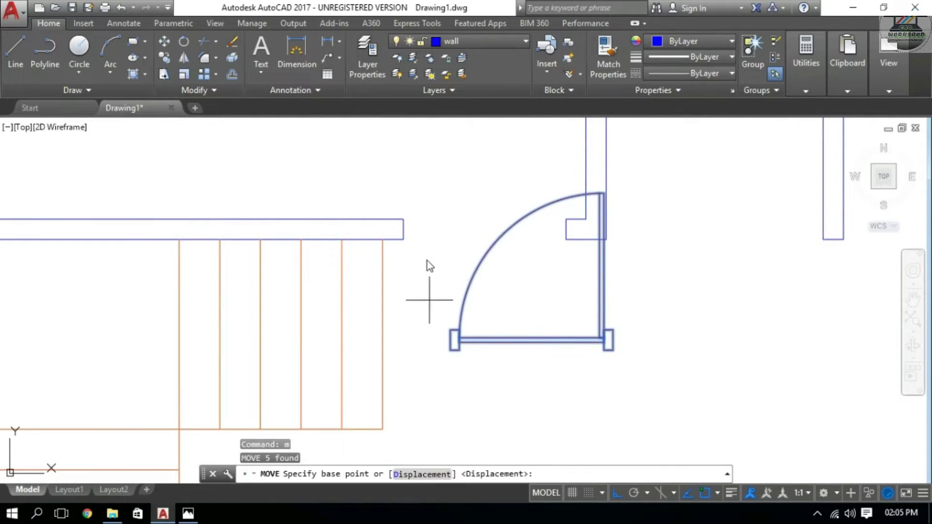
scroll(428, 262, up, 3)
click(468, 359)
click(391, 198)
scroll(441, 246, down, 3)
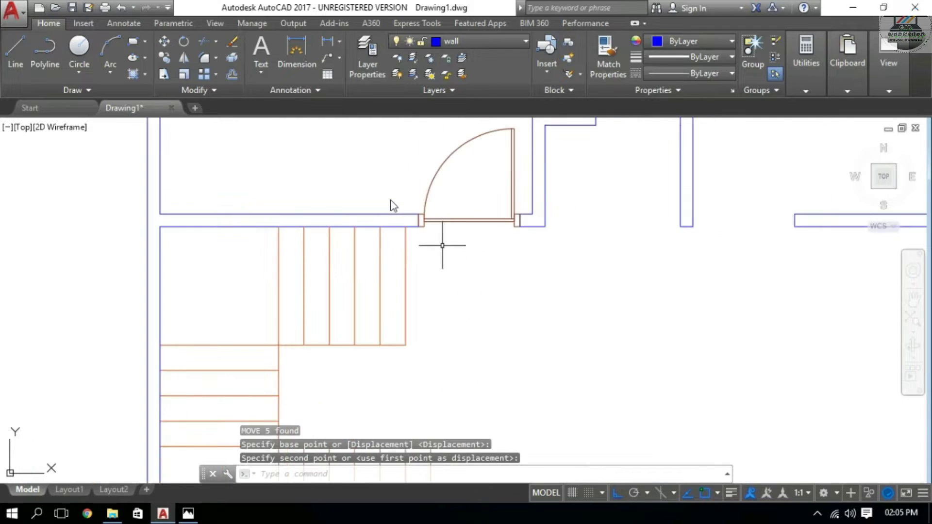
scroll(466, 228, down, 3)
scroll(441, 214, up, 2)
scroll(486, 204, up, 2)
key(Escape)
key(Escape)
scroll(518, 198, up, 4)
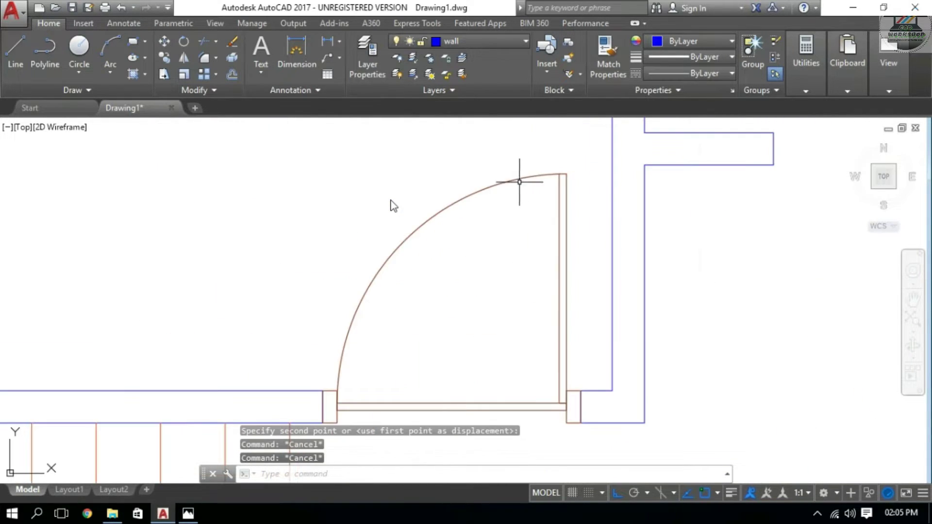
Mirror the upper door about a vertical line, keeping the original.
middle_drag(443, 358, 484, 329)
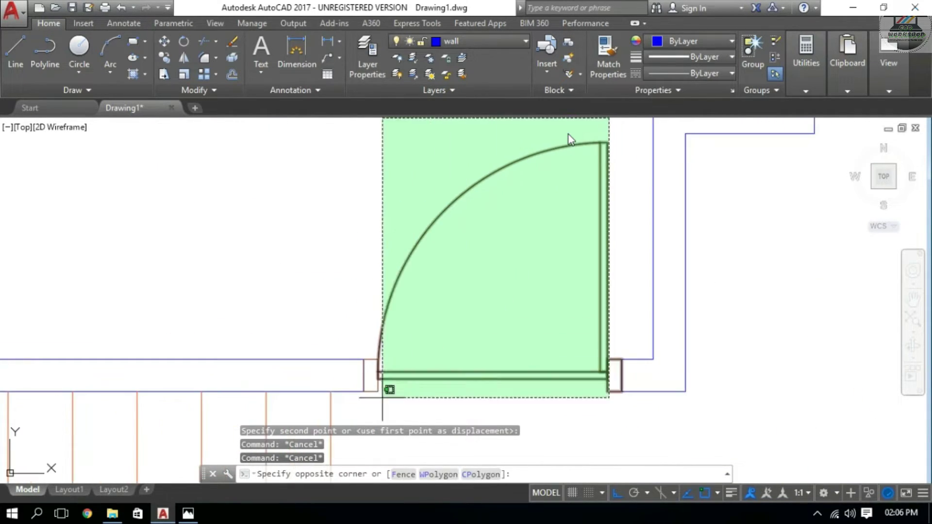
click(381, 390)
text(mi)
key(Return)
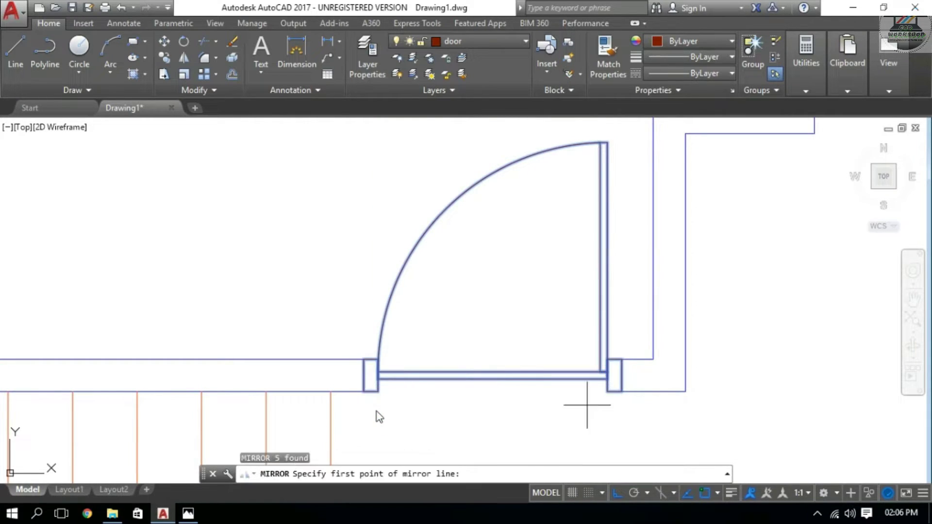
scroll(589, 410, down, 3)
mouse_move(732, 401)
middle_down()
mouse_move(581, 360)
mouse_move(604, 377)
middle_up()
click(607, 376)
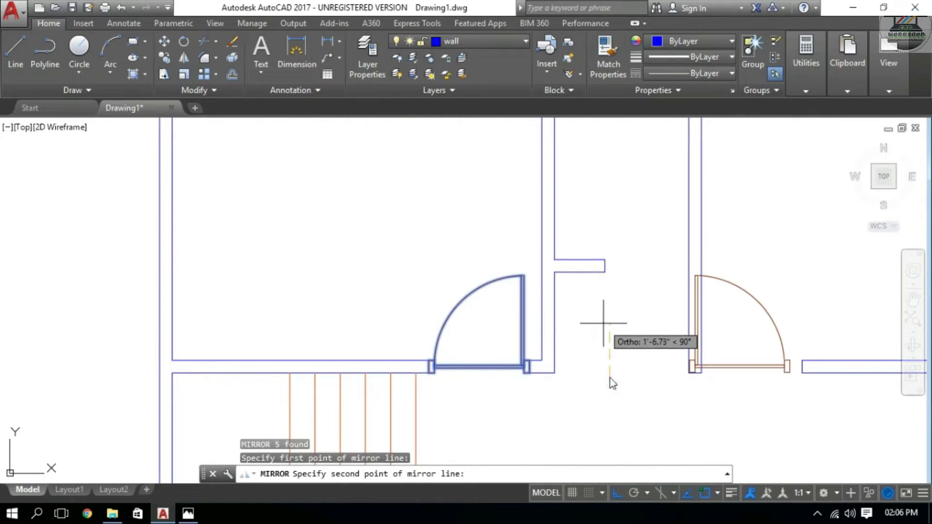
click(603, 324)
click(431, 477)
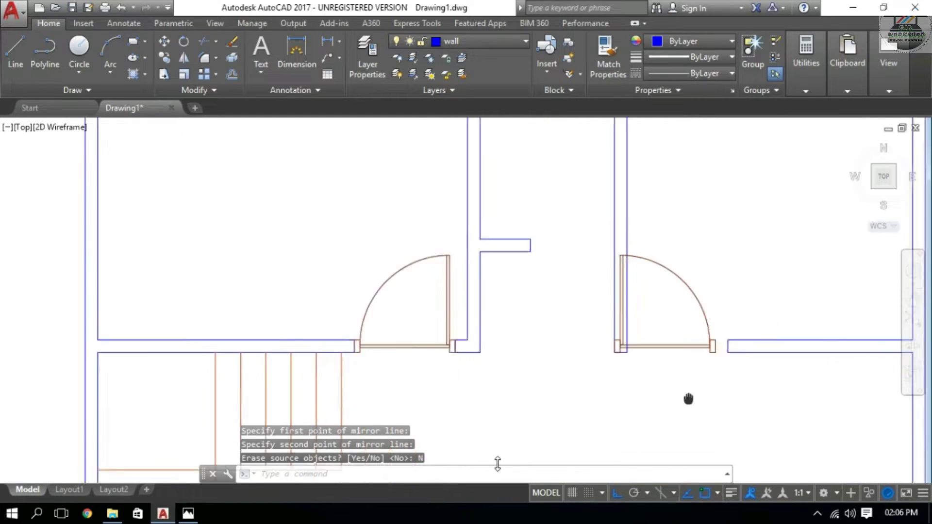
Select the right-hand door, its panel and hinge jamb, then cancel a started move.
scroll(687, 396, up, 3)
click(672, 218)
click(571, 395)
scroll(516, 253, up, 4)
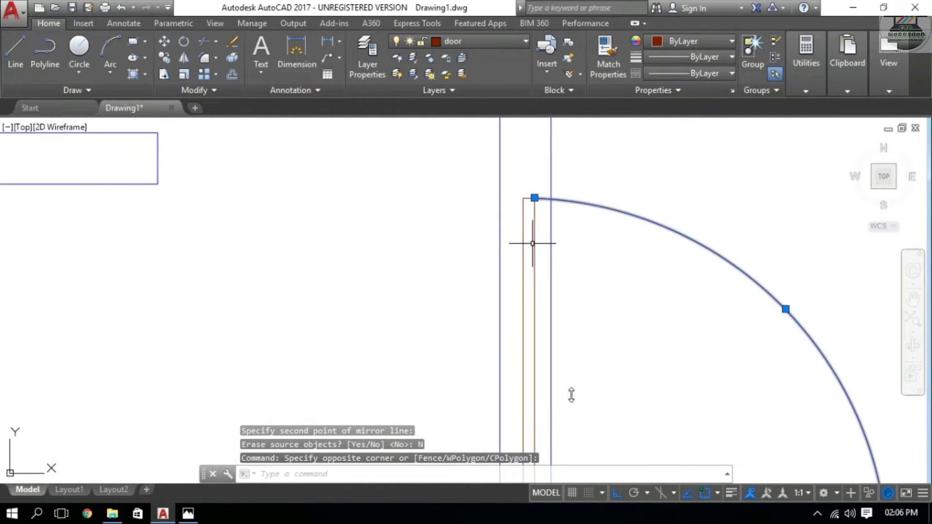
click(537, 239)
scroll(537, 289, down, 3)
click(537, 327)
middle_drag(530, 441, 579, 343)
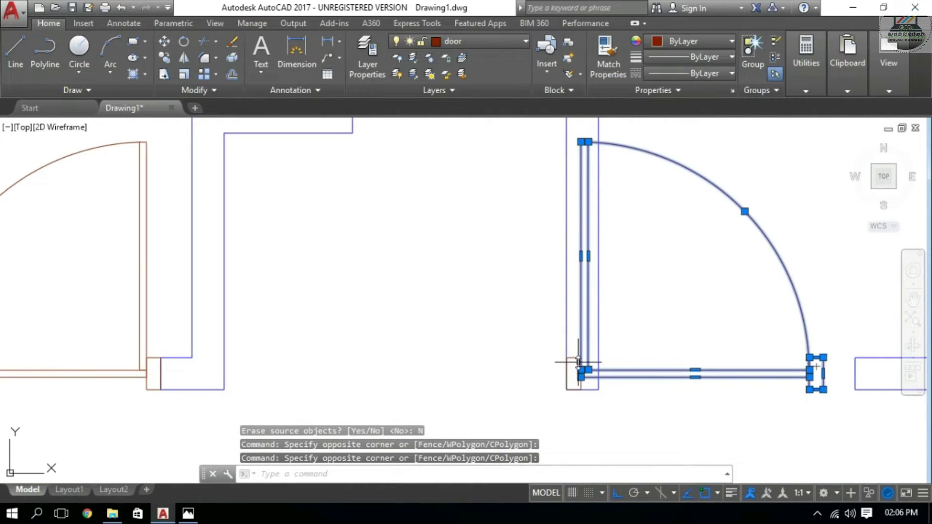
click(573, 353)
text(m)
key(Return)
scroll(570, 401, up, 2)
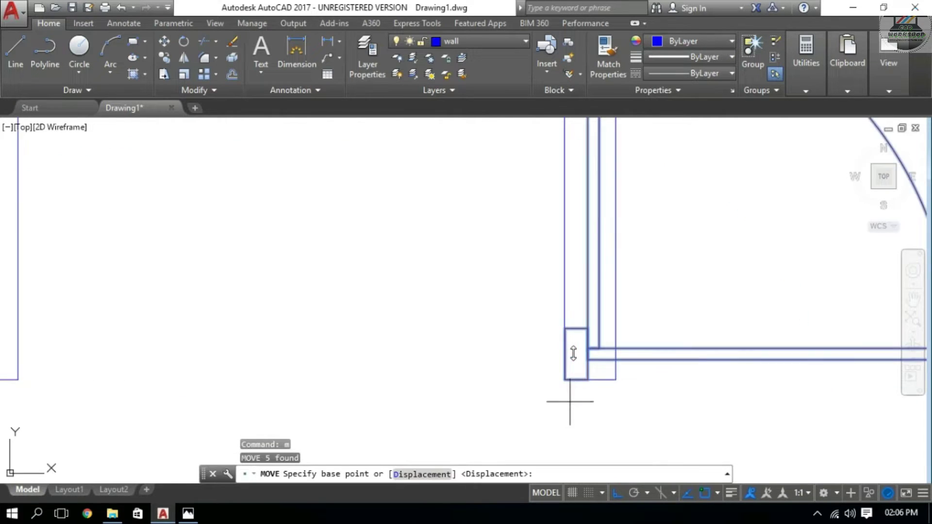
click(565, 381)
key(Escape)
key(Escape)
scroll(614, 381, down, 4)
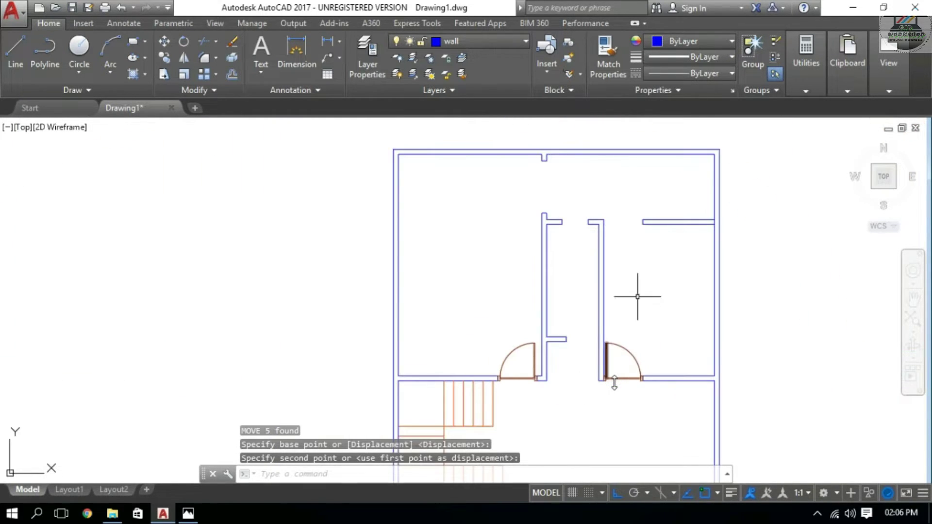
Mirror the right-hand door about a horizontal line, keeping the original.
text(mi)
key(Return)
scroll(642, 364, up, 4)
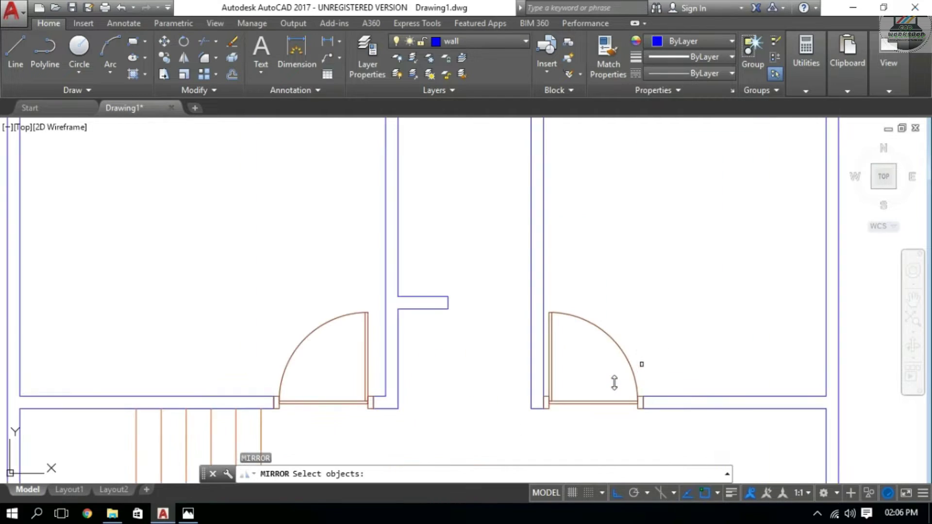
click(638, 261)
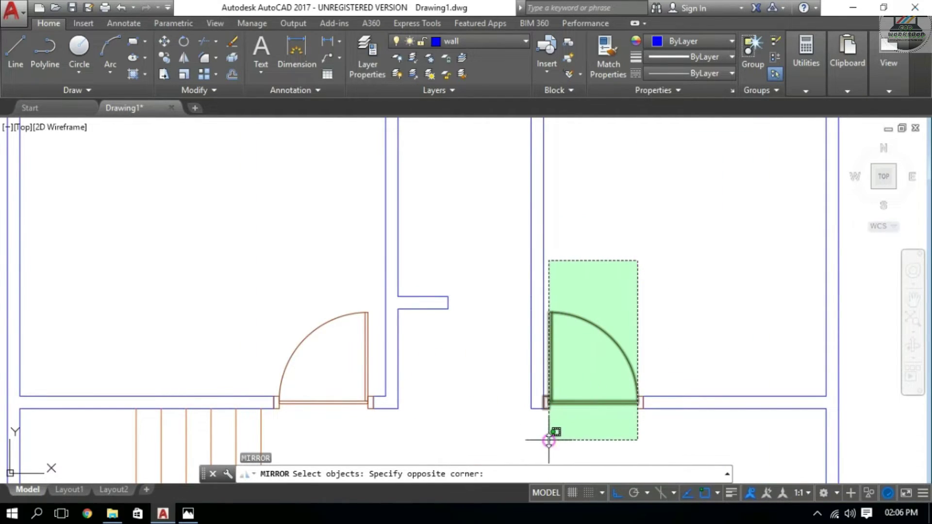
click(549, 437)
key(Return)
scroll(619, 315, down, 3)
scroll(620, 339, up, 3)
scroll(620, 343, up, 2)
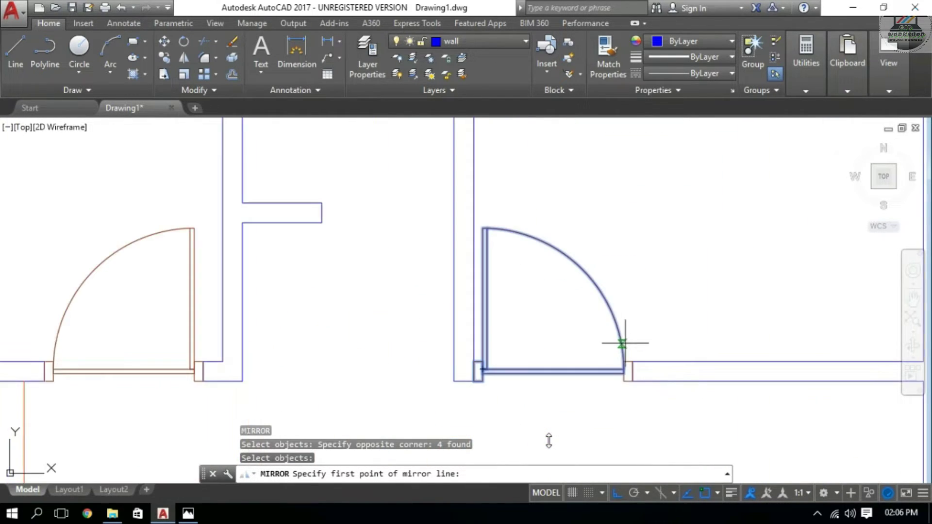
scroll(558, 261, down, 1)
middle_drag(505, 190, 508, 295)
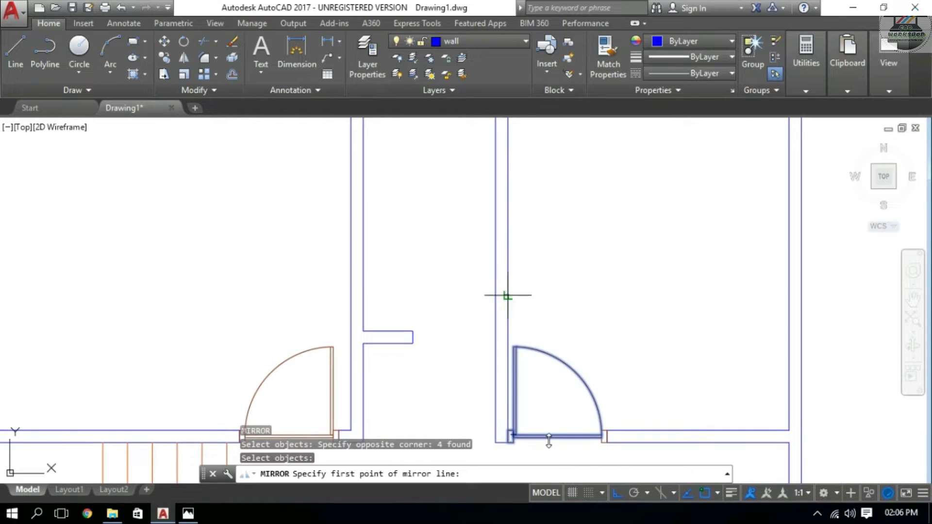
click(508, 230)
click(583, 244)
scroll(581, 272, down, 2)
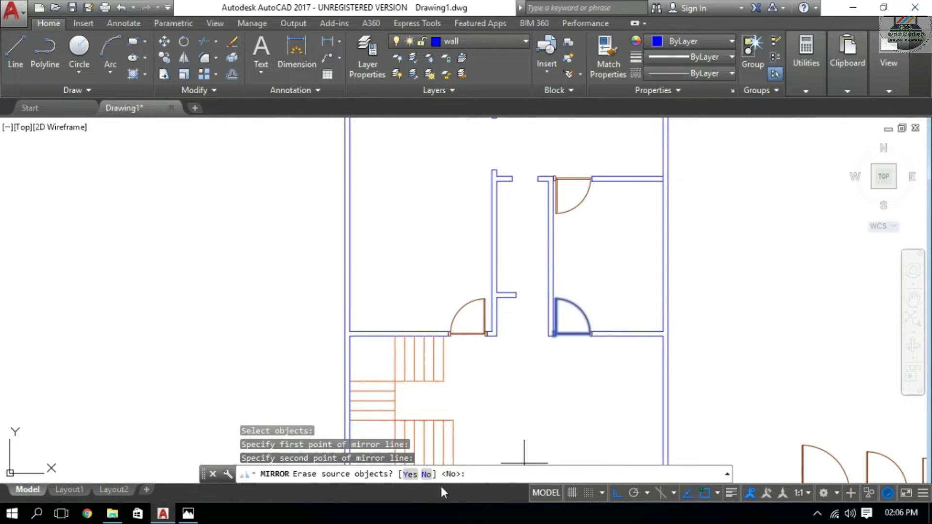
click(420, 476)
Copy the small wall jamb to the door opening's far end.
scroll(558, 204, up, 2)
scroll(535, 146, up, 3)
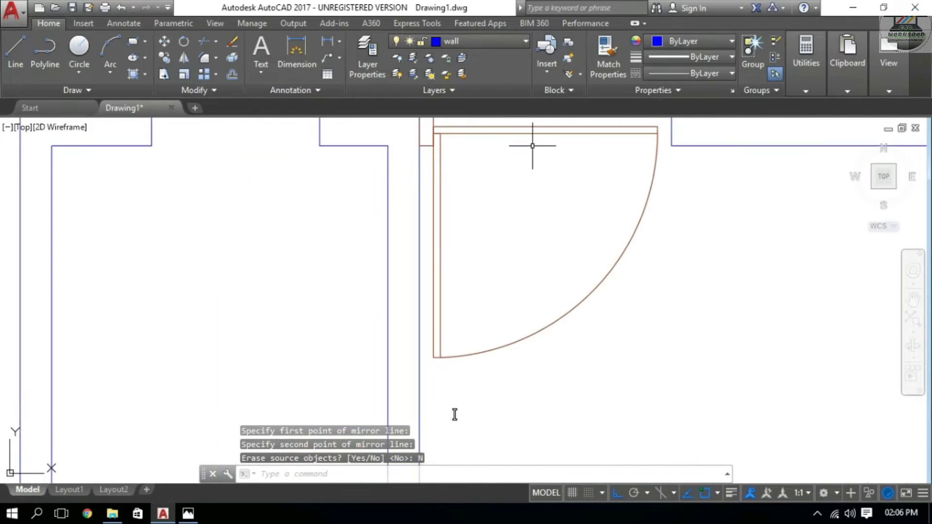
scroll(428, 194, down, 1)
click(410, 194)
click(168, 52)
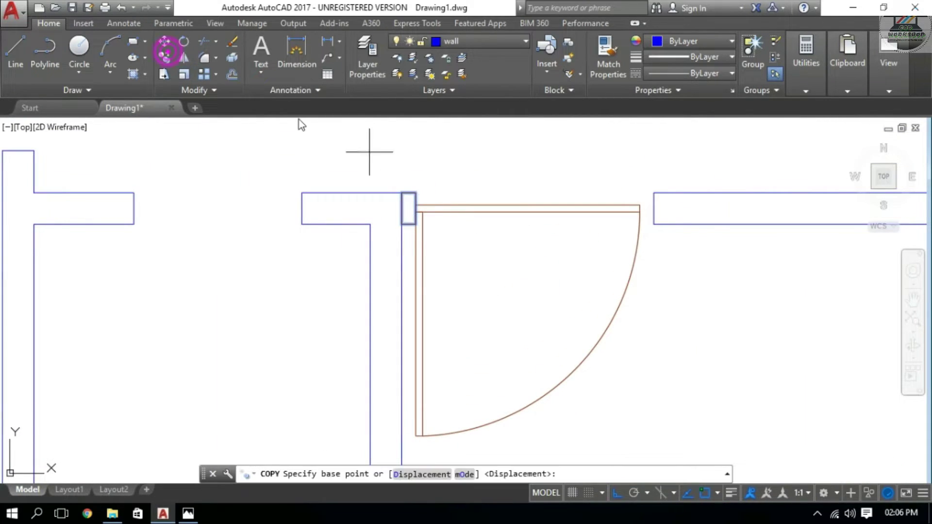
click(402, 208)
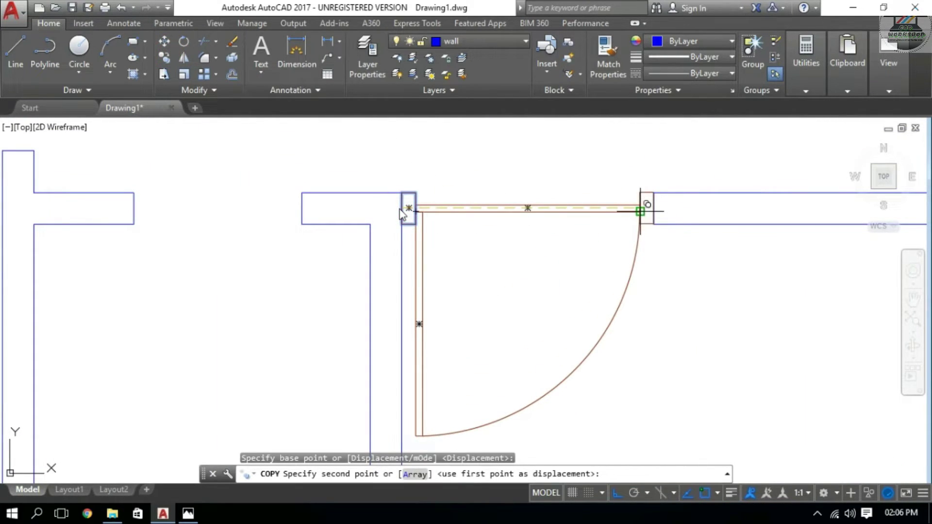
scroll(640, 211, up, 5)
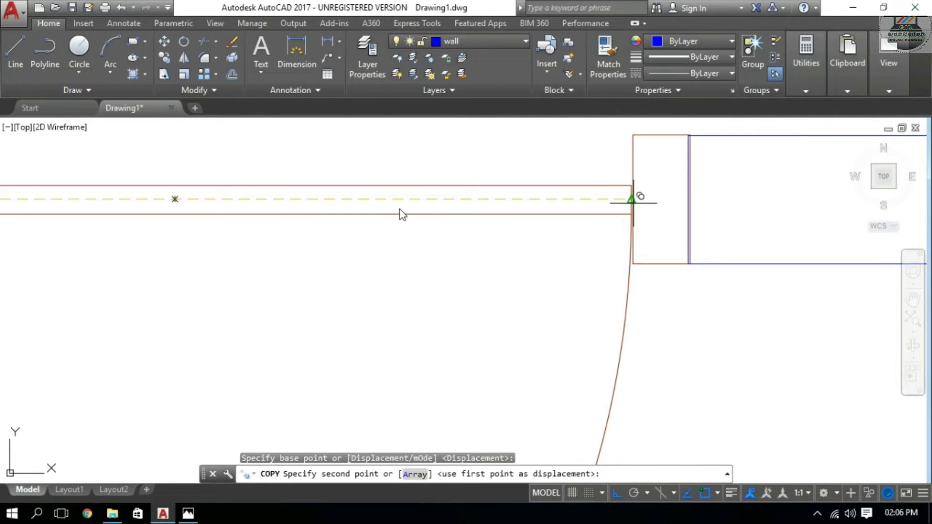
click(631, 200)
key(Escape)
scroll(665, 226, down, 4)
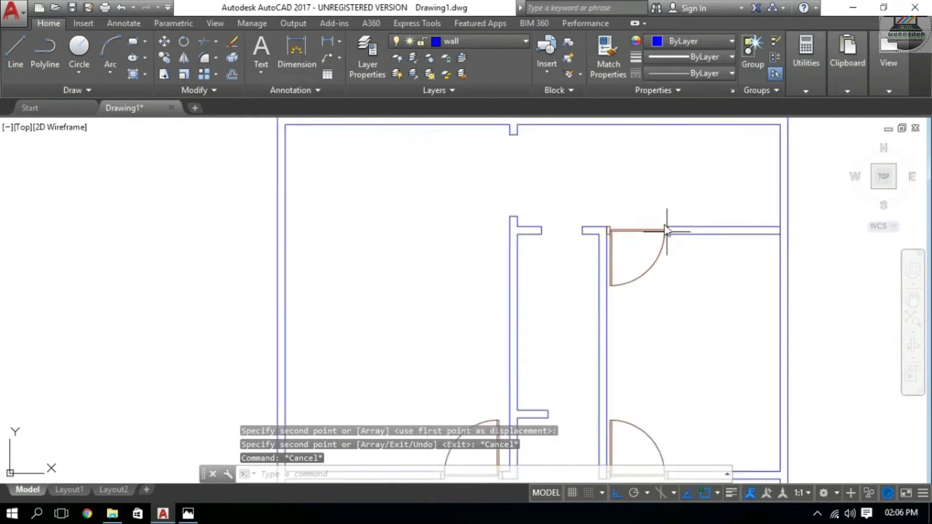
scroll(670, 228, down, 2)
middle_drag(675, 231, 674, 217)
Copy the 3'6" door block from the door set into the floor plan.
scroll(549, 318, down, 4)
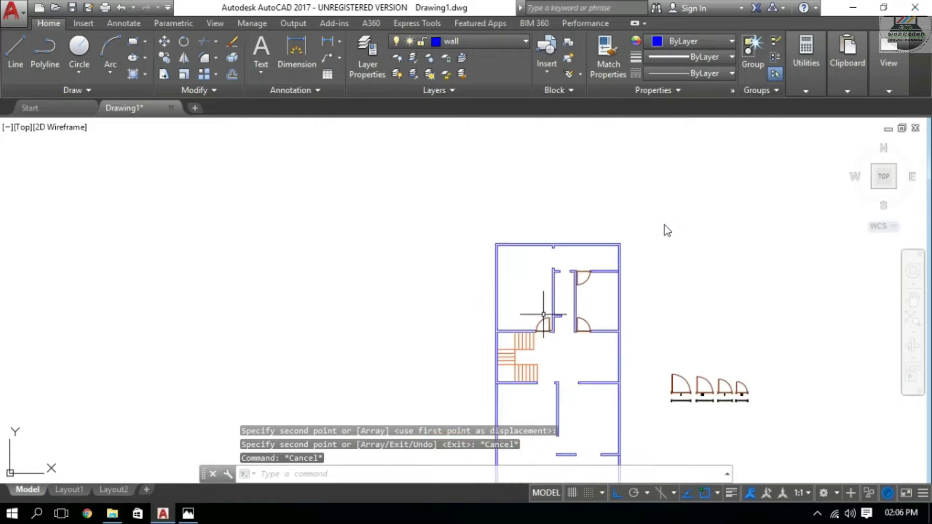
middle_drag(574, 342, 562, 214)
scroll(666, 264, up, 3)
scroll(718, 229, up, 3)
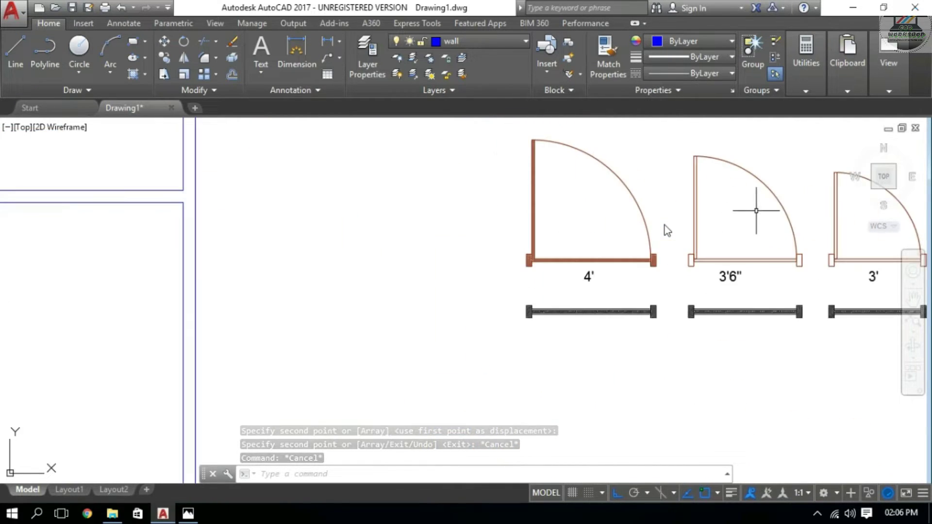
middle_drag(749, 216, 608, 246)
click(668, 159)
click(531, 299)
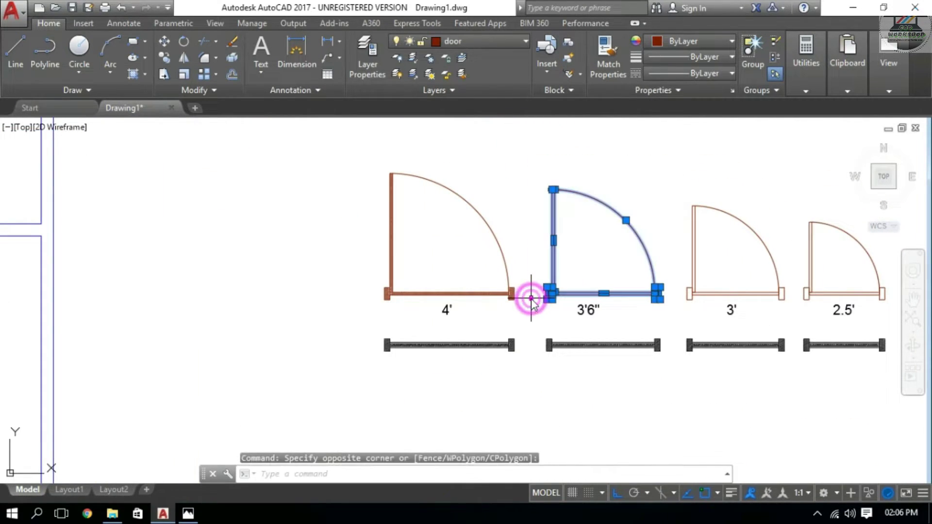
text(co)
key(Return)
click(551, 293)
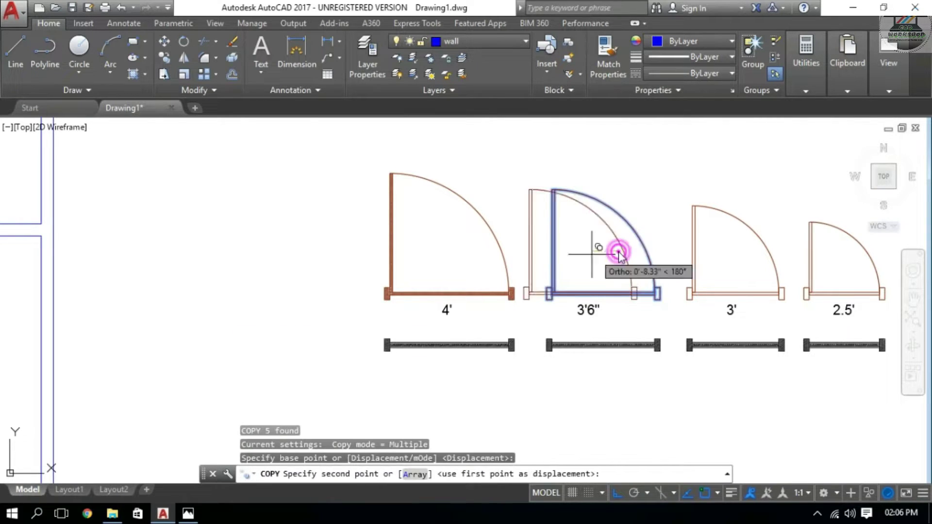
scroll(574, 259, down, 5)
middle_drag(618, 252, 745, 252)
key(F8)
click(444, 264)
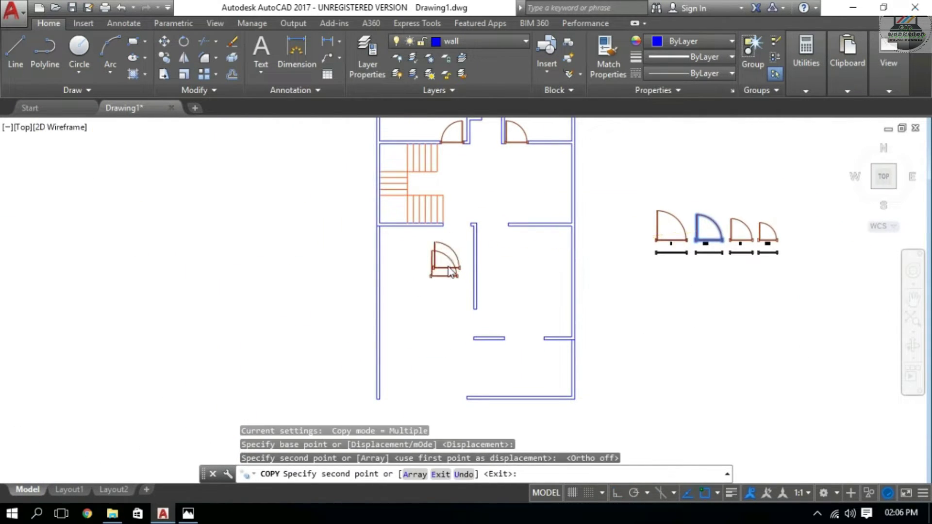
key(Escape)
Rotate the copied 3'6" door by 180°.
scroll(437, 262, up, 3)
key(Escape)
key(Escape)
click(184, 42)
click(366, 220)
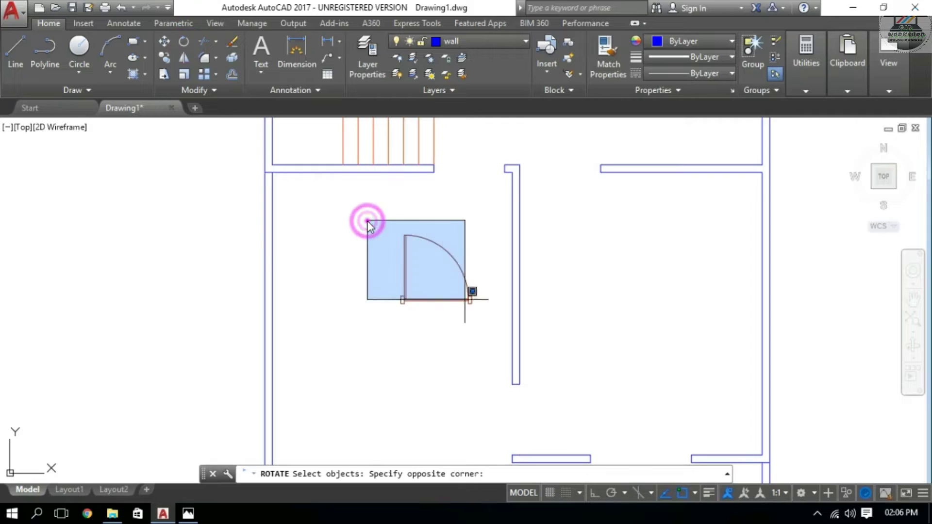
click(482, 309)
key(Return)
click(443, 266)
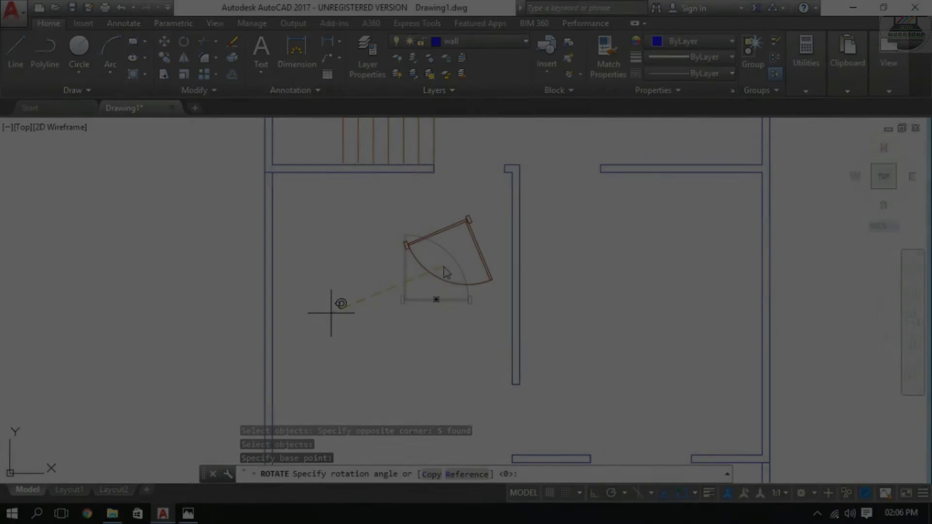
key(F8)
Move the rotated door against the wall below the stairs.
click(387, 221)
click(489, 301)
scroll(492, 316, up, 3)
text(m)
key(Return)
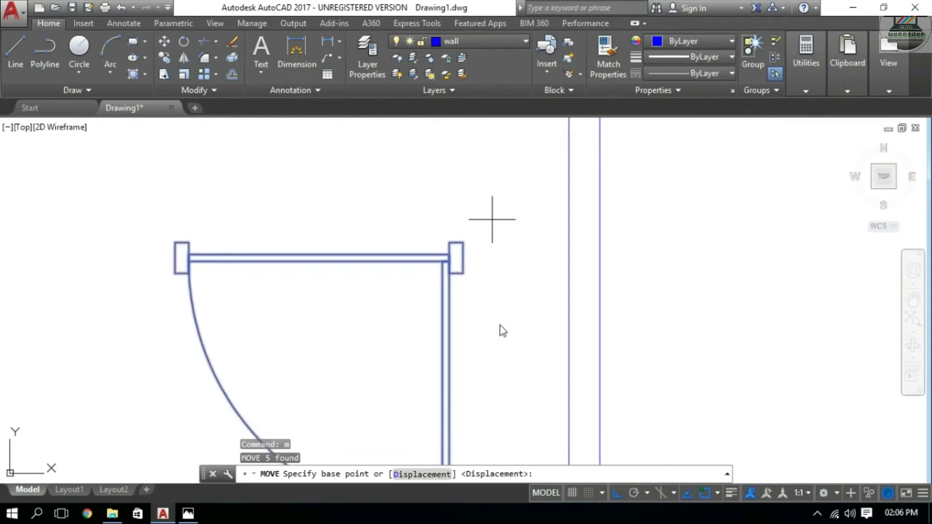
click(477, 325)
click(538, 163)
key(Escape)
key(Escape)
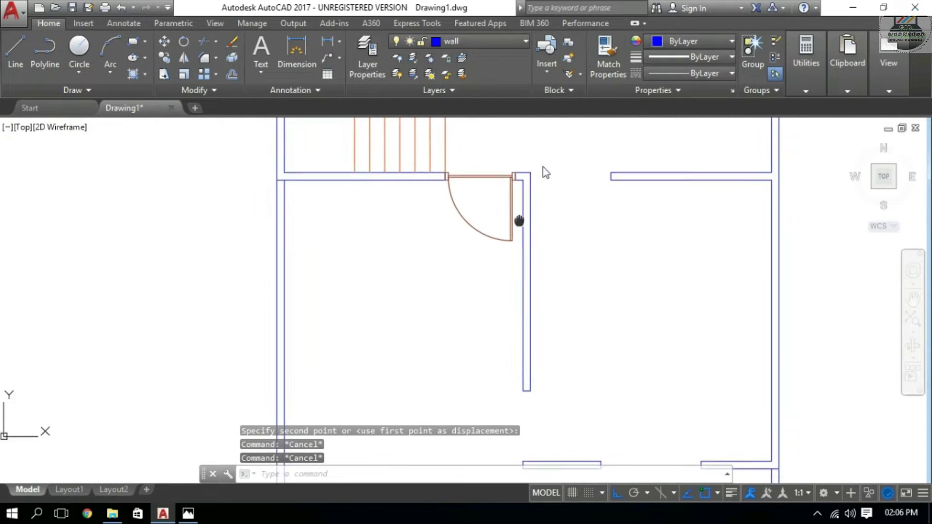
Move the original 3'6" door block down into the lower room.
middle_drag(543, 167, 281, 130)
click(684, 141)
click(633, 194)
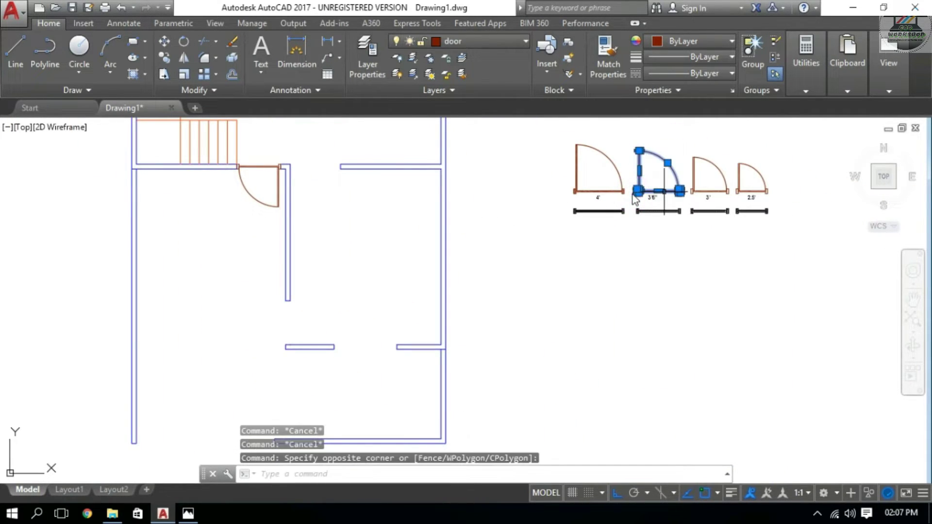
text(m)
key(Return)
click(633, 194)
key(F8)
scroll(501, 258, up, 3)
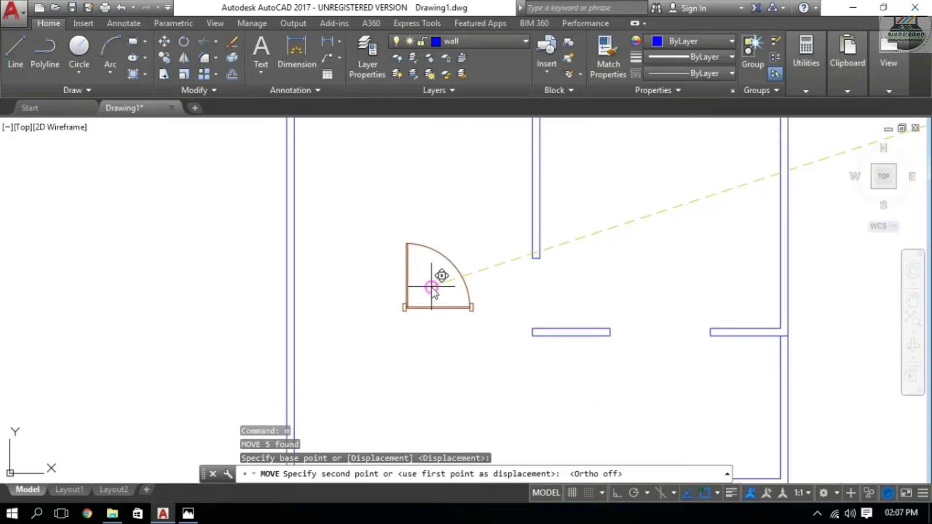
click(437, 263)
key(Escape)
key(Escape)
click(374, 216)
Mirror that door across a horizontal line, erasing the source door.
click(495, 330)
text(mi)
key(Return)
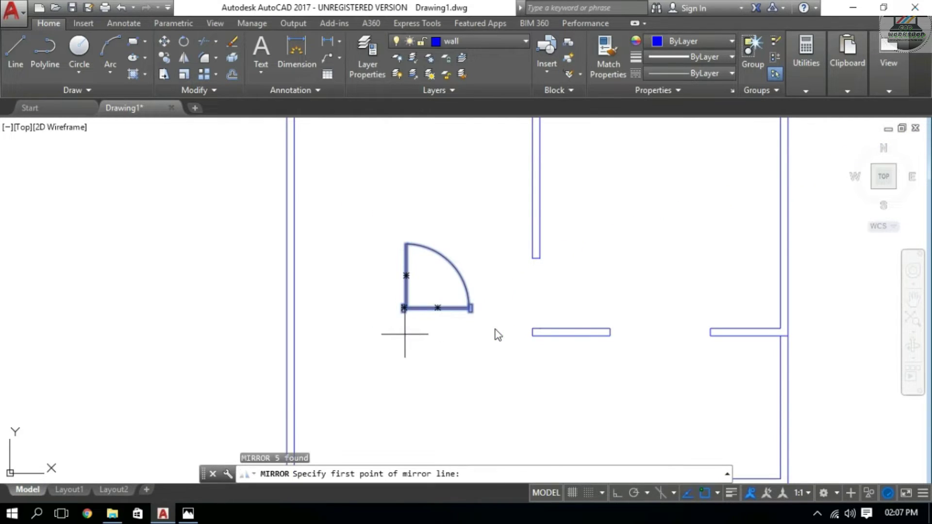
click(388, 335)
key(F8)
click(486, 330)
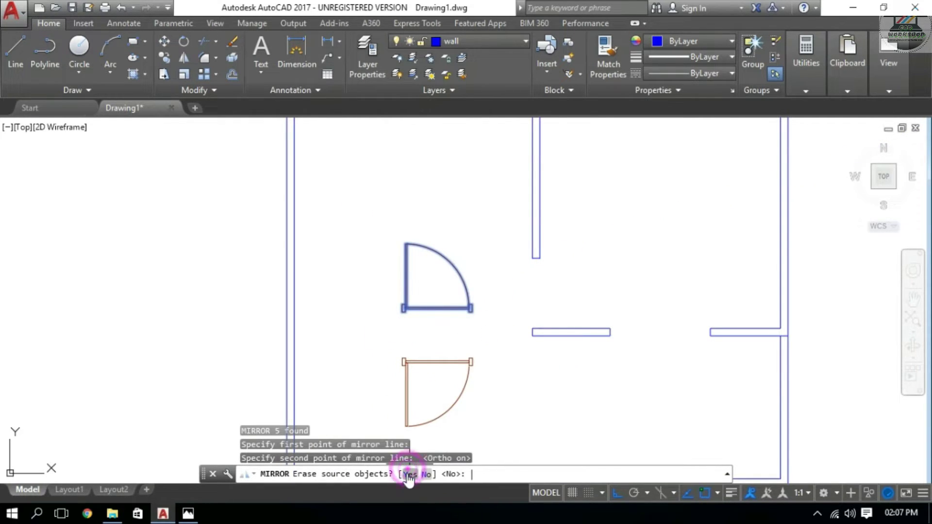
click(410, 475)
Rotate the mirrored door by 90°.
click(184, 42)
click(371, 342)
click(505, 427)
click(380, 335)
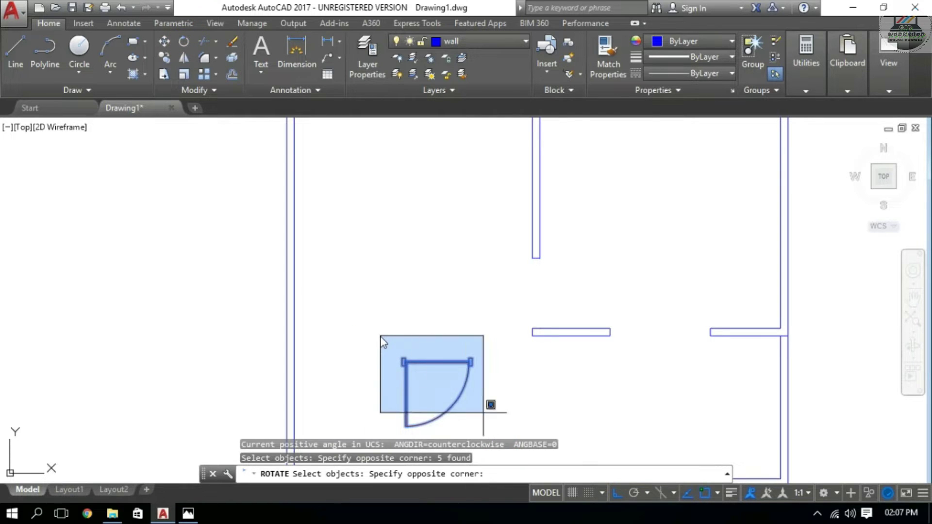
click(483, 413)
key(Return)
click(438, 382)
Move the door by its hinge corner into the lower room's wall opening.
click(468, 302)
click(379, 310)
click(496, 416)
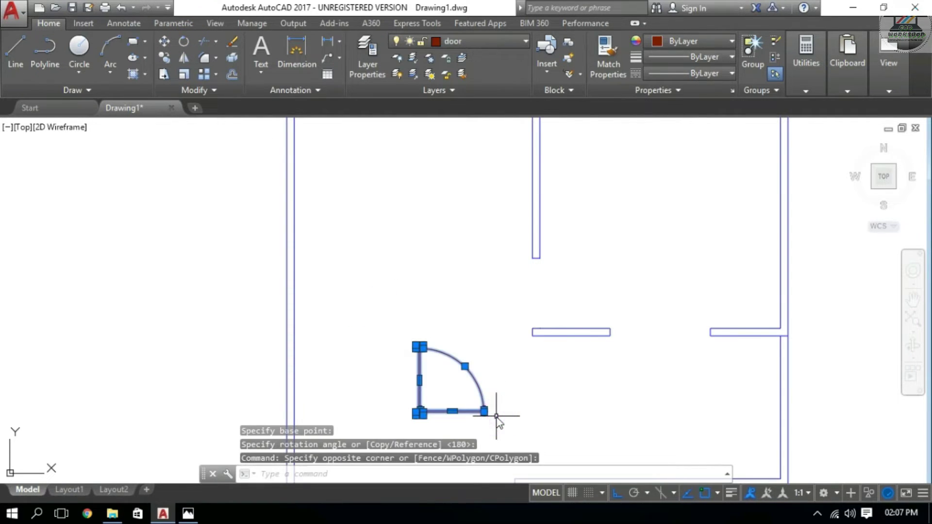
text(m)
key(Return)
scroll(392, 427, up, 3)
click(459, 401)
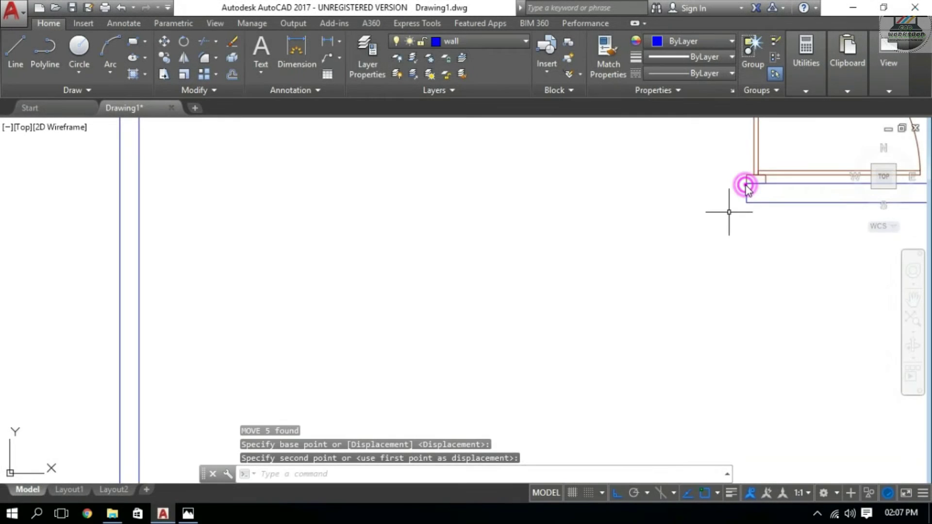
click(727, 208)
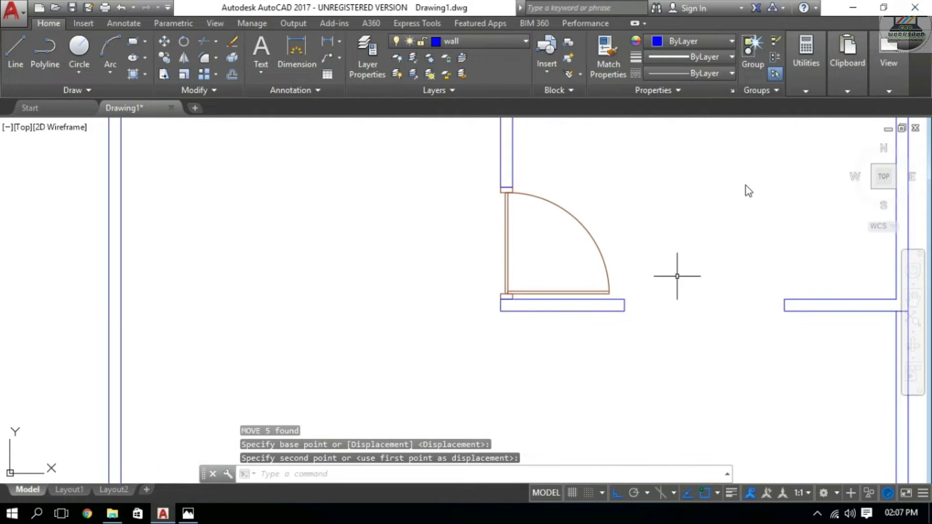
key(Escape)
key(Escape)
scroll(678, 276, down, 4)
scroll(684, 287, down, 1)
middle_drag(683, 281, 608, 335)
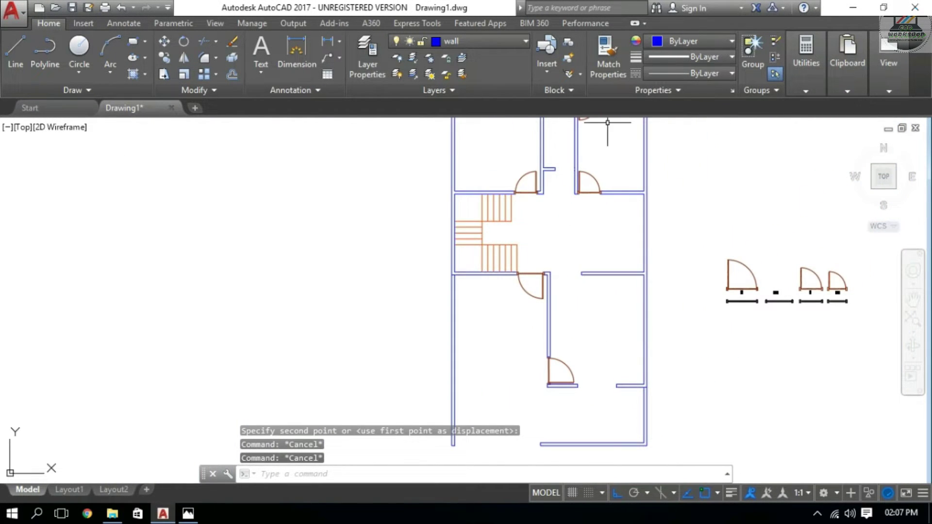
Erase the upper-right room's door and its leftover jamb line.
middle_drag(593, 235, 577, 297)
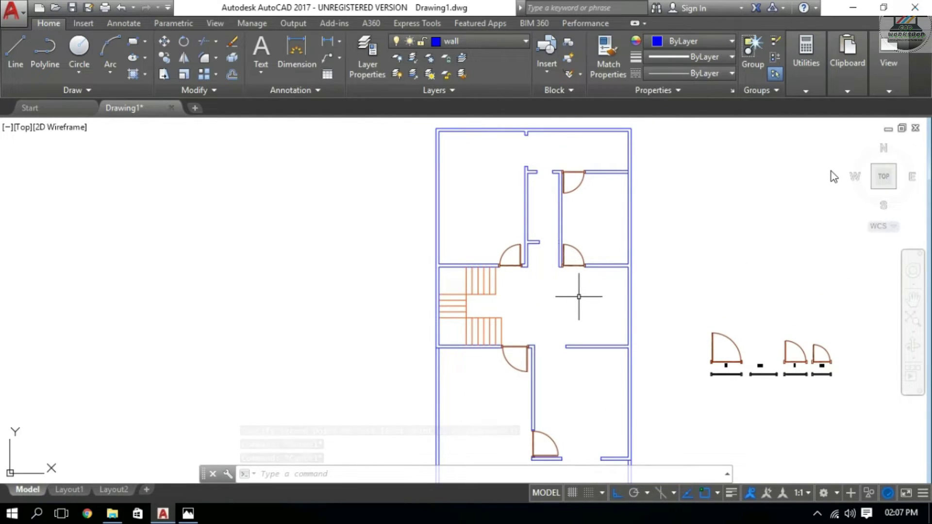
middle_drag(629, 242, 608, 276)
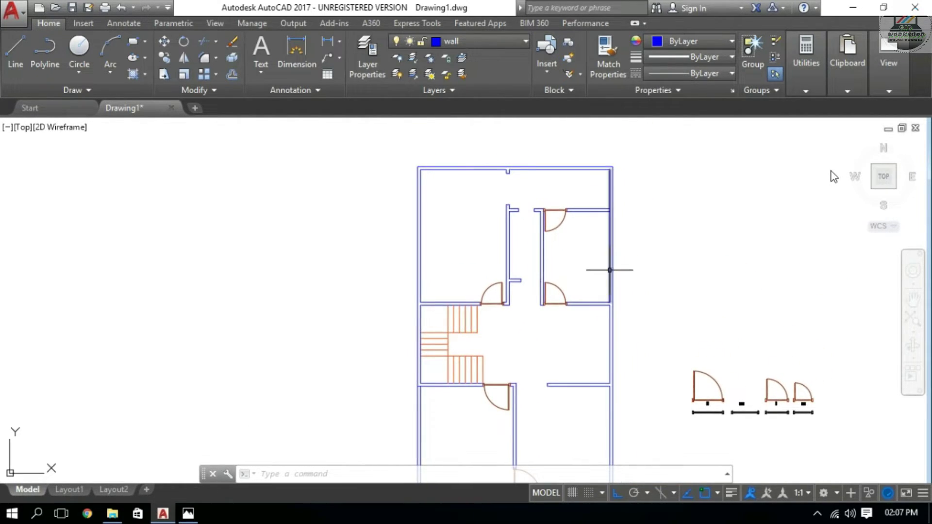
scroll(593, 241, up, 2)
scroll(563, 279, up, 3)
scroll(568, 249, up, 3)
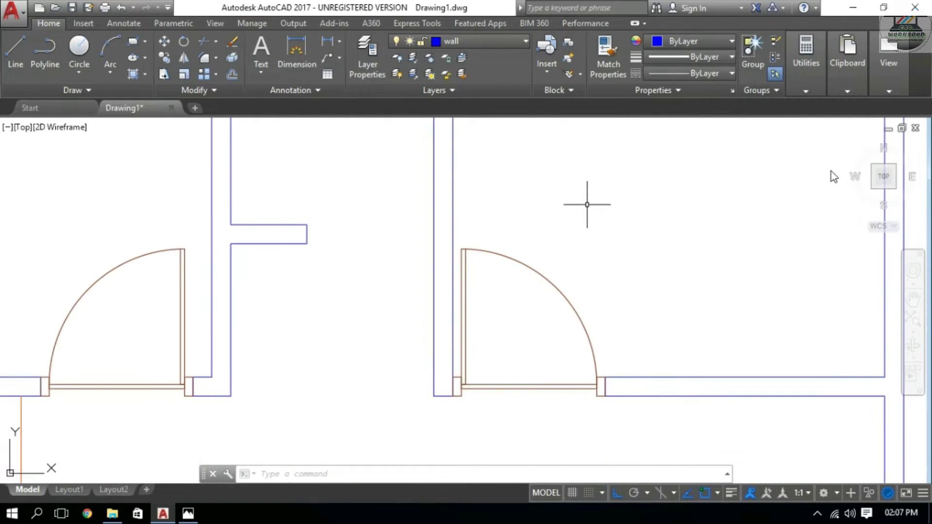
click(595, 201)
click(460, 427)
key(Delete)
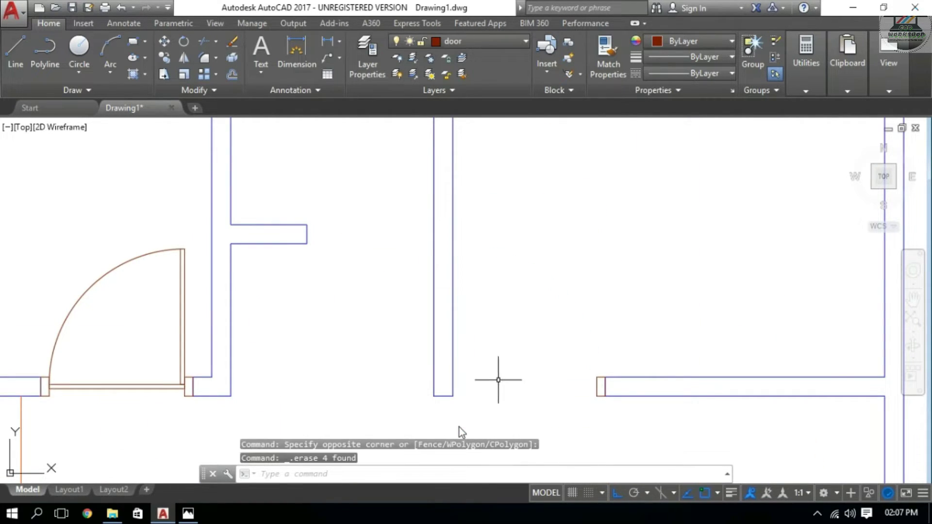
click(603, 358)
click(578, 404)
key(Delete)
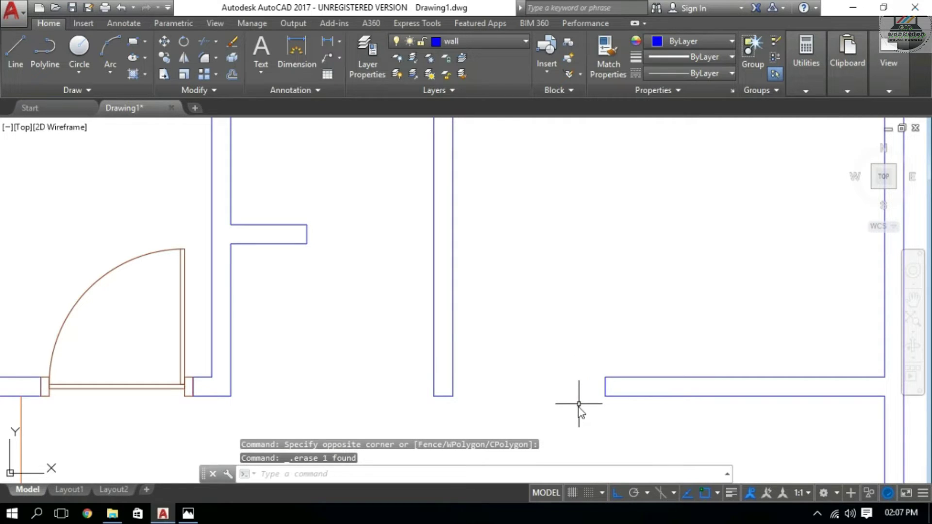
Stretch the wall end 1' to the right, widening the opening.
text(s)
key(Return)
click(630, 329)
click(587, 412)
key(Return)
click(563, 387)
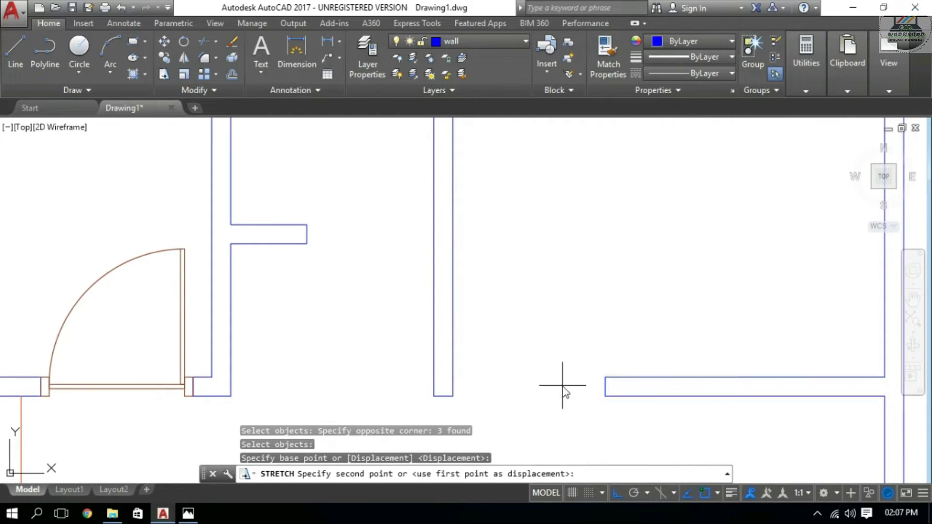
text(')
key(Return)
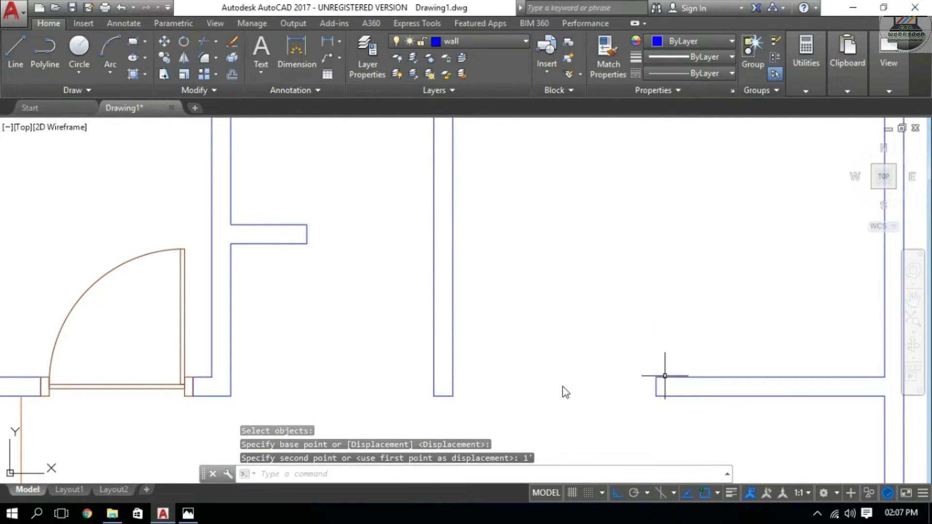
scroll(662, 382, down, 3)
key(Escape)
key(Escape)
middle_drag(579, 270, 565, 335)
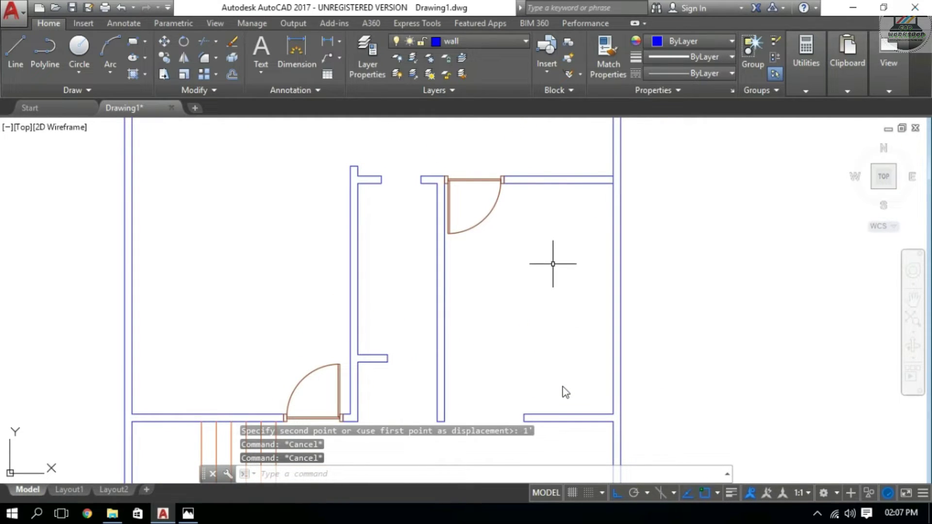
key(Escape)
scroll(528, 196, up, 2)
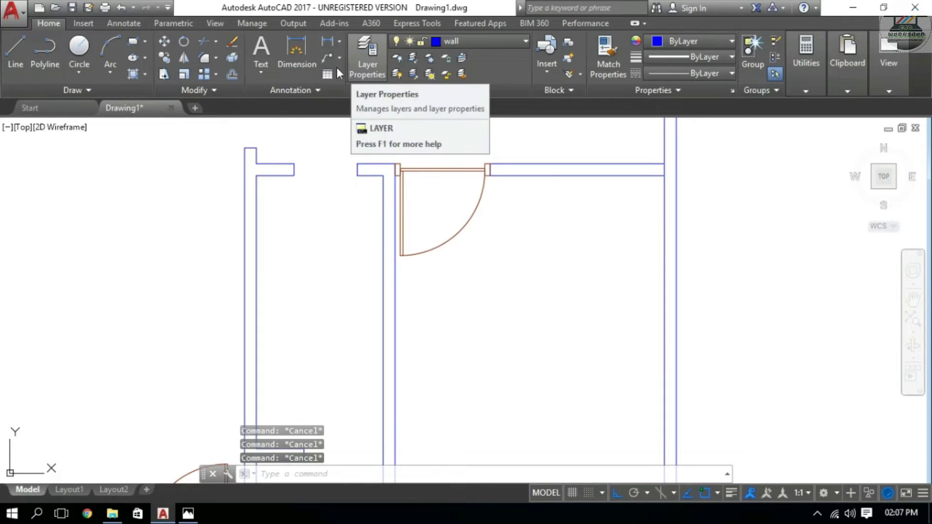
On the stairs layer, offset the top and right inner wall lines 1'6" inward.
click(479, 42)
click(469, 107)
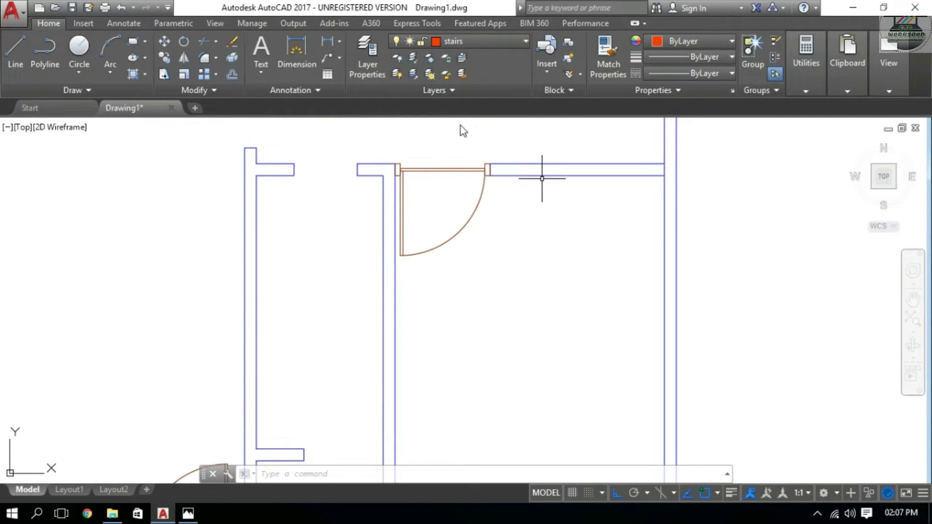
key(Escape)
key(Escape)
key(Escape)
text(o)
key(Return)
text(1')
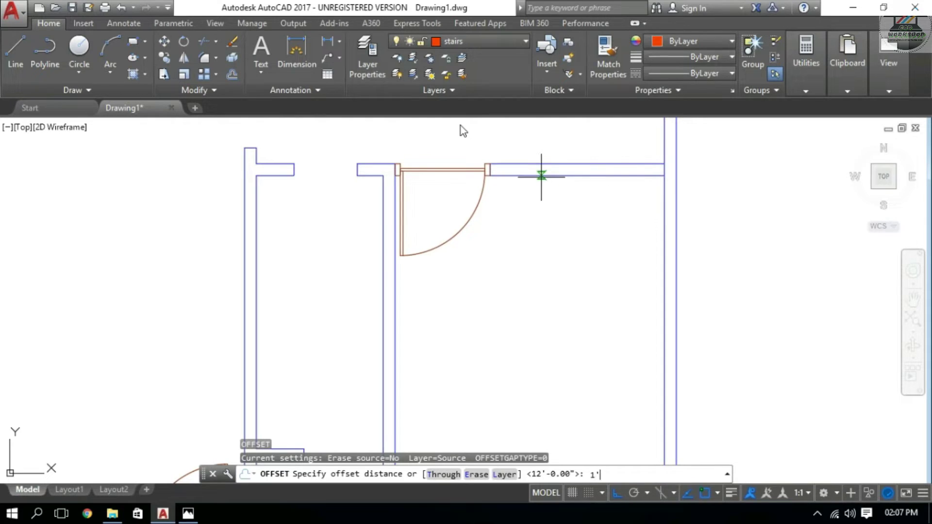
text(6)
key(Return)
click(540, 175)
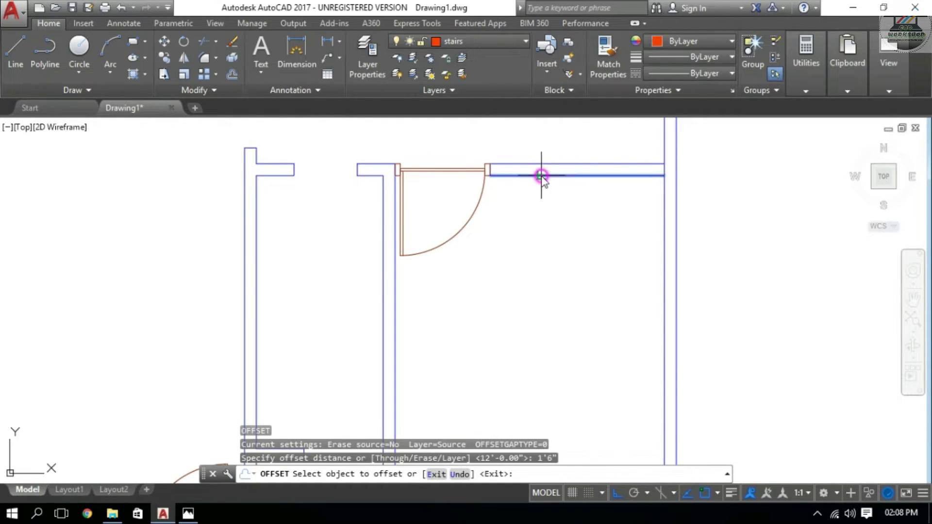
click(536, 245)
click(664, 251)
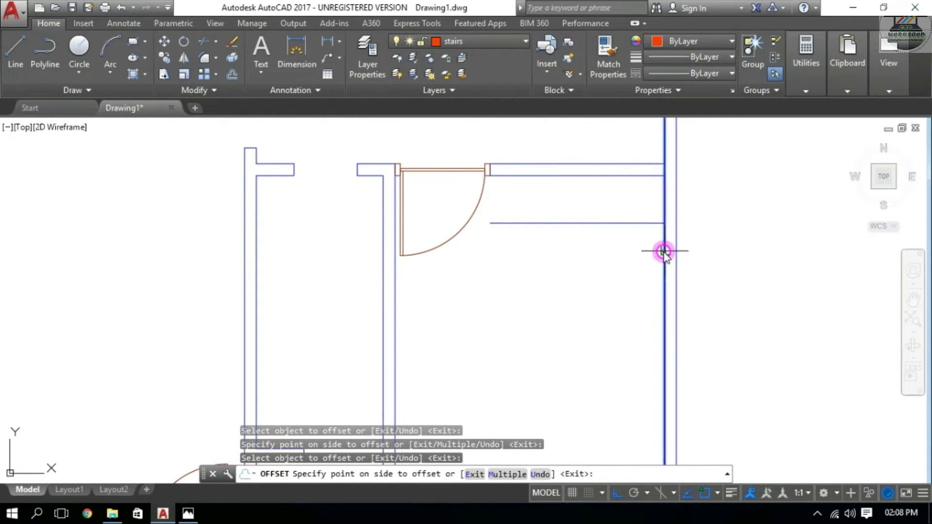
click(619, 252)
key(Escape)
Trim the two offset lines where they overlap into a clean L corner.
key(Escape)
key(Escape)
key(Escape)
text(tr)
key(Return)
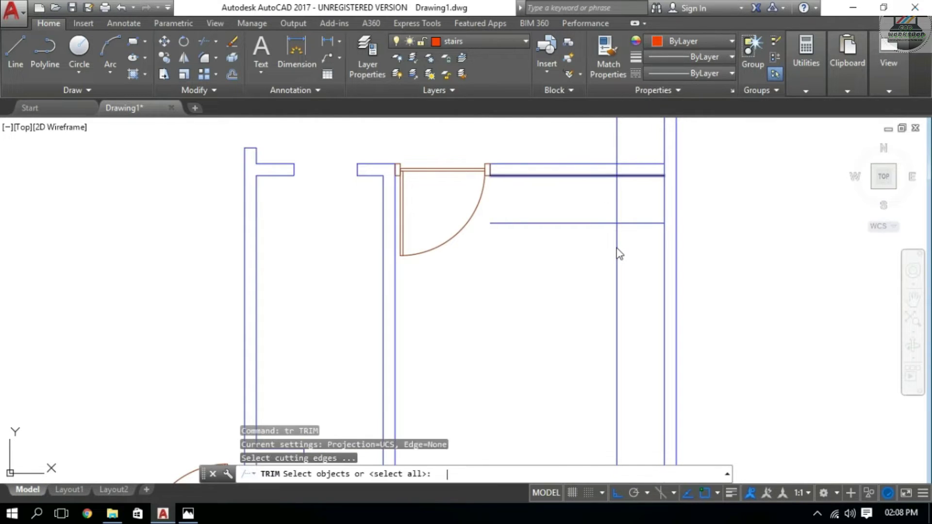
key(Return)
click(634, 198)
click(602, 201)
key(Escape)
text(t)
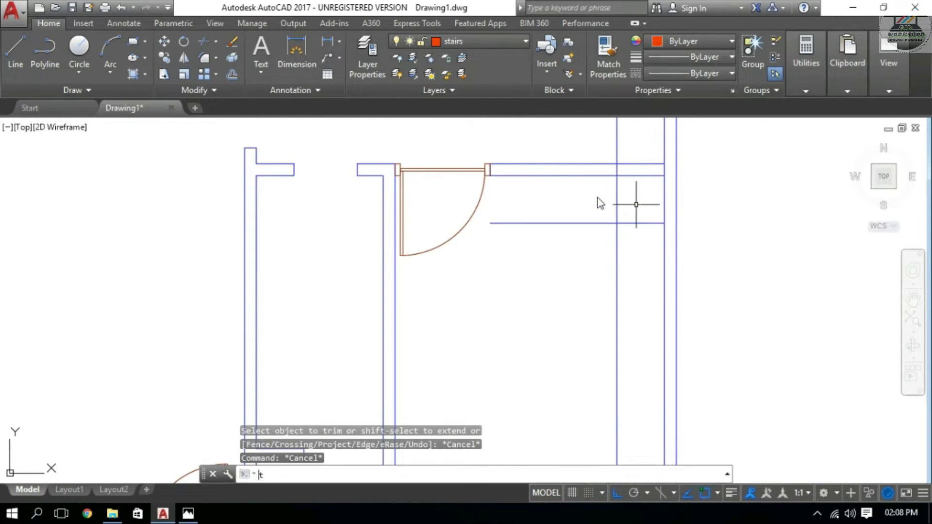
text(r)
key(Return)
click(630, 223)
key(Return)
click(616, 199)
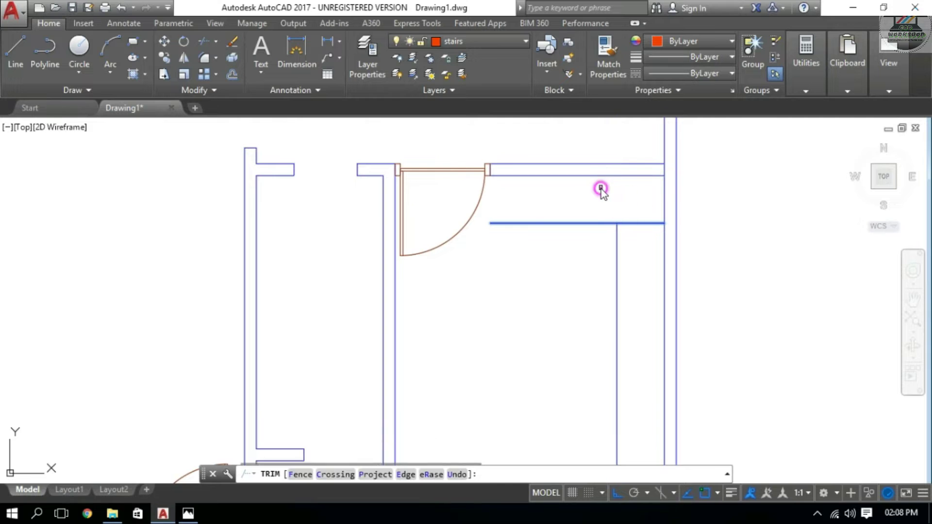
key(Return)
key(Return)
text(t)
key(Return)
key(Return)
click(631, 223)
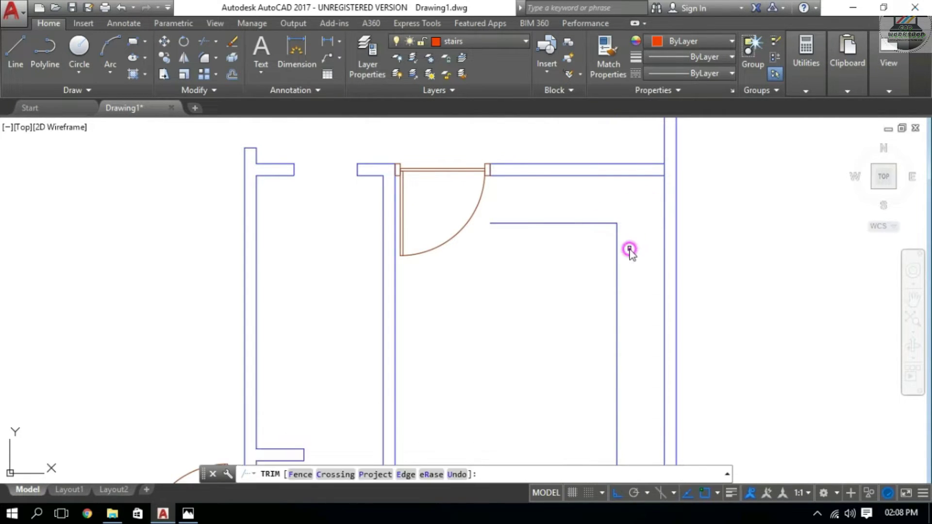
key(Escape)
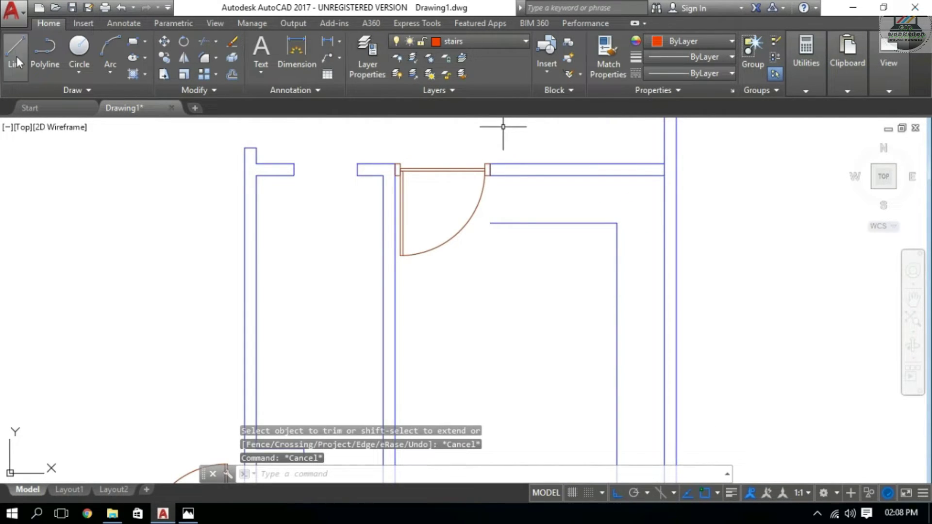
Draw a line from the horizontal offset's end up to the door corner.
click(17, 59)
click(491, 224)
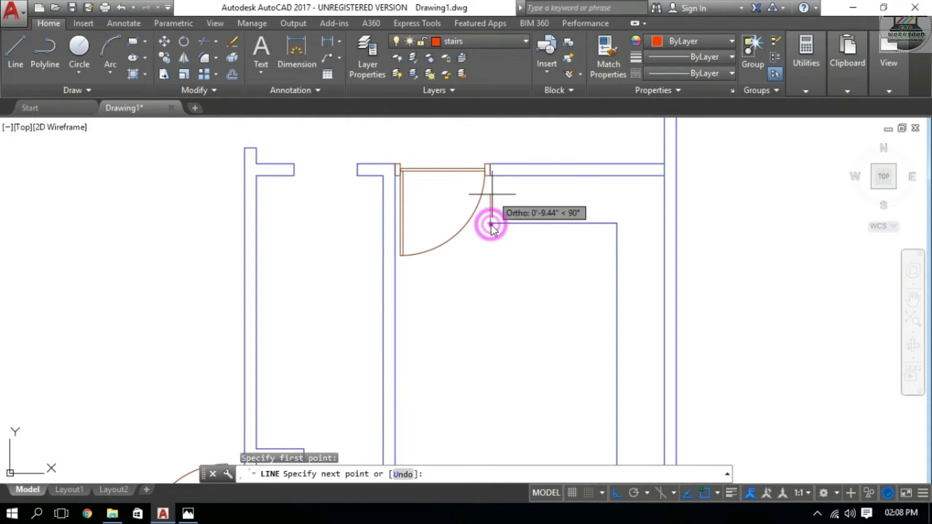
click(490, 175)
scroll(534, 243, down, 2)
scroll(534, 243, down, 2)
key(Escape)
key(Escape)
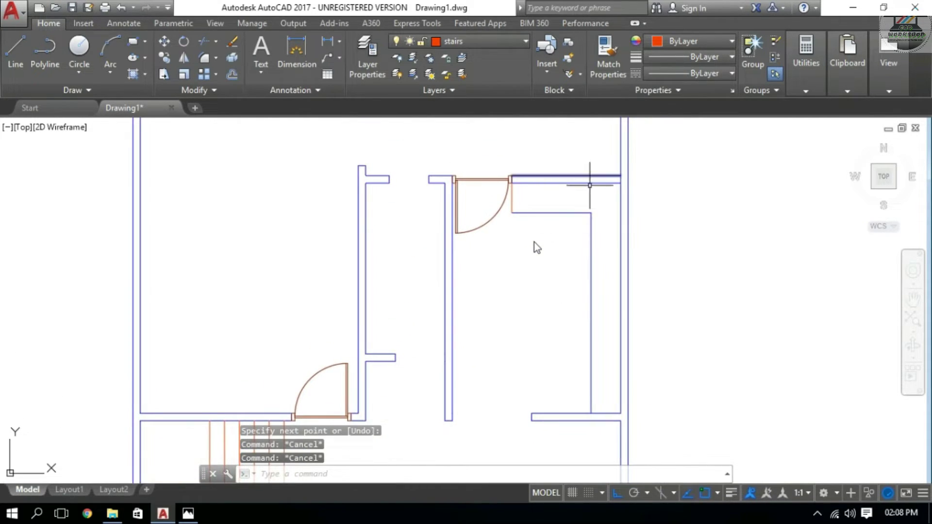
Assign the new outline lines to the stairs layer.
click(609, 198)
click(571, 241)
click(458, 42)
click(460, 106)
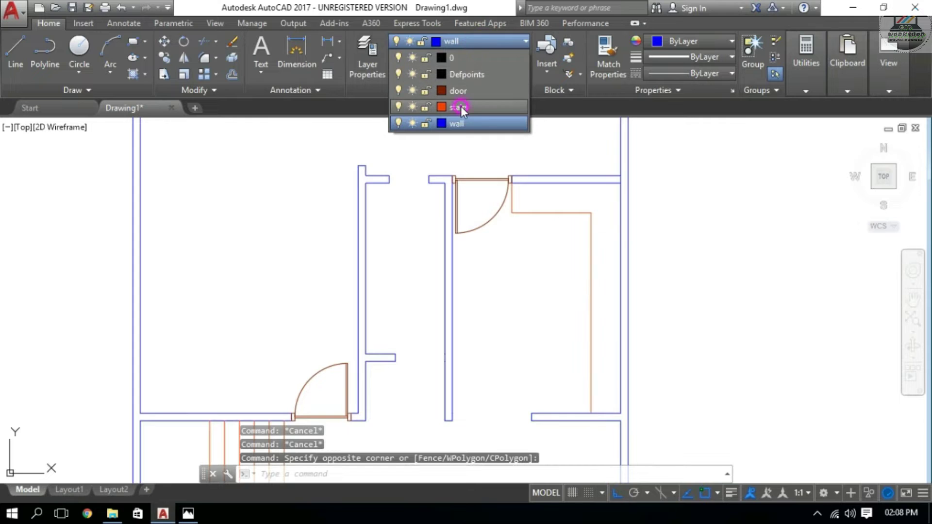
scroll(577, 248, down, 2)
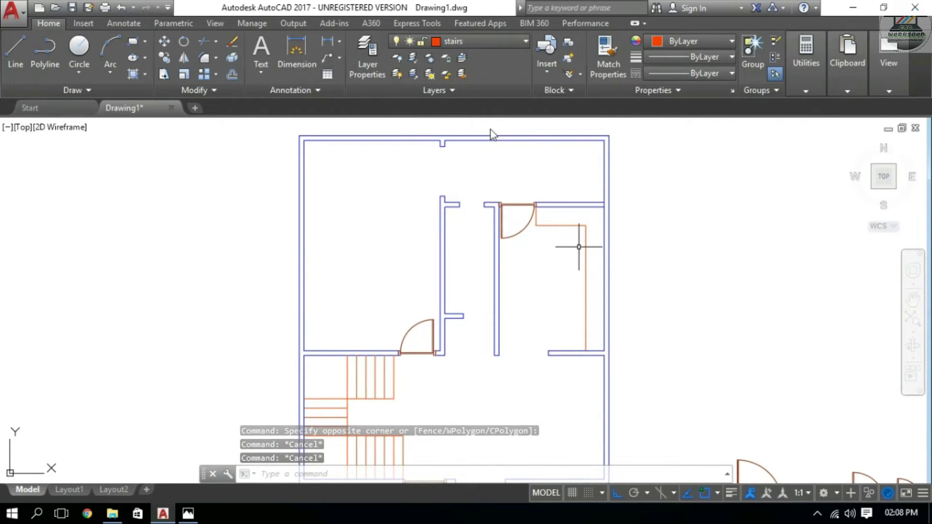
Select the 2.5' door block in the drawing.
scroll(579, 247, down, 1)
scroll(567, 281, down, 1)
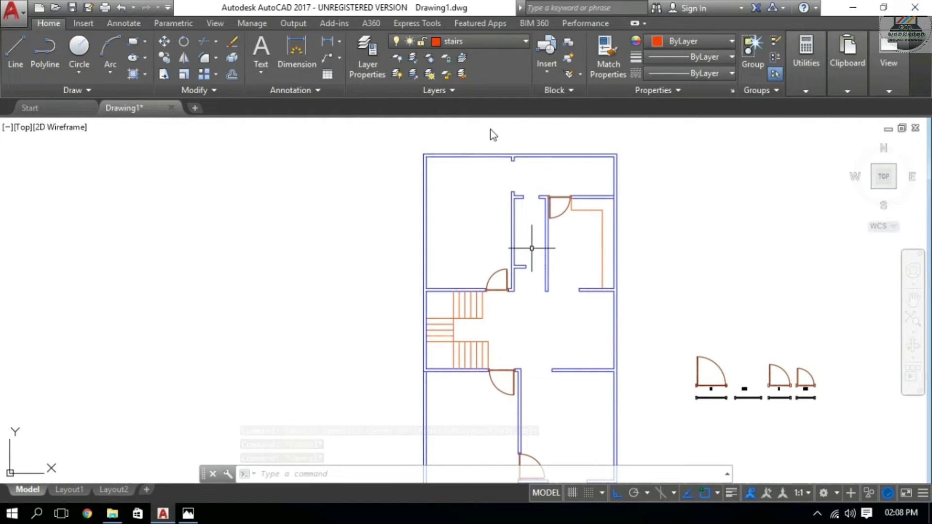
scroll(820, 408, up, 2)
scroll(823, 407, up, 5)
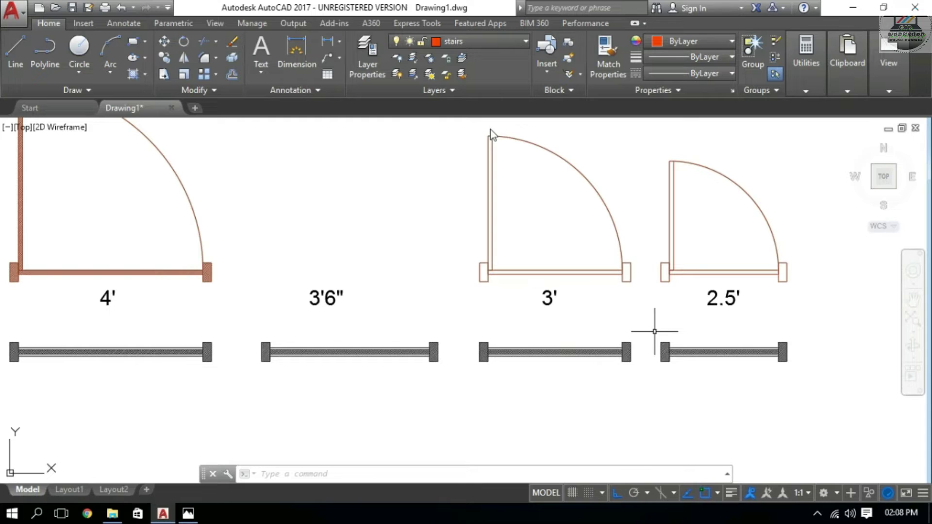
click(655, 332)
click(832, 393)
Add a new layer named 'window' with colour 26.
click(367, 56)
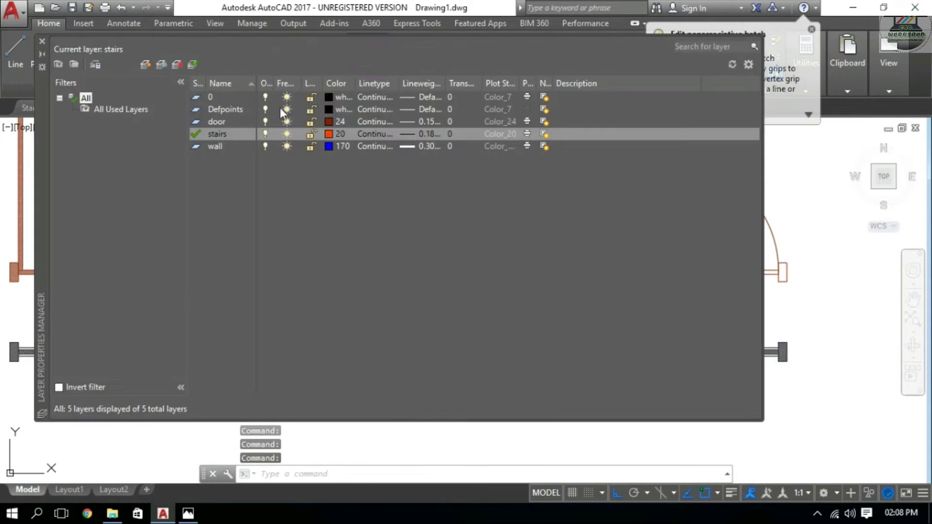
click(145, 63)
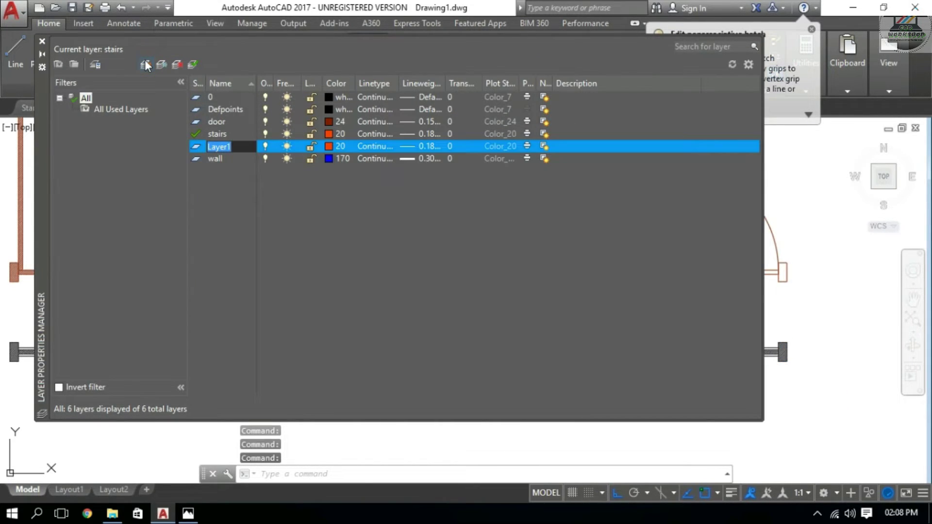
text(window)
click(330, 147)
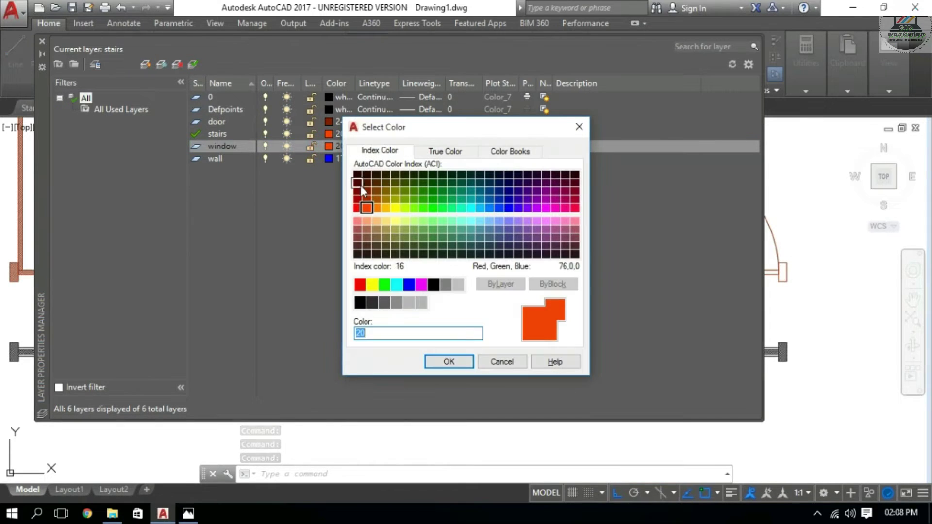
click(365, 192)
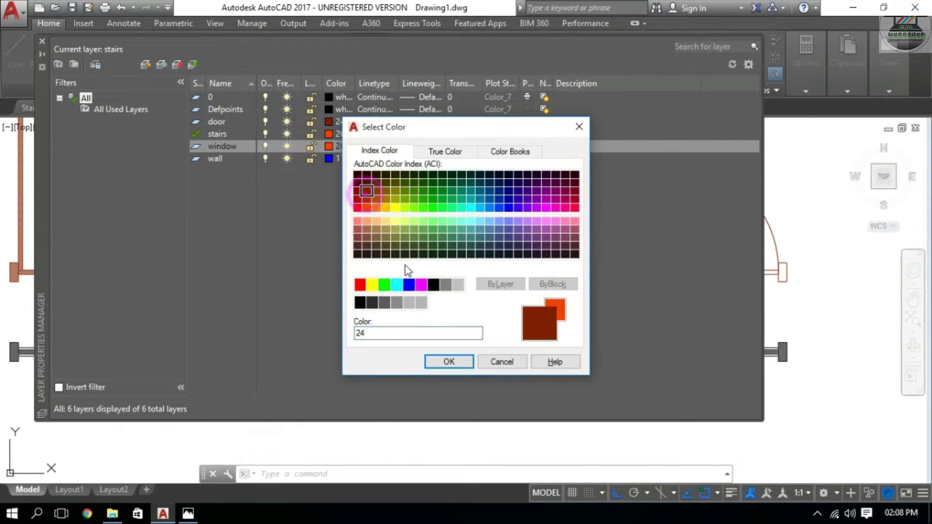
click(366, 182)
click(446, 361)
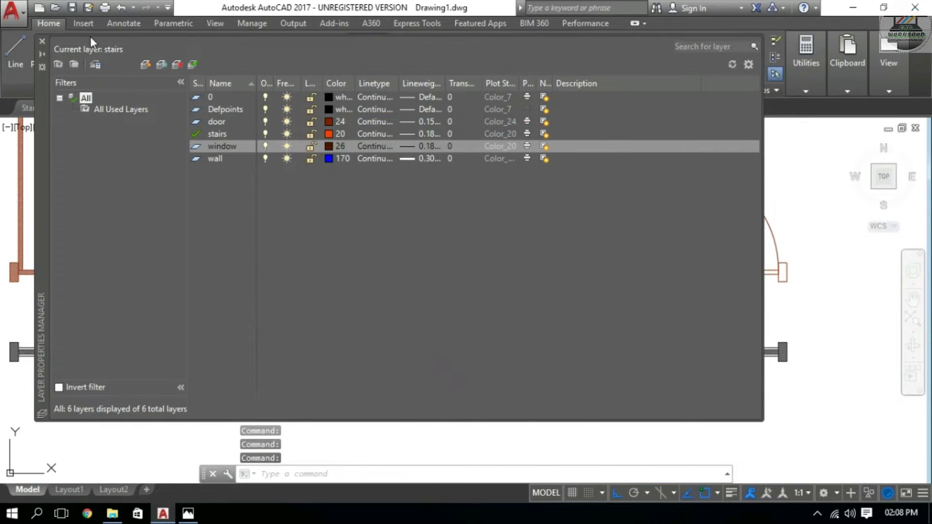
click(42, 38)
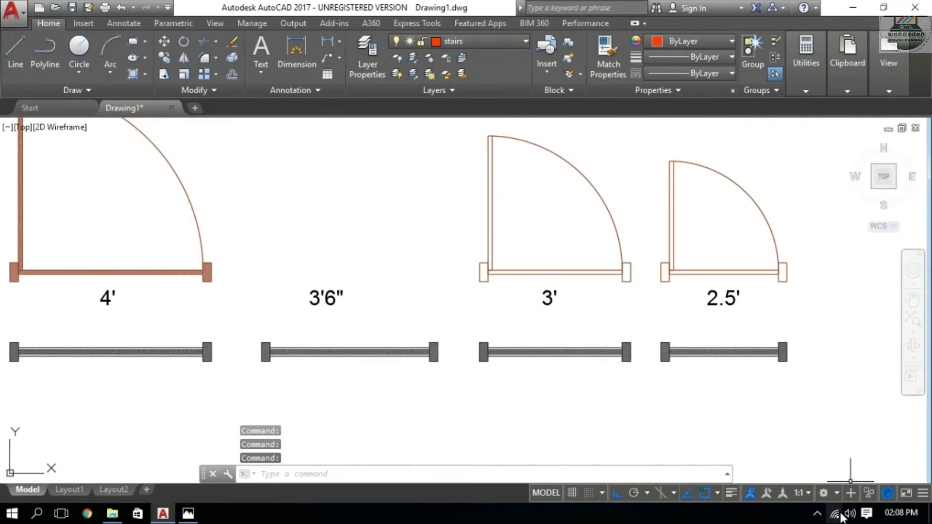
Erase the hatches on the 2.5' jamb pillars and the 2.5' window piece.
click(819, 513)
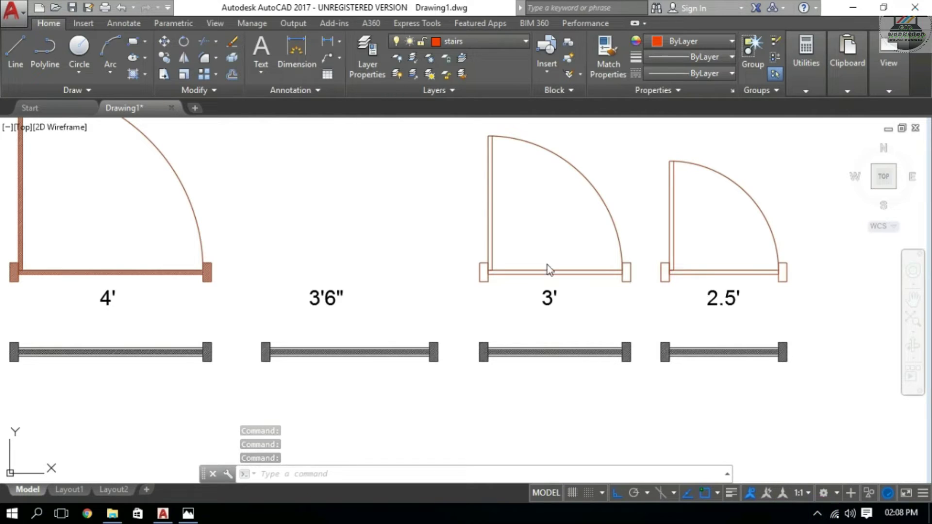
scroll(664, 342, up, 3)
scroll(662, 345, up, 2)
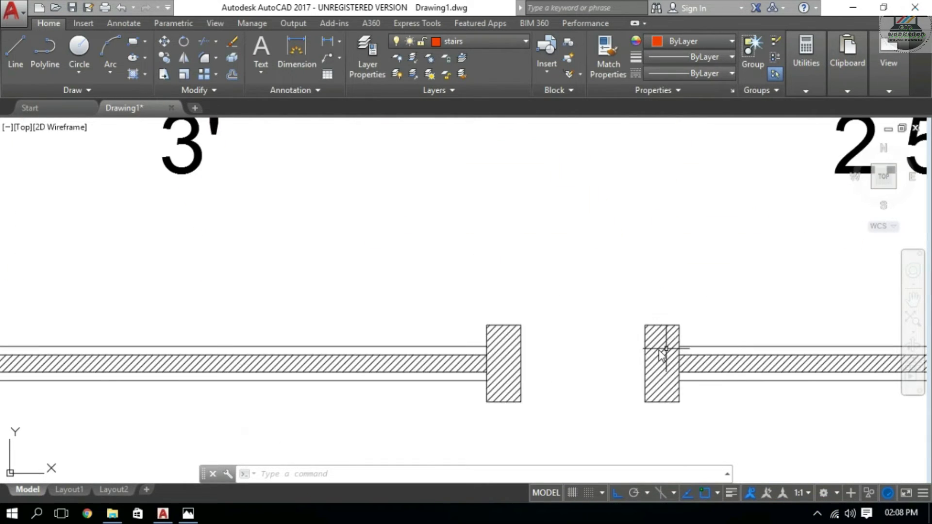
scroll(664, 349, down, 5)
scroll(669, 349, up, 3)
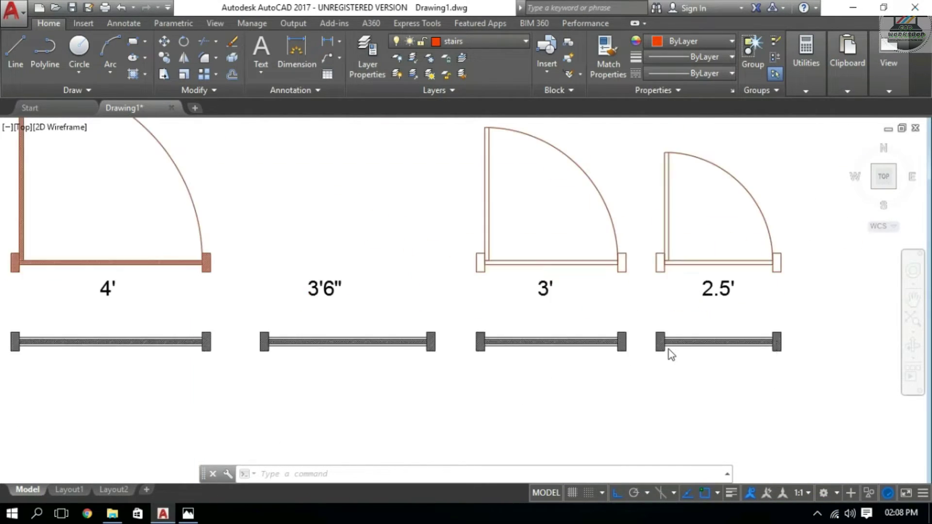
click(781, 335)
key(Delete)
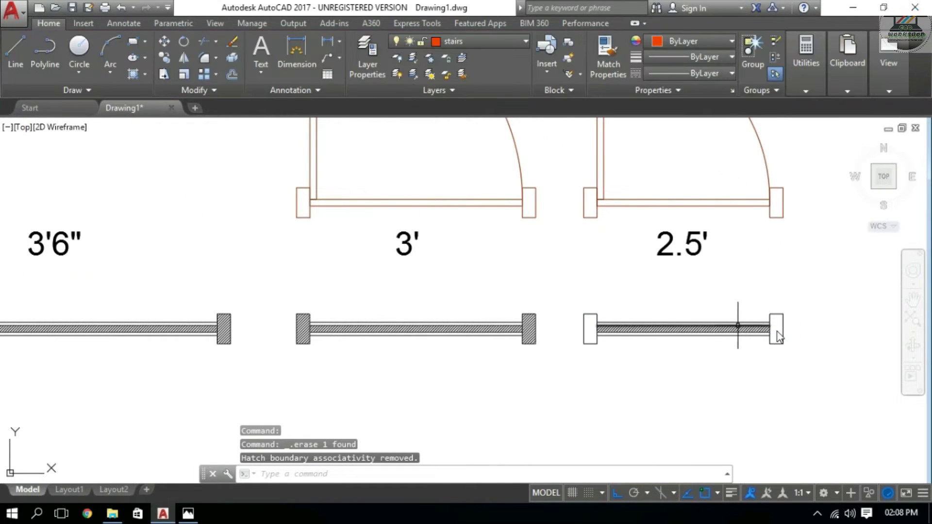
click(730, 326)
key(Delete)
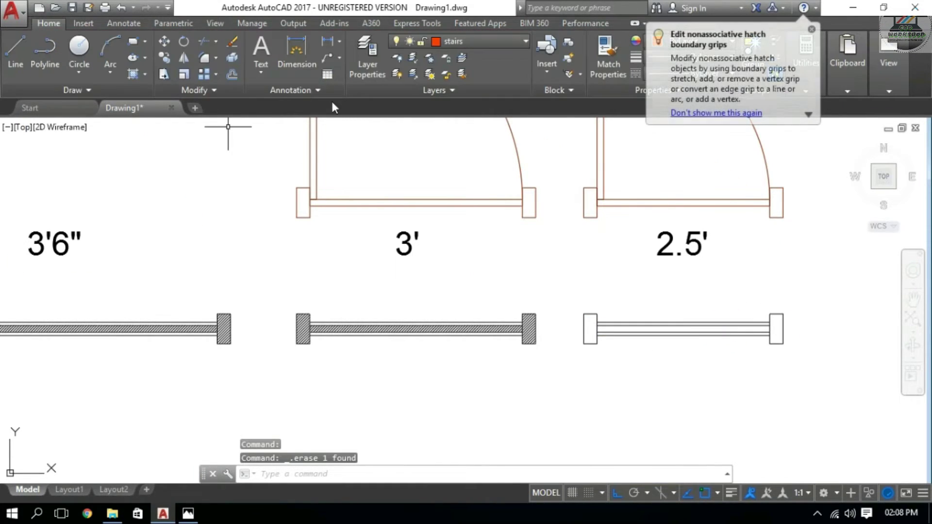
Move the three window pieces under the doors onto the stairs layer.
click(812, 296)
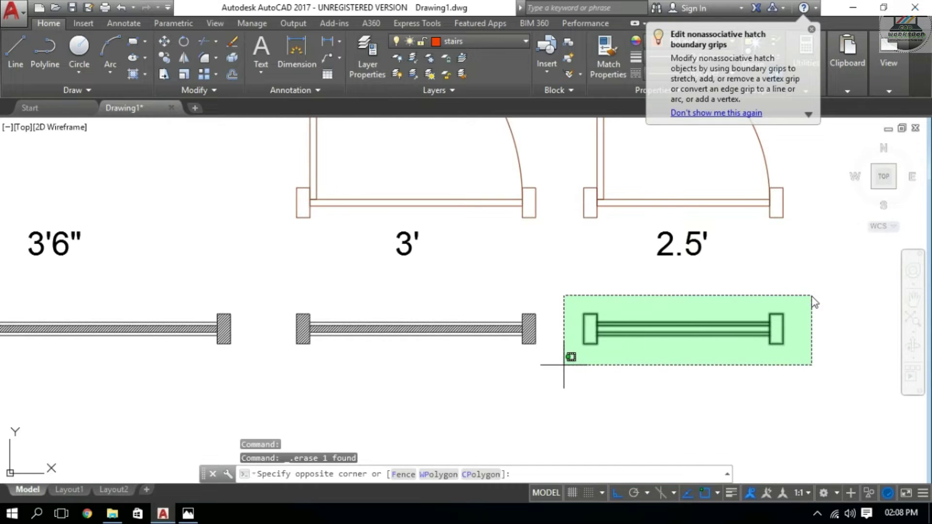
scroll(563, 364, down, 4)
click(317, 367)
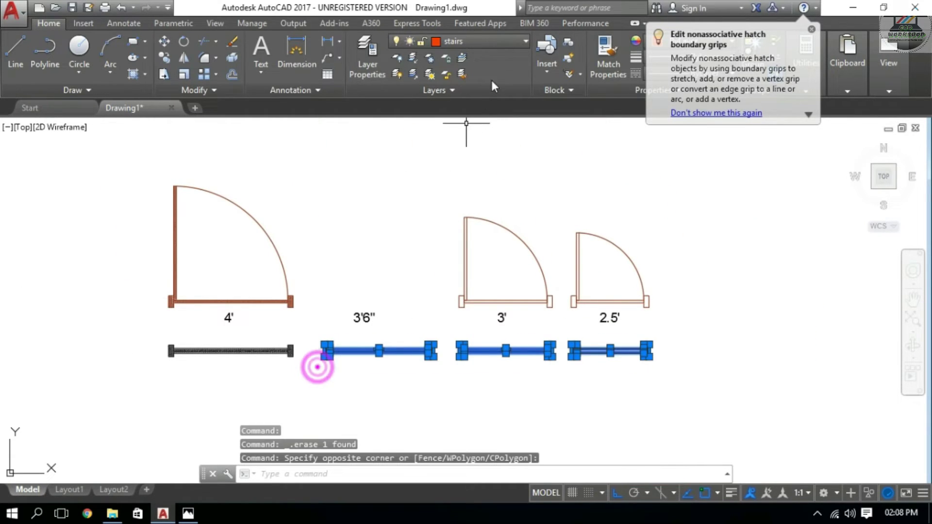
click(494, 49)
click(475, 142)
key(Escape)
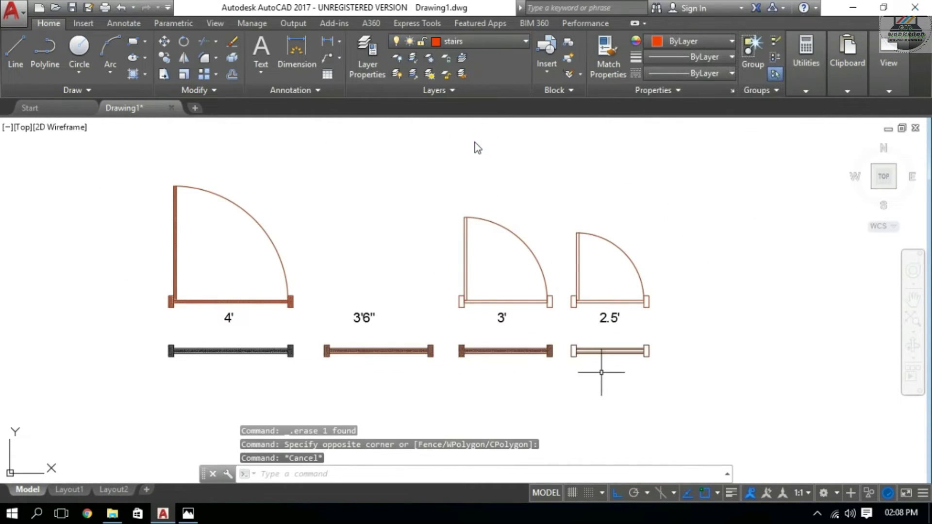
Erase the 3' window piece's hatch and select the 2.5' window piece.
scroll(558, 354, up, 2)
scroll(558, 354, up, 4)
click(526, 338)
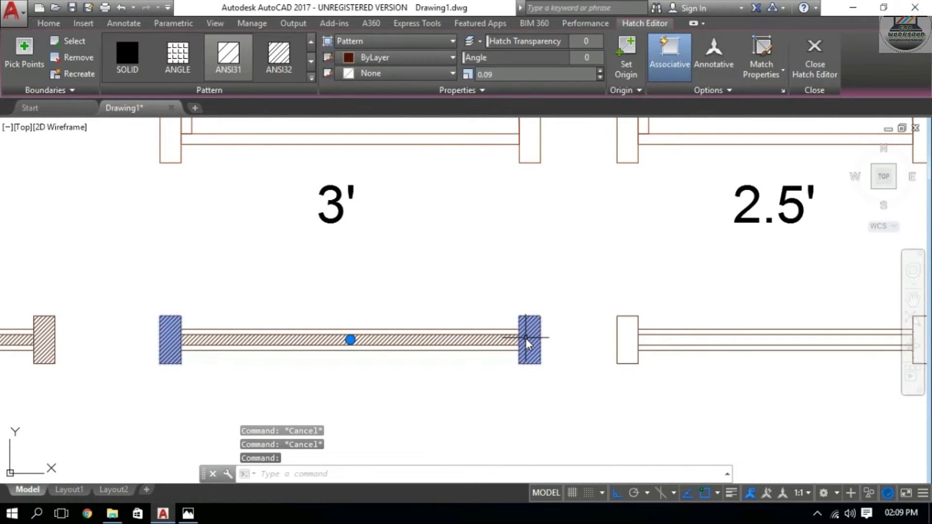
key(Delete)
scroll(483, 339, down, 4)
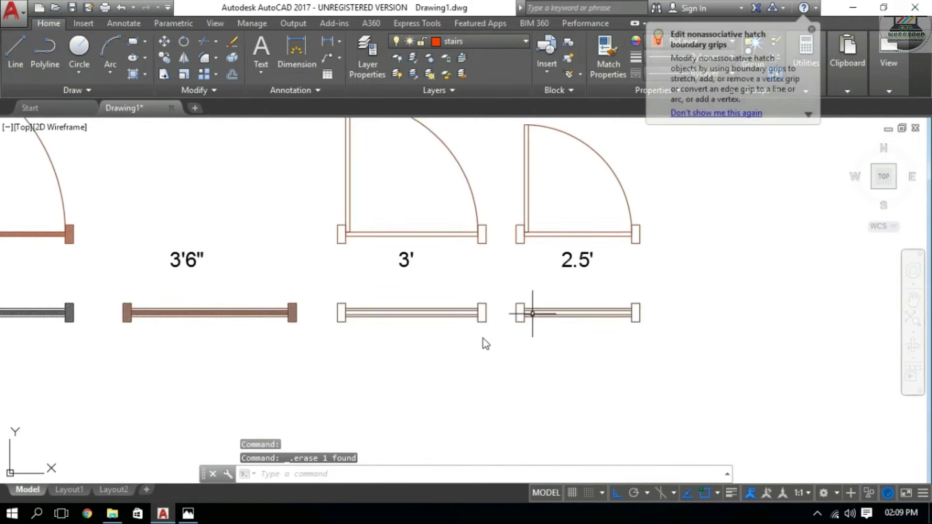
scroll(533, 313, up, 2)
click(504, 291)
click(729, 359)
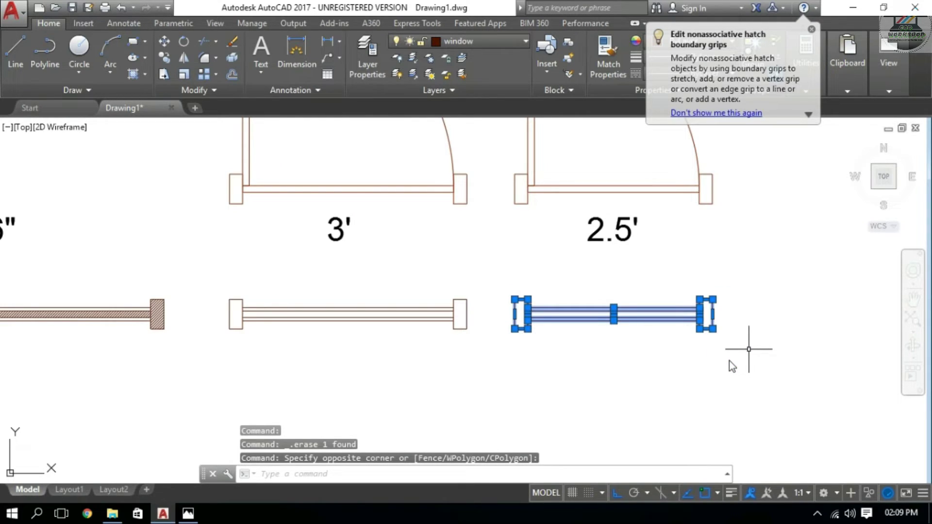
Copy the 2.5' window piece into the stair-wall opening.
text(co)
key(Return)
click(714, 329)
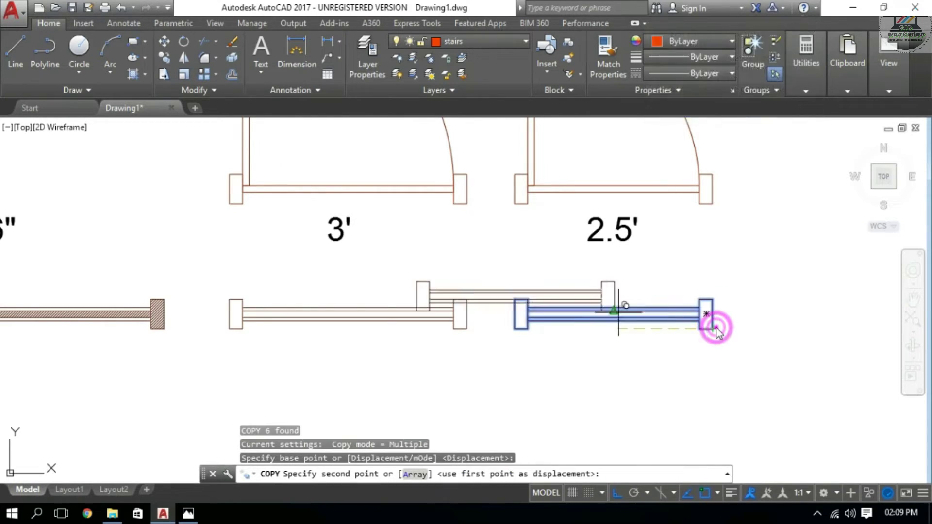
scroll(617, 309, down, 5)
scroll(485, 265, up, 2)
scroll(509, 242, up, 3)
scroll(544, 194, up, 3)
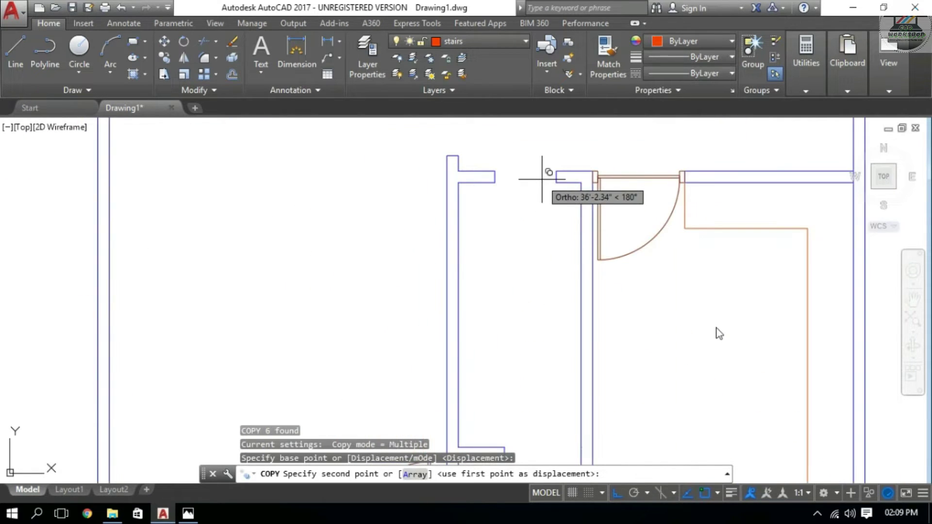
scroll(600, 183, up, 3)
click(602, 187)
middle_drag(602, 187, 604, 250)
key(Escape)
key(Escape)
Stretch the copied window's end out to the wall corner.
scroll(427, 215, up, 2)
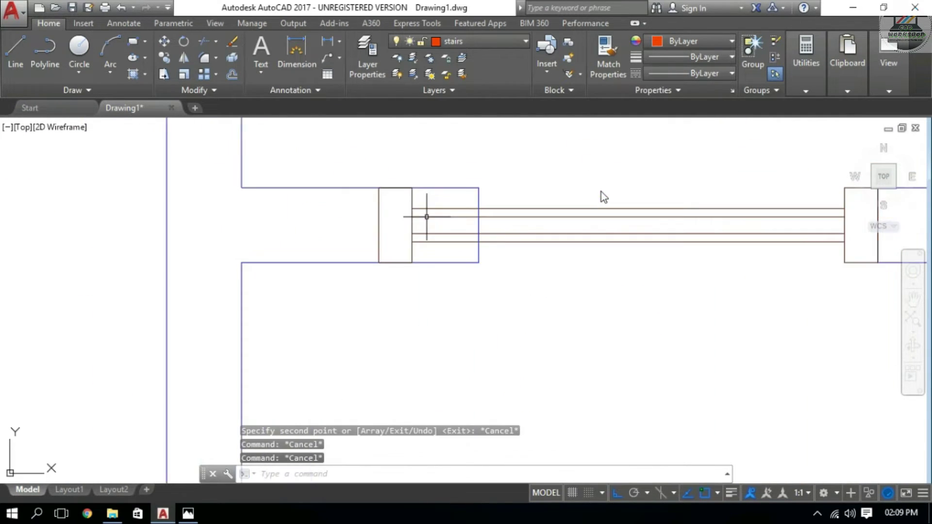
scroll(422, 209, up, 2)
text(s)
key(Return)
click(421, 144)
click(328, 318)
key(Return)
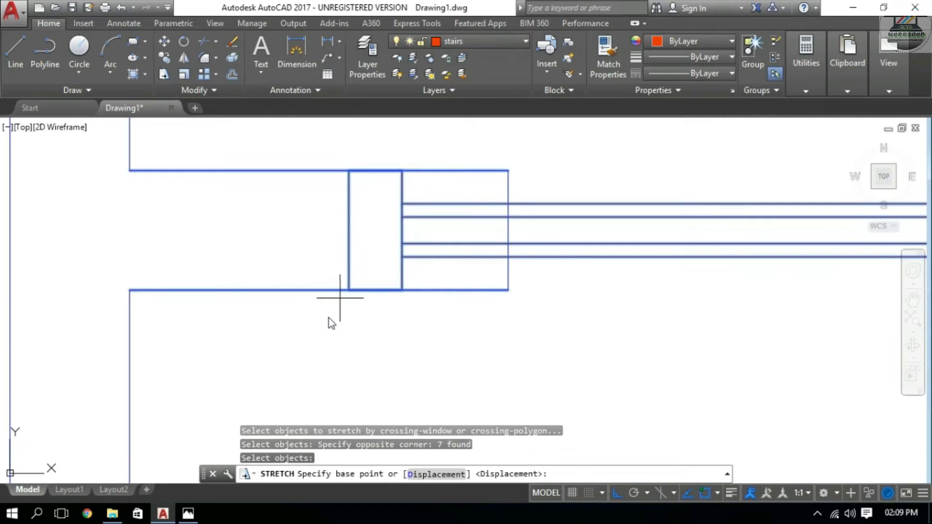
click(348, 290)
click(500, 289)
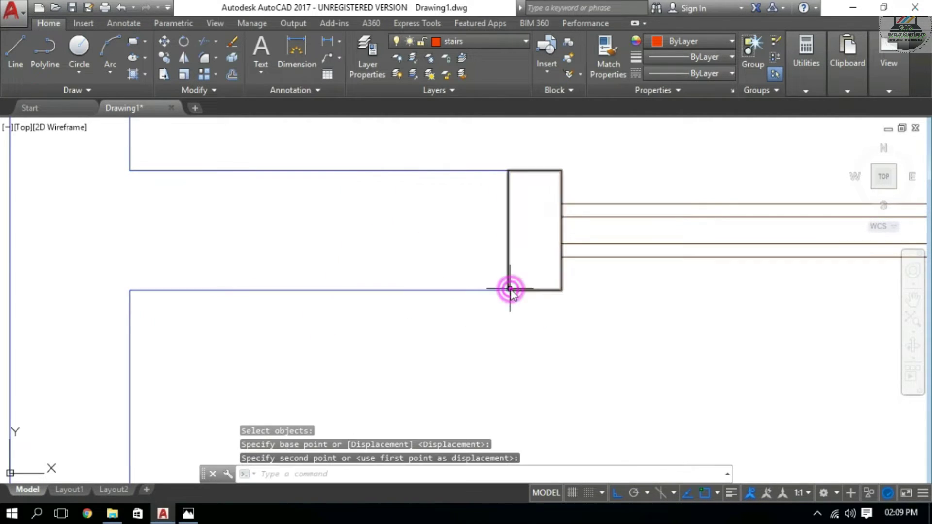
scroll(511, 289, down, 2)
key(Escape)
key(Escape)
scroll(511, 290, up, 2)
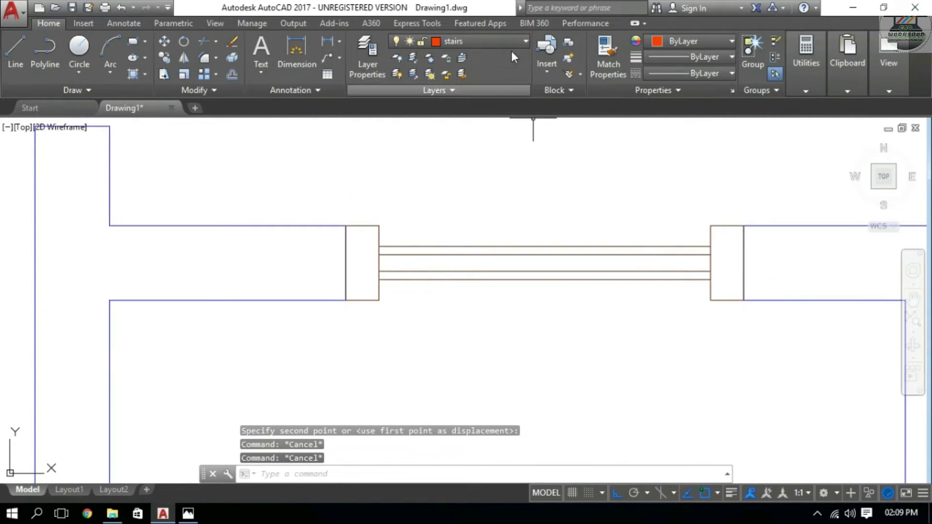
On the current window layer, draw lines across the opening's top and bottom jamb corners.
click(505, 42)
click(483, 145)
click(20, 39)
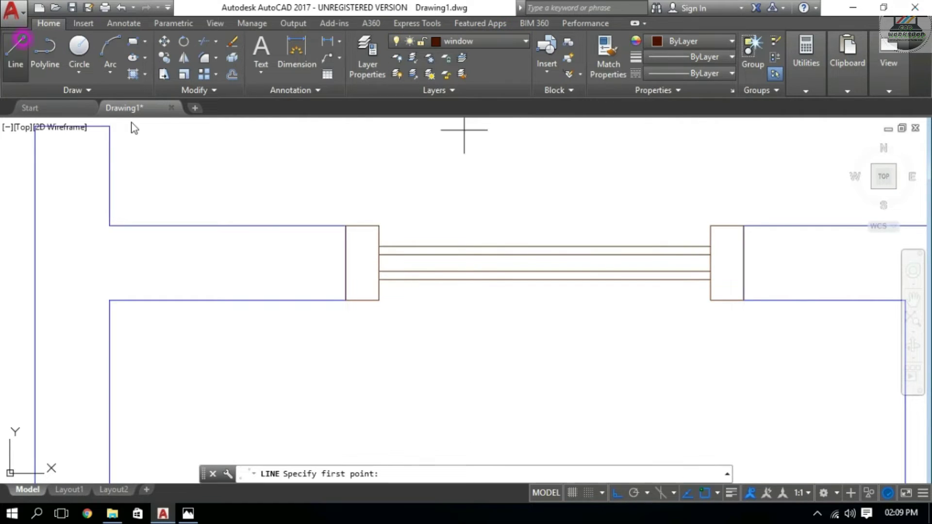
click(379, 226)
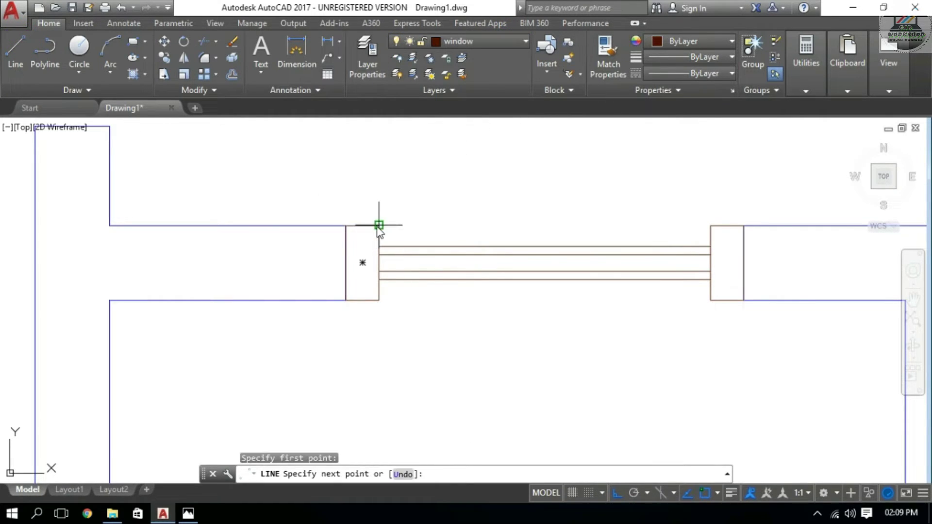
click(710, 226)
key(Return)
key(Return)
click(380, 300)
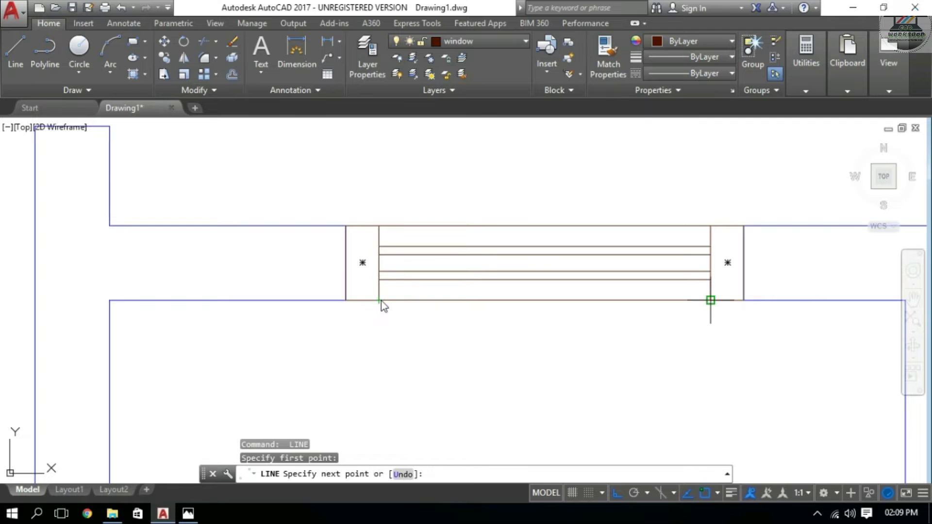
click(710, 300)
key(Escape)
scroll(710, 304, down, 8)
scroll(681, 307, down, 3)
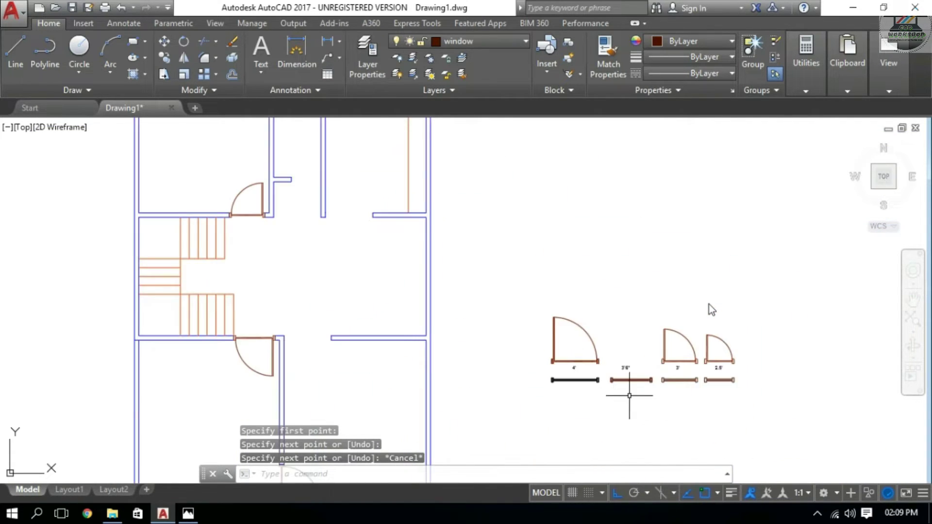
Move the 4' window piece onto the window layer.
scroll(624, 396, up, 5)
click(386, 353)
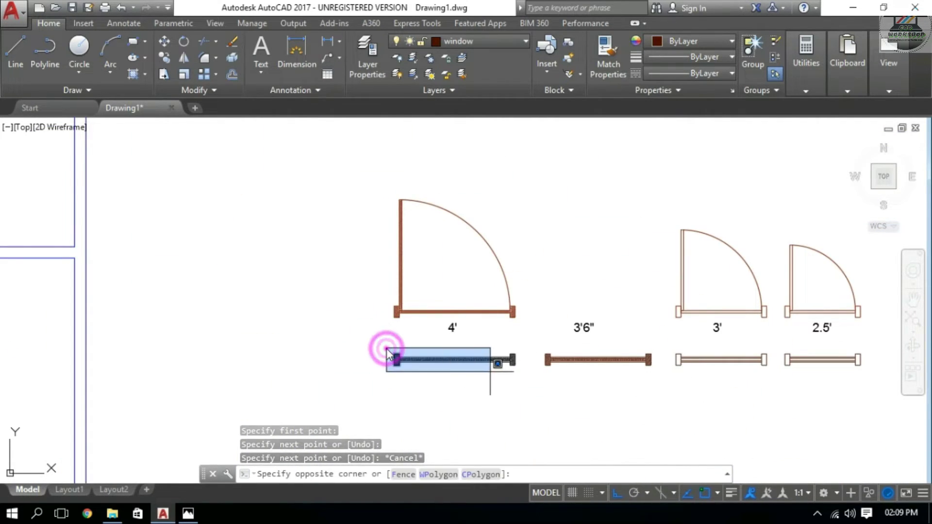
click(524, 375)
click(505, 39)
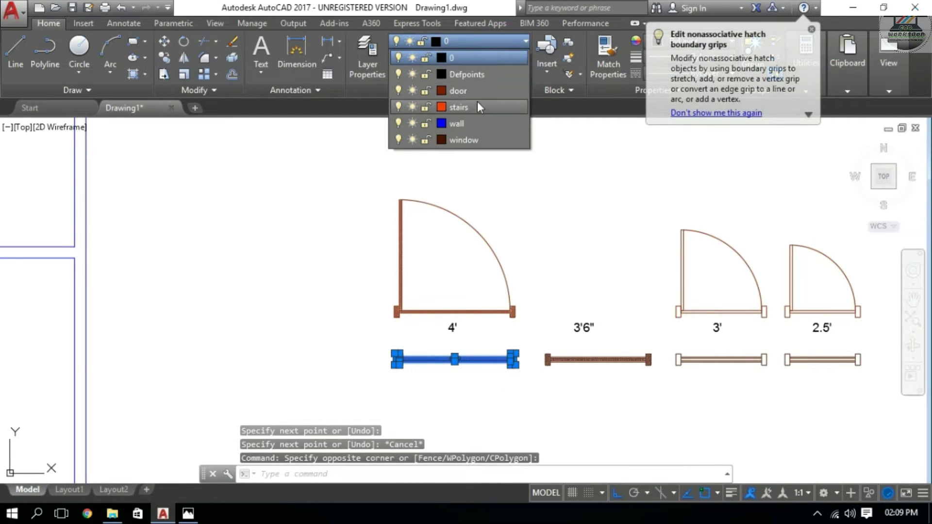
click(462, 140)
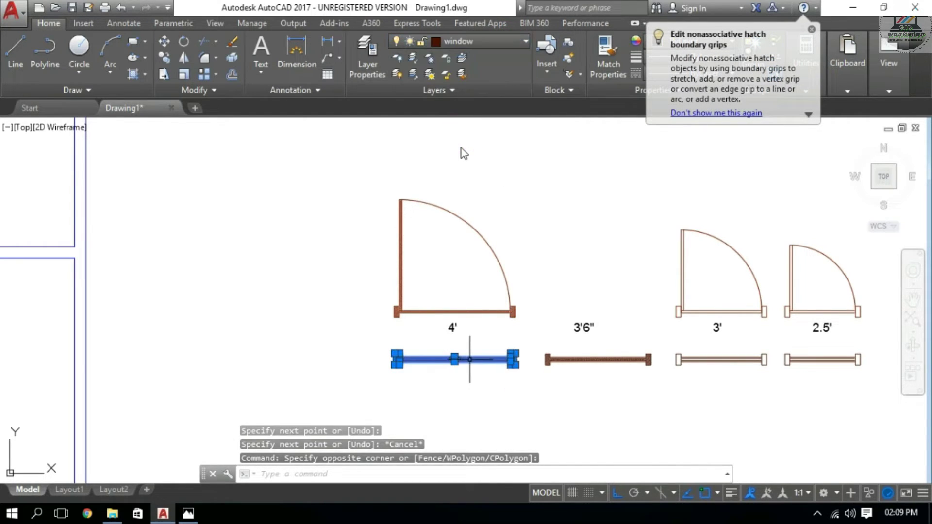
scroll(468, 359, up, 5)
key(Escape)
key(Escape)
Erase the hatches on the 4' window and its jamb ends.
click(451, 362)
key(Delete)
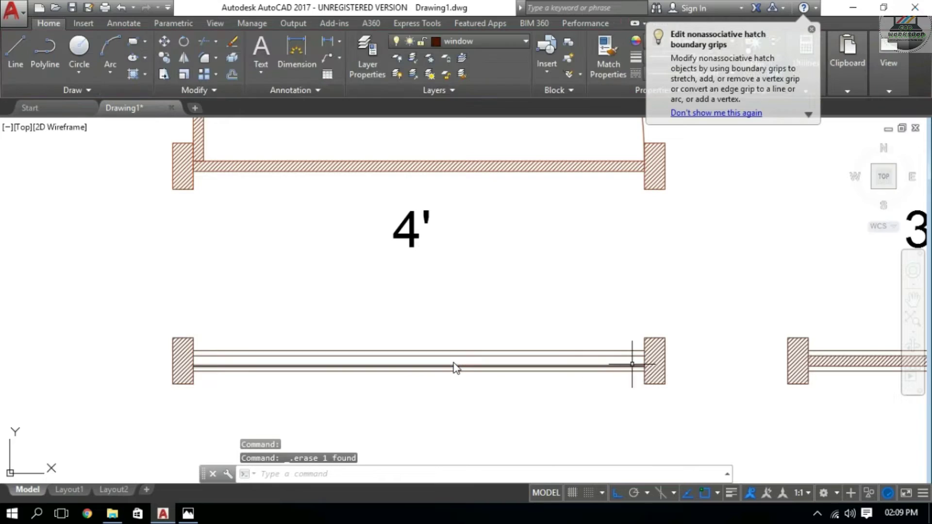
click(655, 369)
key(Delete)
Copy the 4' window piece into the wall opening.
click(697, 415)
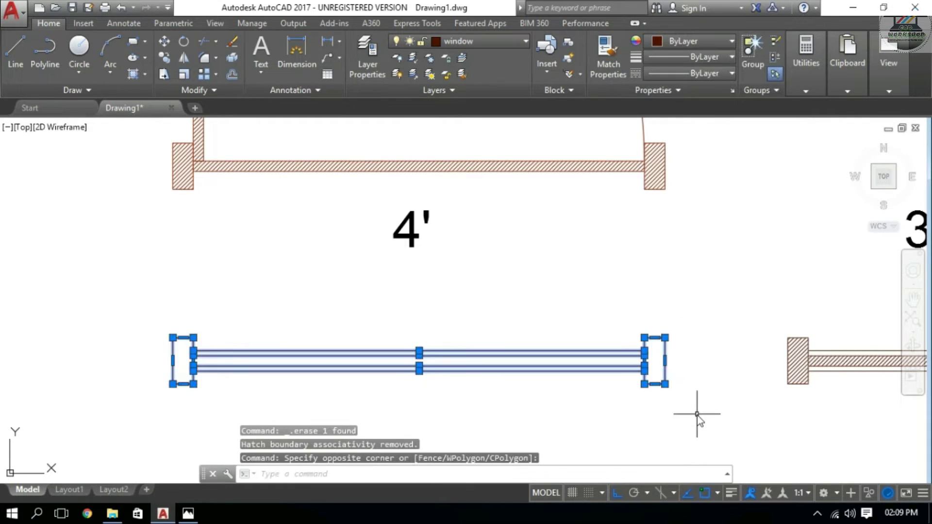
text(co)
key(Return)
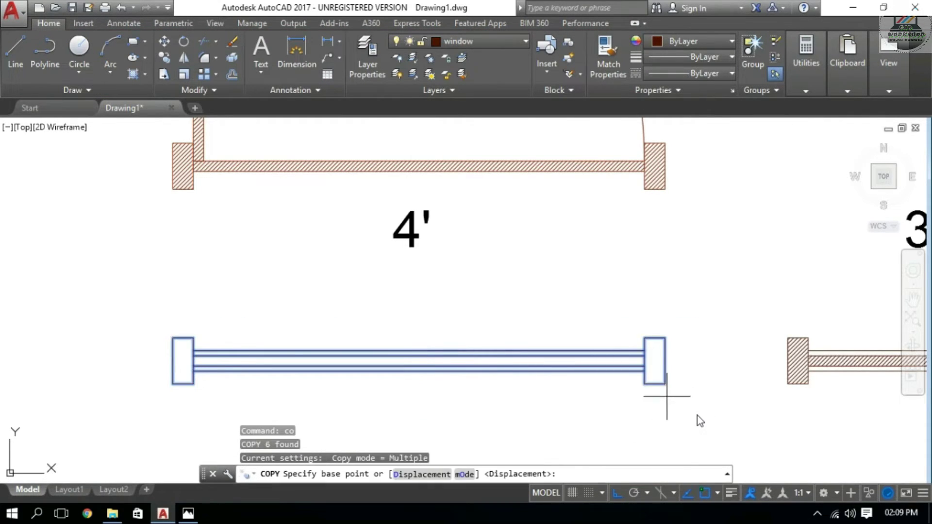
click(665, 384)
scroll(666, 388, down, 5)
scroll(541, 374, down, 5)
scroll(514, 340, up, 2)
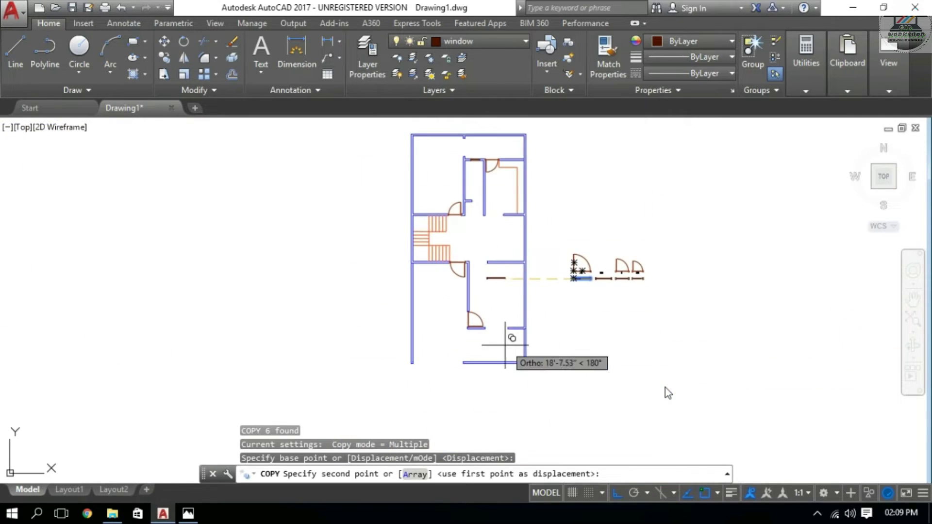
scroll(510, 272, up, 3)
scroll(542, 351, up, 3)
click(542, 351)
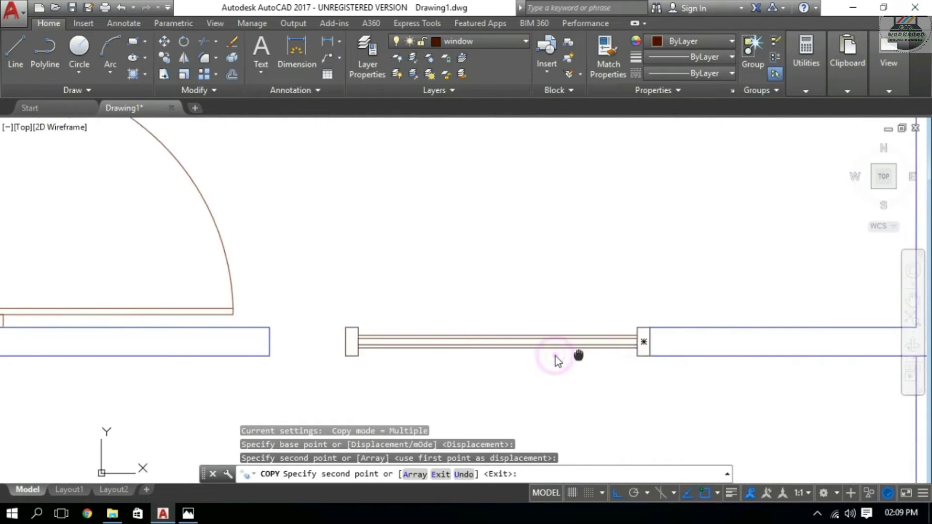
key(Escape)
key(Escape)
Stretch the copied window's left jamb out to the wall end.
text(s)
key(Return)
click(454, 306)
click(425, 374)
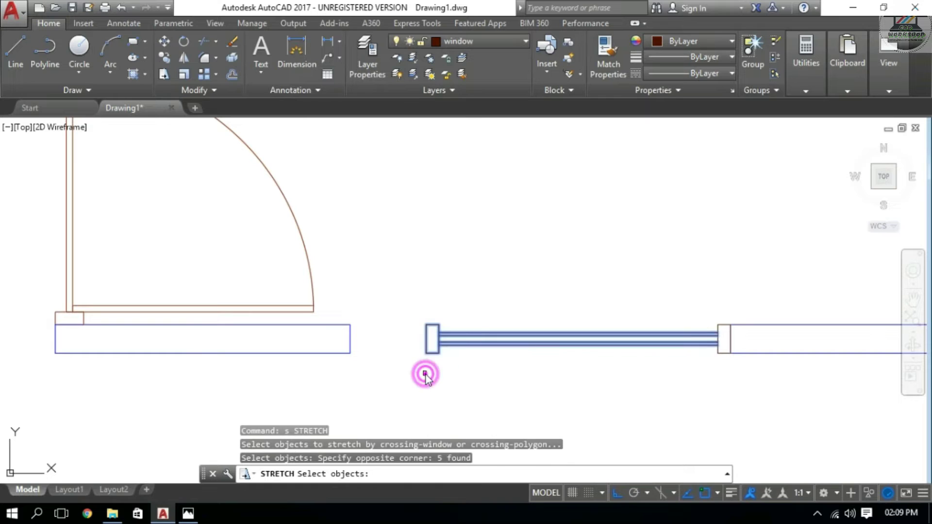
key(Return)
click(426, 353)
click(351, 353)
key(Escape)
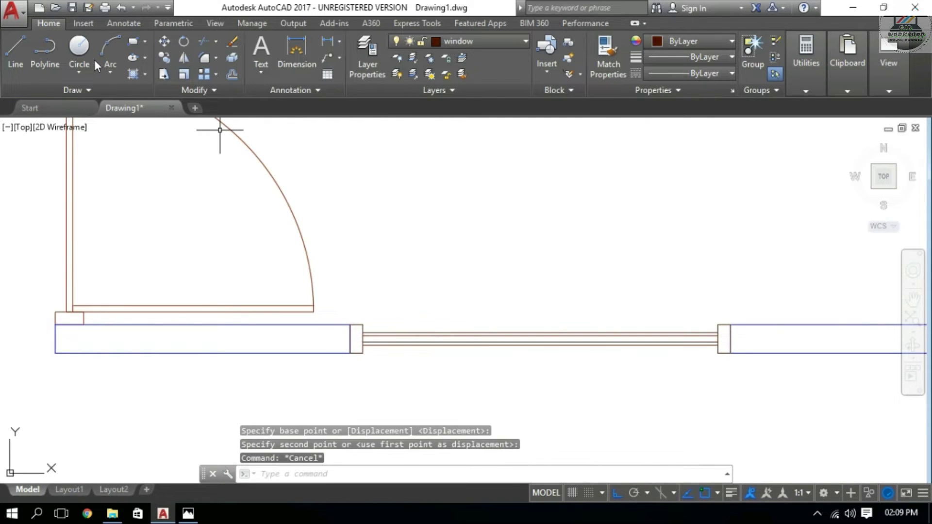
key(Escape)
Draw a line across the opening between the left and right window jambs.
click(15, 51)
click(363, 324)
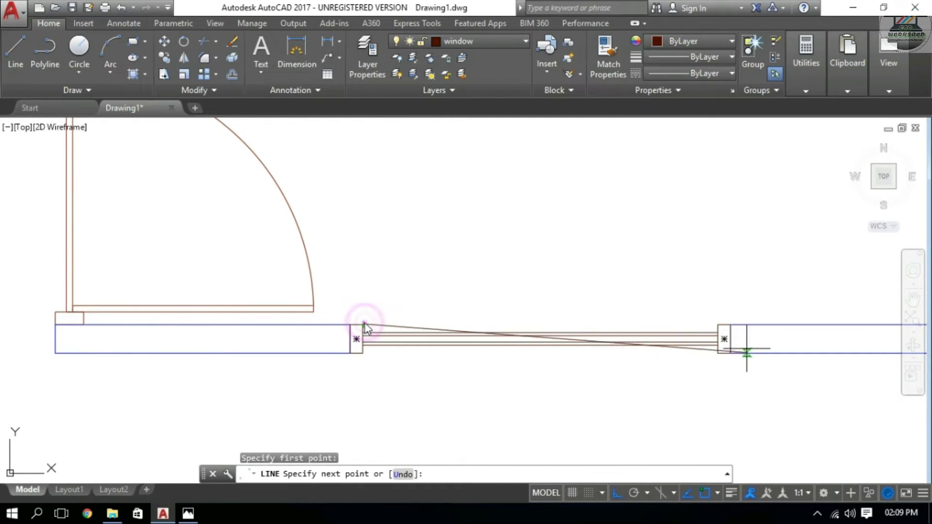
click(716, 324)
key(Escape)
key(Escape)
Copy the long window line down onto the lower wall edge.
text(co)
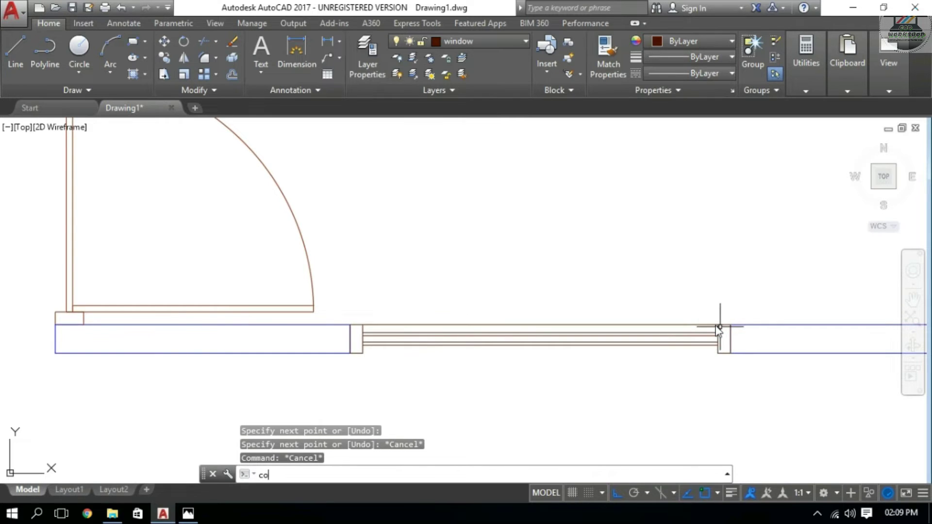
key(Return)
click(700, 327)
key(Return)
click(718, 325)
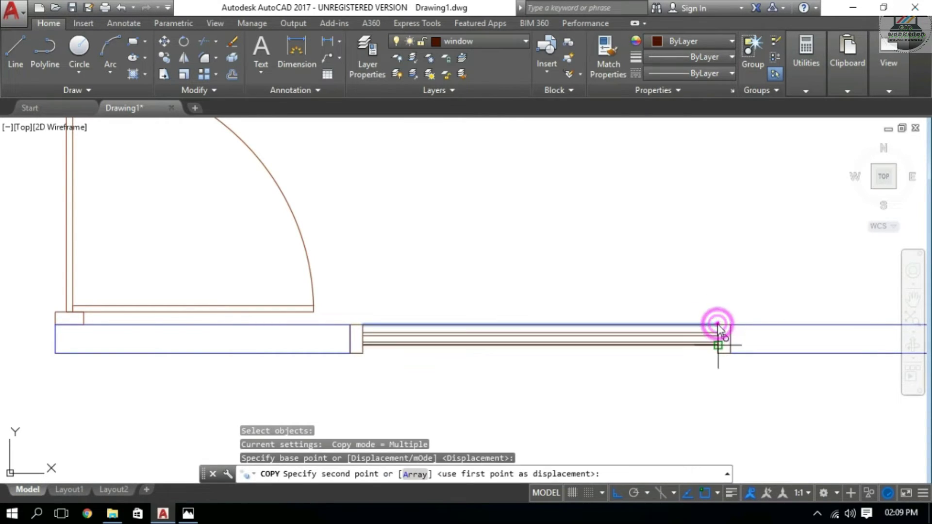
click(718, 353)
key(Escape)
key(Escape)
scroll(534, 311, down, 5)
scroll(534, 311, down, 2)
middle_drag(531, 308, 606, 341)
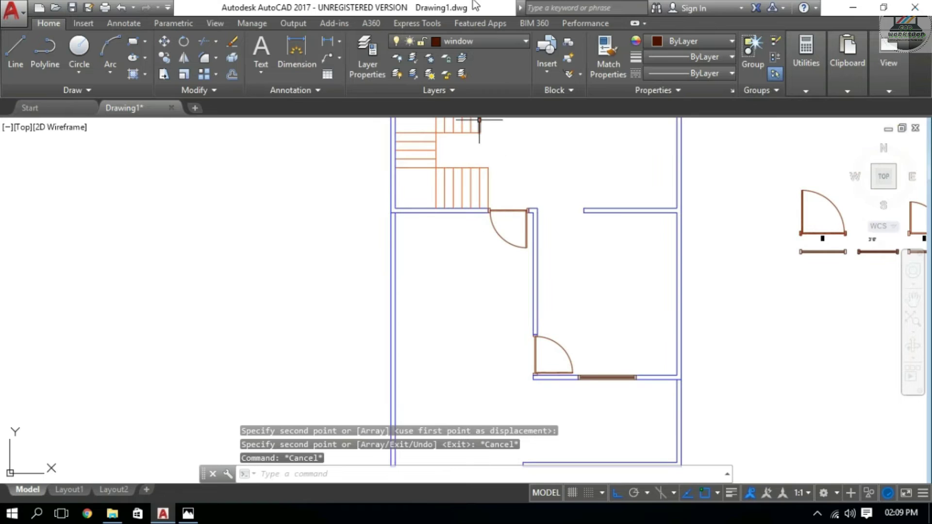
scroll(605, 341, down, 2)
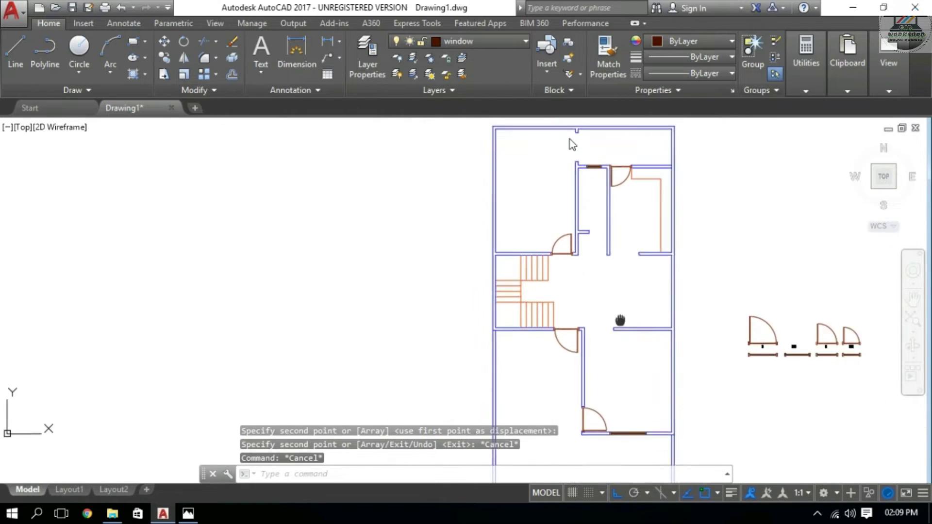
Copy the 4' window block into the floor plan.
scroll(783, 330, up, 7)
click(548, 311)
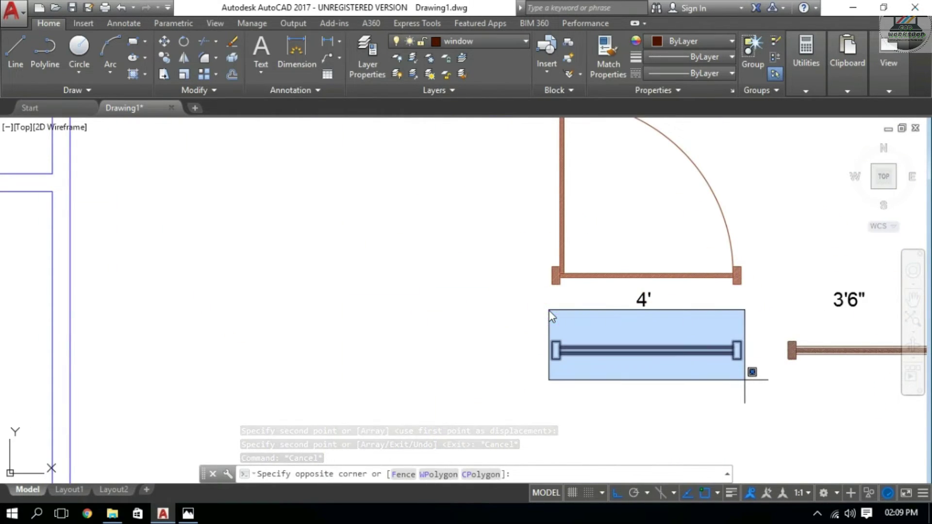
click(743, 378)
text(c)
key(Return)
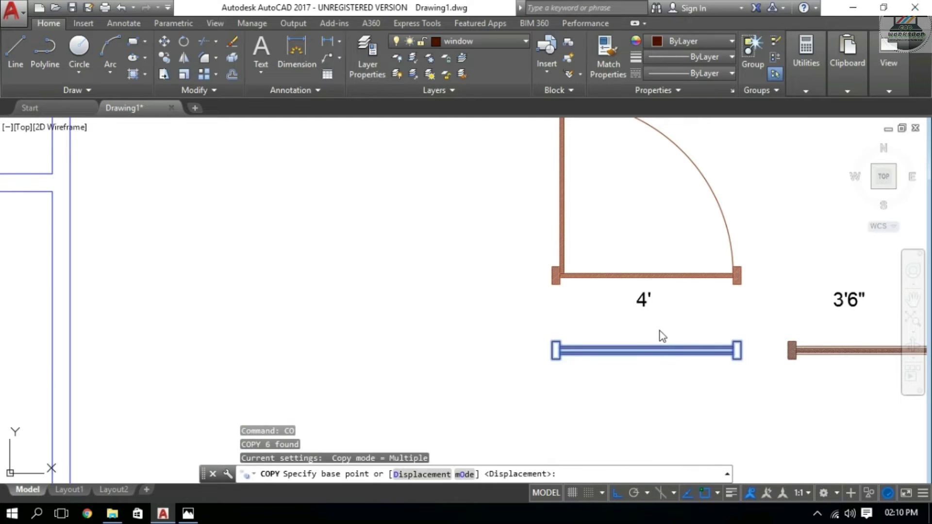
click(557, 349)
scroll(531, 286, down, 5)
middle_drag(542, 212, 662, 336)
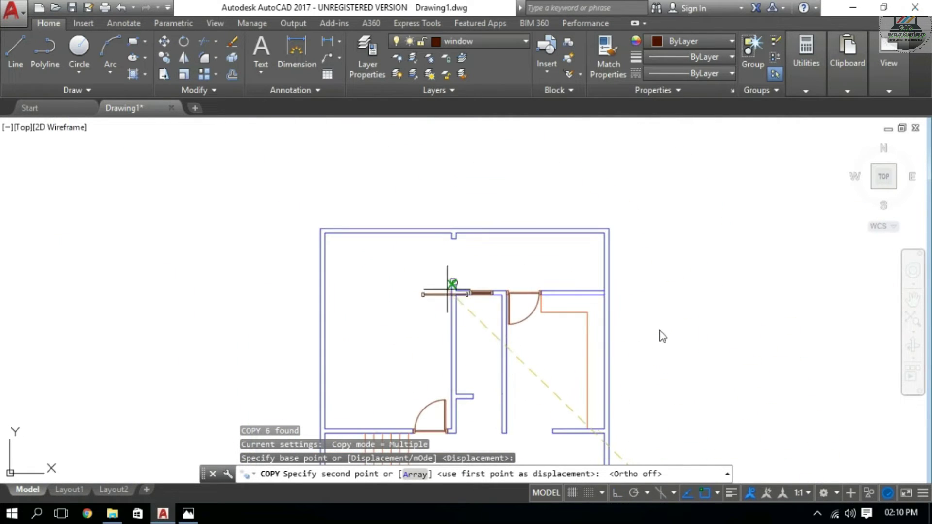
scroll(422, 262, up, 4)
click(437, 249)
key(Escape)
Rotate the copied window 90° to vertical with Ortho on.
click(244, 223)
click(599, 344)
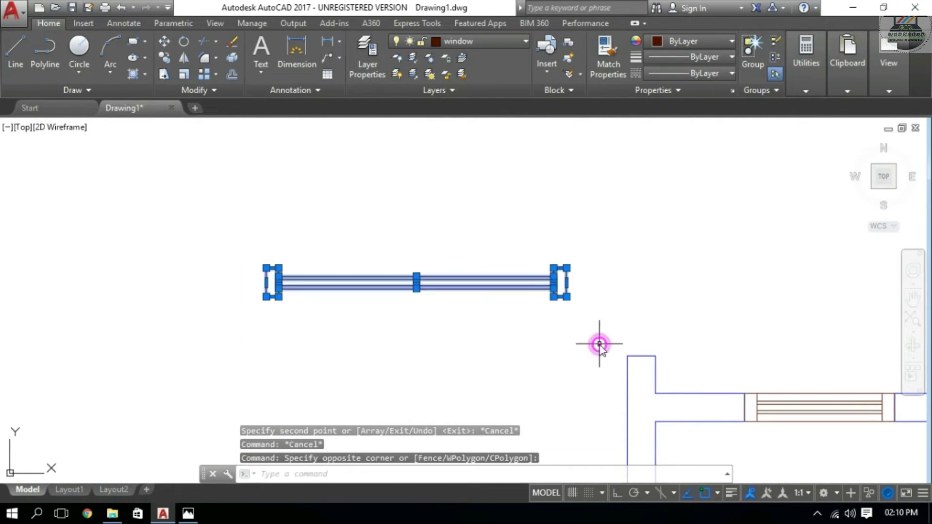
text(ro)
key(Return)
click(426, 228)
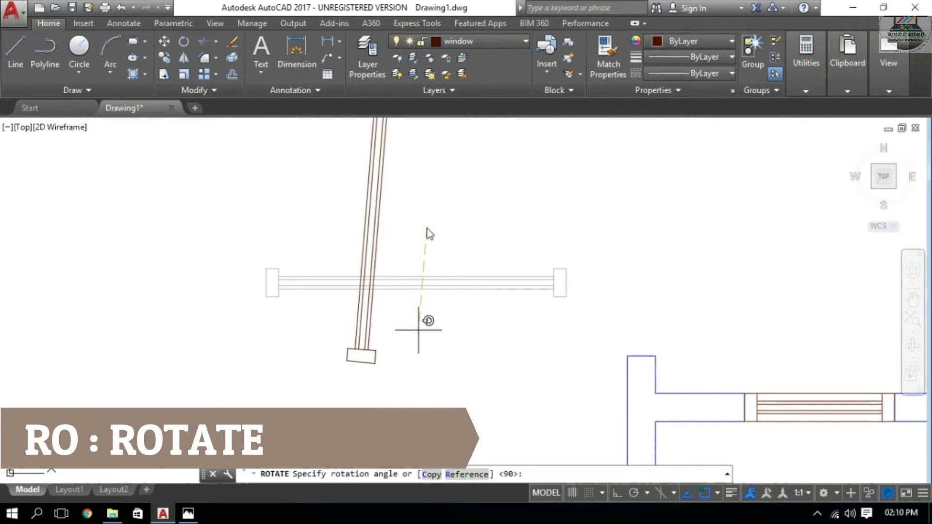
key(F8)
click(426, 360)
Move the vertical window into the interior wall opening near the top of the plan.
scroll(431, 391, down, 2)
click(431, 391)
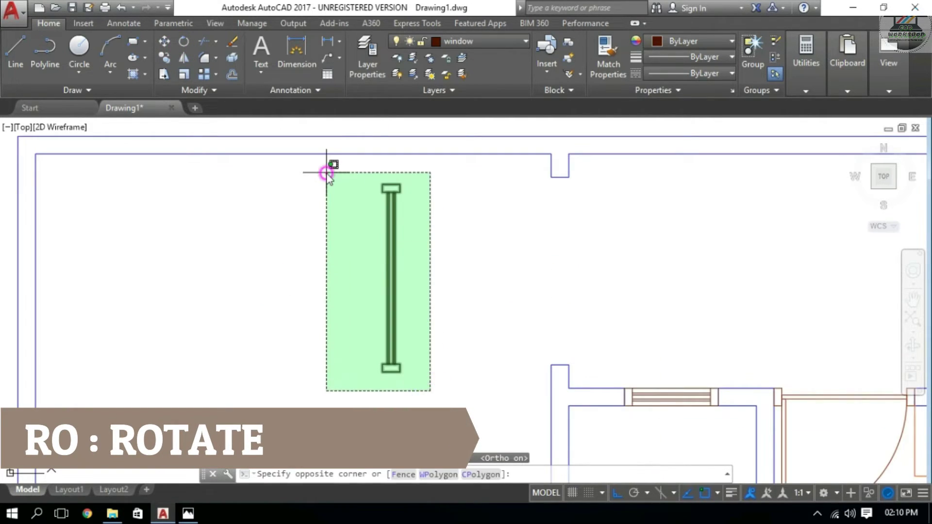
click(326, 167)
text(m)
key(Return)
scroll(416, 373, up, 2)
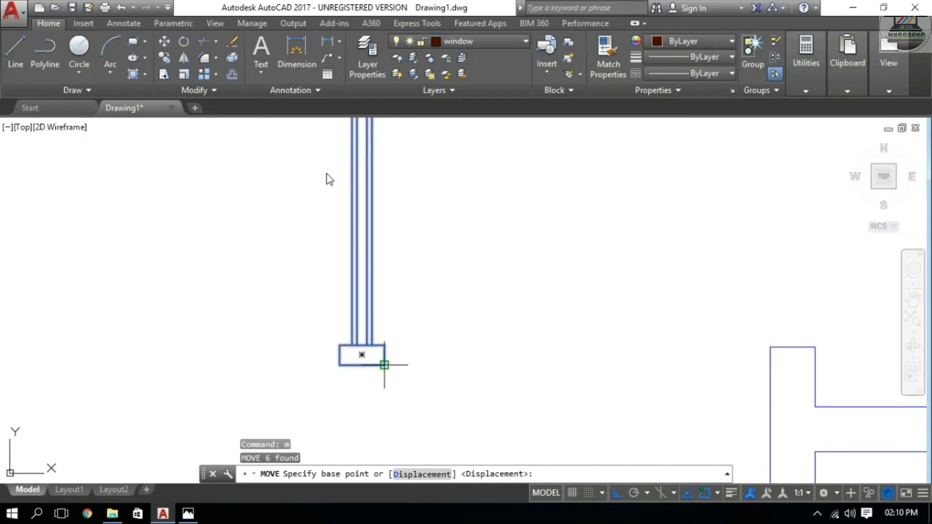
click(385, 367)
click(813, 348)
scroll(590, 333, down, 3)
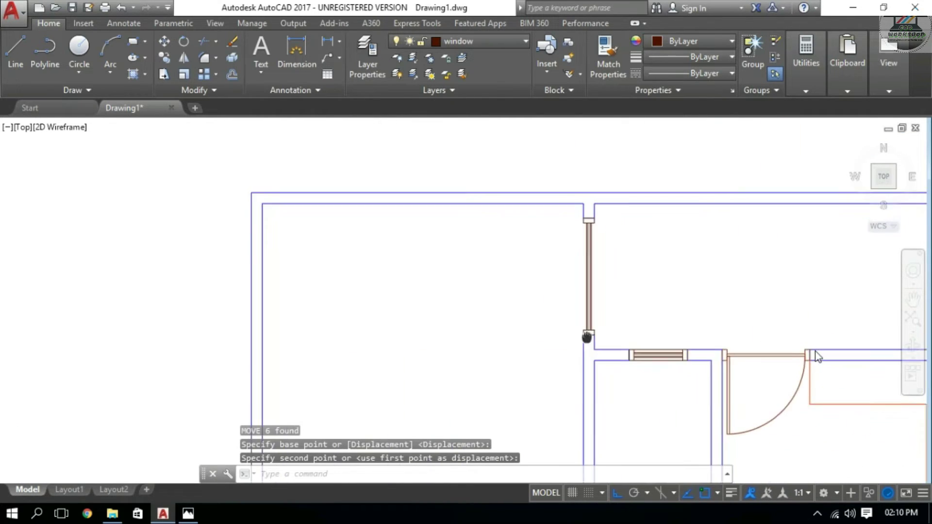
key(Escape)
key(Escape)
scroll(687, 385, down, 3)
scroll(530, 254, up, 1)
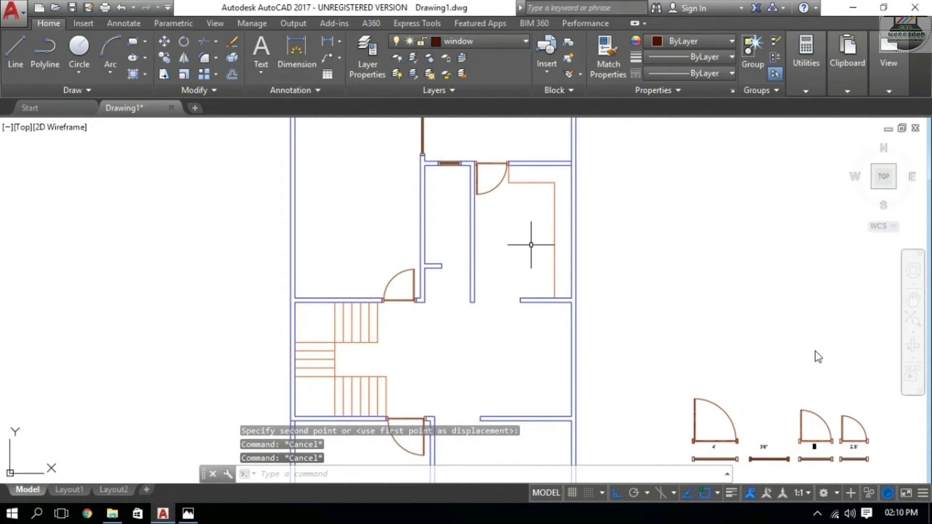
middle_drag(531, 245, 549, 320)
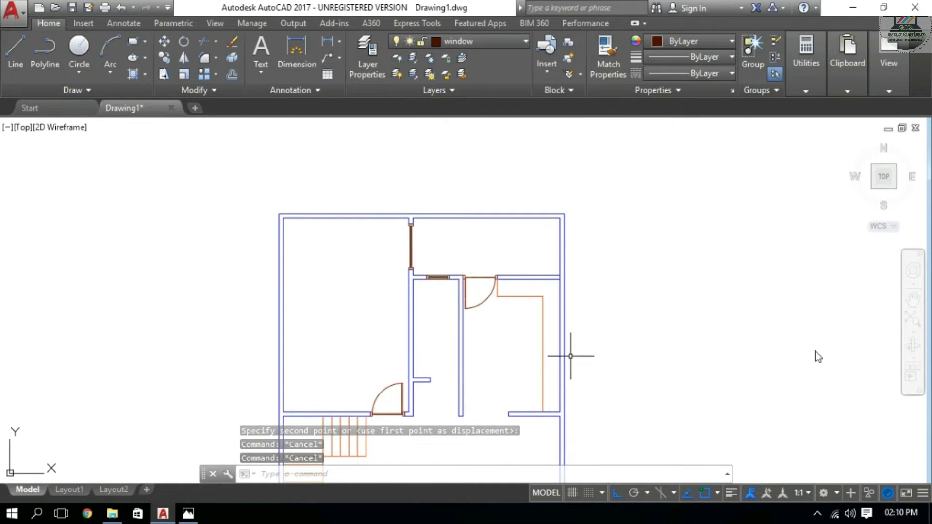
mouse_move(566, 354)
middle_down()
mouse_move(541, 252)
mouse_move(547, 218)
middle_up()
Copy the 2.5' door block into the narrow middle room.
middle_drag(667, 359, 483, 262)
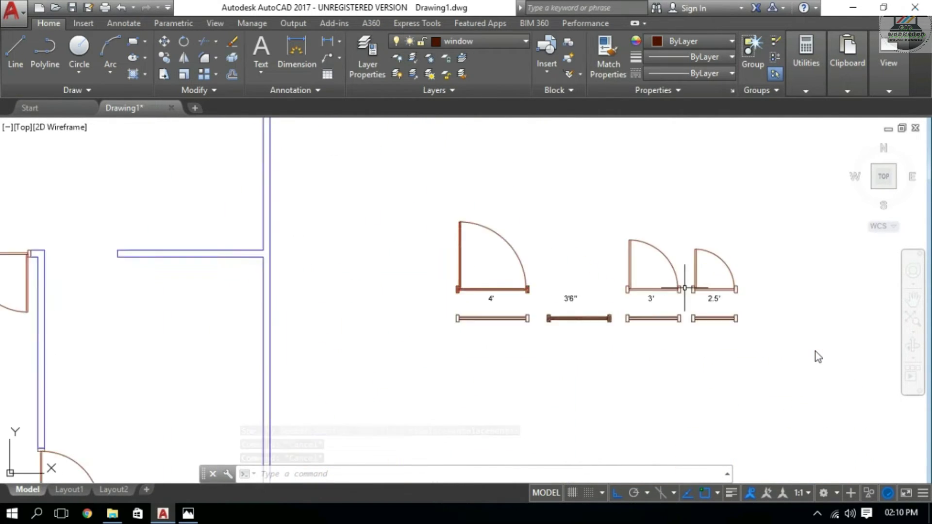
scroll(756, 309, up, 5)
click(544, 136)
click(767, 348)
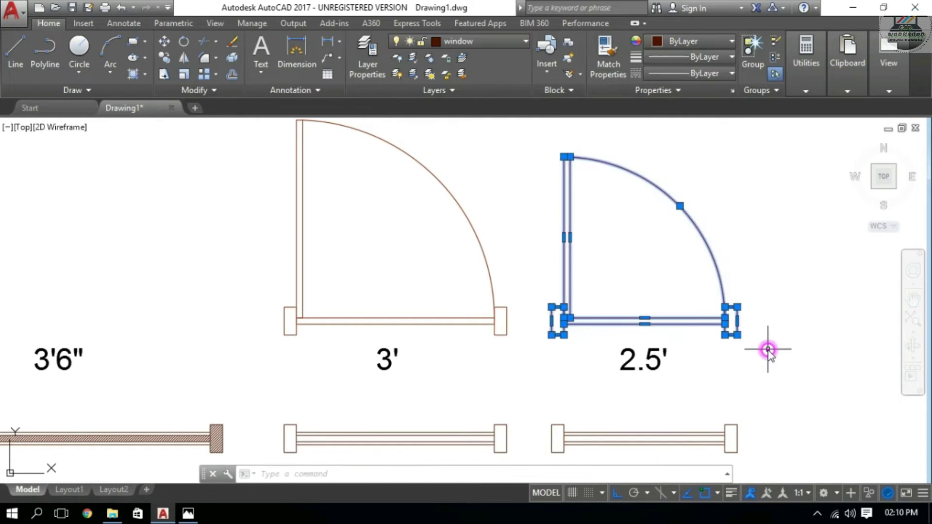
text(co)
key(Return)
click(759, 347)
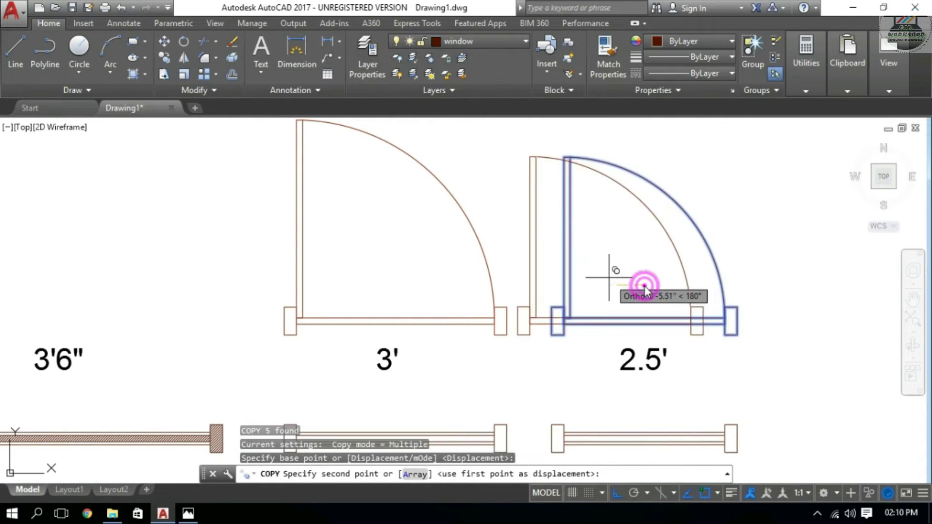
scroll(614, 266, down, 5)
middle_drag(478, 202, 558, 343)
scroll(442, 269, up, 5)
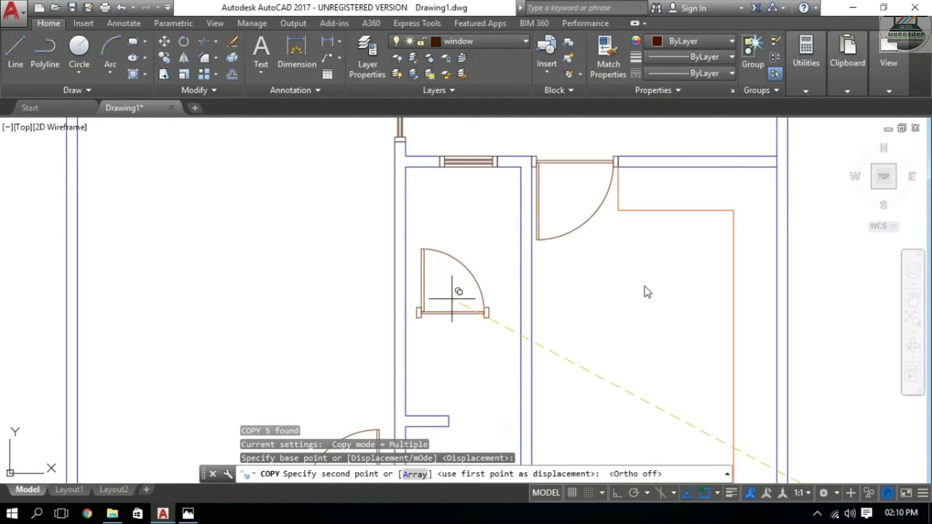
click(461, 334)
key(Escape)
key(Escape)
Mirror the door copy about a vertical line, erasing the original.
click(419, 268)
click(501, 369)
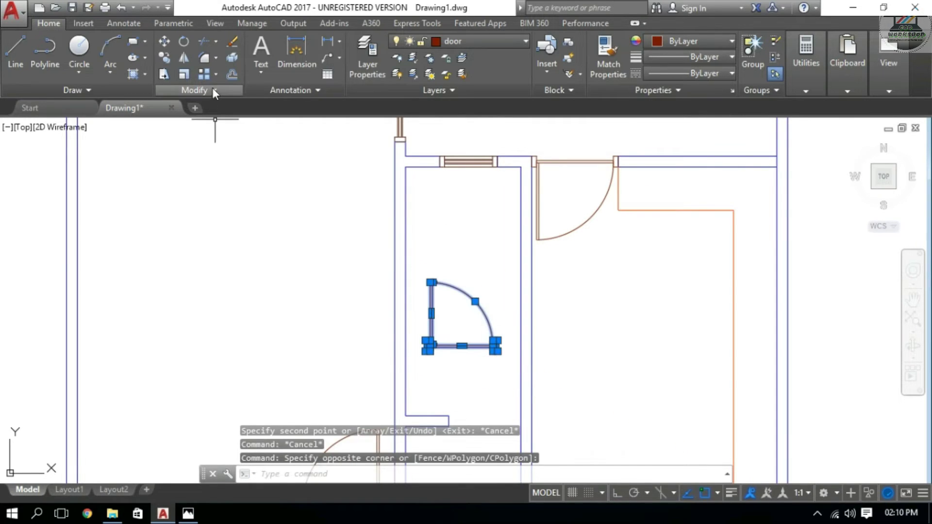
text(mi)
key(Return)
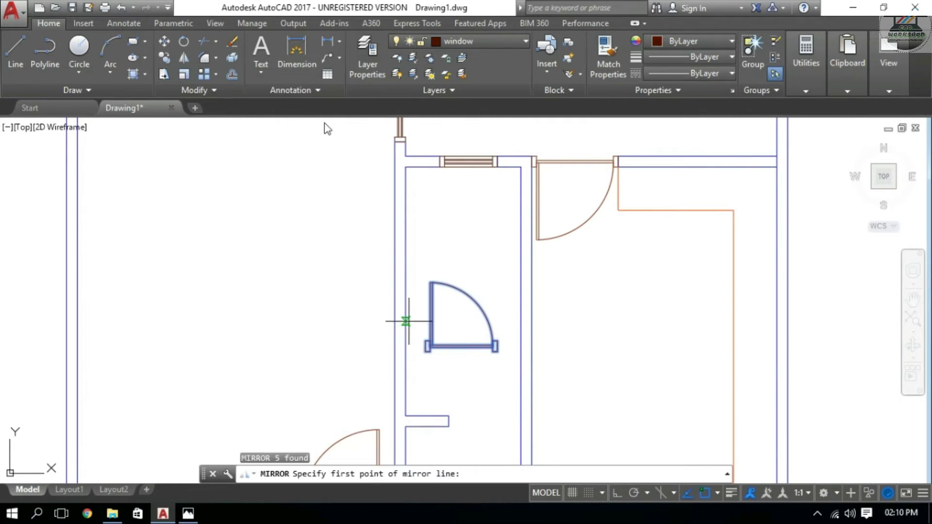
click(462, 372)
key(F8)
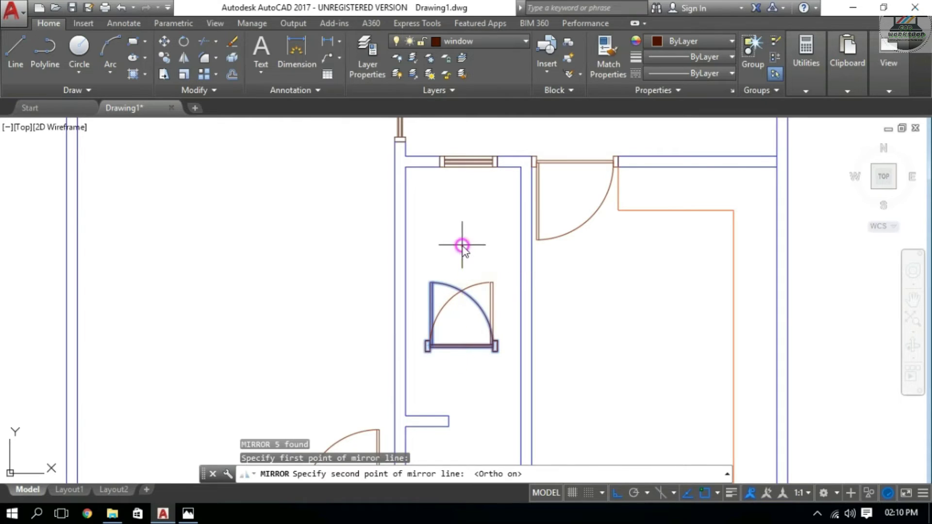
click(462, 248)
click(410, 475)
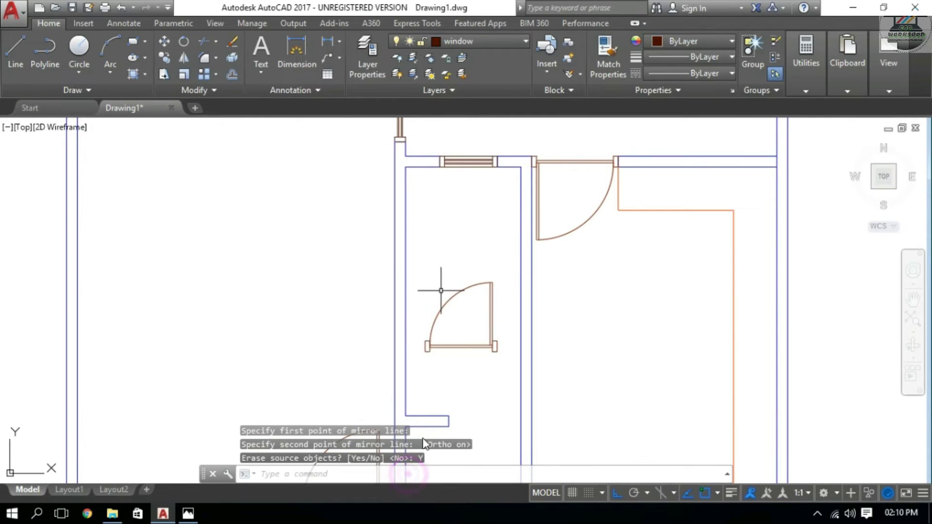
Move the mirrored door into the narrow room's wall opening.
click(425, 265)
click(502, 381)
text(m)
key(Return)
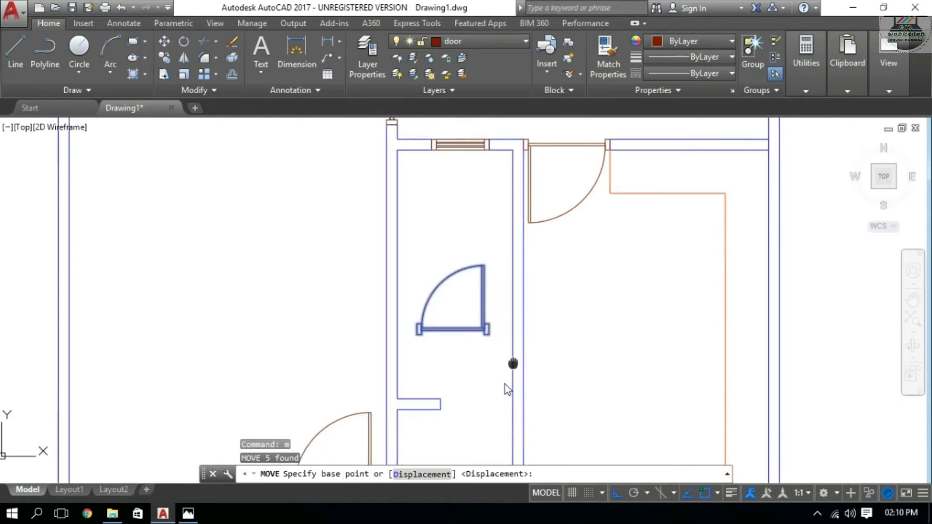
middle_drag(505, 383, 466, 272)
click(387, 237)
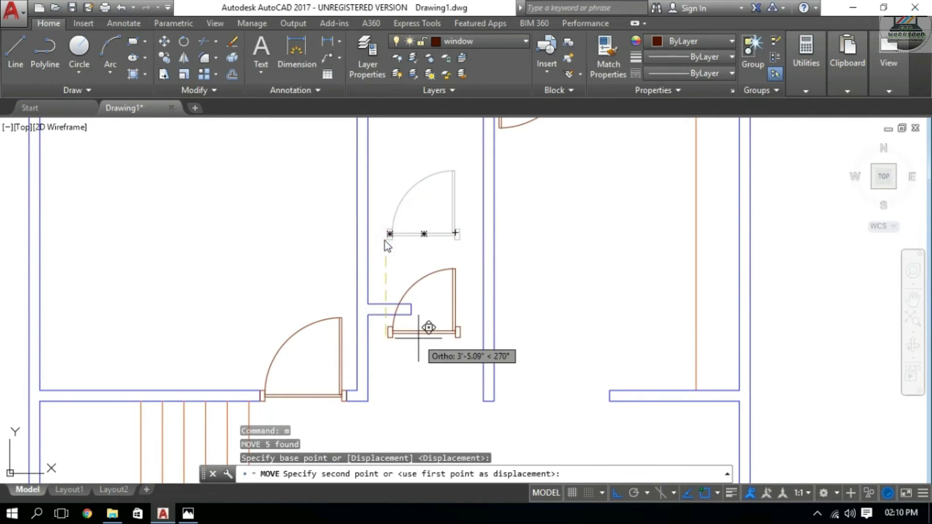
click(415, 309)
key(Escape)
key(Escape)
Reposition the door so its jamb snaps to the opening's wall end.
scroll(437, 310, up, 5)
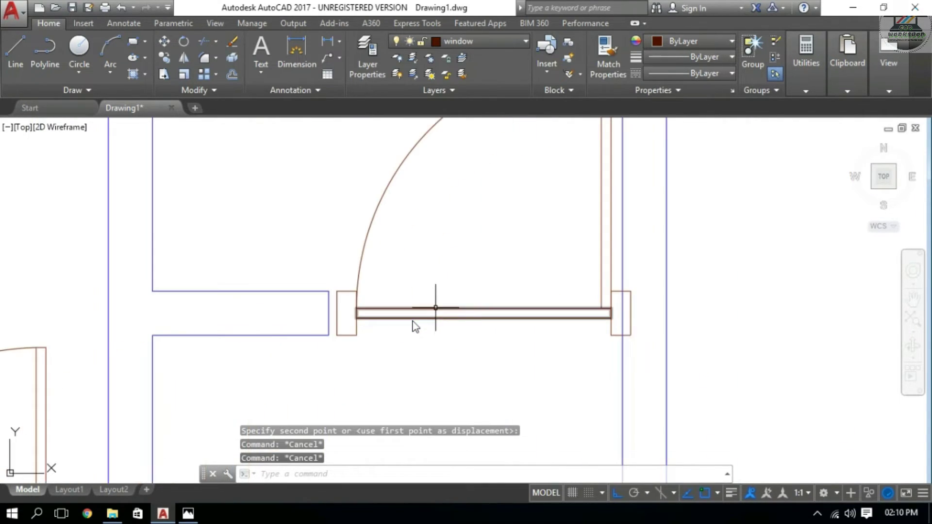
scroll(510, 264, down, 4)
scroll(537, 229, up, 1)
click(416, 198)
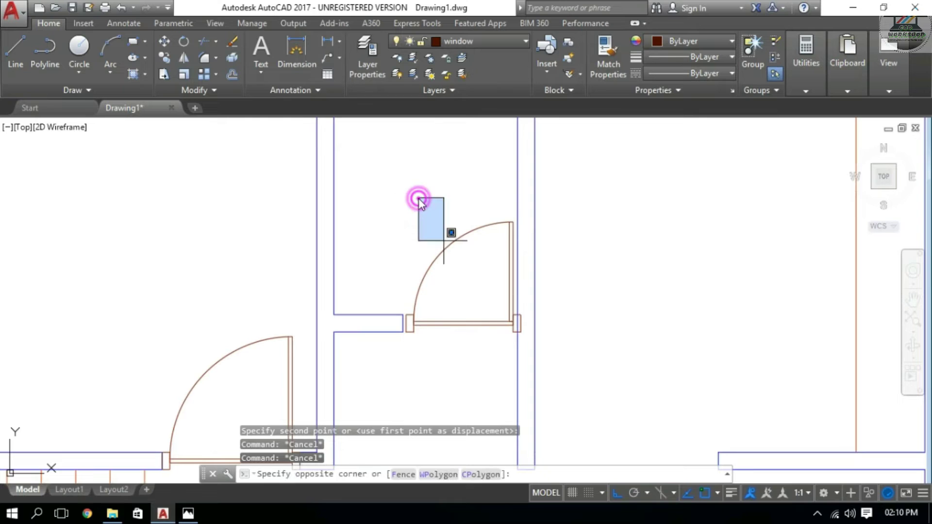
click(528, 344)
scroll(418, 334, up, 4)
click(506, 367)
click(395, 247)
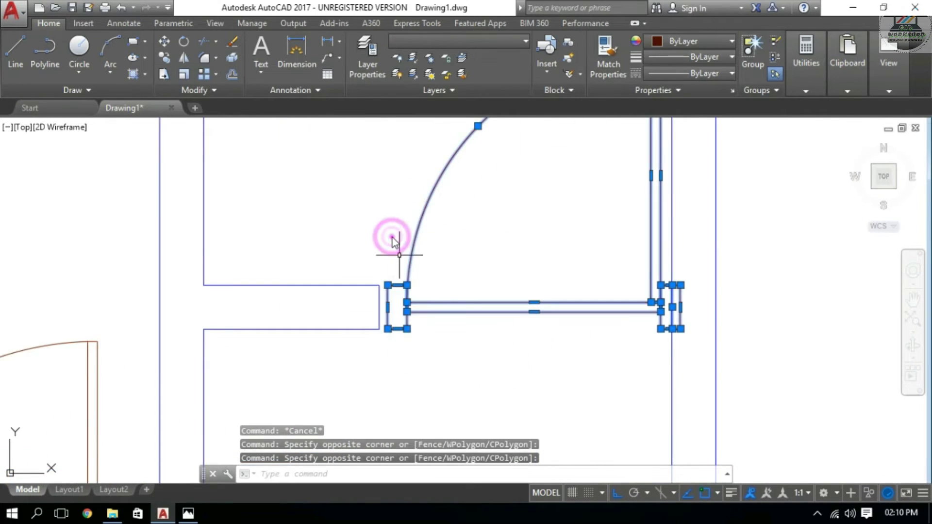
text(m)
key(Return)
click(388, 330)
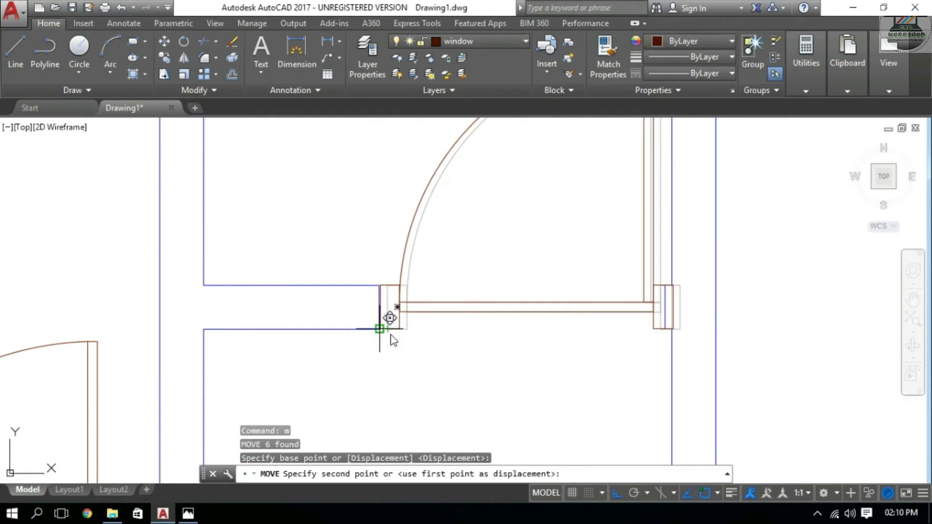
key(Escape)
key(Escape)
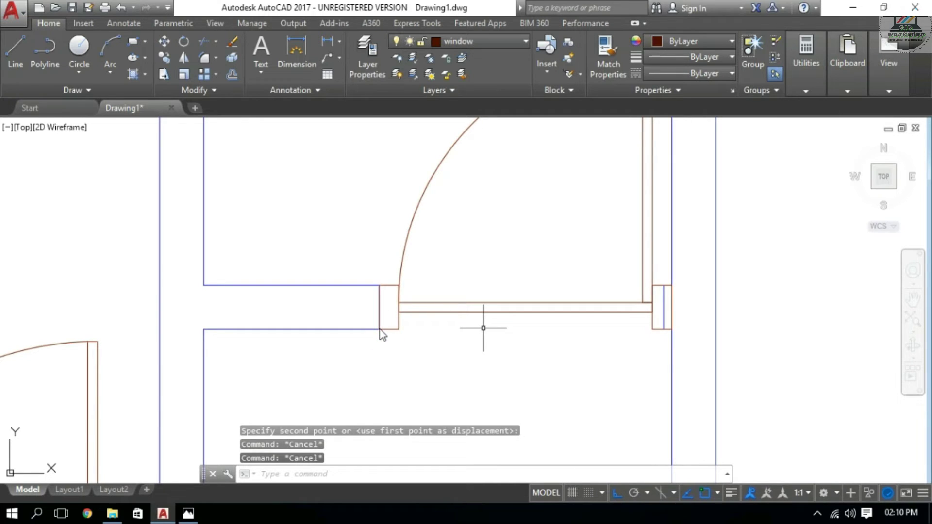
scroll(484, 325, down, 2)
scroll(535, 369, down, 3)
scroll(559, 343, down, 3)
middle_drag(558, 344, 543, 250)
scroll(558, 309, down, 4)
Create a new layer named slab with colour 251.
click(369, 63)
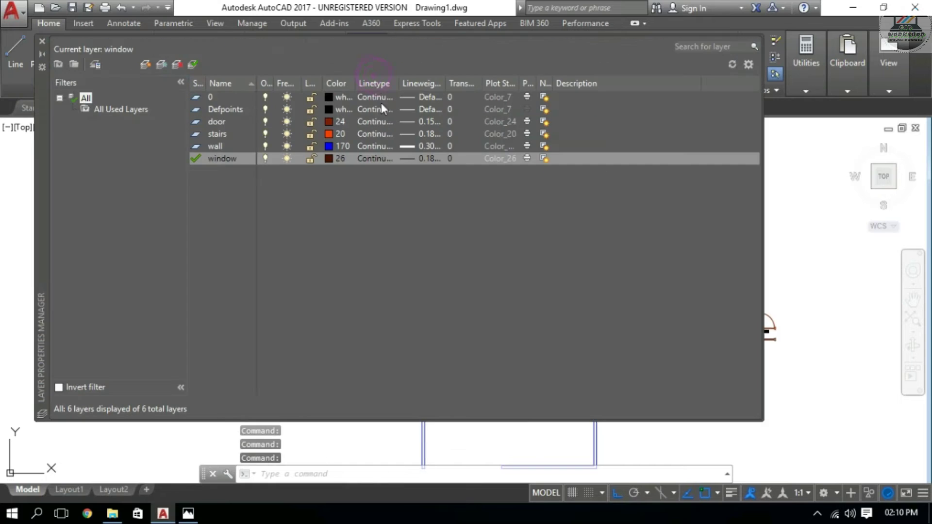
click(145, 63)
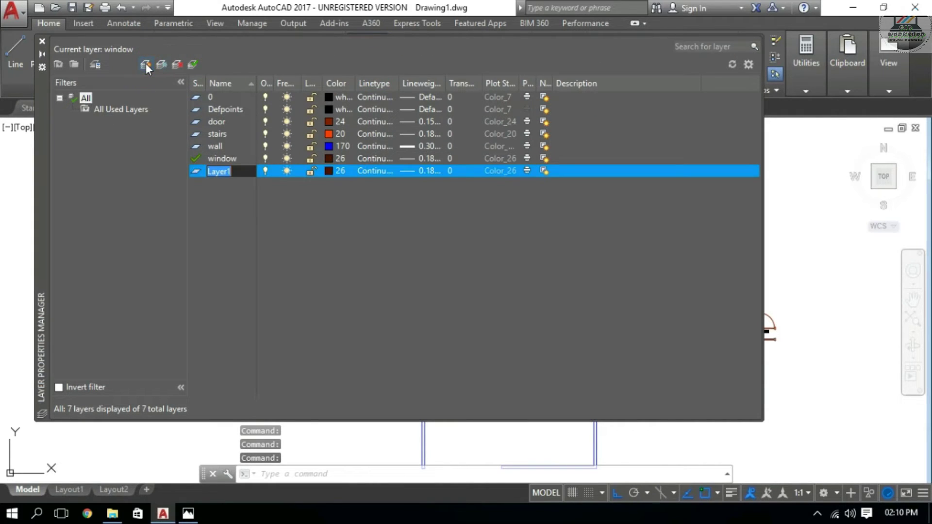
text(slab)
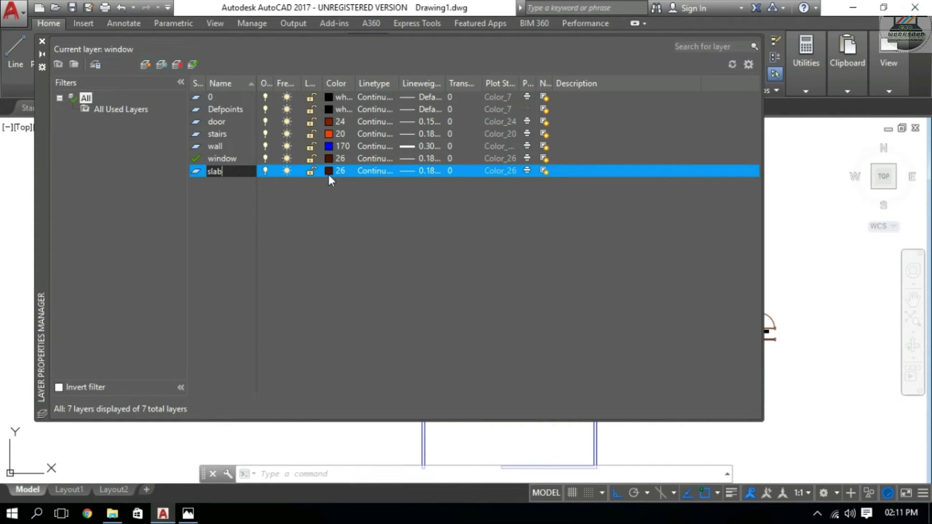
click(329, 170)
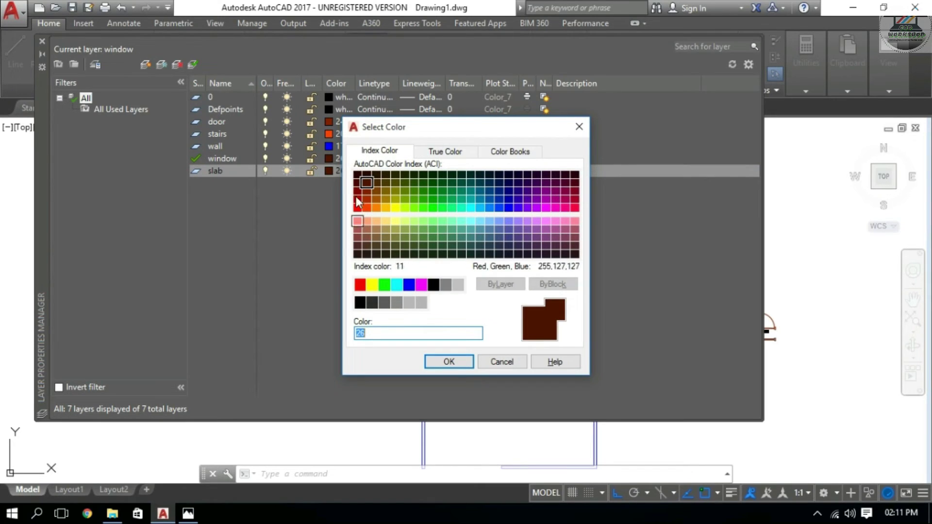
click(384, 303)
click(450, 362)
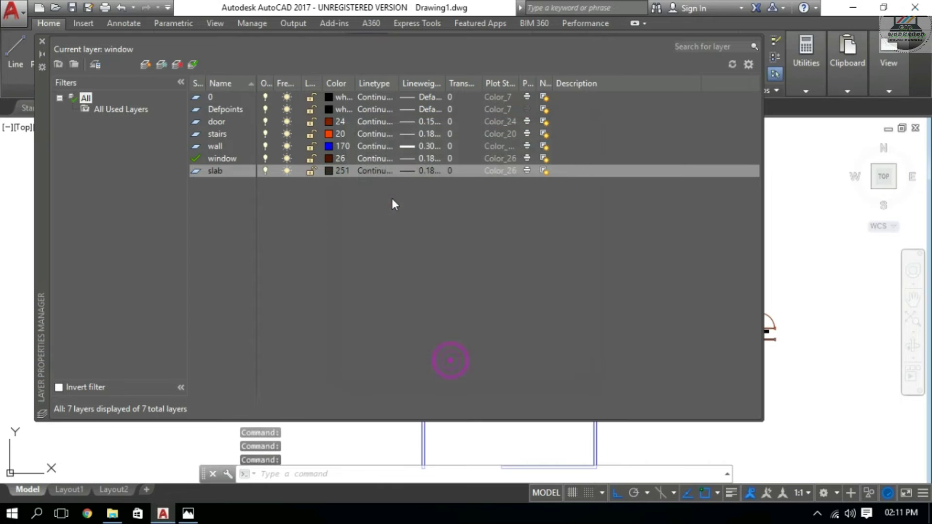
Give the slab layer a 0.20 mm lineweight and the loaded ACAD_ISO03W100 linetype.
click(419, 174)
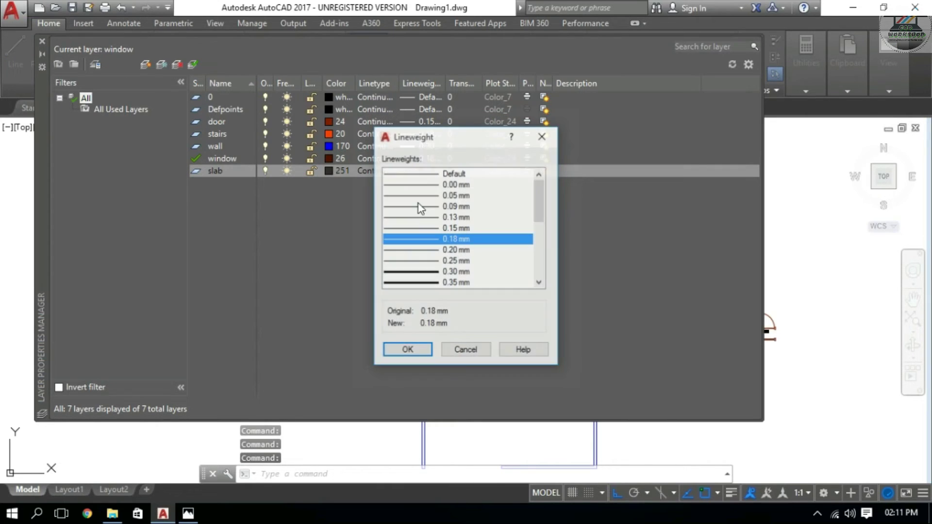
click(426, 250)
click(407, 350)
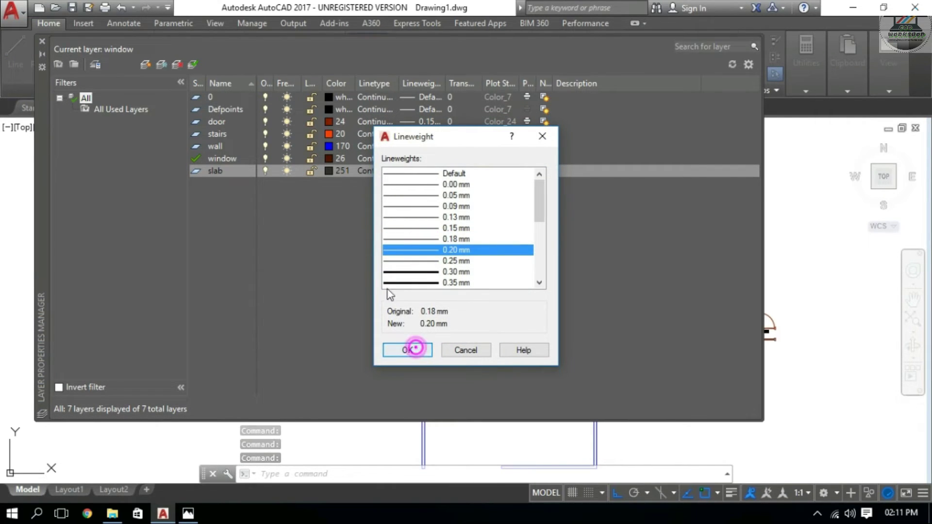
click(367, 169)
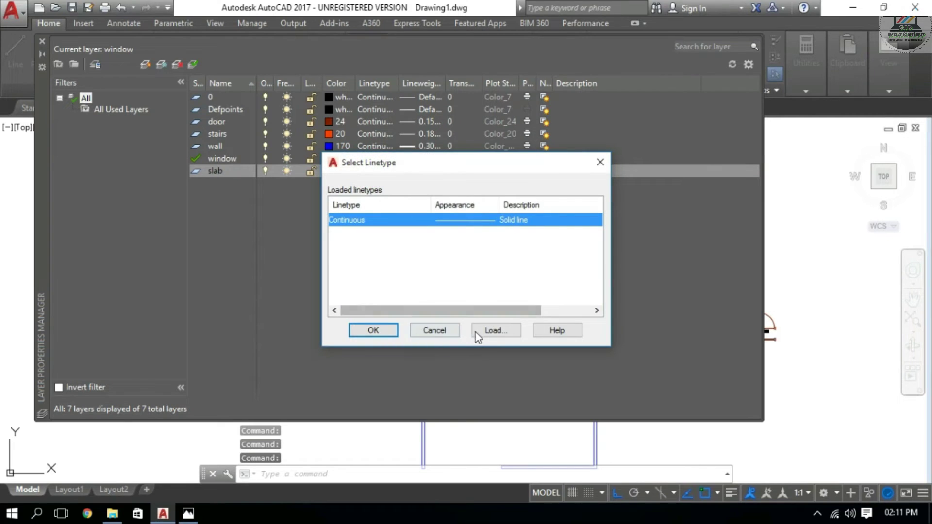
click(493, 331)
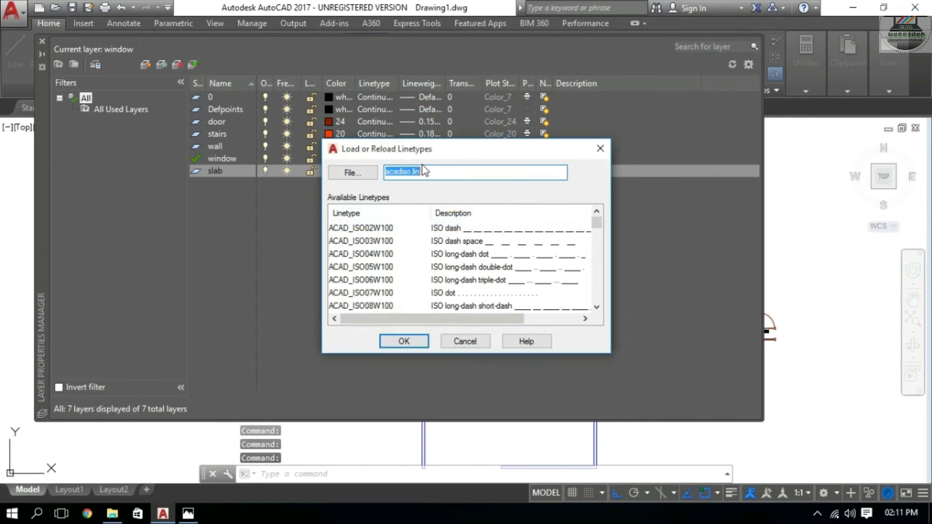
click(466, 241)
click(417, 342)
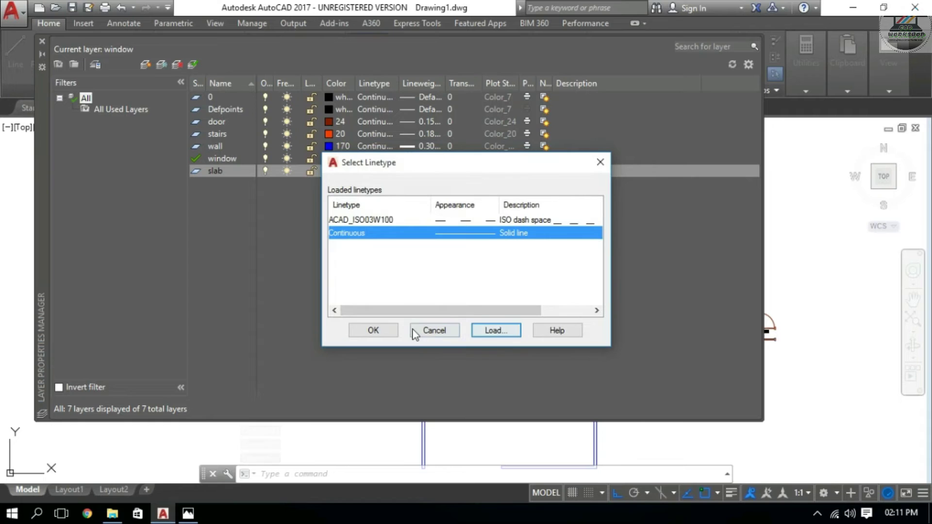
click(449, 221)
click(383, 330)
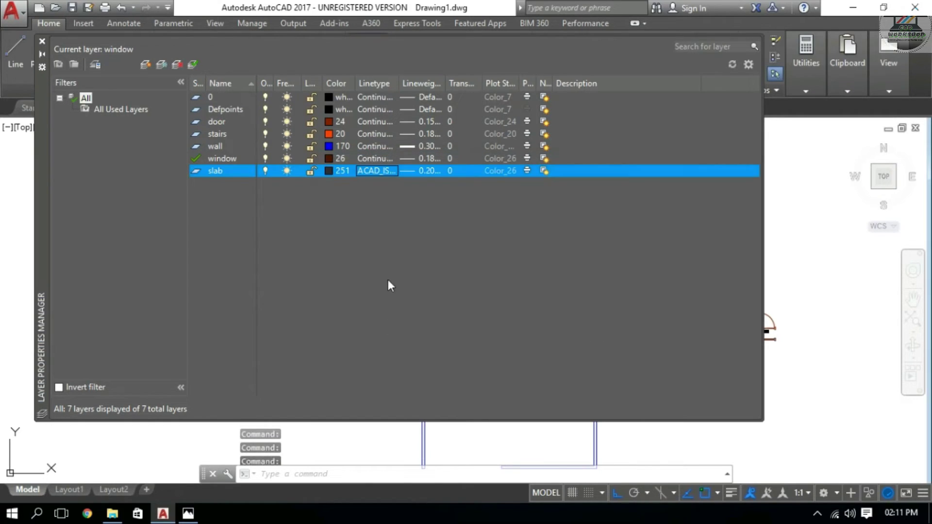
click(42, 41)
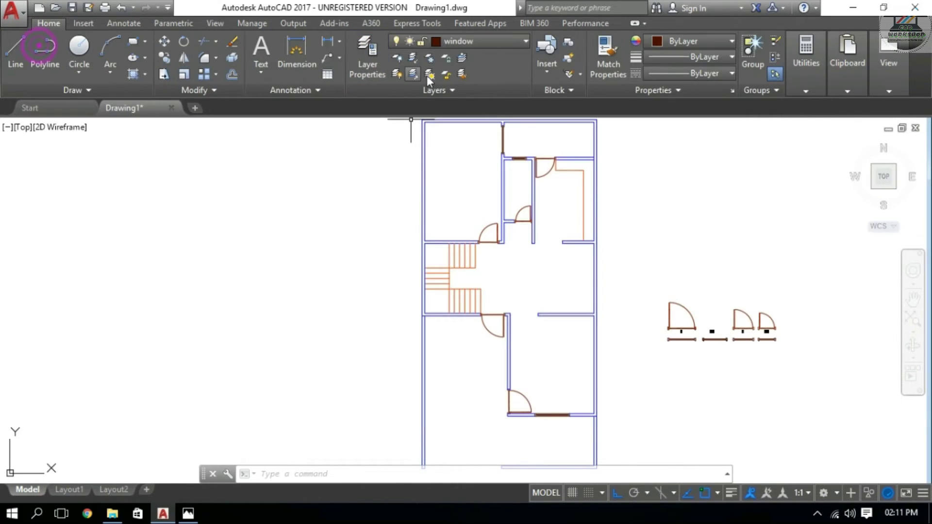
Make slab the current layer and start a line 2 units from the wall corner.
click(476, 43)
click(465, 103)
middle_drag(536, 313, 511, 244)
text(1)
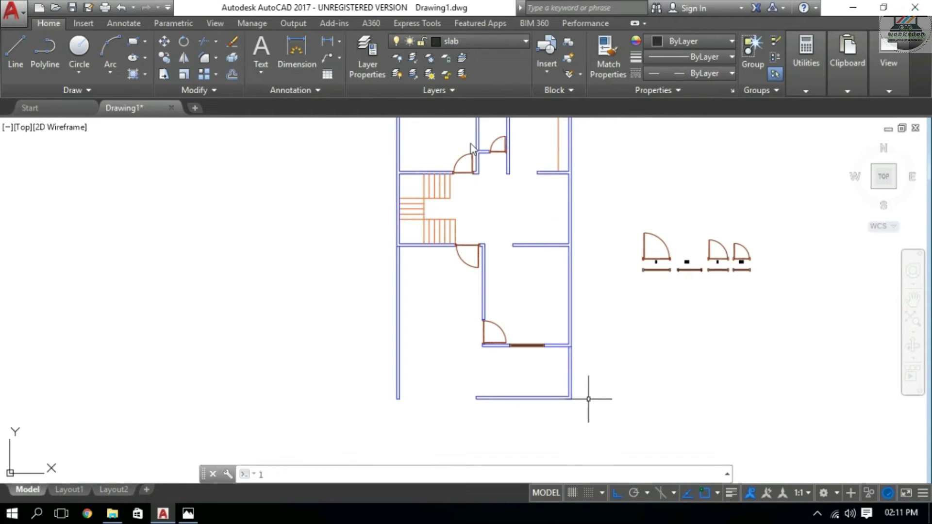
key(Return)
scroll(588, 399, up, 3)
scroll(571, 362, up, 3)
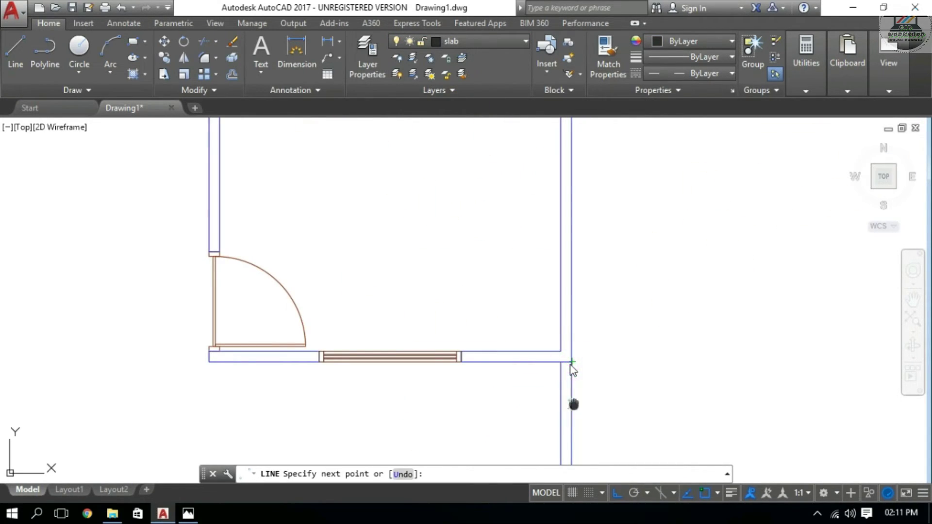
middle_drag(573, 403, 595, 323)
text(2)
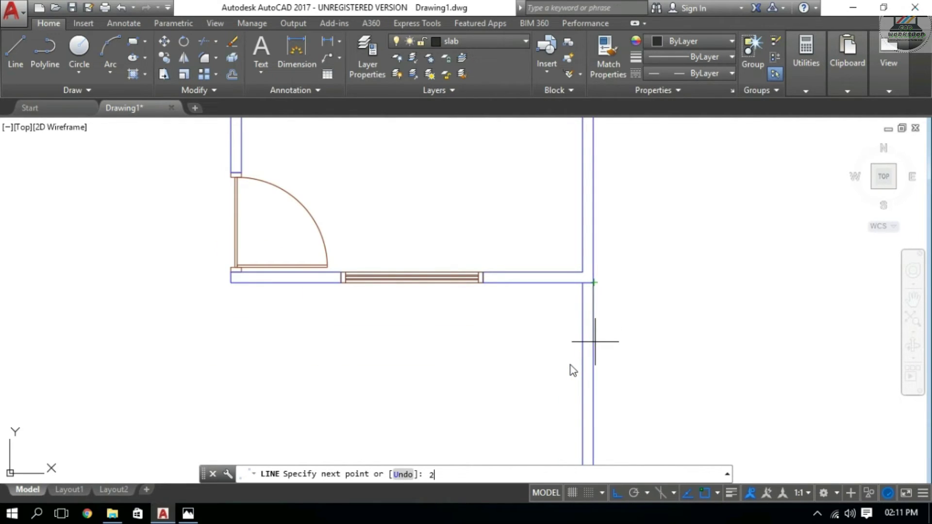
key(Return)
scroll(385, 339, down, 3)
middle_drag(250, 332, 483, 330)
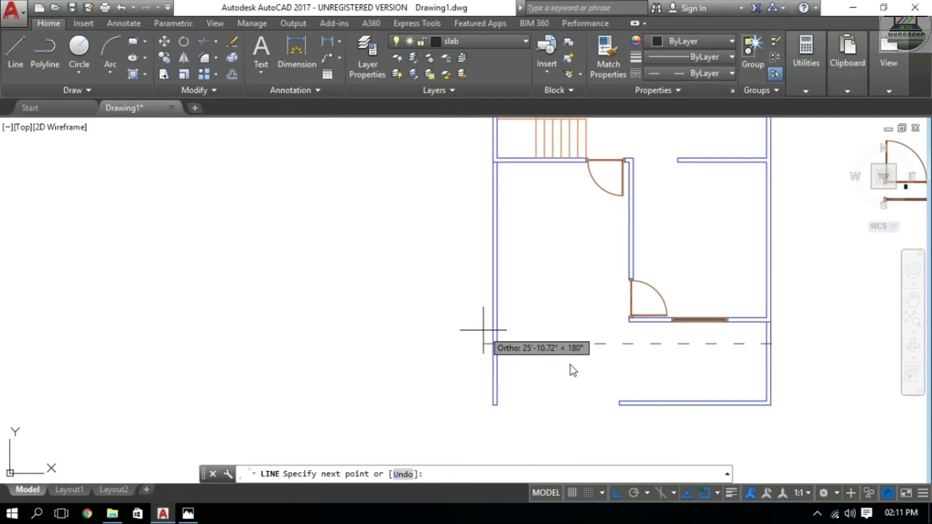
scroll(485, 333, up, 4)
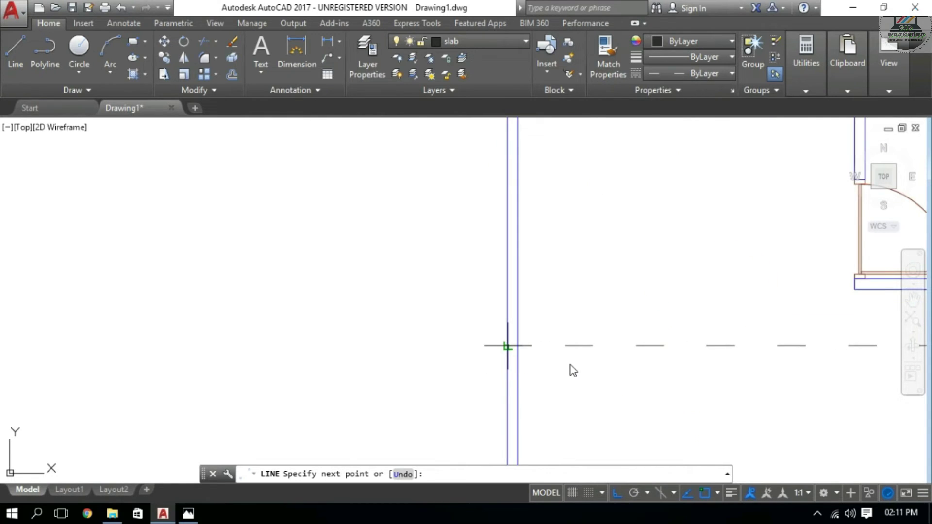
Run the dashed line to the left wall, then up to the upper-left corner.
click(508, 345)
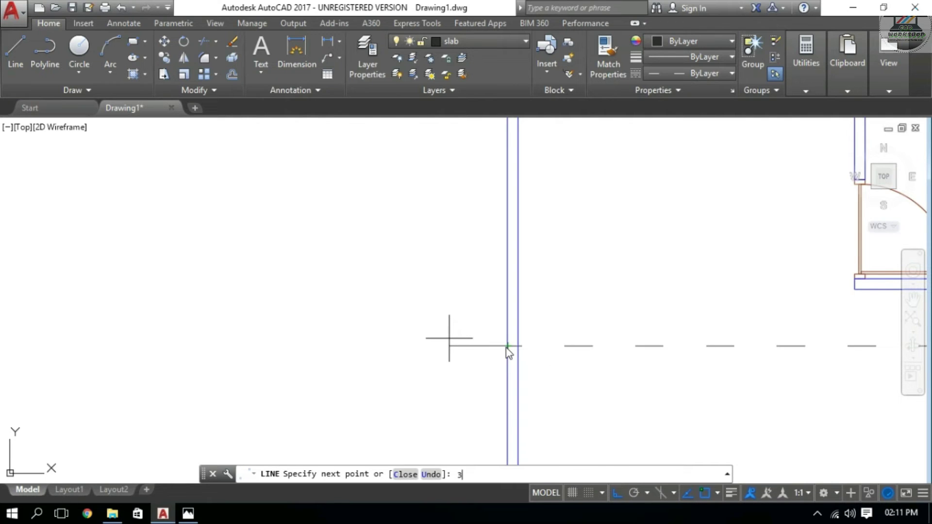
scroll(429, 287, down, 5)
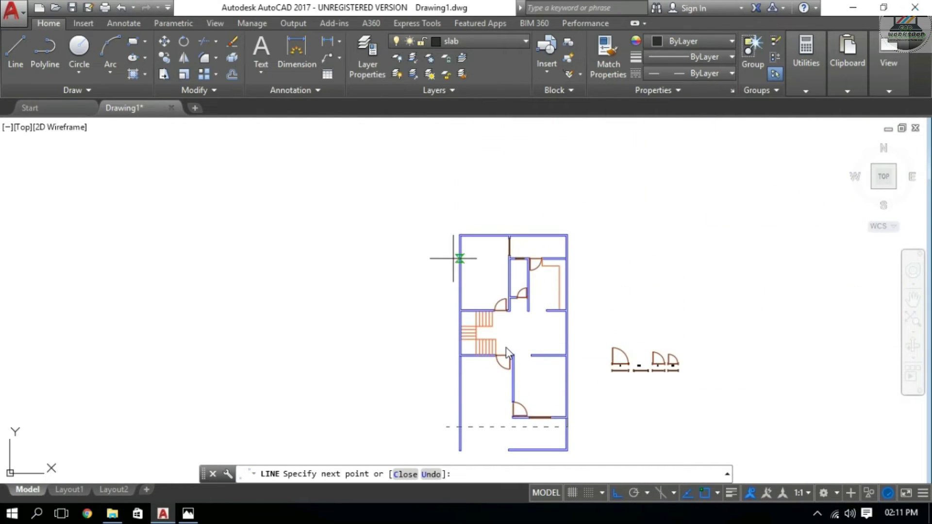
scroll(437, 235, up, 3)
scroll(433, 265, up, 2)
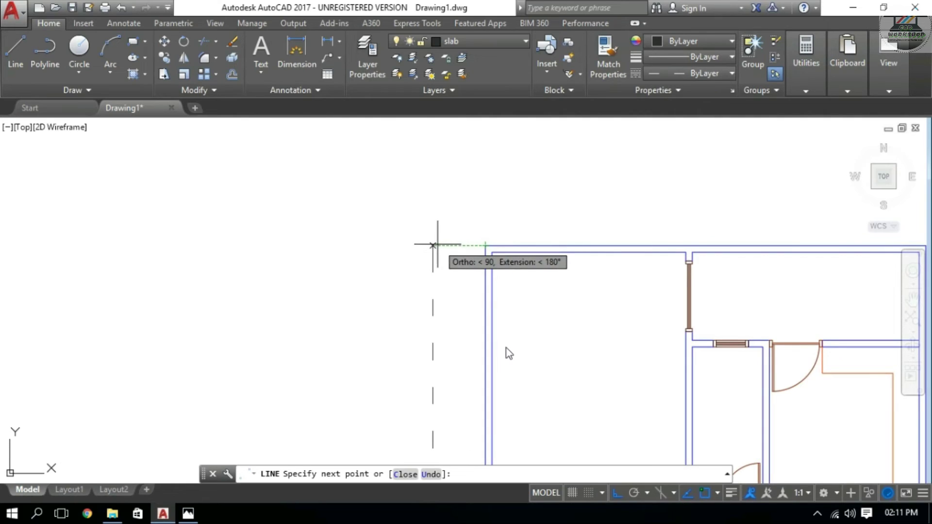
click(484, 249)
key(Return)
scroll(486, 252, down, 2)
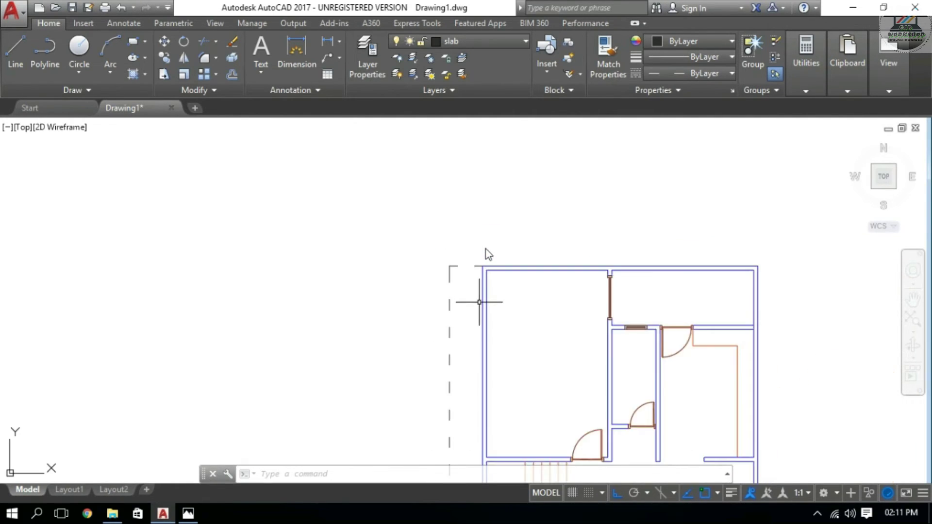
scroll(487, 253, down, 3)
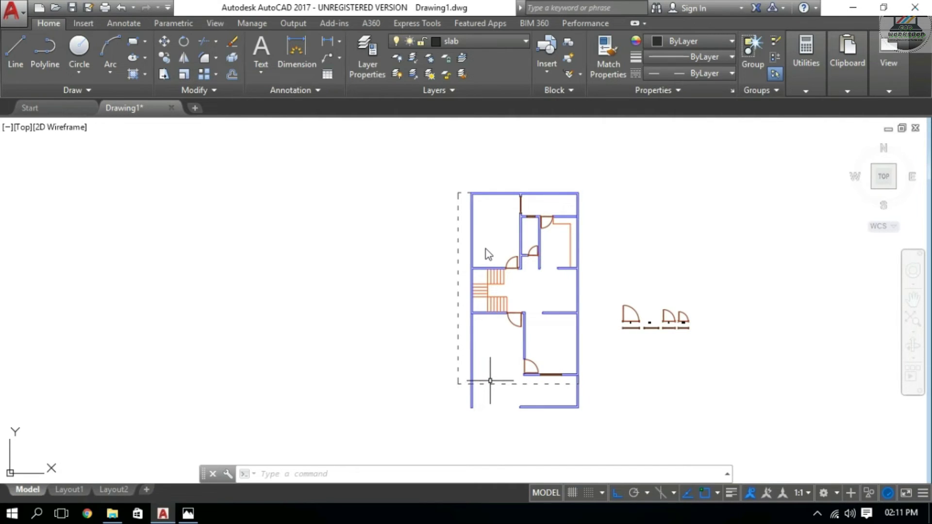
middle_drag(527, 188, 525, 229)
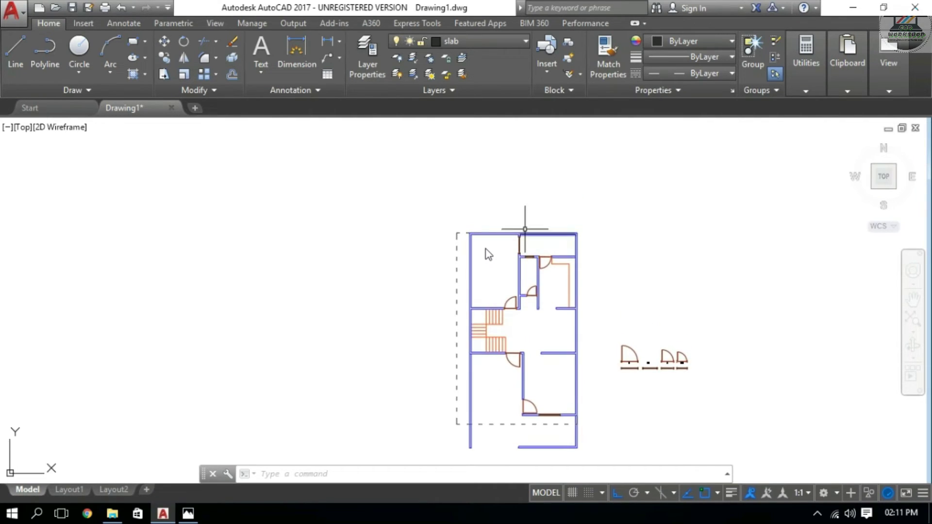
scroll(525, 227, up, 2)
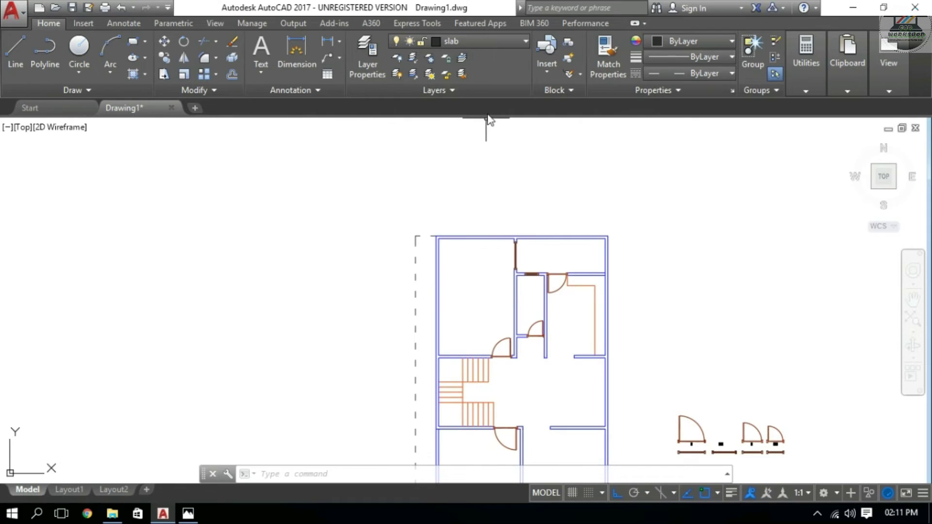
Create a new layer named 'boundary wall' with purple colour 214.
click(367, 60)
click(146, 66)
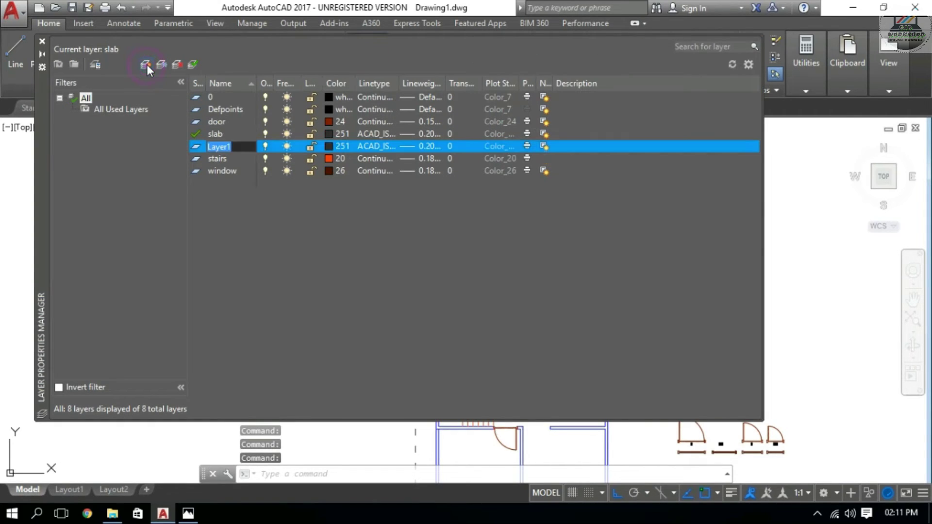
text(bounda)
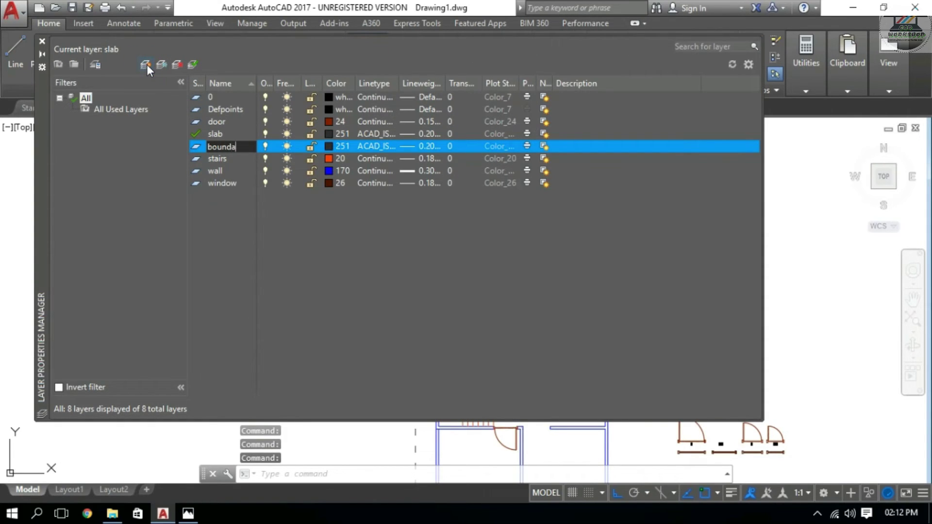
text(ry wall)
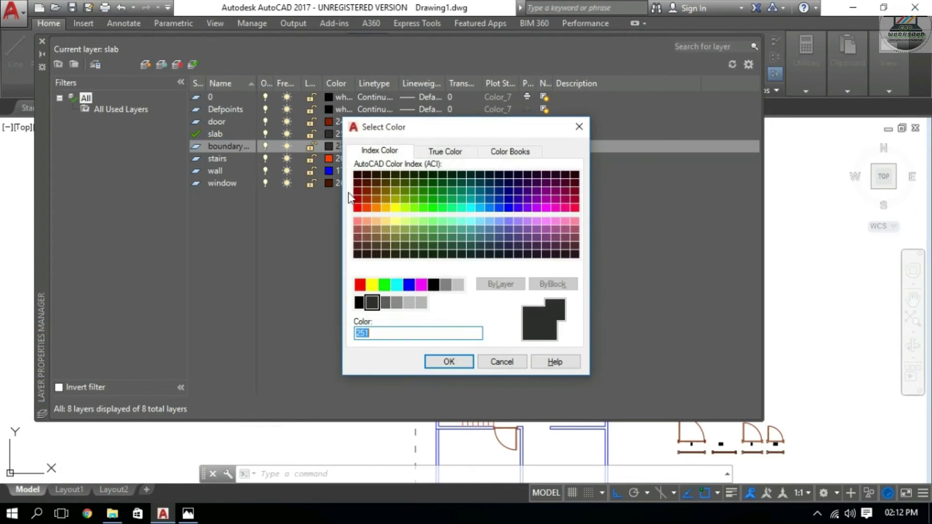
click(545, 191)
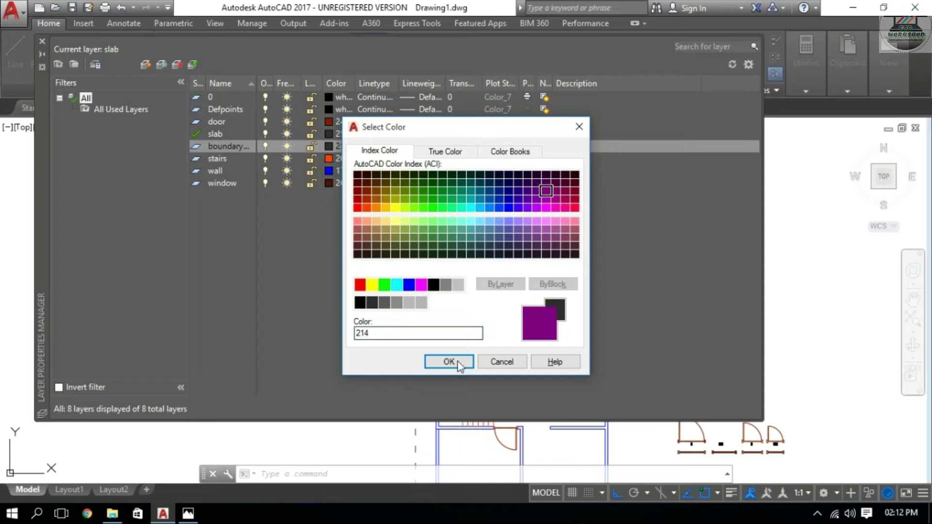
click(458, 362)
Give the boundary wall layer a Continuous linetype and 0.25 mm lineweight.
click(385, 147)
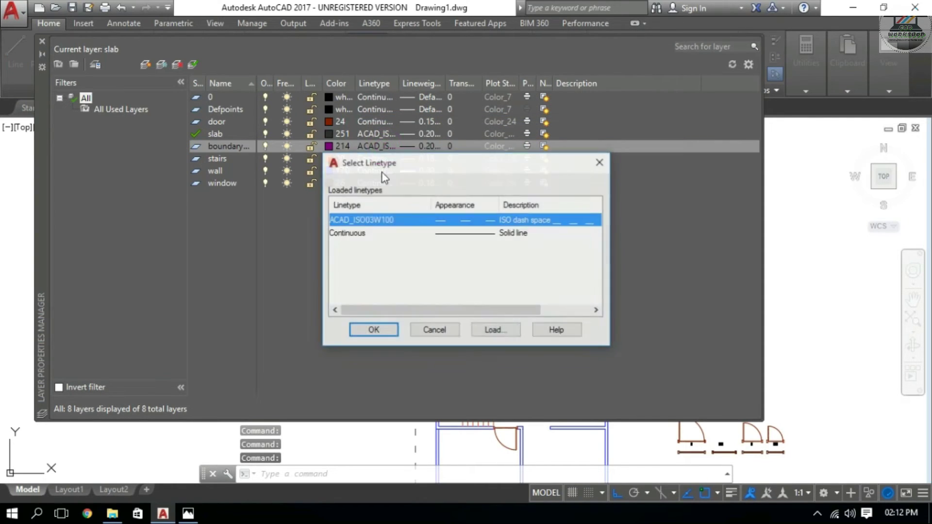
click(395, 234)
click(386, 332)
click(435, 147)
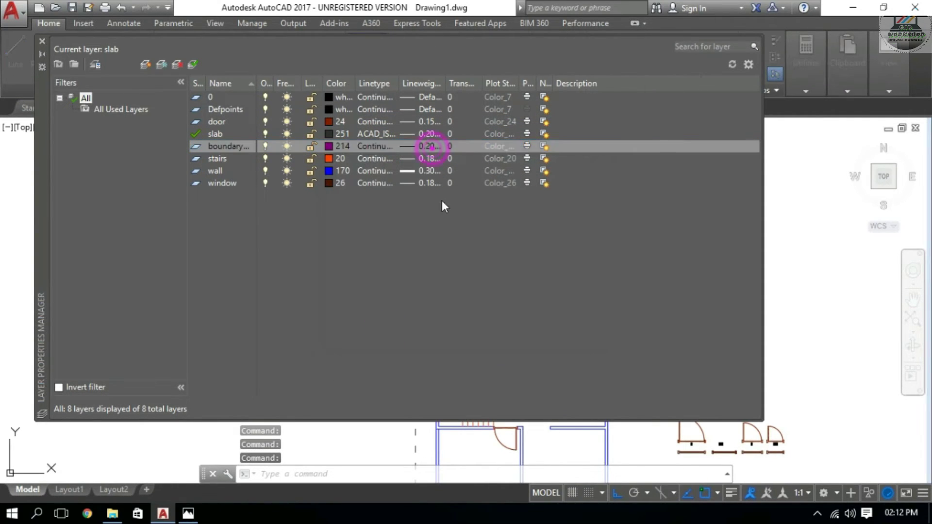
click(442, 273)
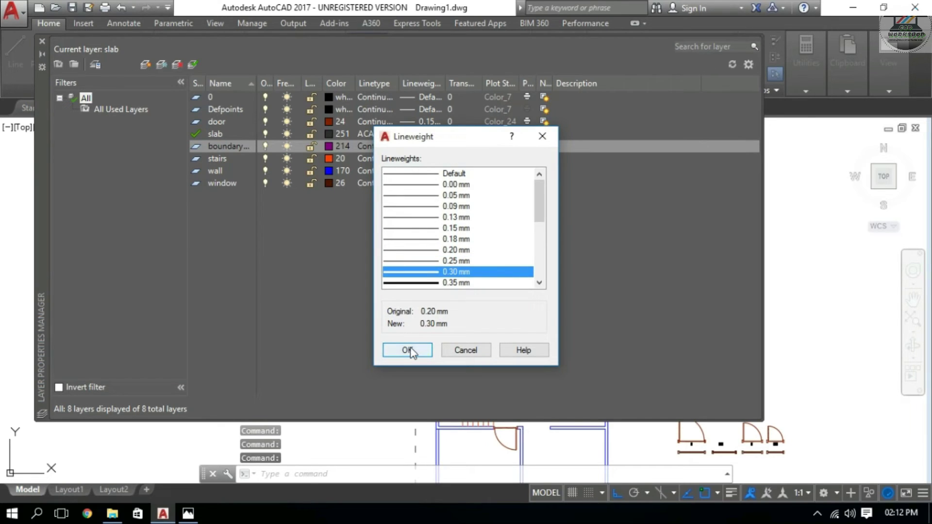
click(409, 348)
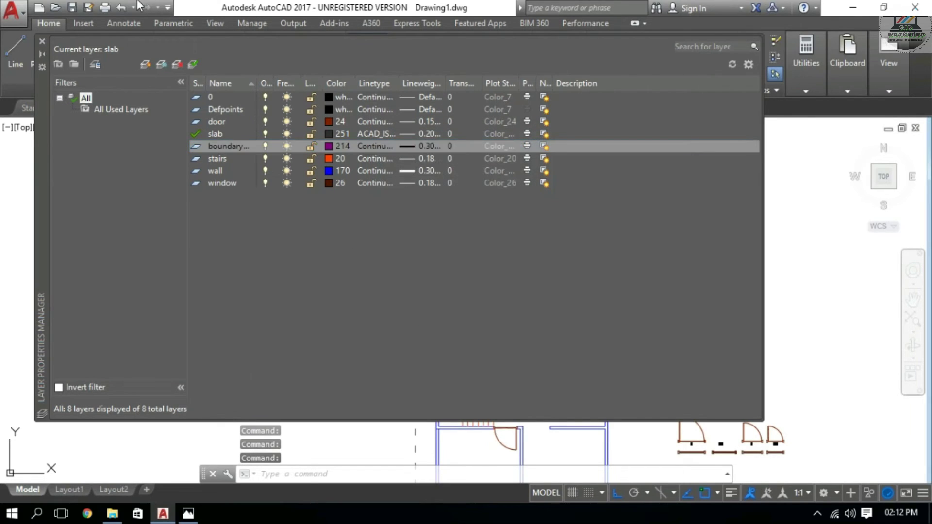
click(433, 146)
click(451, 264)
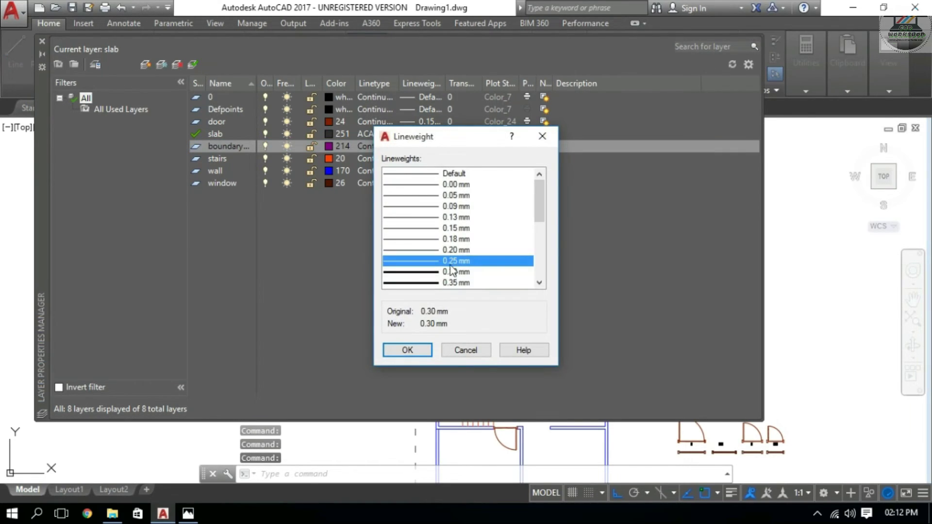
click(418, 350)
key(Escape)
key(Escape)
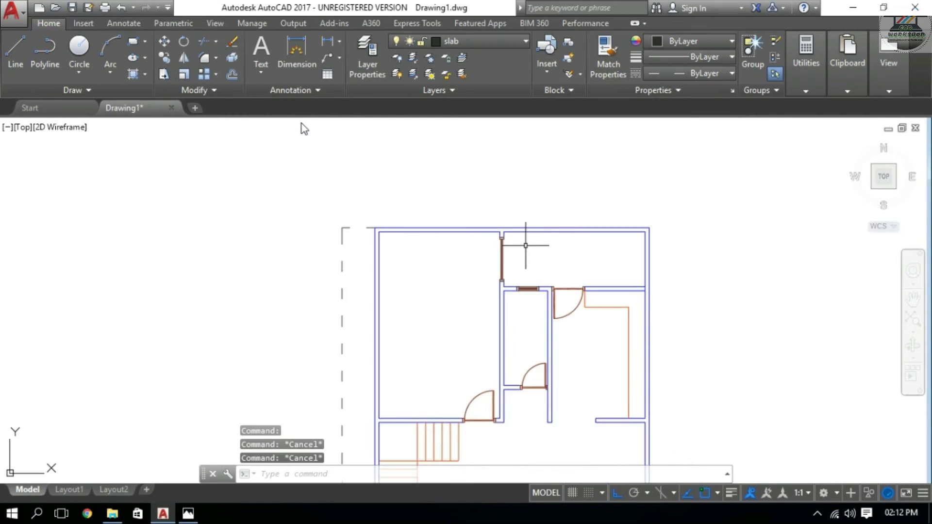
Extend two wall lines to their boundary edges with EXTEND (ex).
scroll(526, 246, up, 5)
scroll(501, 209, up, 3)
text(e)
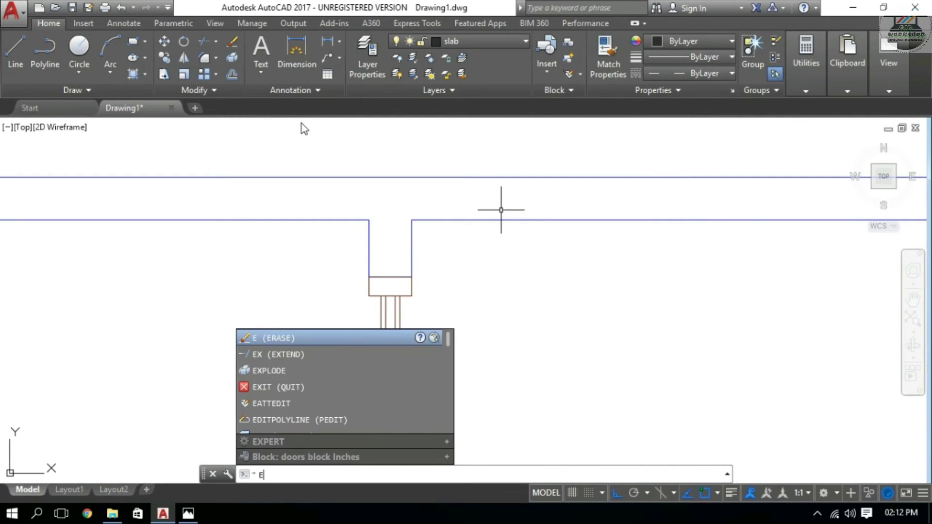
text(x)
key(Return)
key(Return)
click(412, 228)
scroll(603, 308, down, 5)
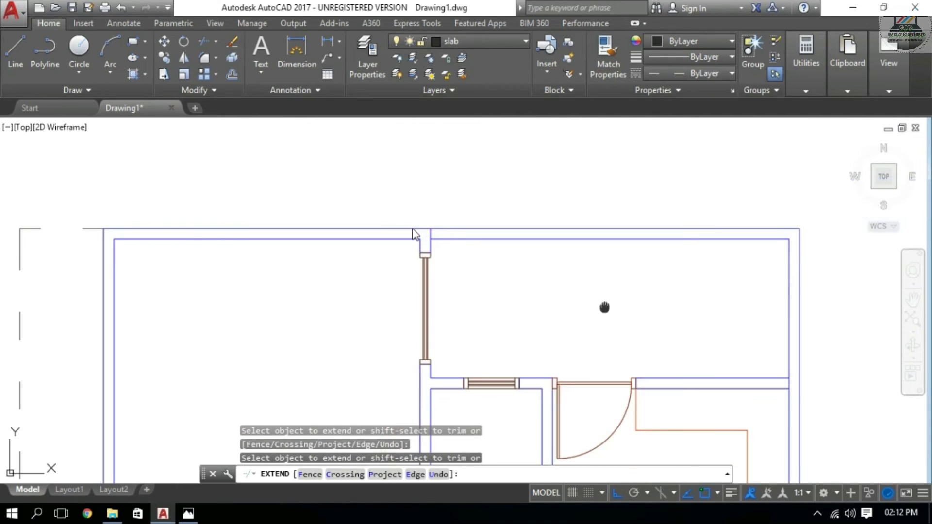
scroll(415, 234, down, 2)
click(608, 261)
key(Escape)
key(Escape)
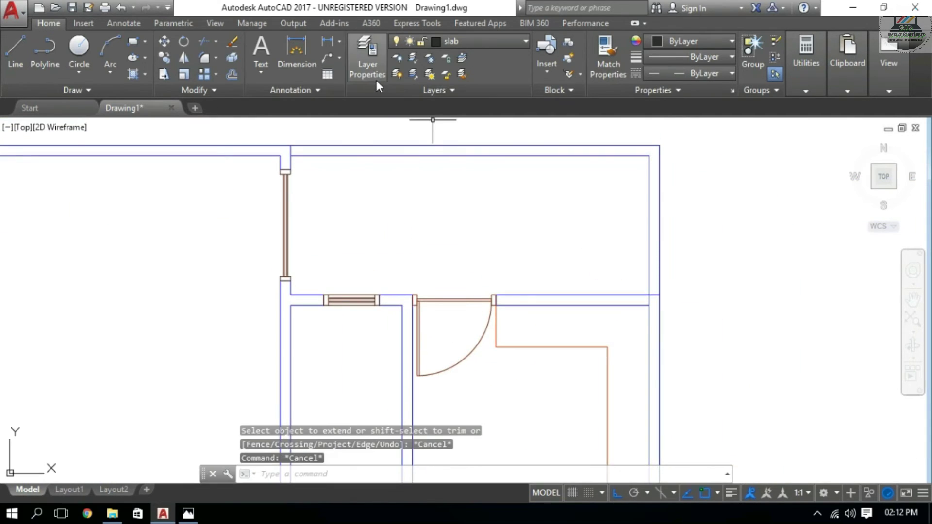
key(Escape)
Break the two right-hand outer wall lines at the corner with Break at Point.
click(201, 91)
click(201, 120)
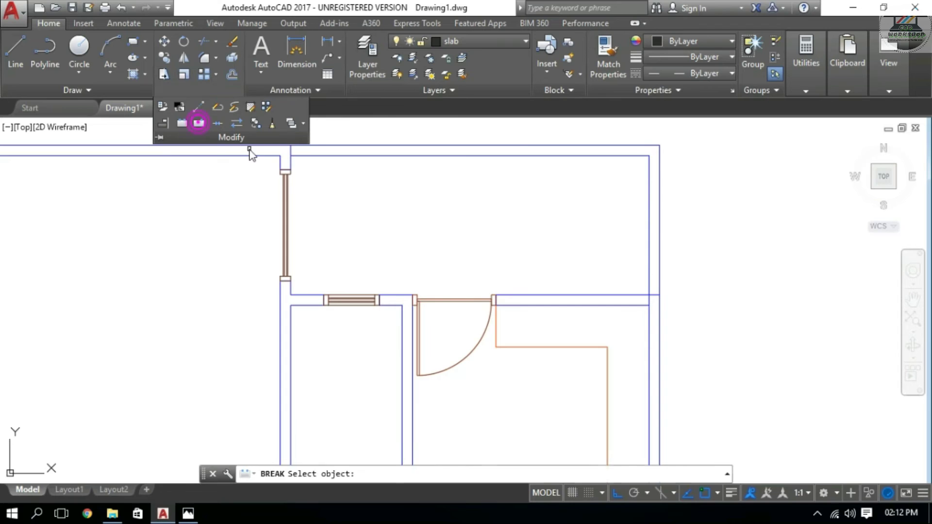
scroll(635, 280, up, 2)
click(657, 285)
click(657, 304)
text(@)
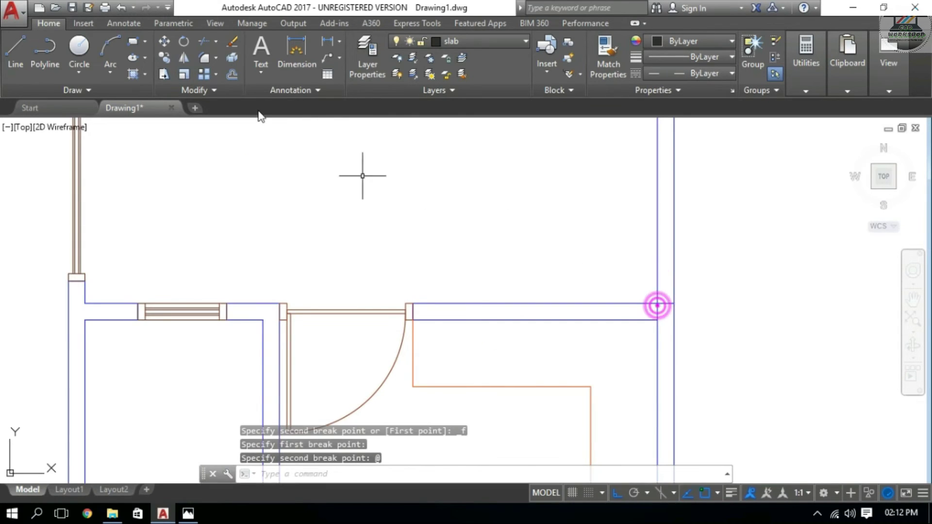
click(202, 91)
click(200, 123)
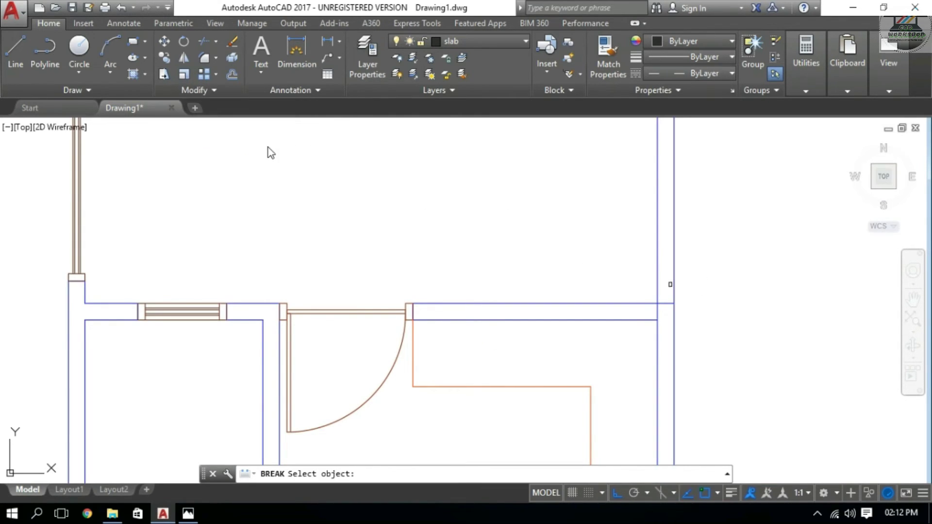
click(672, 281)
click(672, 301)
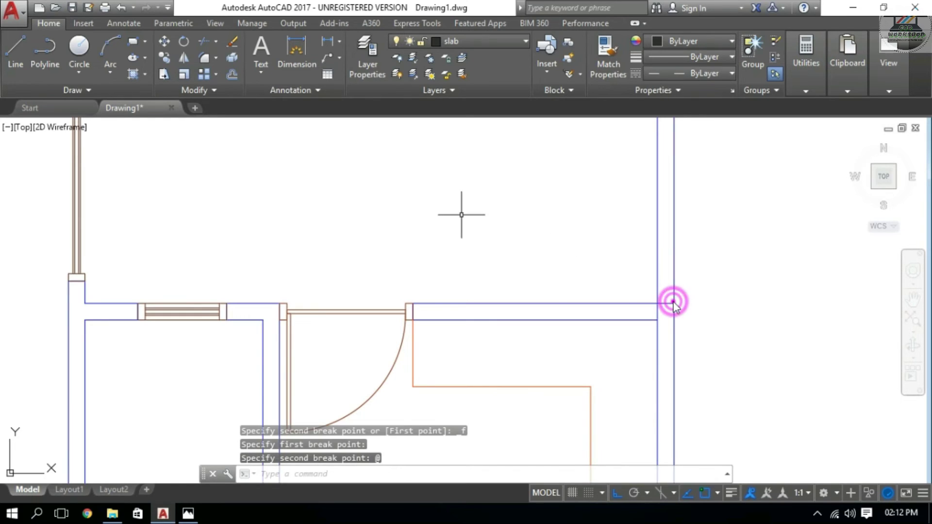
Split the top wall and move the top outer wall outline to the boundary wall layer.
middle_drag(462, 210, 628, 339)
click(201, 90)
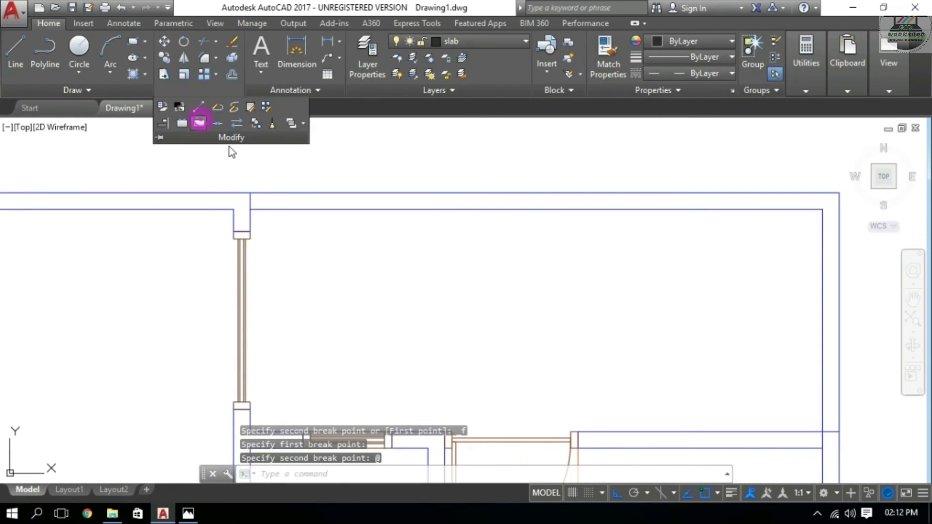
click(255, 194)
click(202, 93)
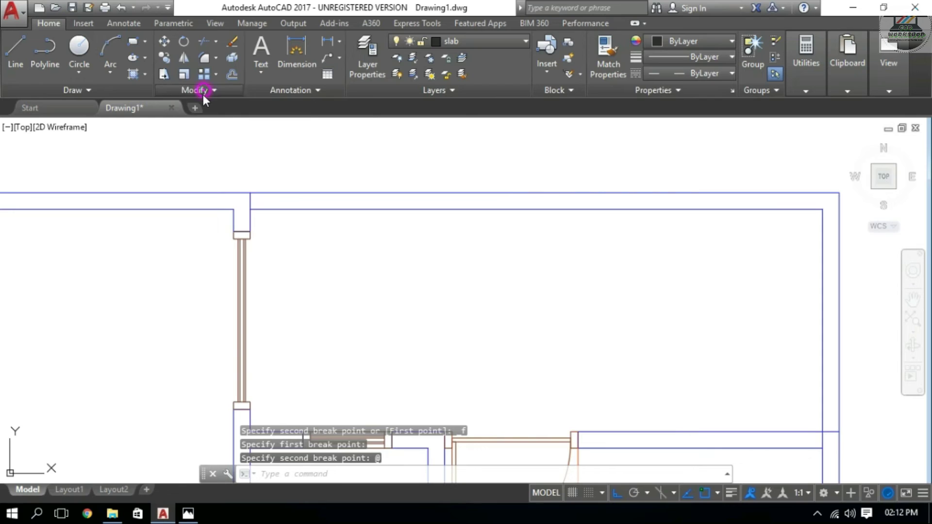
click(201, 123)
key(Escape)
key(Escape)
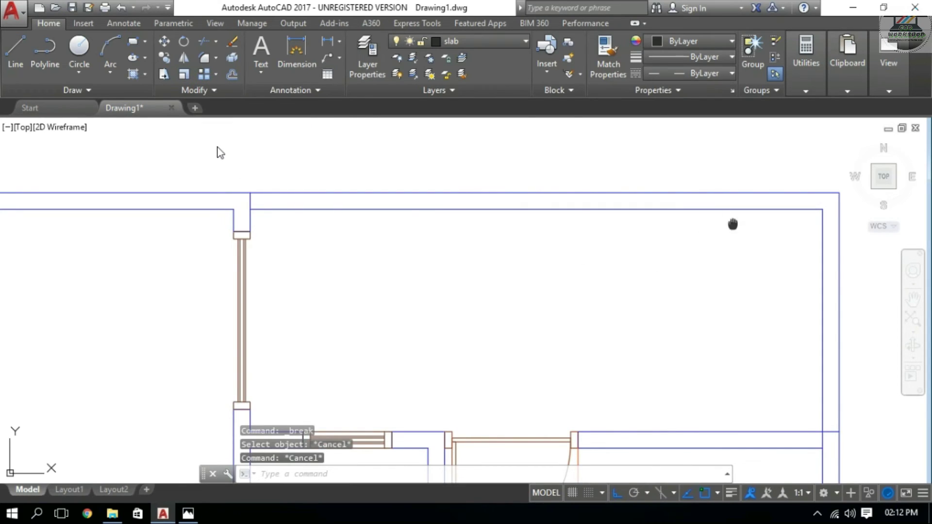
middle_drag(733, 225, 619, 221)
click(662, 235)
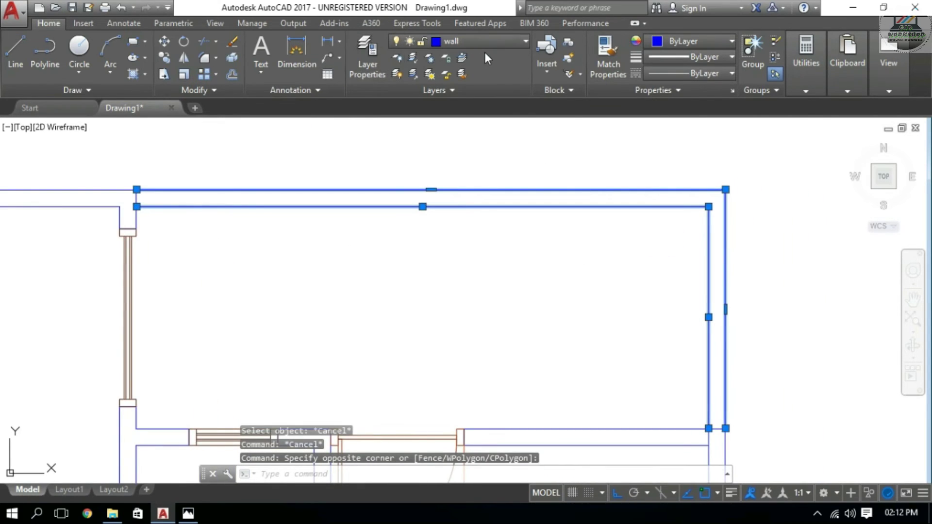
click(498, 44)
click(470, 80)
key(Escape)
Break the vertical outer wall at the bottom-right corner, using @ for the second point.
scroll(502, 146, down, 3)
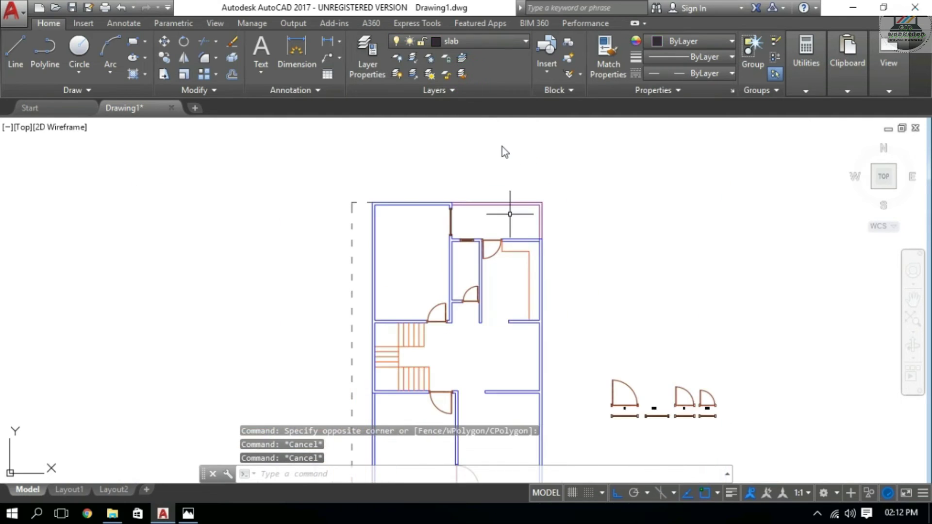
middle_drag(510, 213, 539, 20)
scroll(577, 316, up, 2)
scroll(580, 321, up, 4)
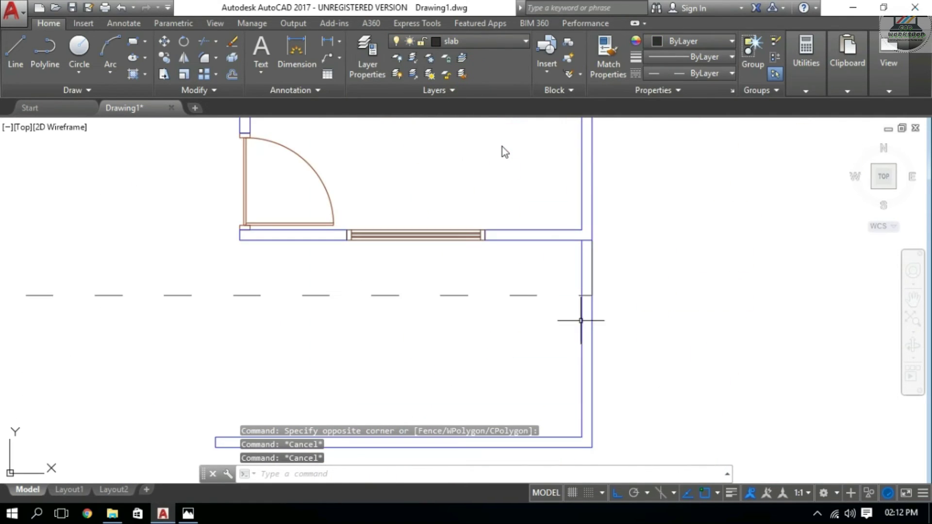
scroll(571, 241, up, 4)
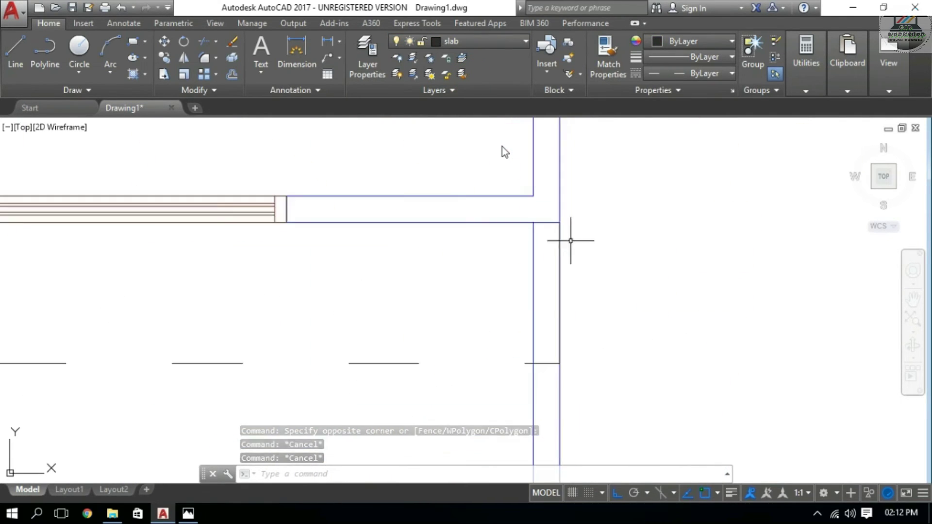
click(195, 89)
click(198, 122)
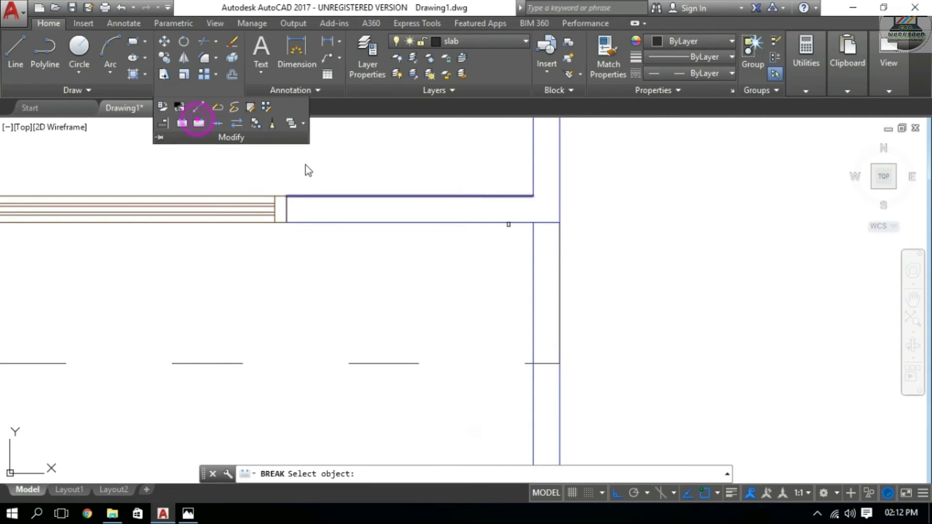
click(561, 384)
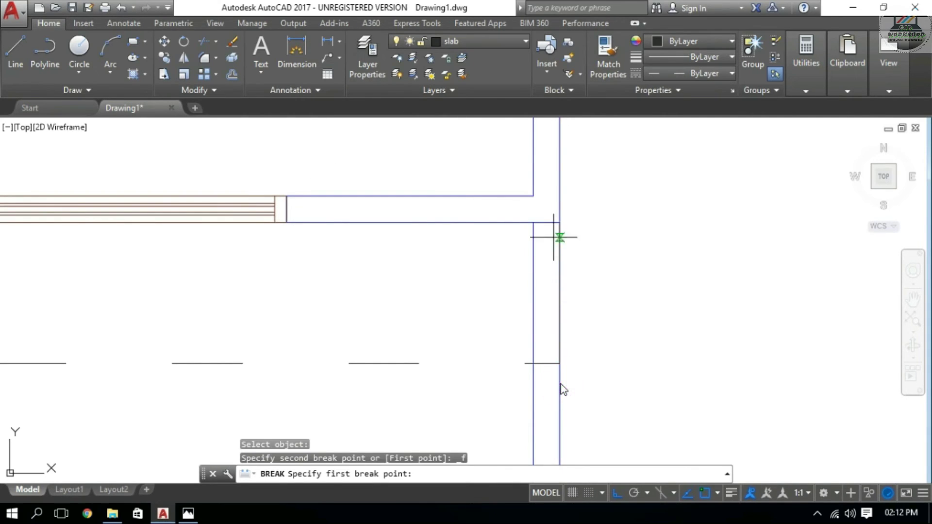
click(560, 223)
text(@)
key(Return)
key(Escape)
Put the bottom-right outer walls on the boundary wall layer.
scroll(584, 318, down, 4)
click(669, 280)
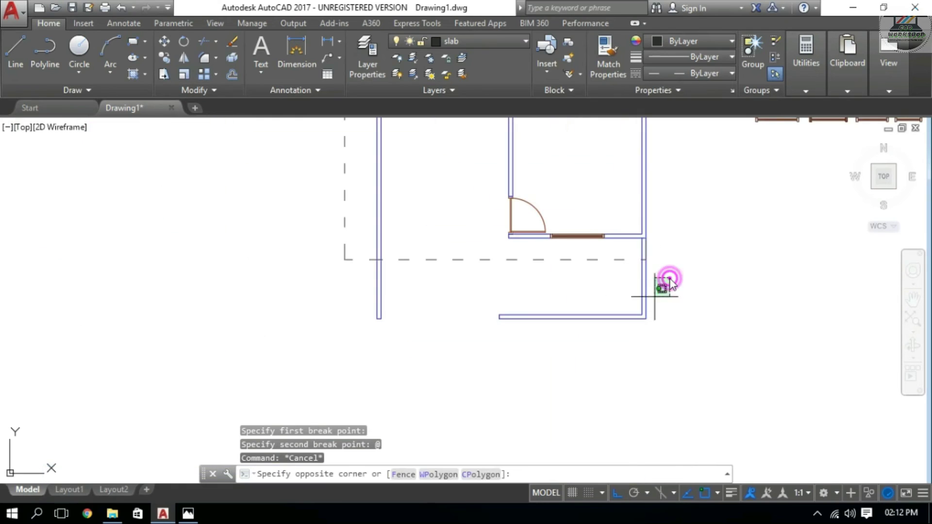
click(599, 353)
click(474, 41)
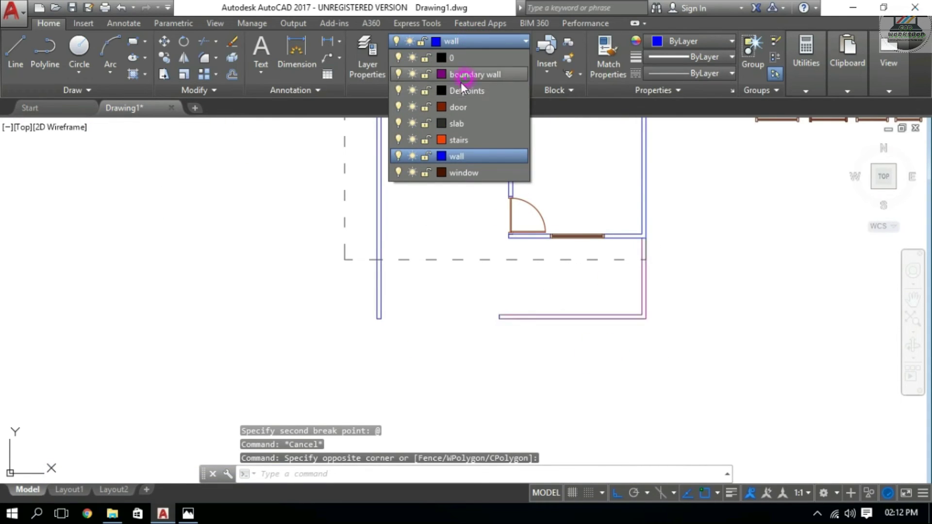
click(461, 75)
key(Escape)
Break the outer wall at the upper-left corner.
scroll(478, 191, up, 3)
scroll(456, 164, up, 2)
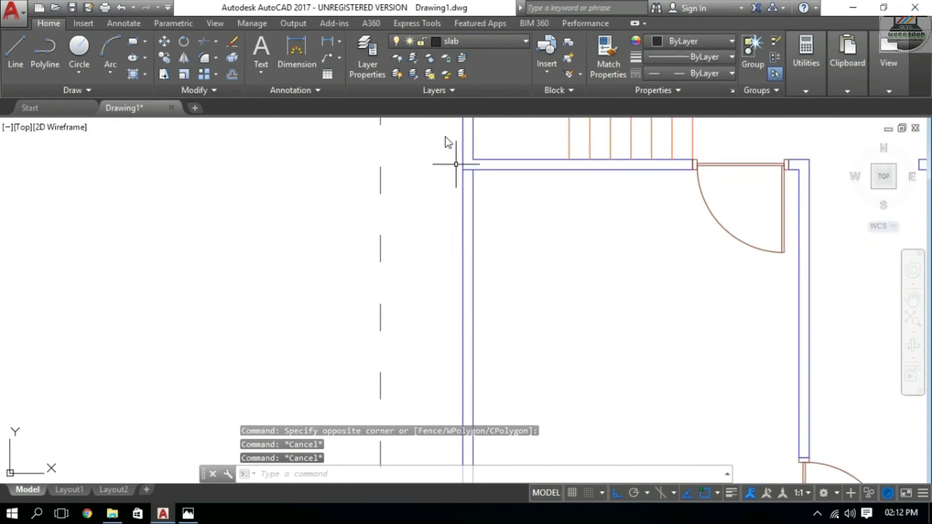
scroll(457, 164, up, 2)
click(215, 90)
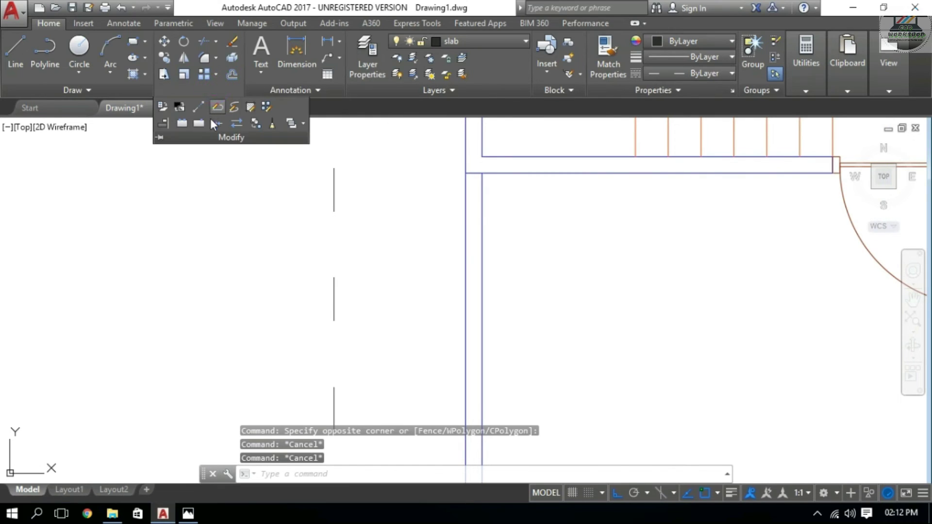
click(199, 123)
click(466, 185)
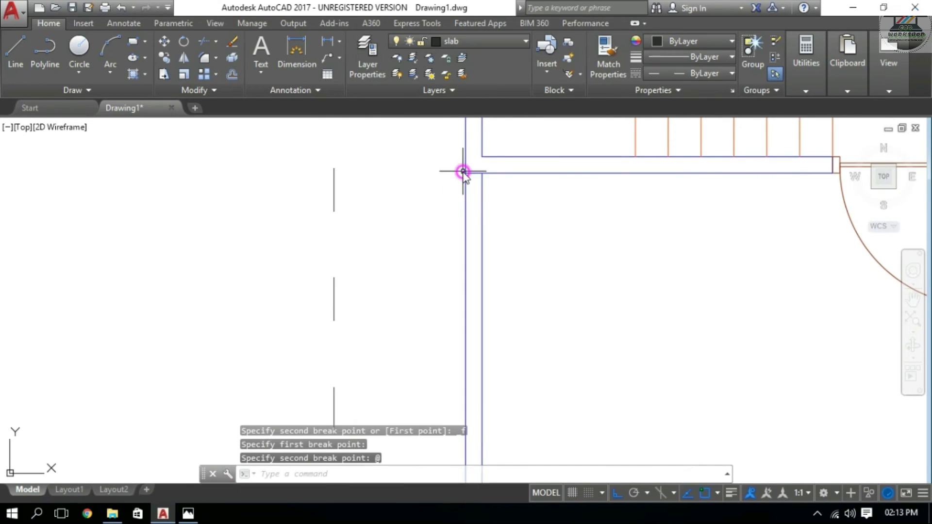
scroll(465, 177, down, 3)
key(Escape)
Move the left outer wall segments and bottom boundary line to the boundary wall layer.
click(552, 200)
click(512, 227)
middle_drag(518, 266, 540, 133)
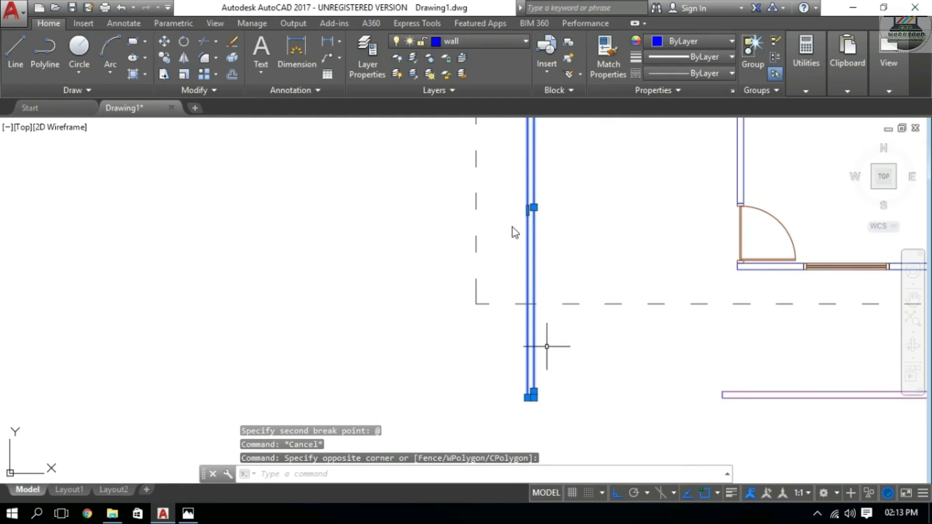
click(558, 374)
click(508, 407)
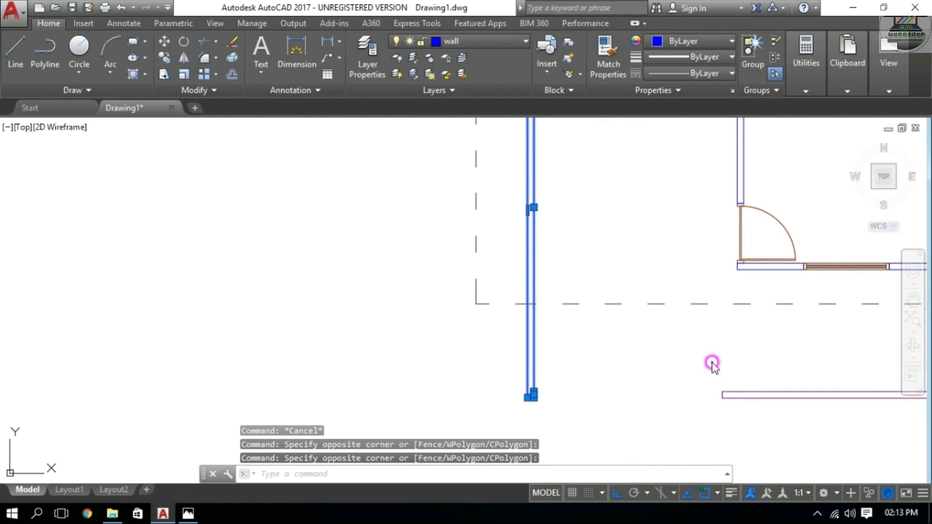
click(745, 425)
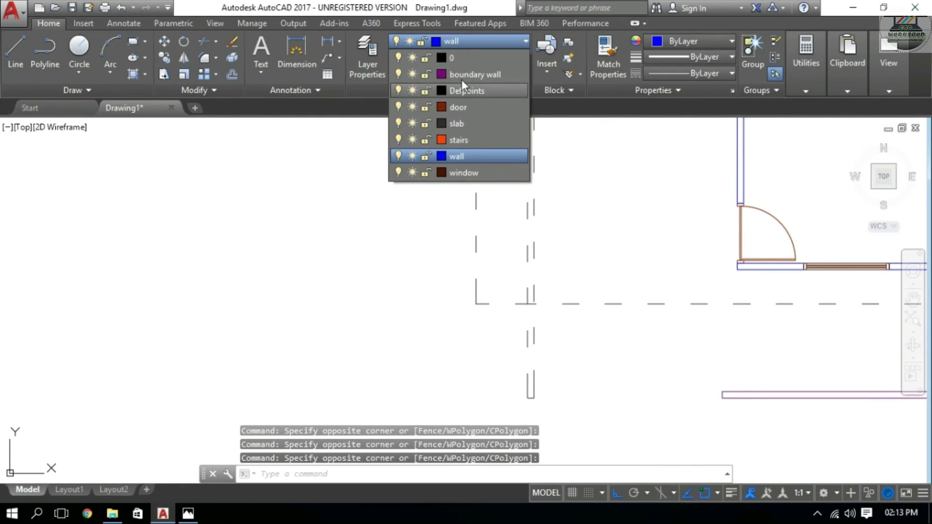
click(481, 123)
key(Escape)
key(Escape)
scroll(500, 149, down, 5)
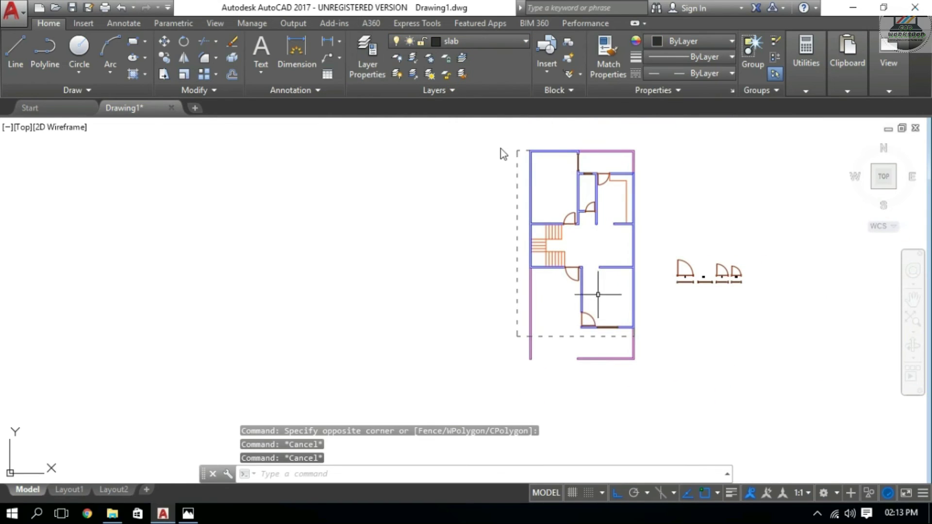
Bring the stairs into view and make wall the current layer.
scroll(596, 194, up, 4)
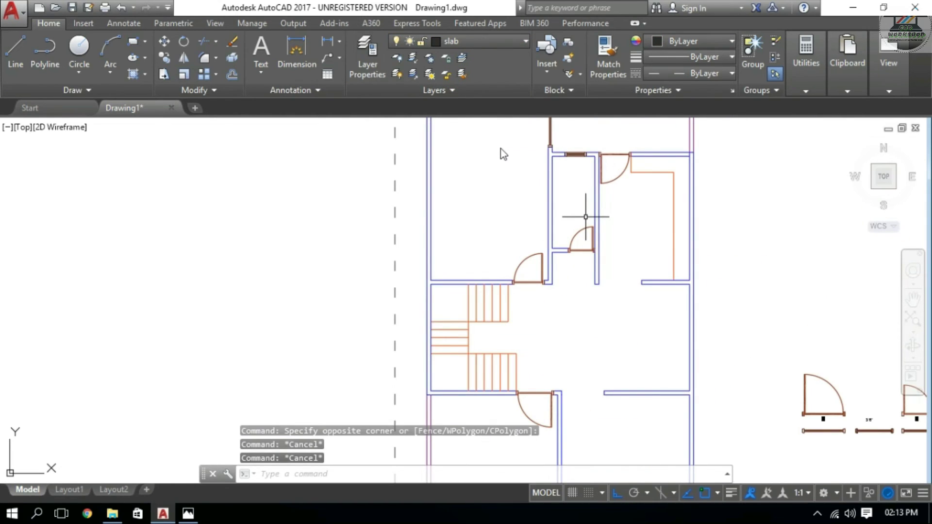
middle_drag(452, 336, 492, 364)
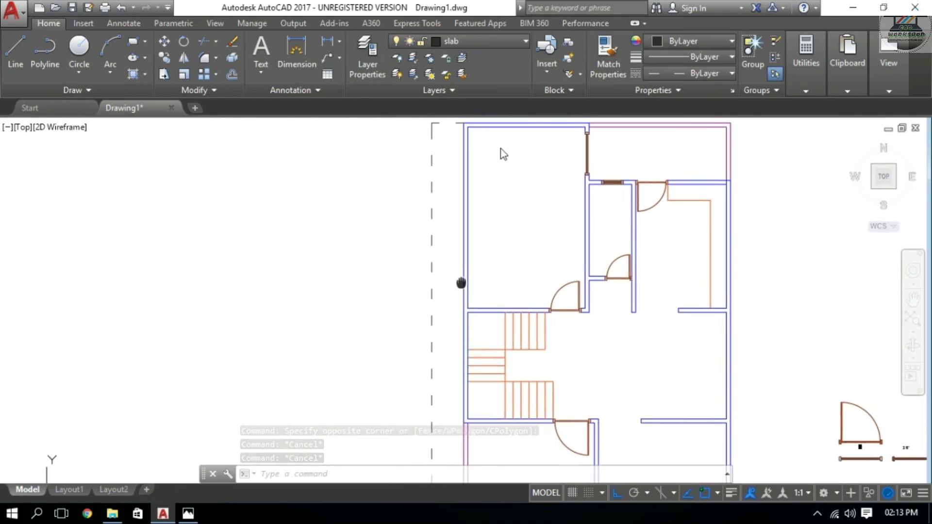
scroll(491, 365, up, 1)
scroll(490, 329, up, 1)
scroll(490, 329, up, 1)
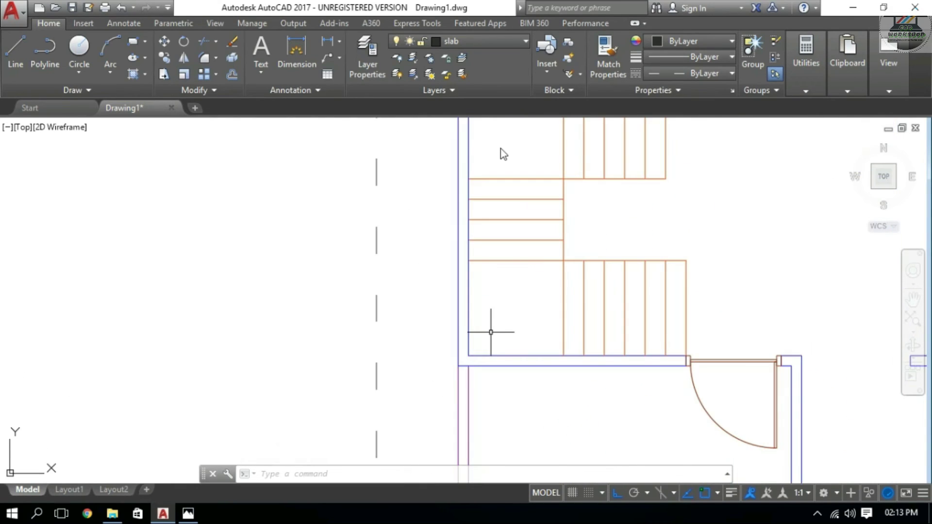
scroll(482, 272, down, 1)
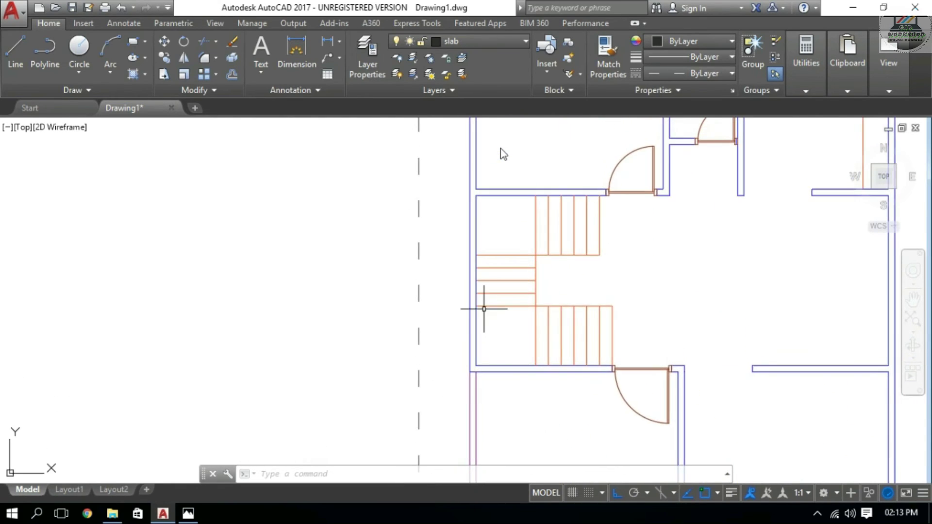
scroll(478, 270, up, 1)
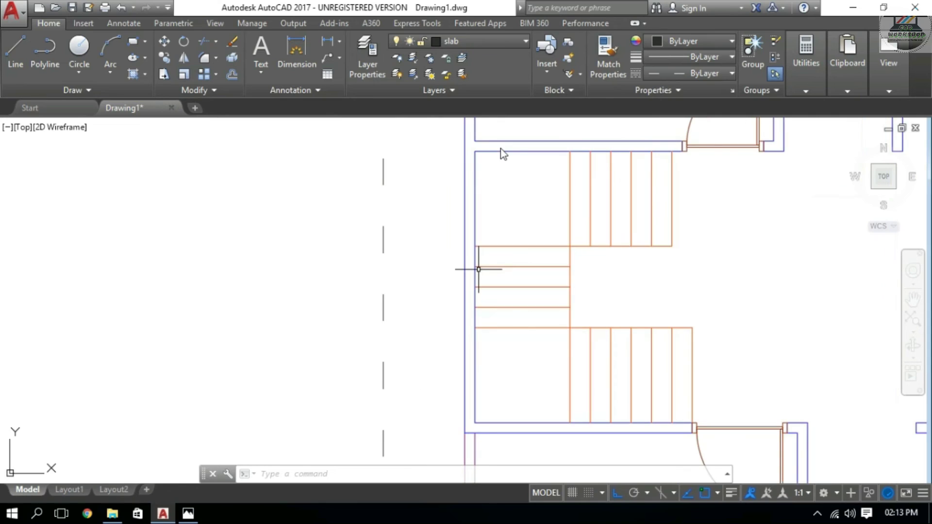
click(16, 63)
click(486, 46)
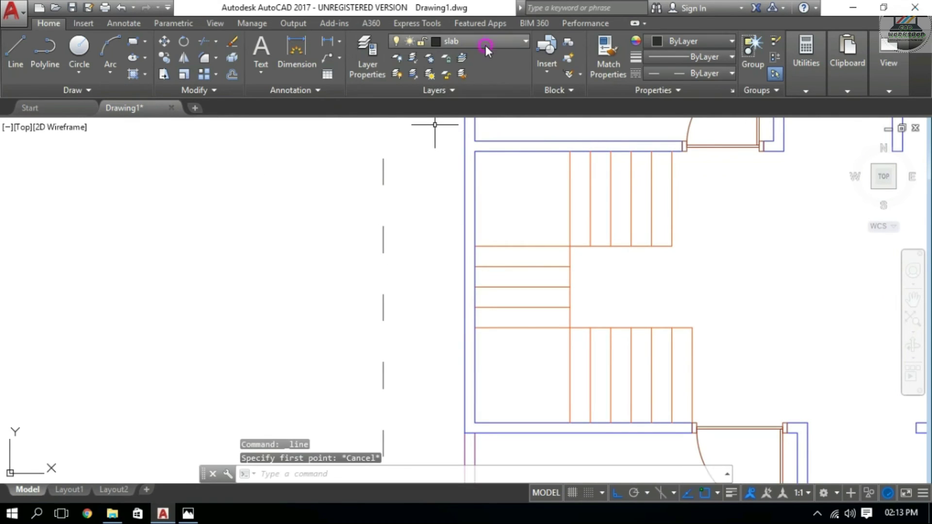
click(462, 156)
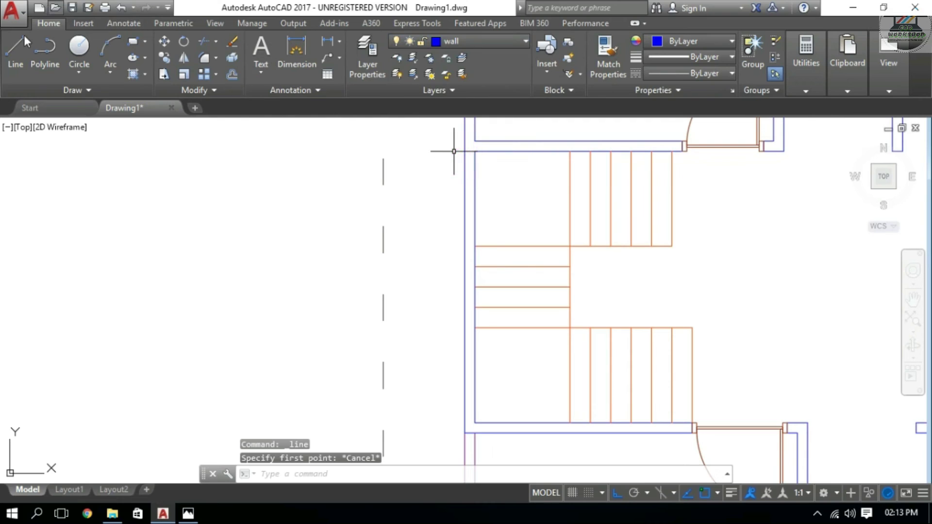
Draw a short line across the left wall beside the stairs.
click(17, 48)
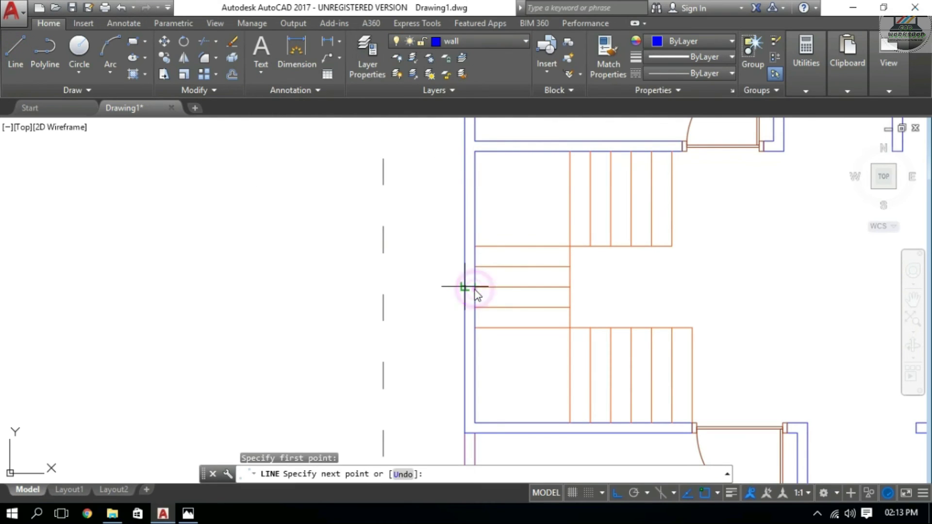
key(Escape)
key(Escape)
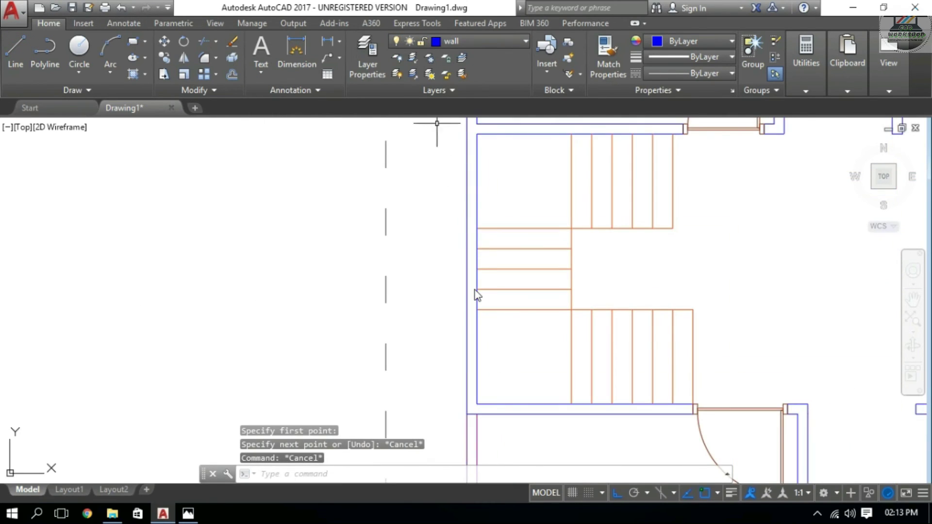
click(19, 43)
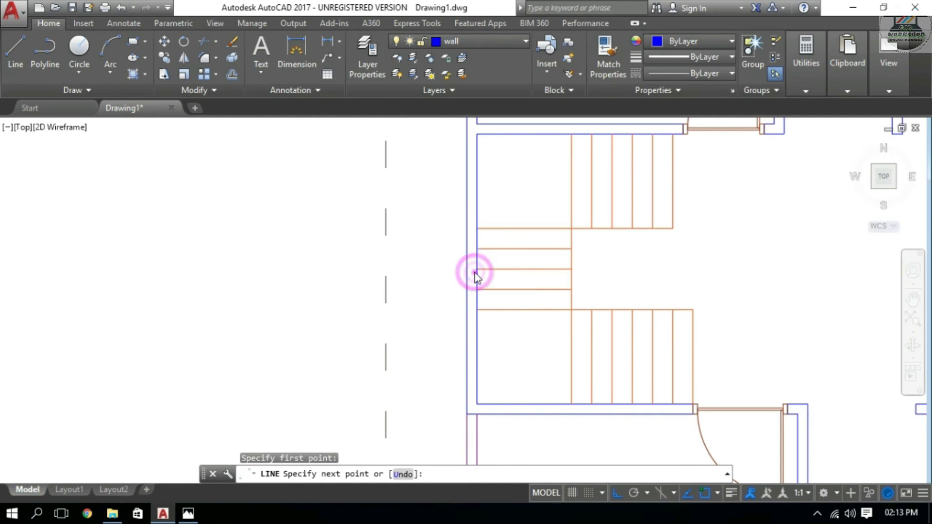
scroll(476, 277, up, 5)
click(441, 262)
key(Escape)
key(Escape)
text(o)
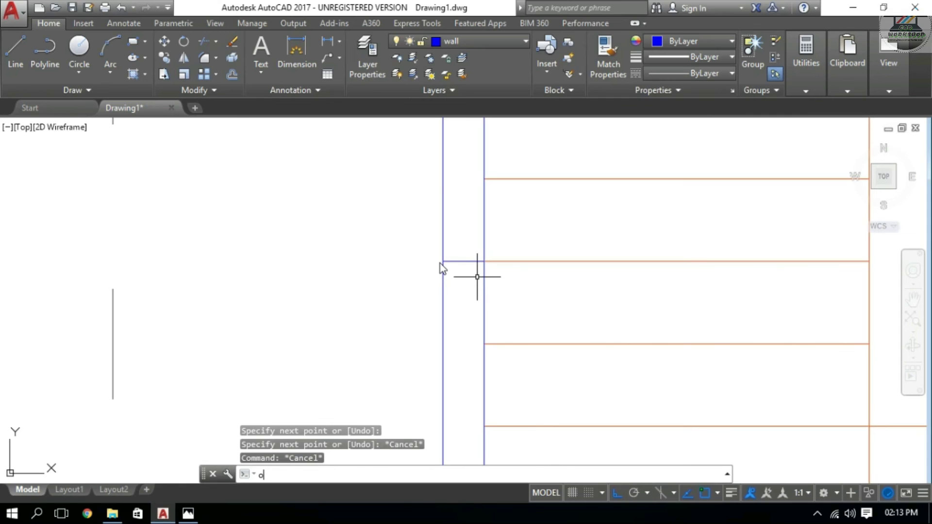
Offset the short line 2' below to mark the opening's other edge.
key(Return)
text(')
key(Return)
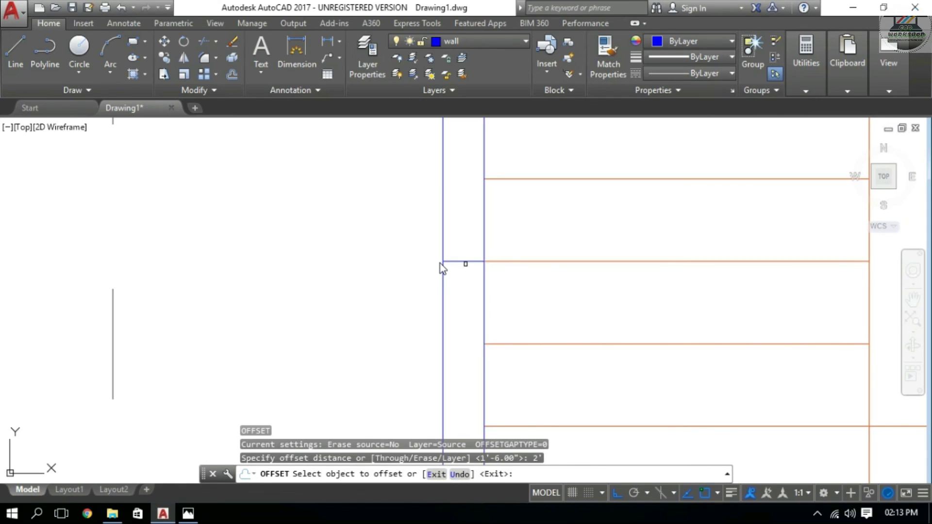
click(463, 263)
scroll(467, 223, down, 3)
click(464, 239)
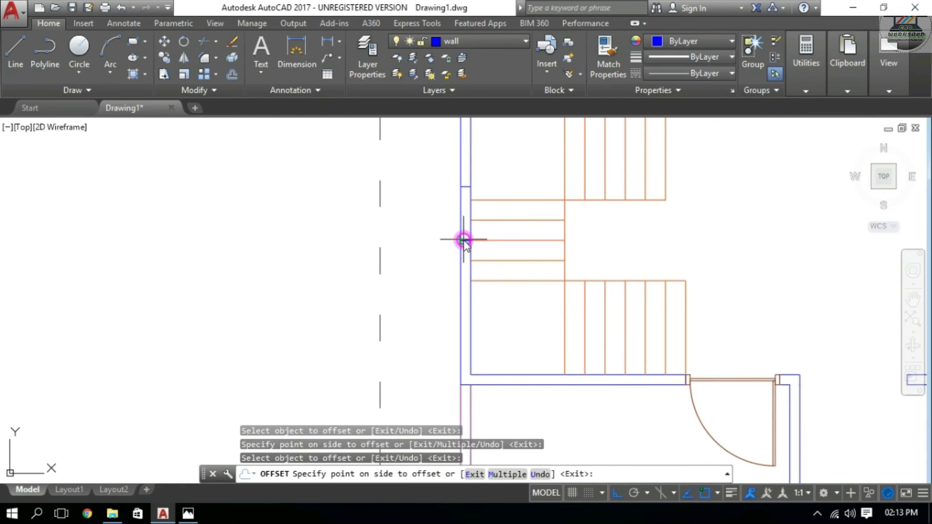
click(466, 276)
key(Escape)
key(Escape)
key(Escape)
Trim away the wall lines between the two opening edges.
text(r)
key(Return)
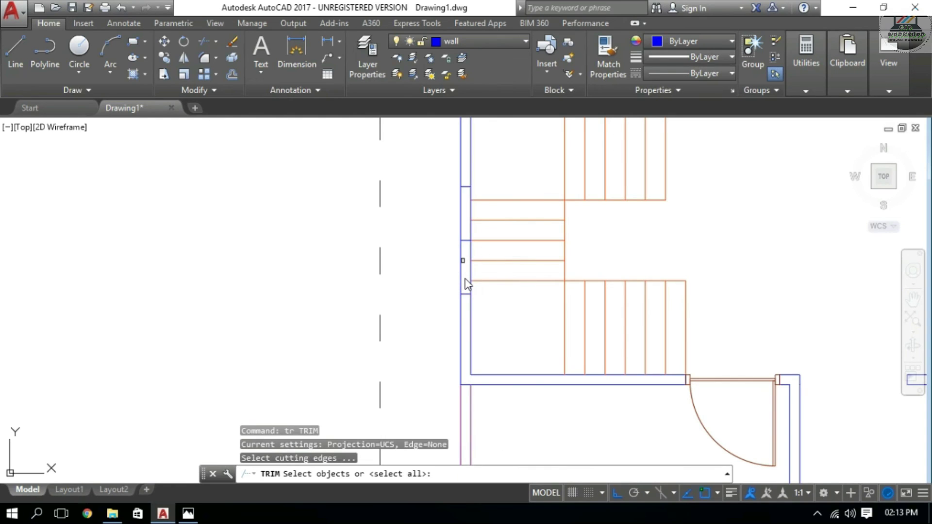
key(Return)
scroll(464, 281, up, 4)
drag(491, 228, 456, 204)
click(458, 162)
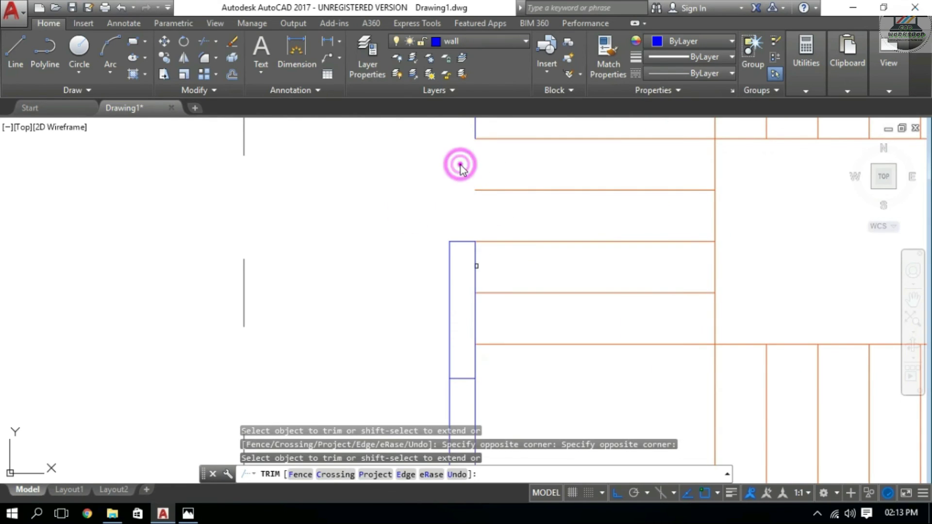
click(494, 320)
click(402, 307)
click(476, 361)
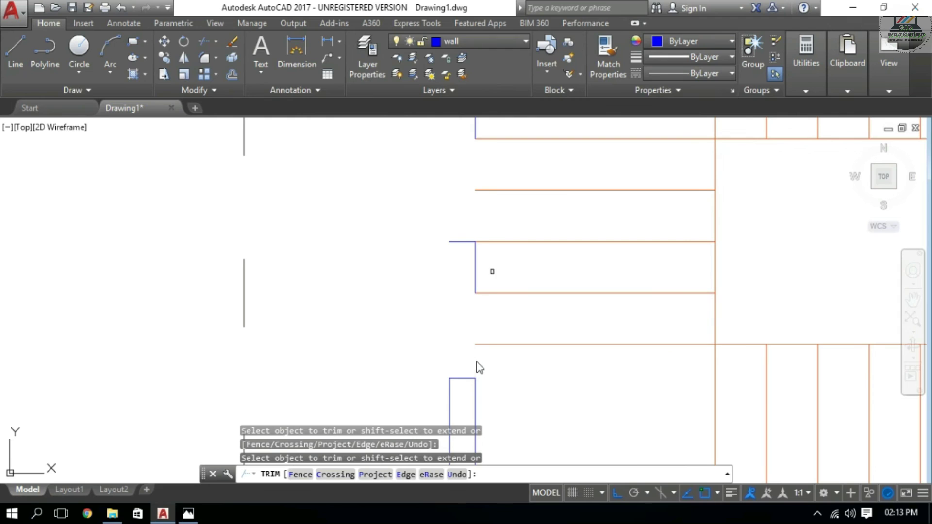
Erase the stray leftover wall stub beside the opening.
scroll(478, 368, down, 5)
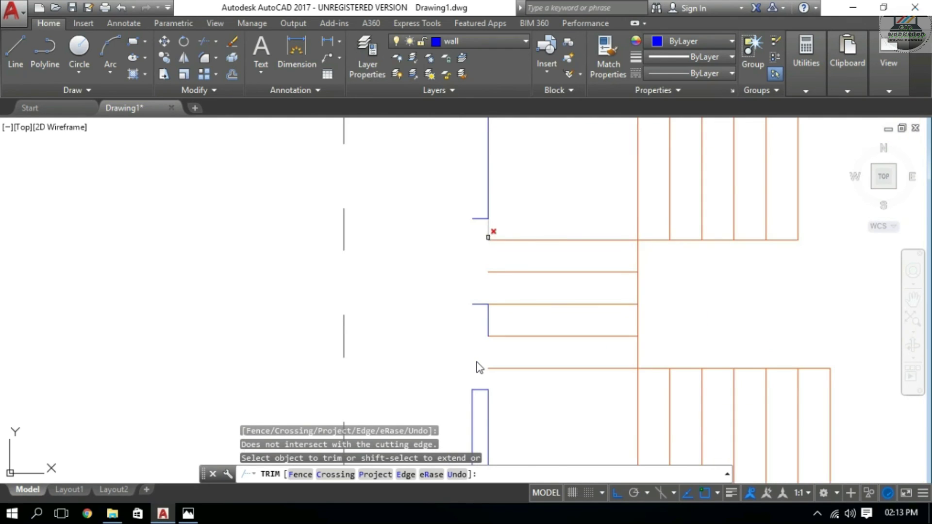
scroll(478, 340, up, 3)
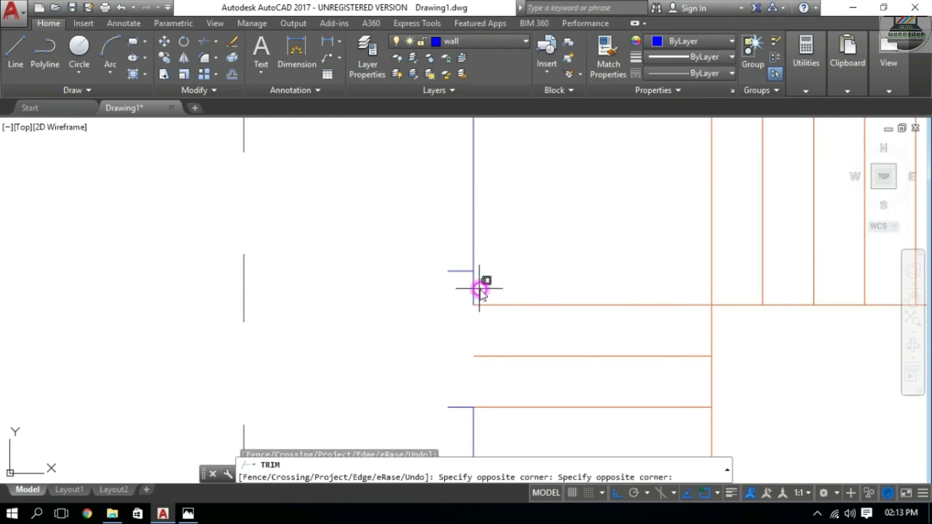
scroll(466, 284, down, 3)
key(Escape)
key(Escape)
scroll(453, 301, up, 3)
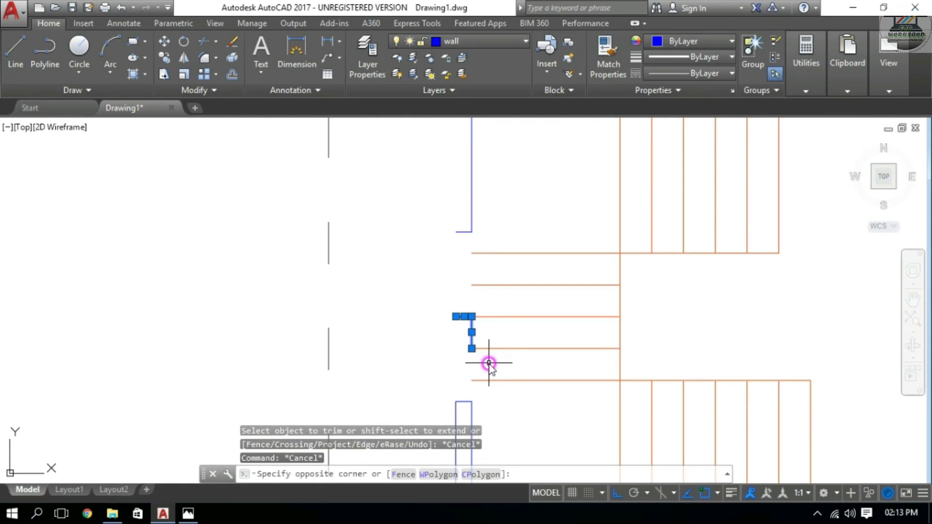
click(489, 363)
key(Delete)
Start a line at the wall end, cancel it, and pan to the existing wall window.
text(l)
key(Return)
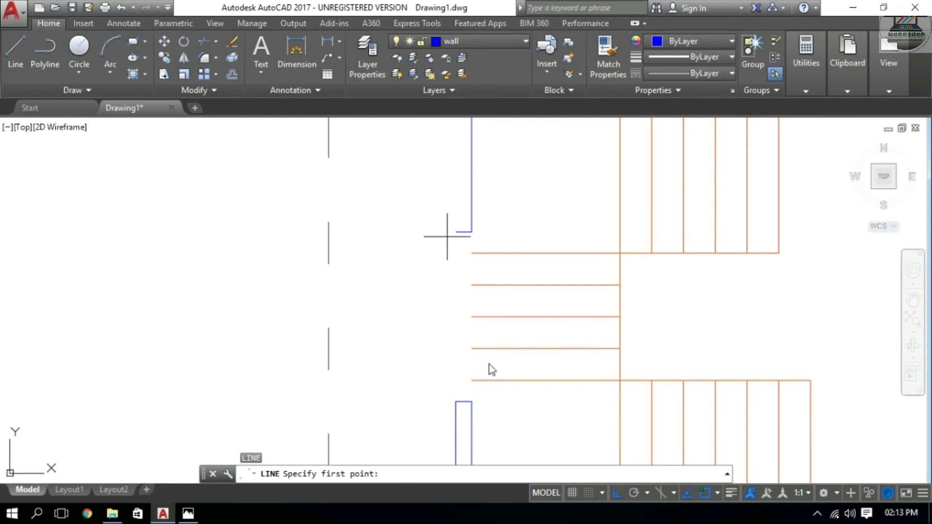
click(453, 234)
scroll(453, 235, down, 2)
scroll(453, 238, down, 2)
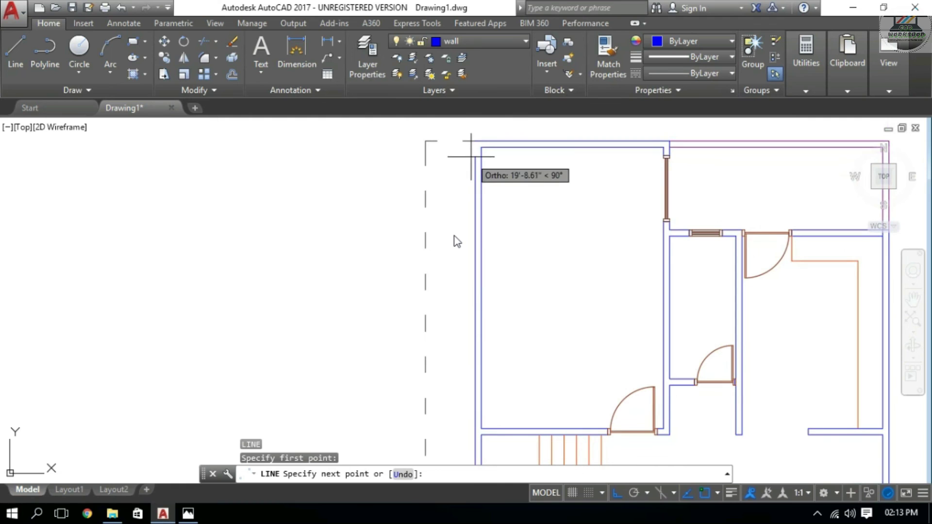
key(Escape)
scroll(532, 327, down, 2)
middle_drag(531, 327, 490, 200)
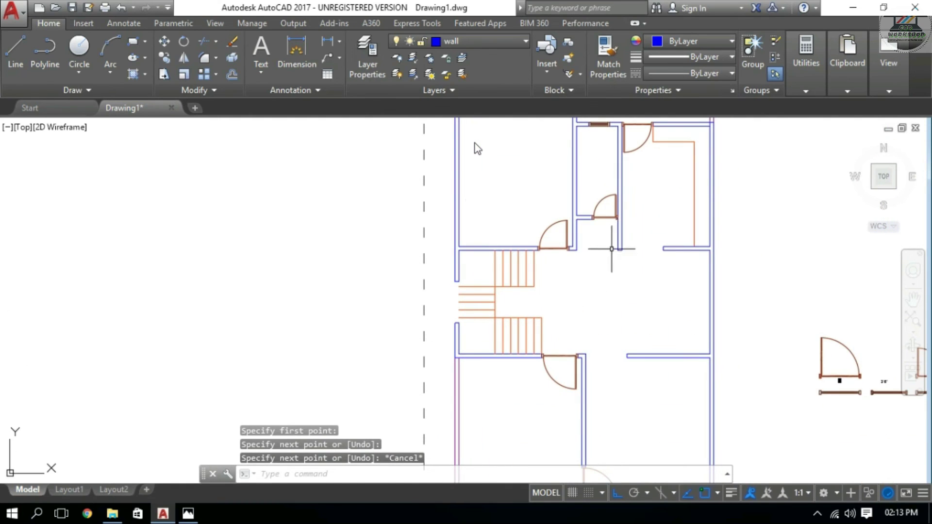
scroll(475, 146, down, 1)
scroll(475, 146, up, 4)
scroll(475, 145, up, 1)
Make window the current layer and draw lines along the window's right and left edges.
click(589, 163)
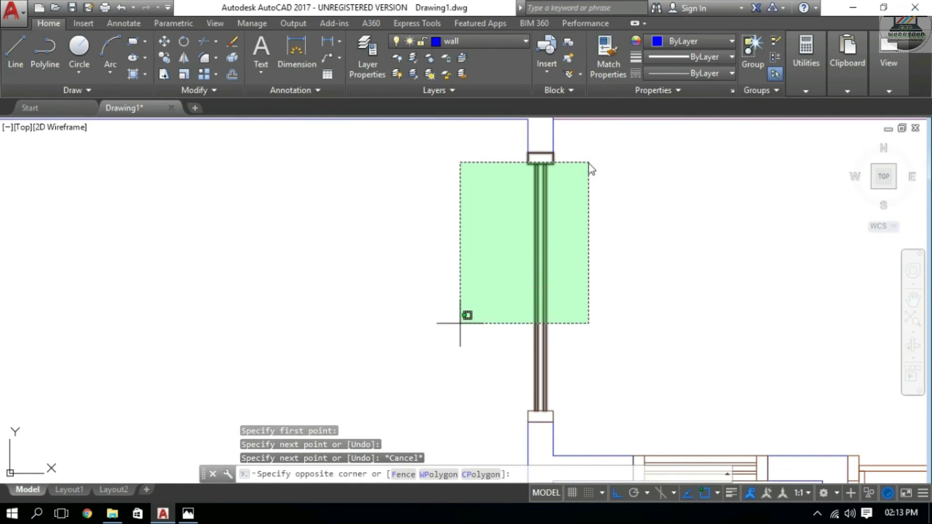
key(Escape)
click(15, 49)
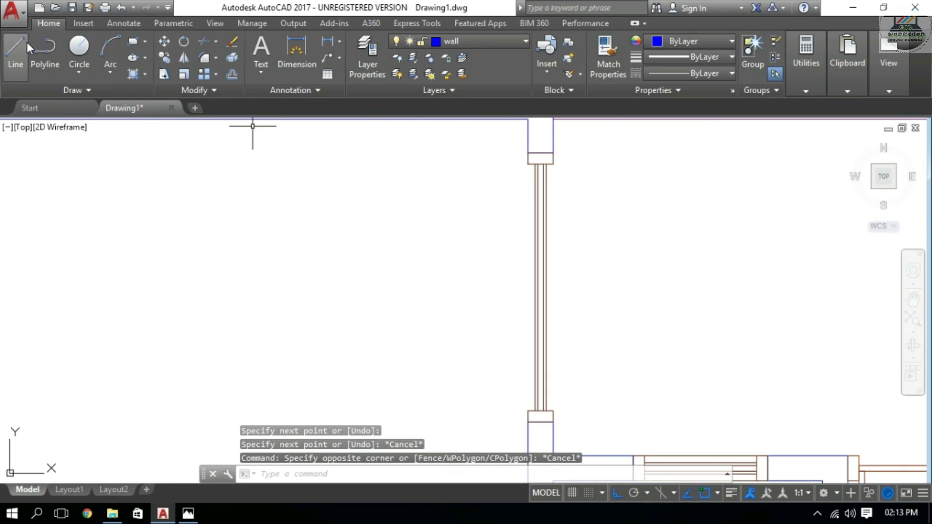
click(501, 39)
click(465, 171)
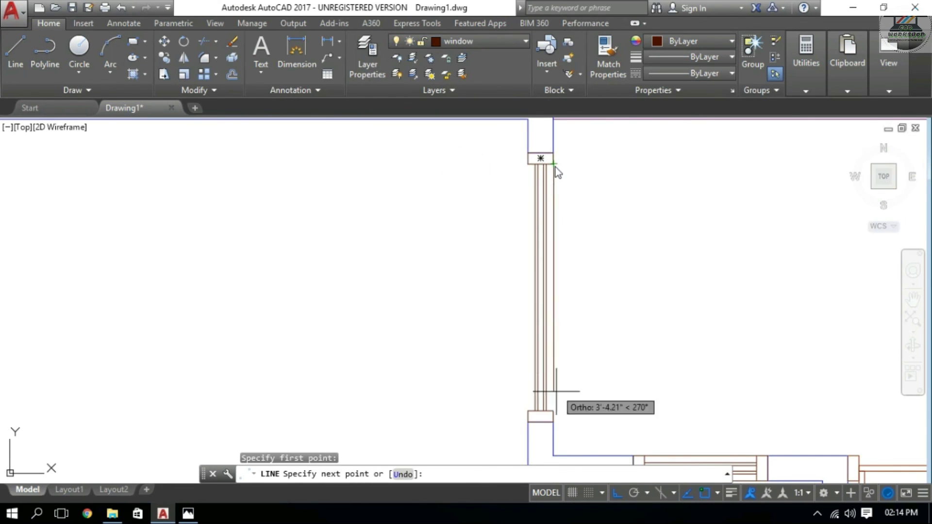
click(553, 410)
key(Return)
key(Return)
click(529, 413)
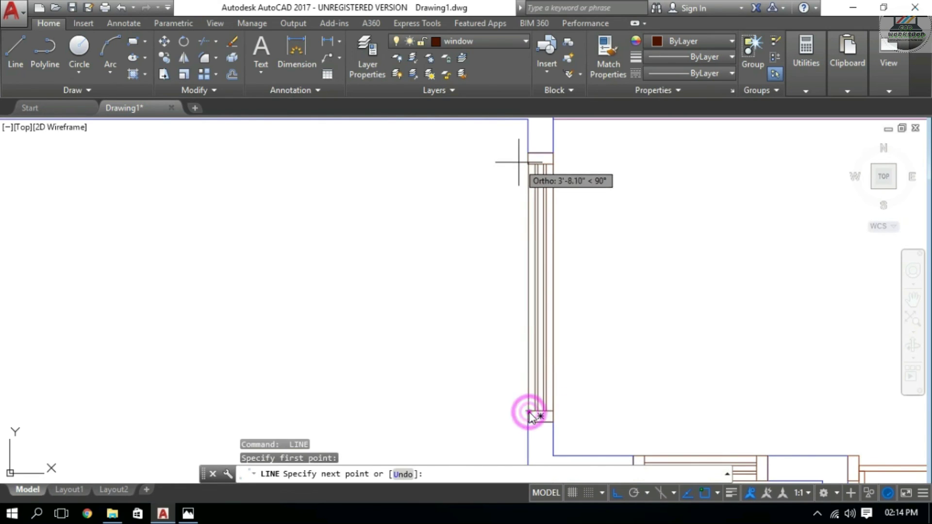
click(519, 162)
key(Escape)
key(Escape)
Copy the selected window into the new stair-wall opening.
click(596, 158)
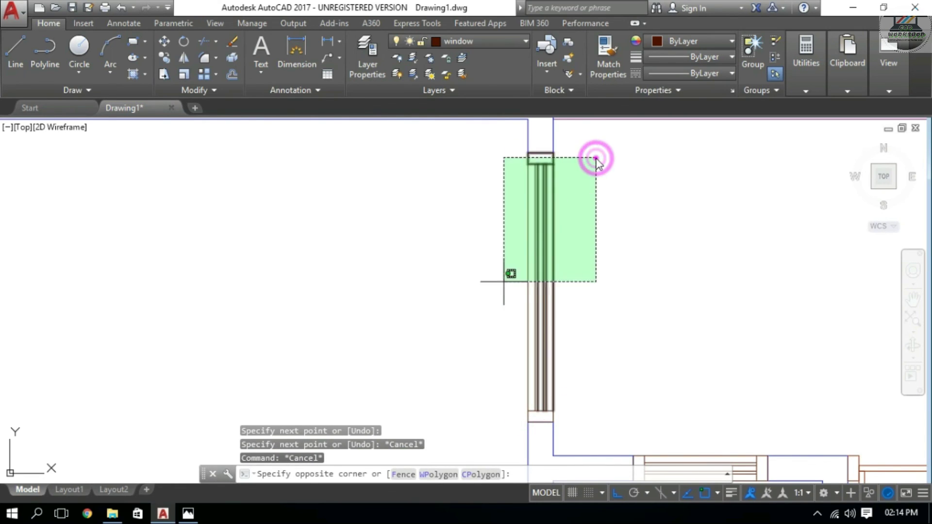
click(476, 408)
click(166, 57)
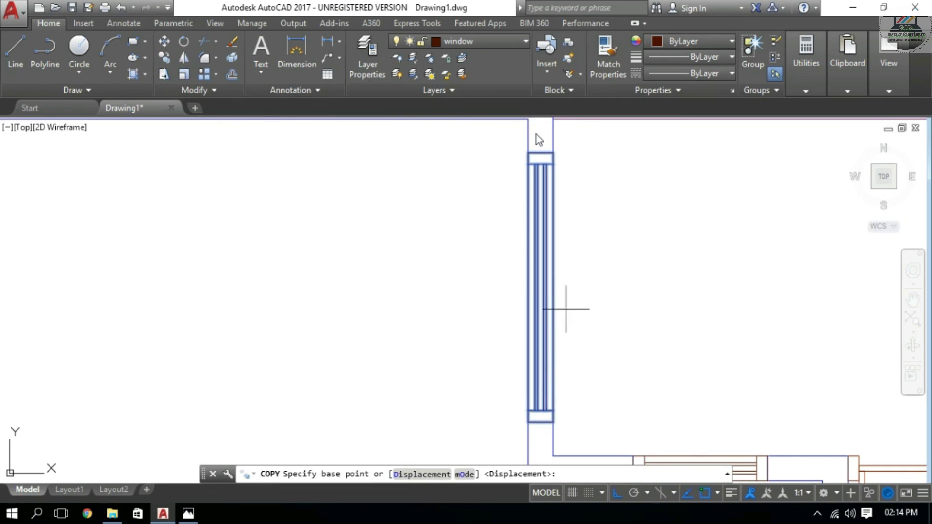
click(554, 417)
scroll(557, 416, down, 3)
middle_drag(546, 427, 602, 323)
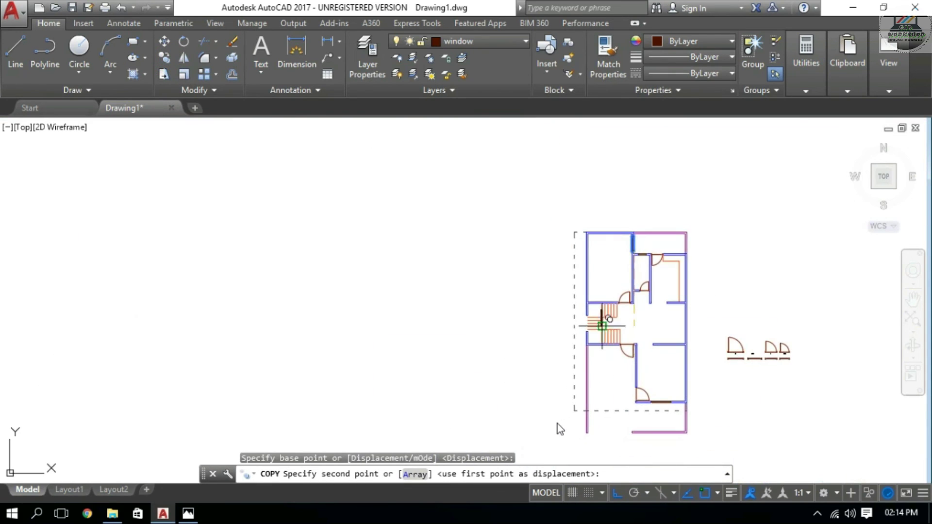
scroll(584, 322, up, 3)
scroll(584, 321, up, 2)
click(624, 312)
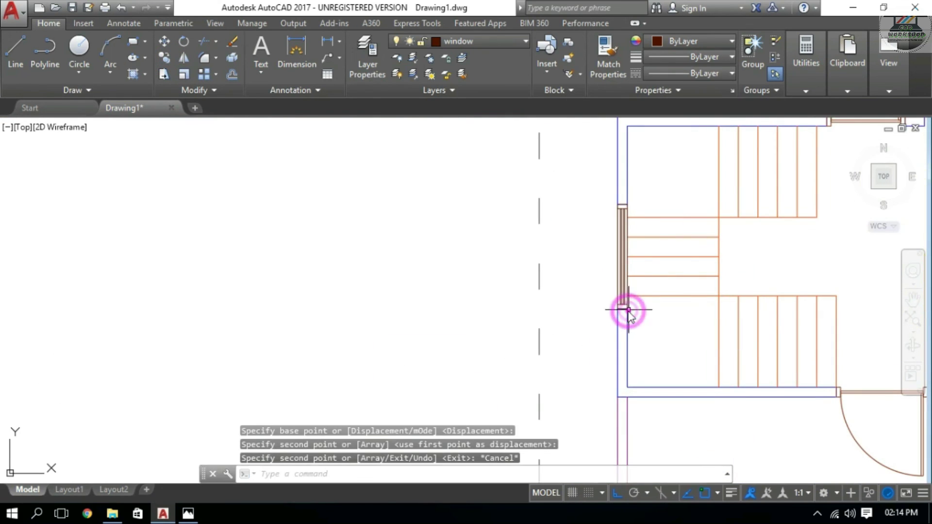
key(Escape)
key(Escape)
scroll(714, 310, down, 1)
scroll(713, 310, down, 2)
mouse_move(597, 285)
middle_down()
mouse_move(629, 264)
mouse_move(569, 313)
middle_up()
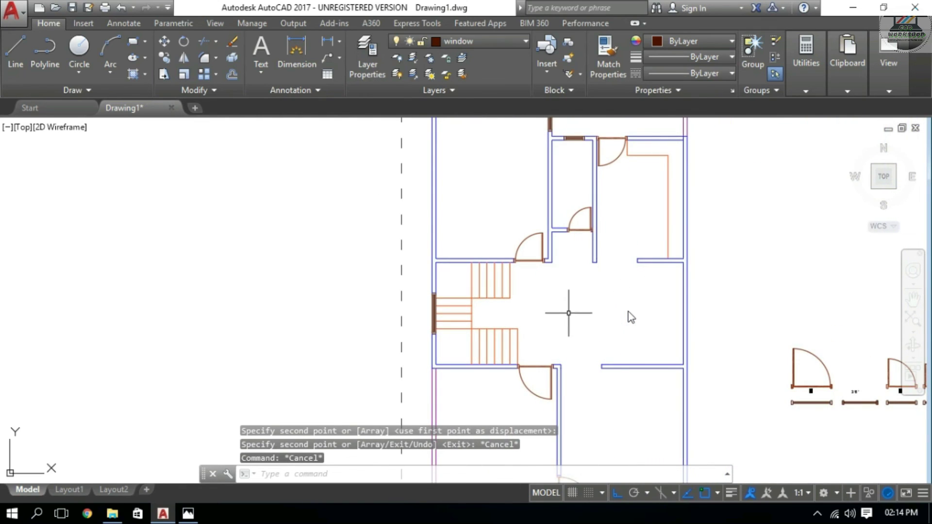
middle_drag(589, 266, 585, 293)
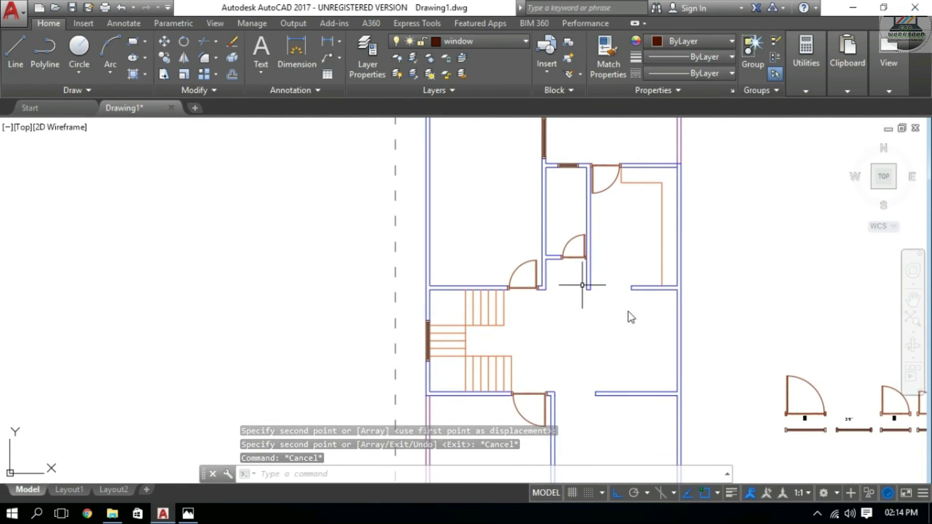